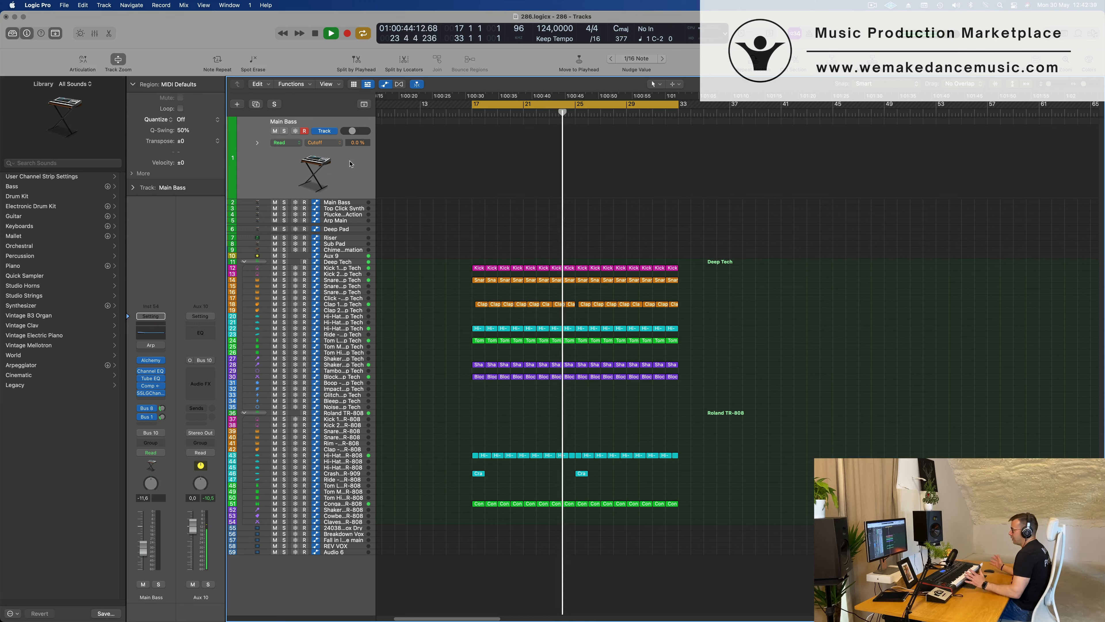
Restart playback of the drum loop from bar 17, reselect the Main Bass track and raise its volume to -9.4 dB.
key(space)
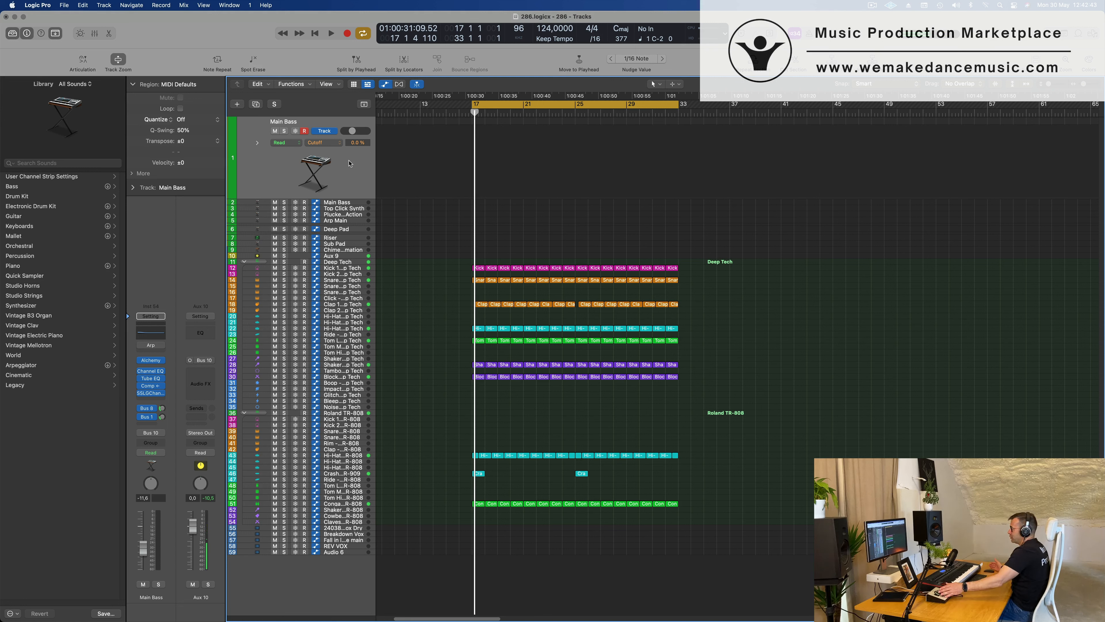
key(space)
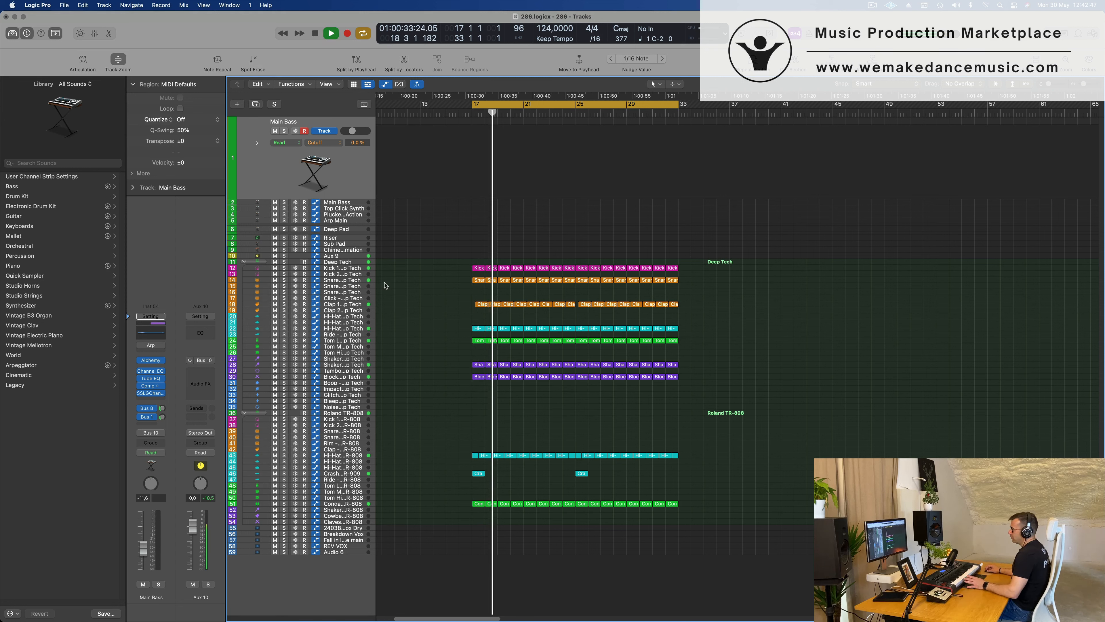
click(357, 269)
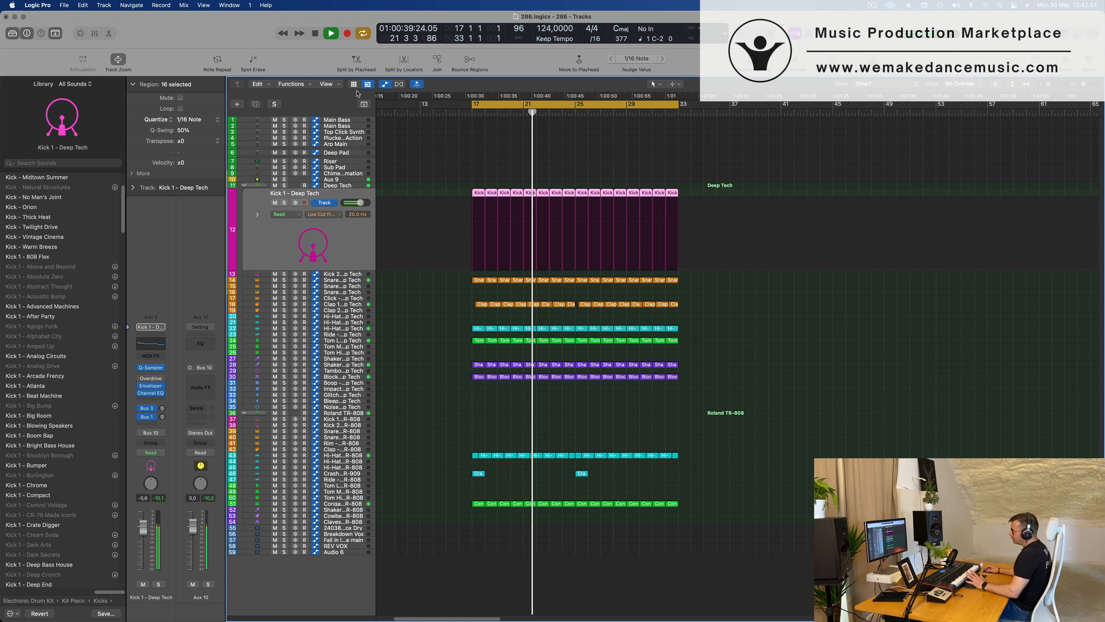
click(357, 121)
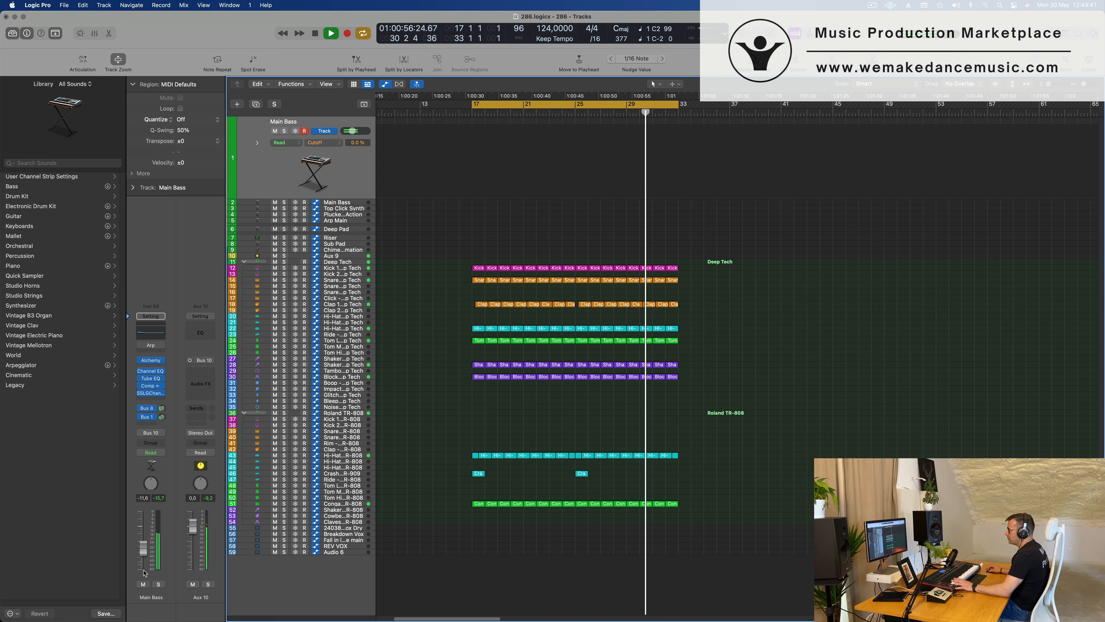
drag(143, 552, 142, 547)
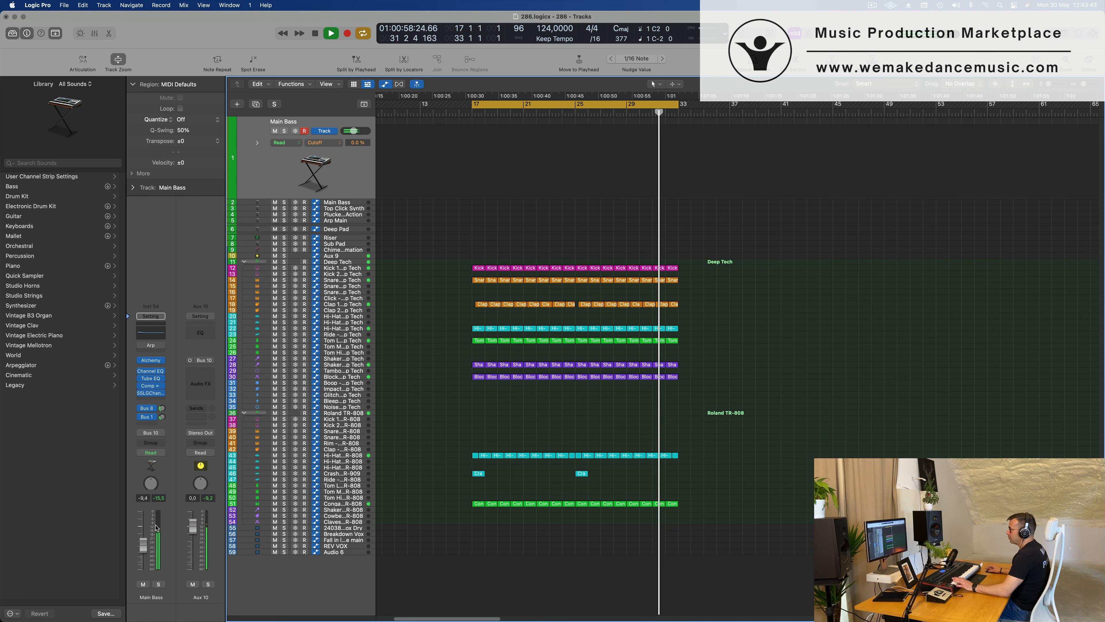
Examine the Channel EQ and Vintage Tube EQ settings on the Main Bass channel, closing both plug-in windows.
click(153, 374)
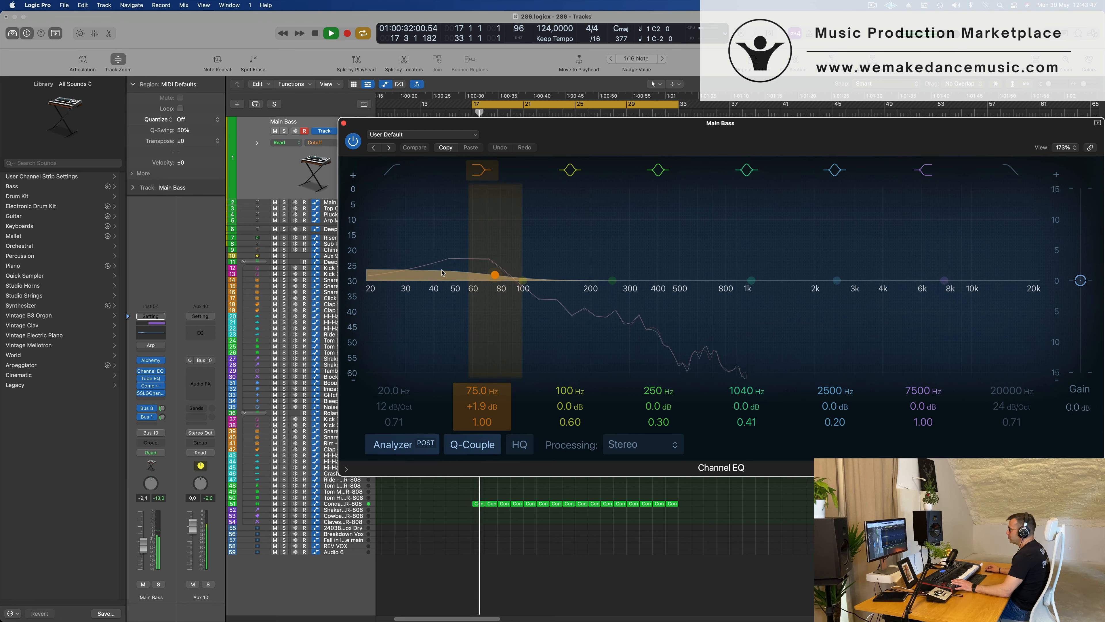
click(153, 377)
drag(583, 132, 643, 166)
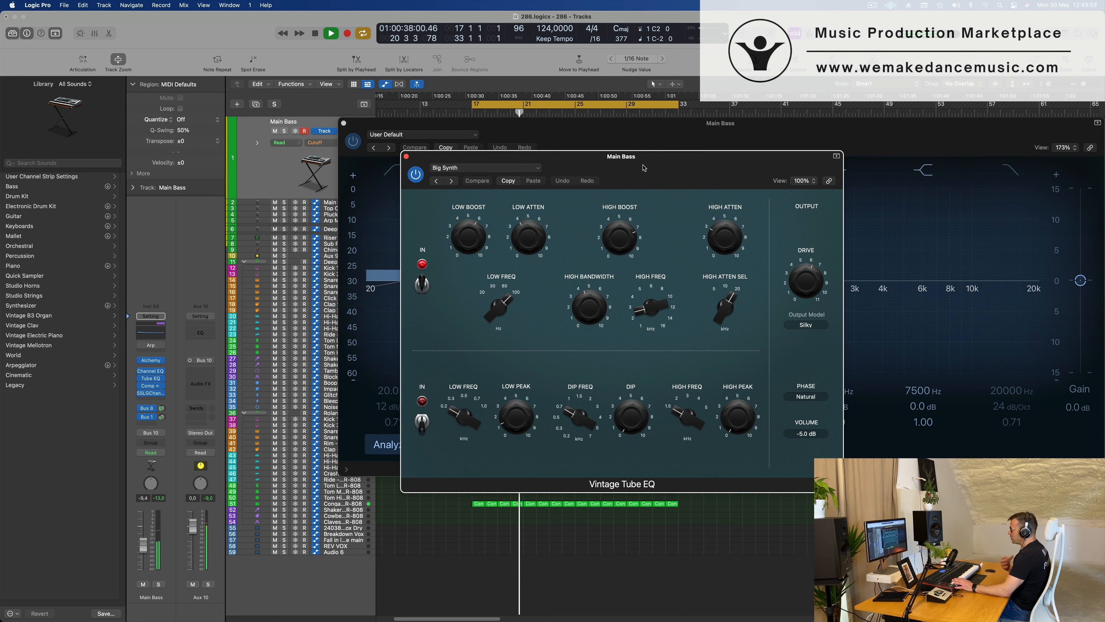
click(407, 156)
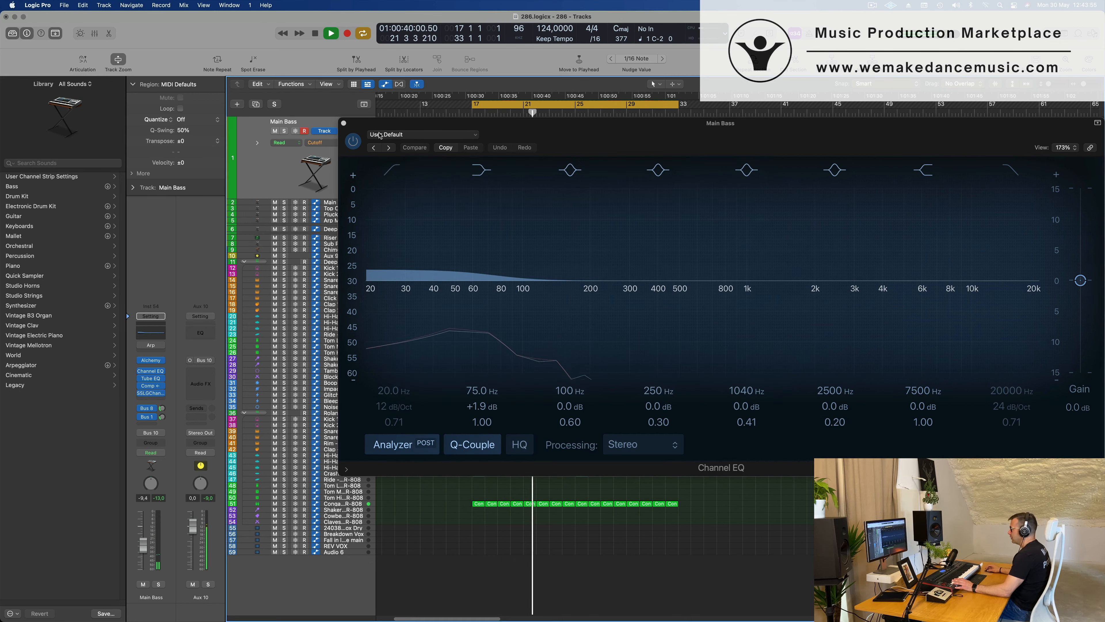
click(343, 123)
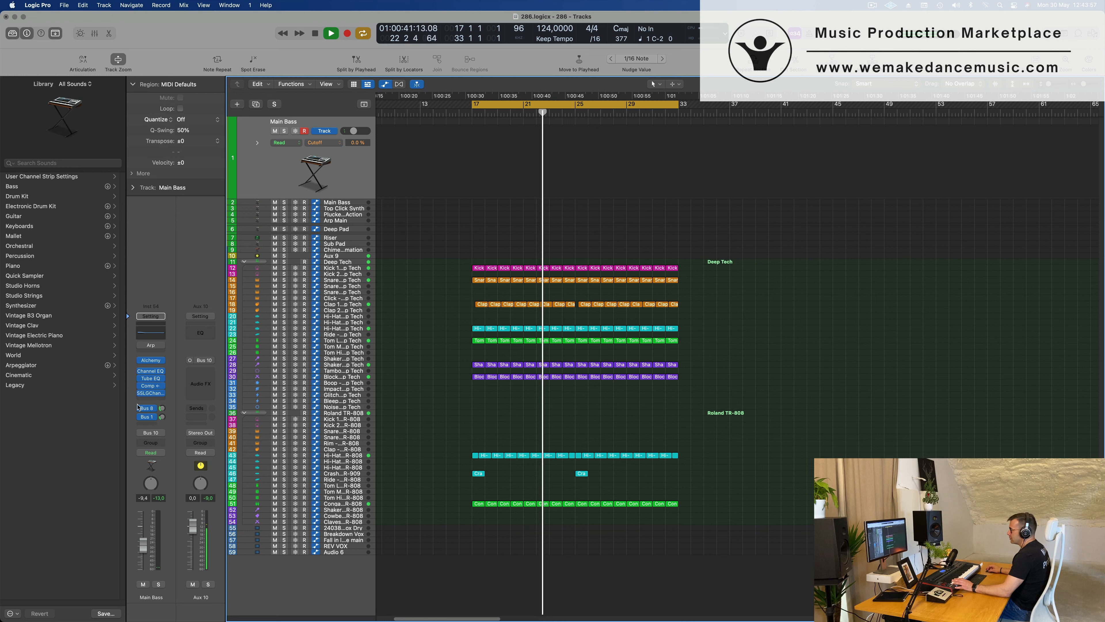
Show the Compressor and SSLGChannel plug-ins of Main Bass side by side and slightly adjust the SSLGChannel gate threshold.
click(151, 387)
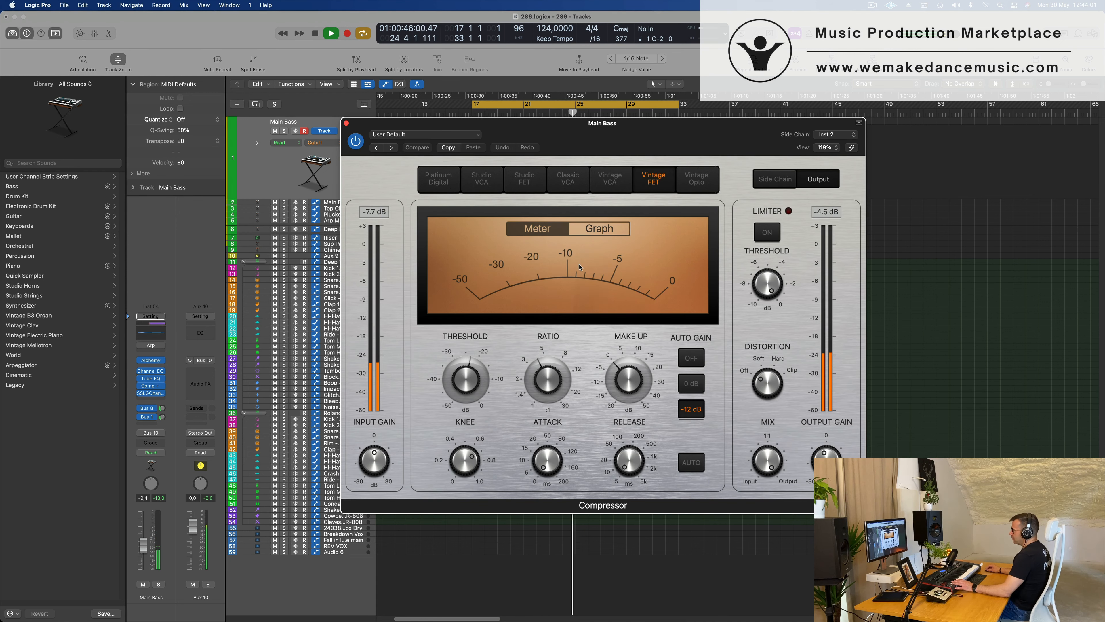
click(151, 393)
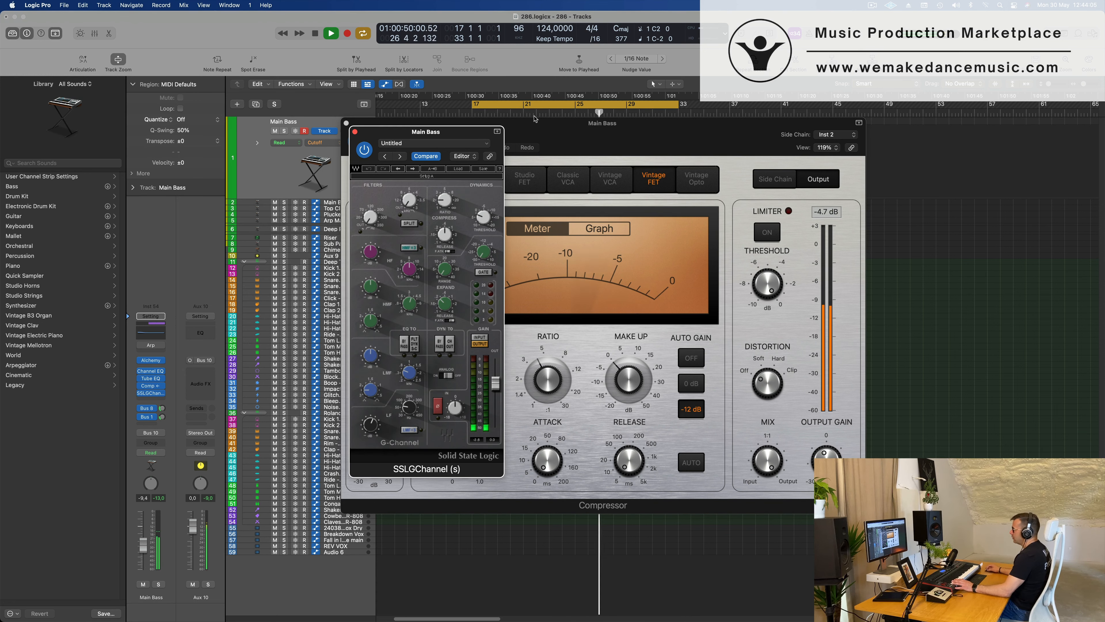
drag(705, 142, 951, 200)
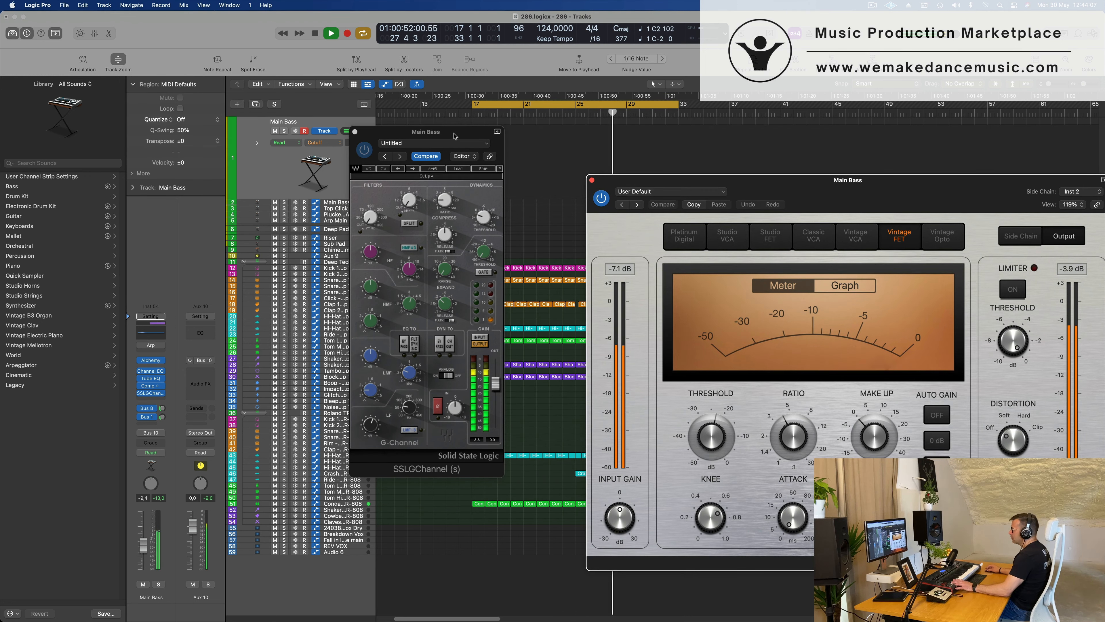
drag(455, 137, 425, 138)
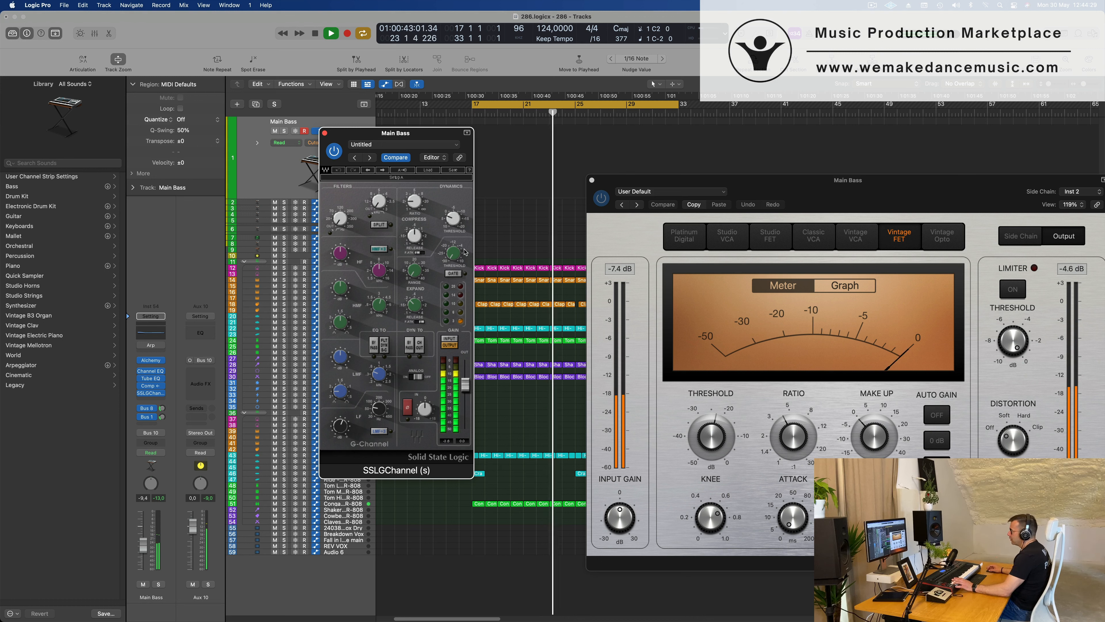
drag(454, 253, 454, 251)
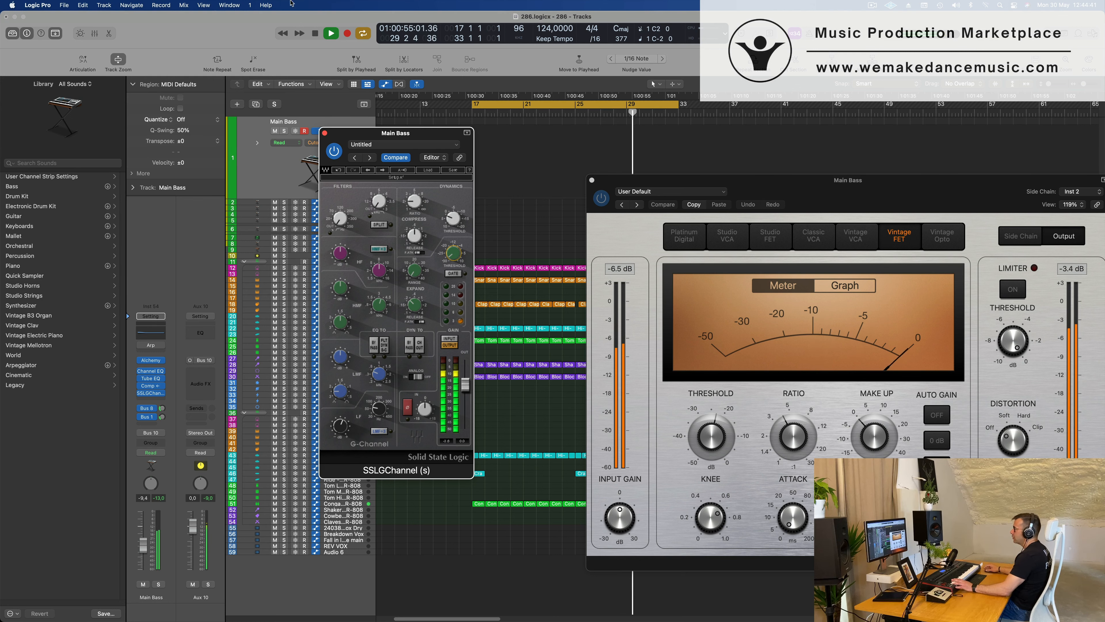
Clear the plug-in windows aside, record a short bass part on Main Bass and move the recorded region to bar 17.
drag(420, 136, 942, 263)
drag(833, 193, 717, 224)
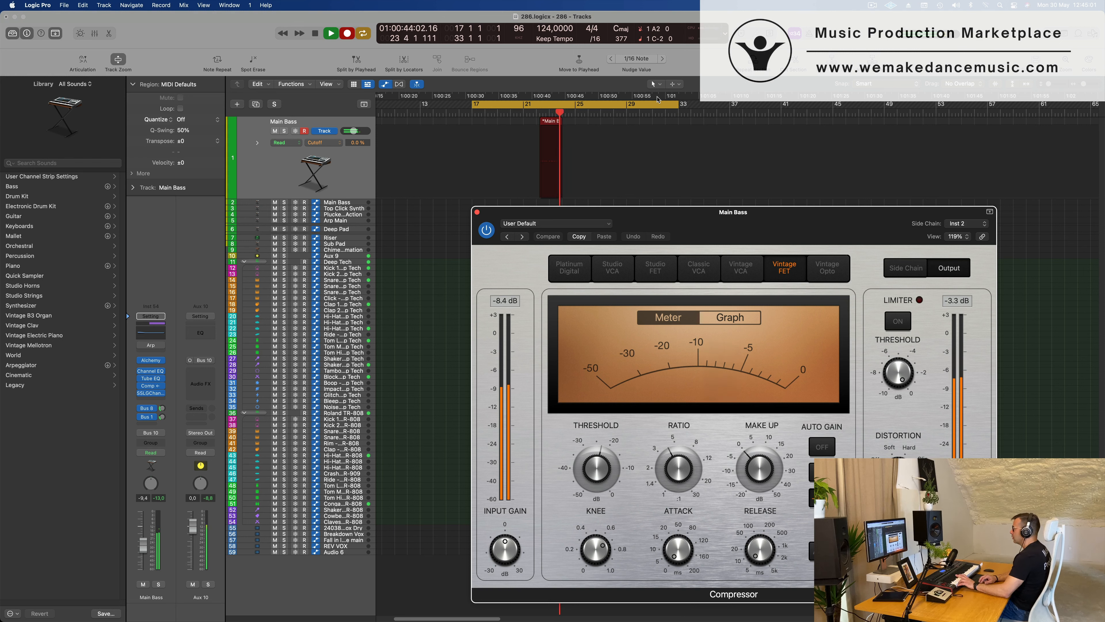
key(space)
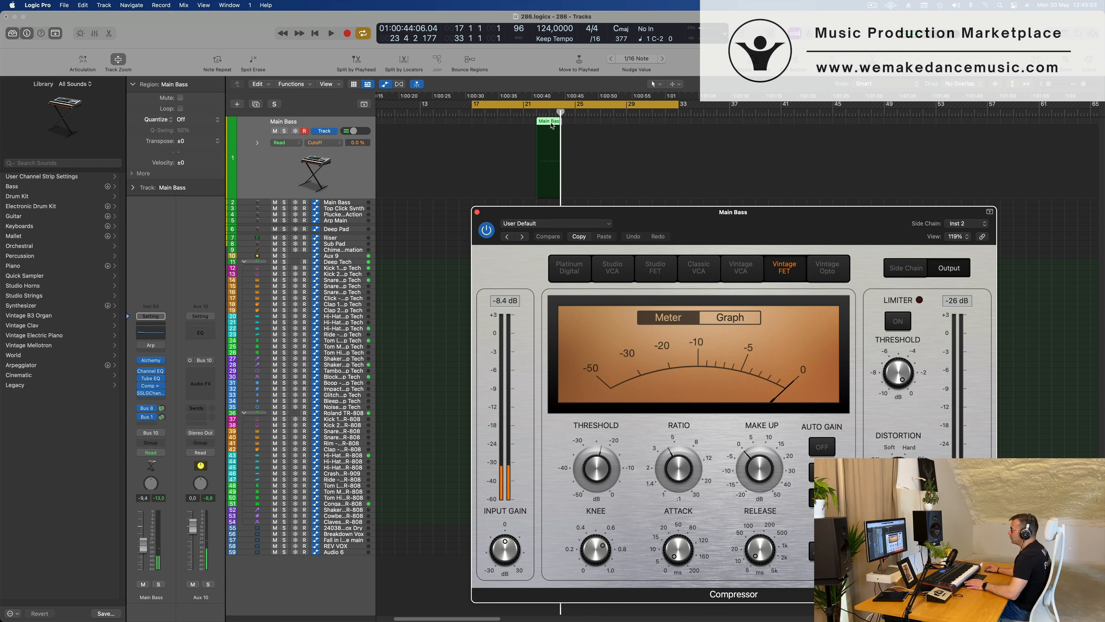
drag(551, 126, 488, 125)
drag(698, 213, 995, 199)
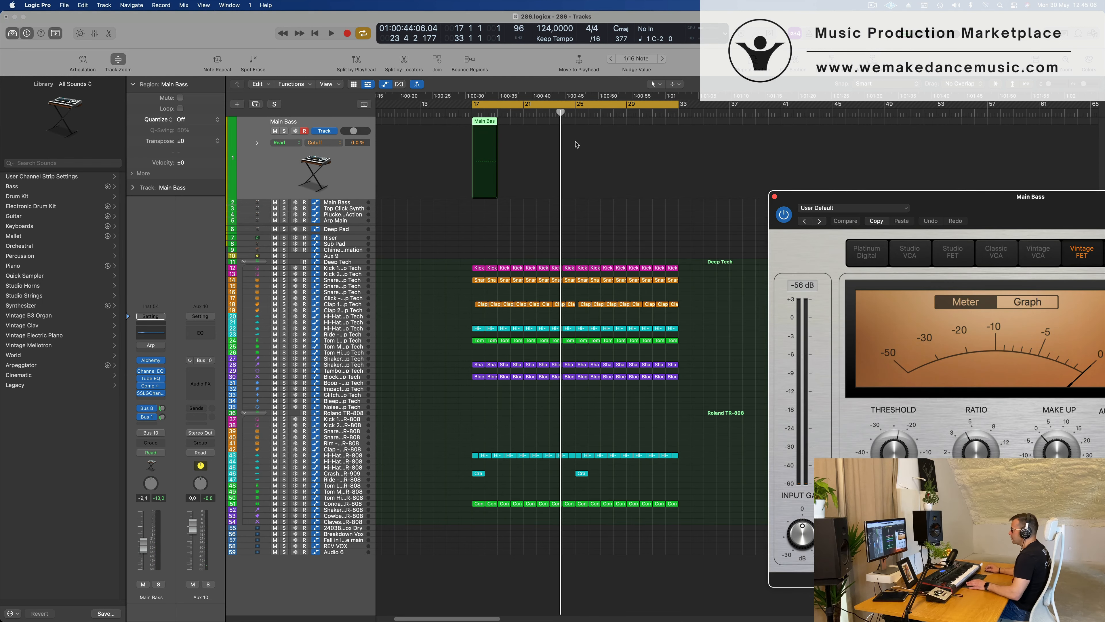
Open the recorded Main Bass region in the Piano Roll and return the playhead to bar 17.
double_click(477, 122)
scroll(459, 491, down, 10)
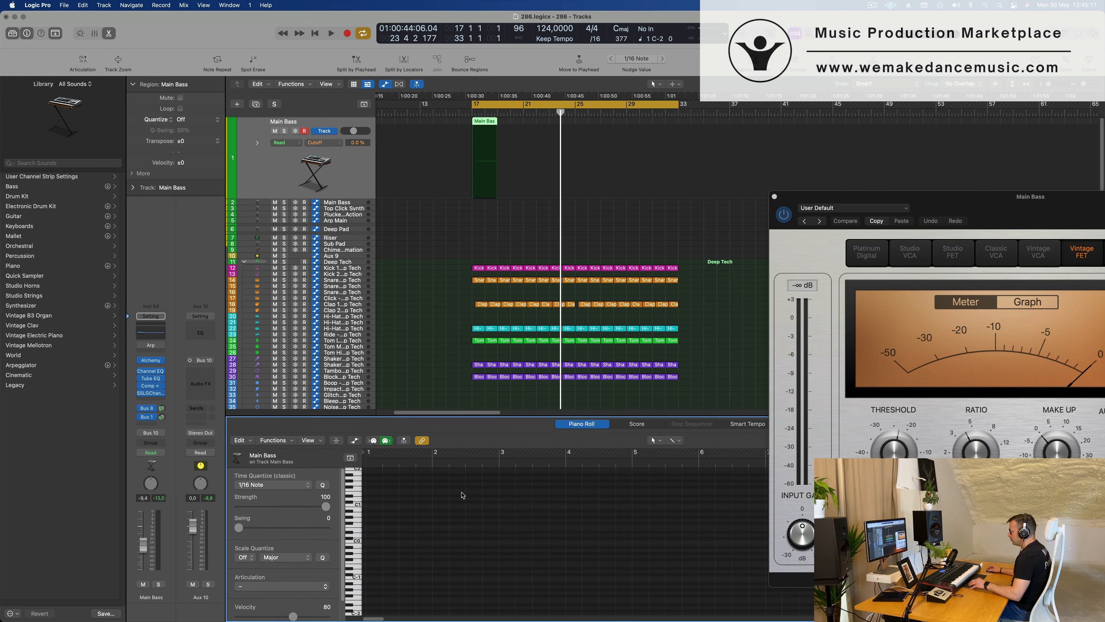
click(500, 152)
double_click(484, 123)
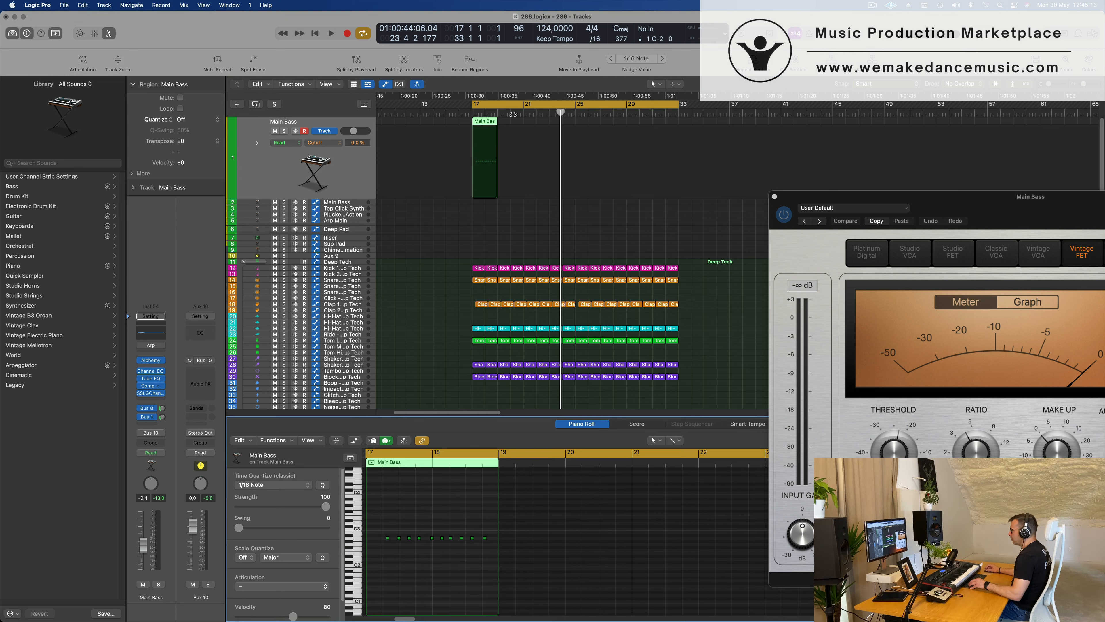
drag(559, 112, 472, 114)
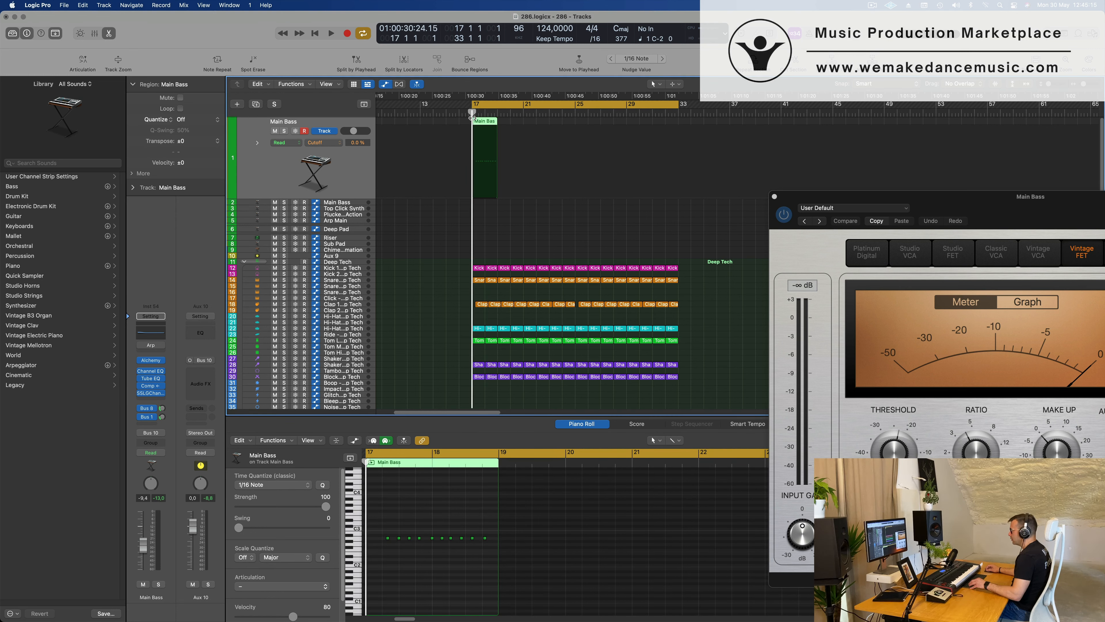
Quantize all ten recorded bass notes to 1/16 Note and shift them about one beat earlier.
scroll(421, 582, up, 5)
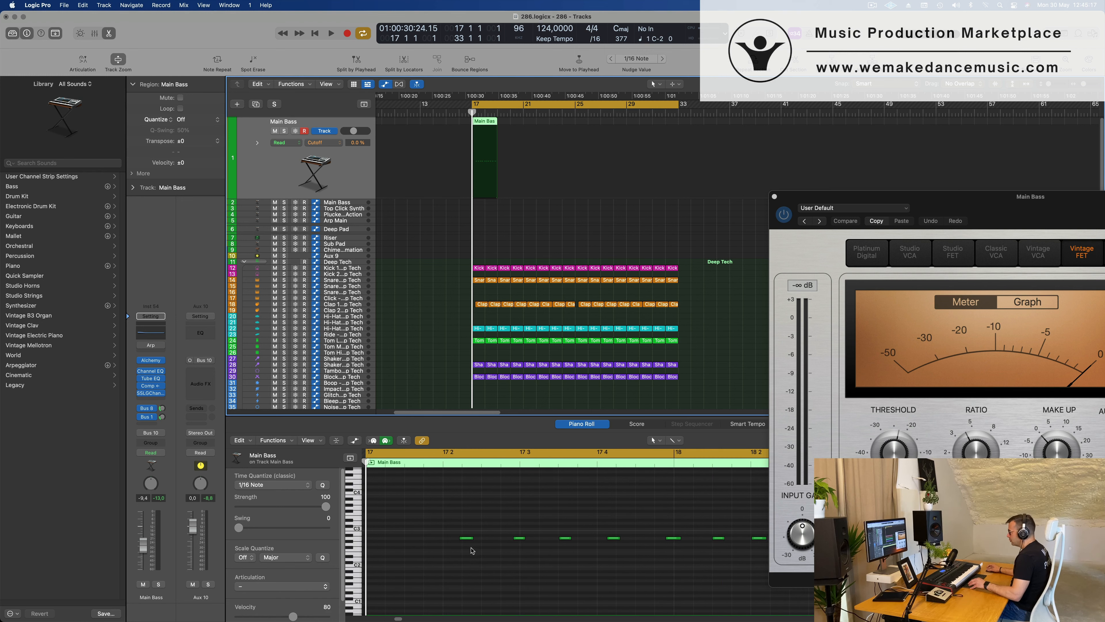
click(465, 561)
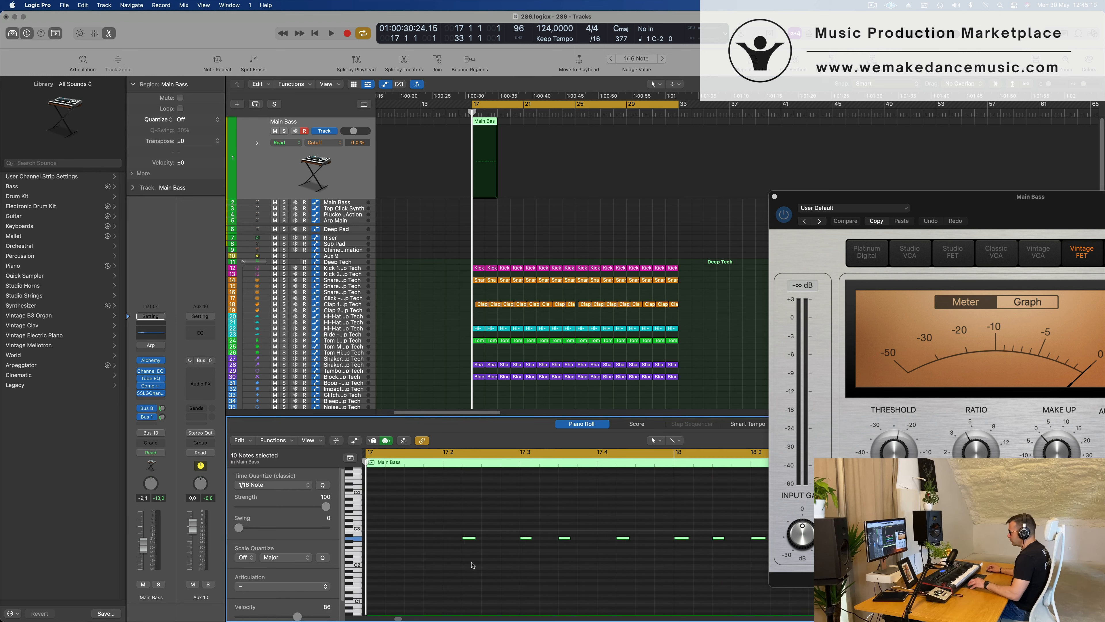
scroll(471, 543, down, 3)
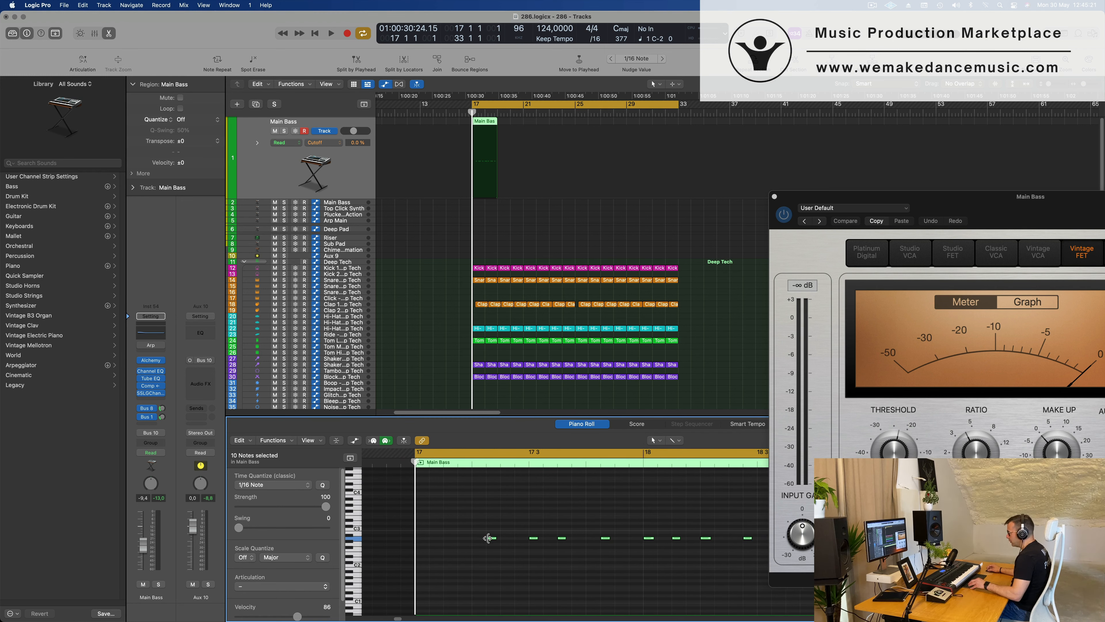
drag(491, 540, 433, 540)
Play back the edited bass notes with the drums from bar 17 to check their timing.
key(space)
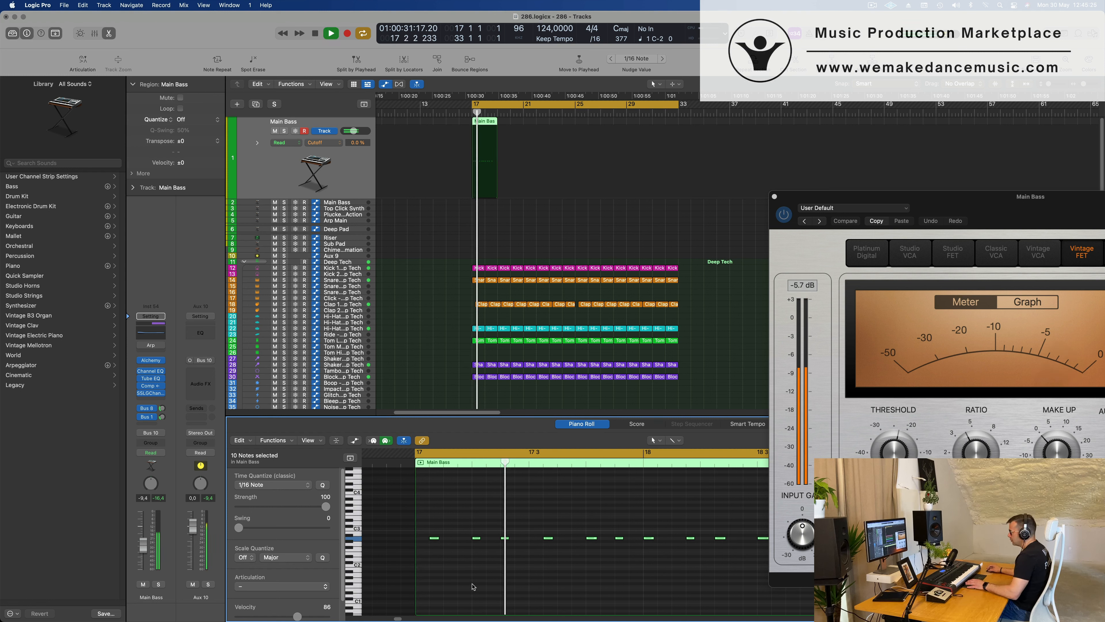
scroll(522, 584, down, 4)
key(space)
key(space)
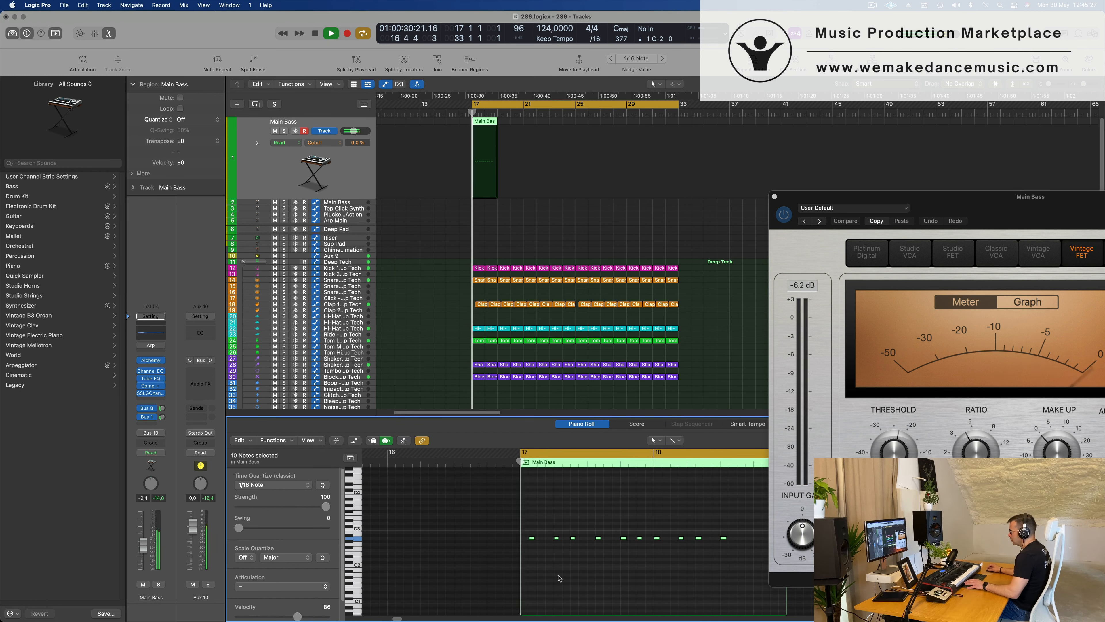
key(space)
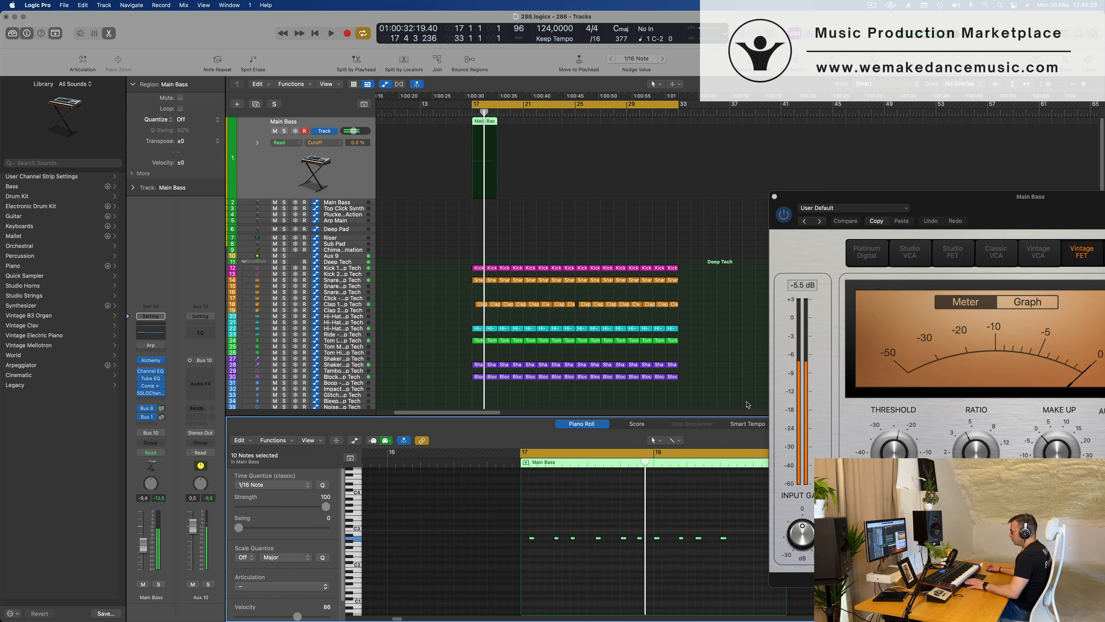
Split the Main Bass region at bar 18, delete the second bar and play back the remaining one-bar region.
scroll(520, 187, up, 5)
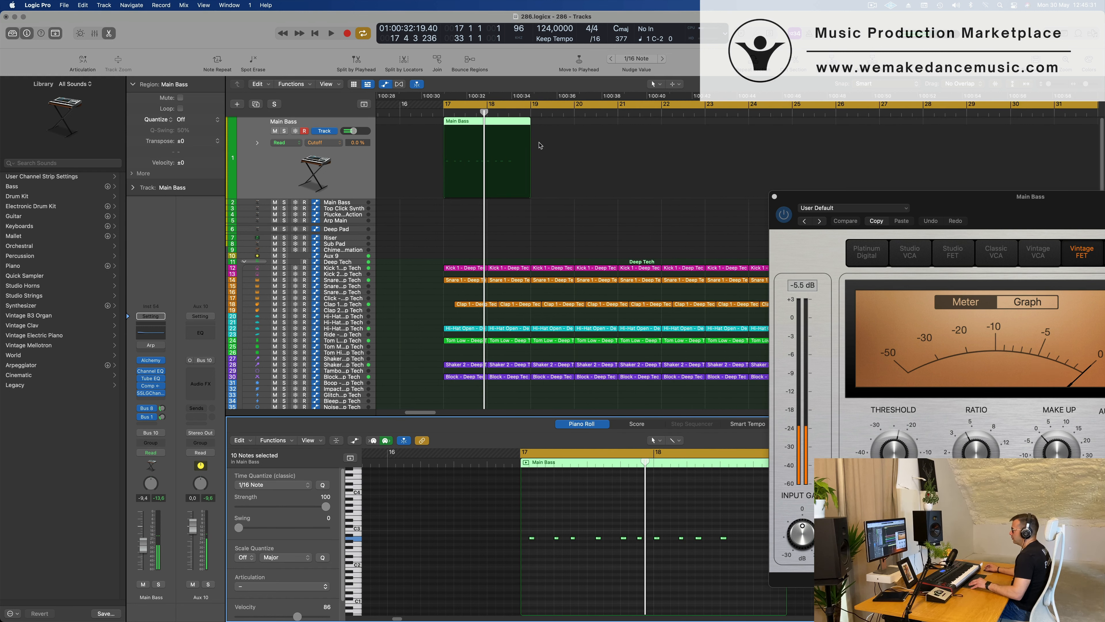
super+double_click(488, 119)
key(Delete)
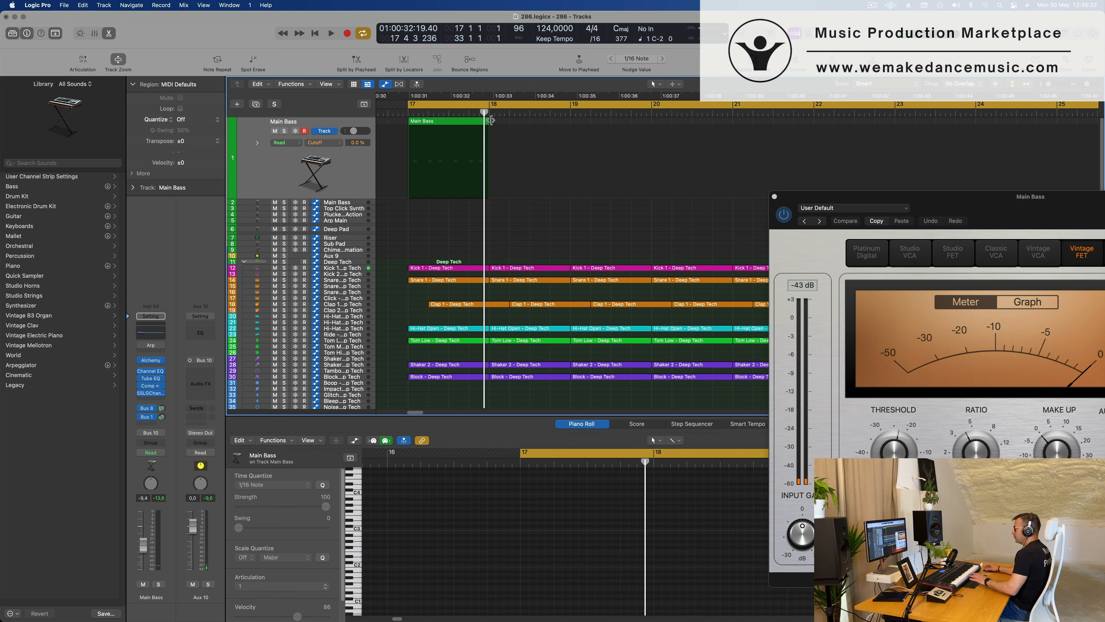
key(space)
scroll(544, 147, down, 5)
key(space)
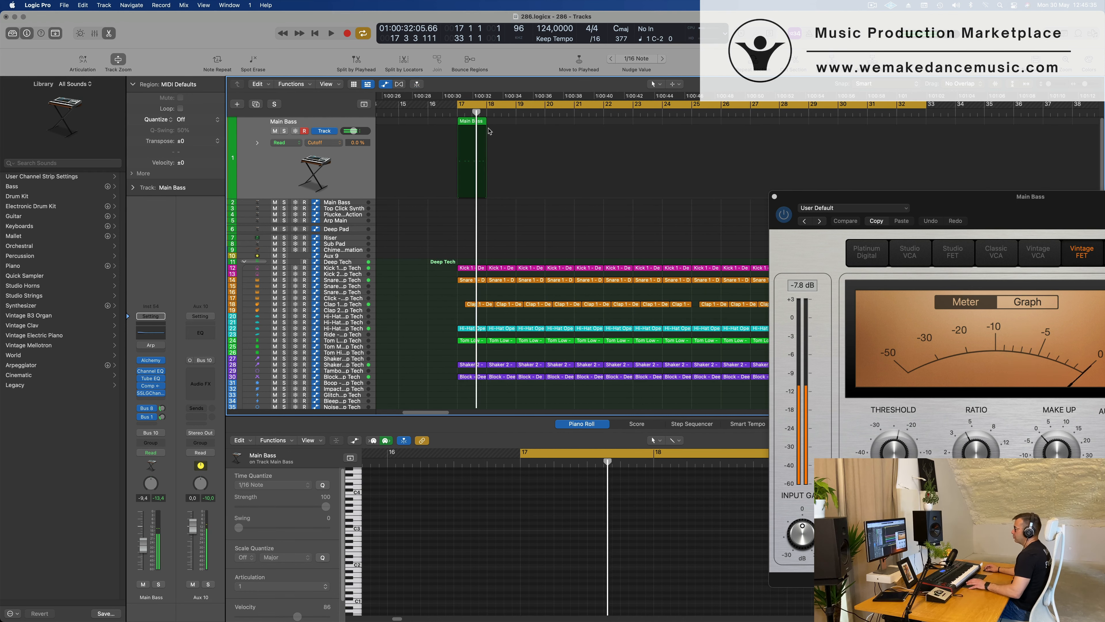
Repeat the one-bar Main Bass region to fill the cycle range from bar 17 to bar 33.
click(471, 123)
key(super+r)
key(super+r)
key(super+r)
key(super+r)
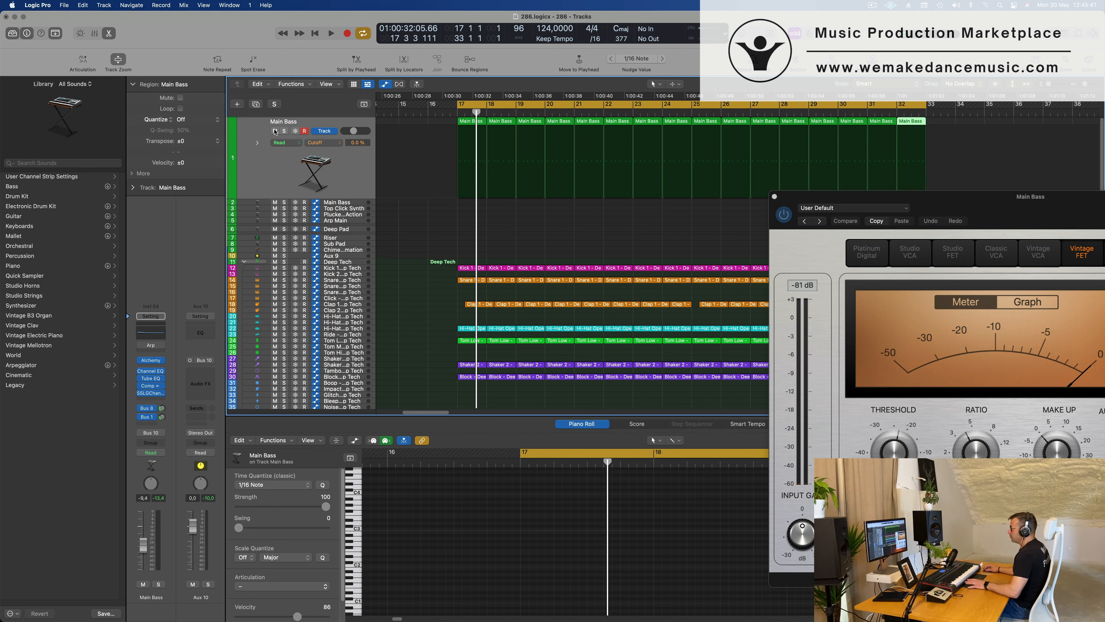
Select all the Main Bass regions and play them with the drums from bar 17.
click(354, 173)
key(shift+Return)
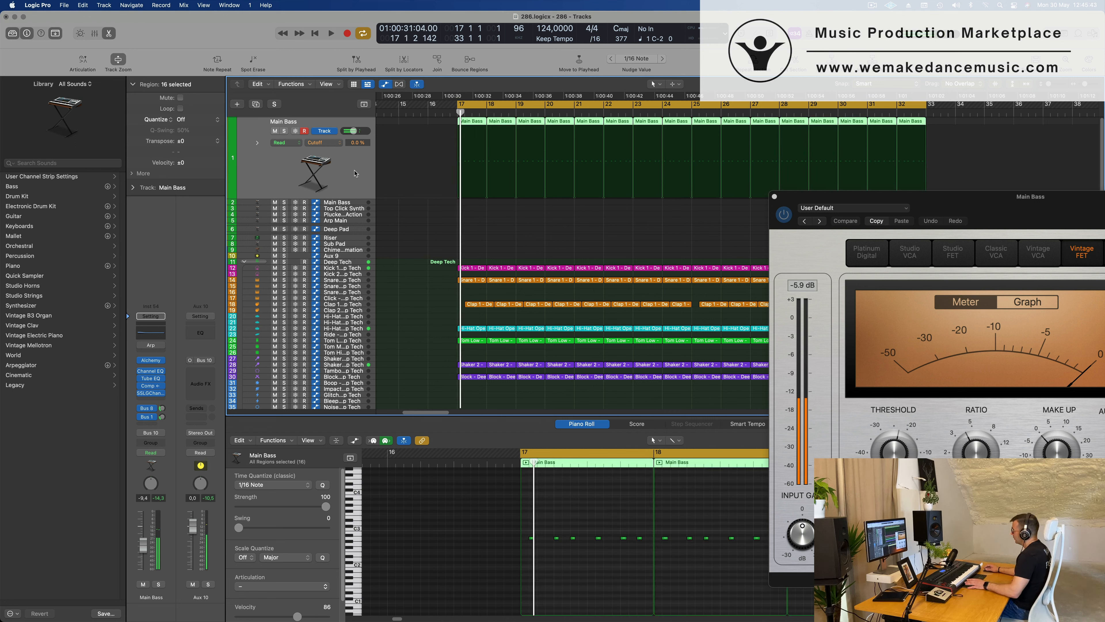
key(space)
scroll(355, 173, left, 2)
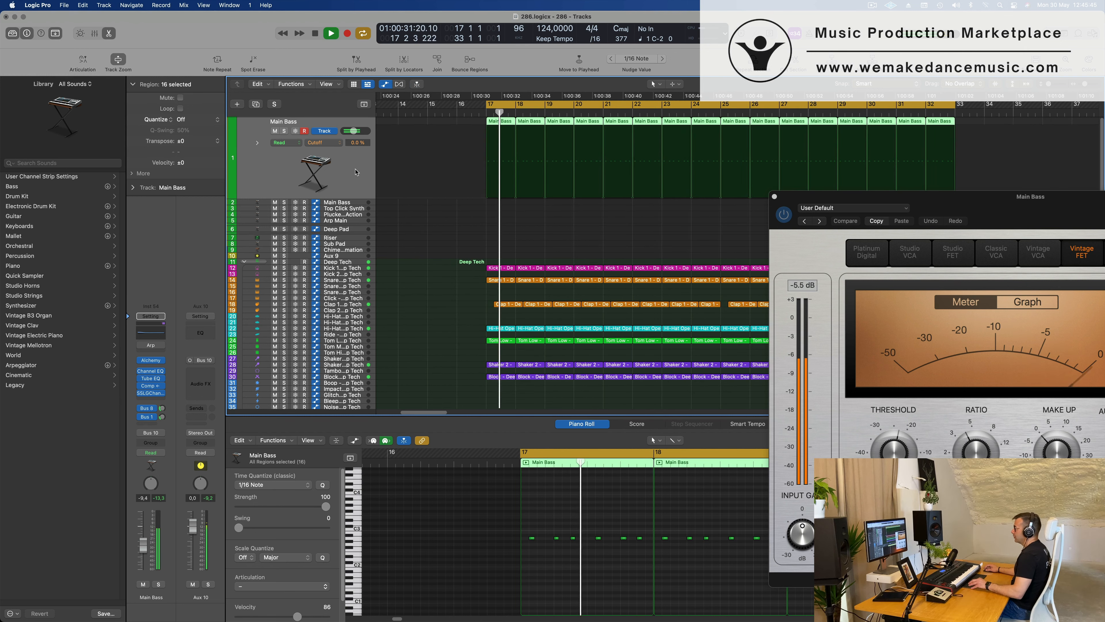
key(super+Left)
key(super+Left)
key(super+Left)
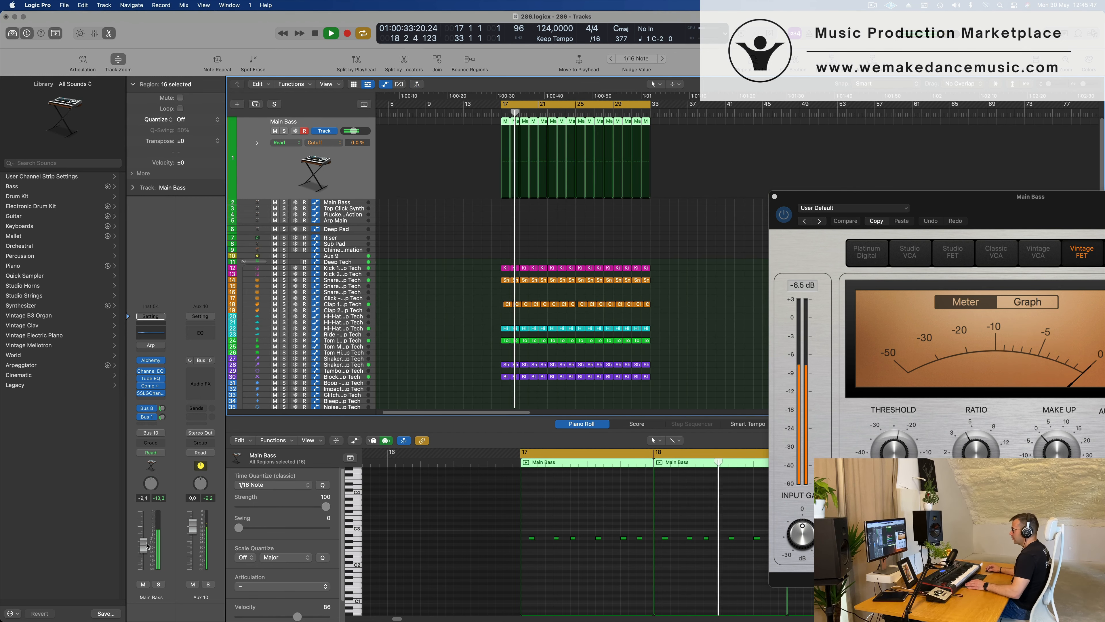
Raise the Main Bass volume to -9.0 dB and restart playback of the loop.
drag(142, 549, 143, 546)
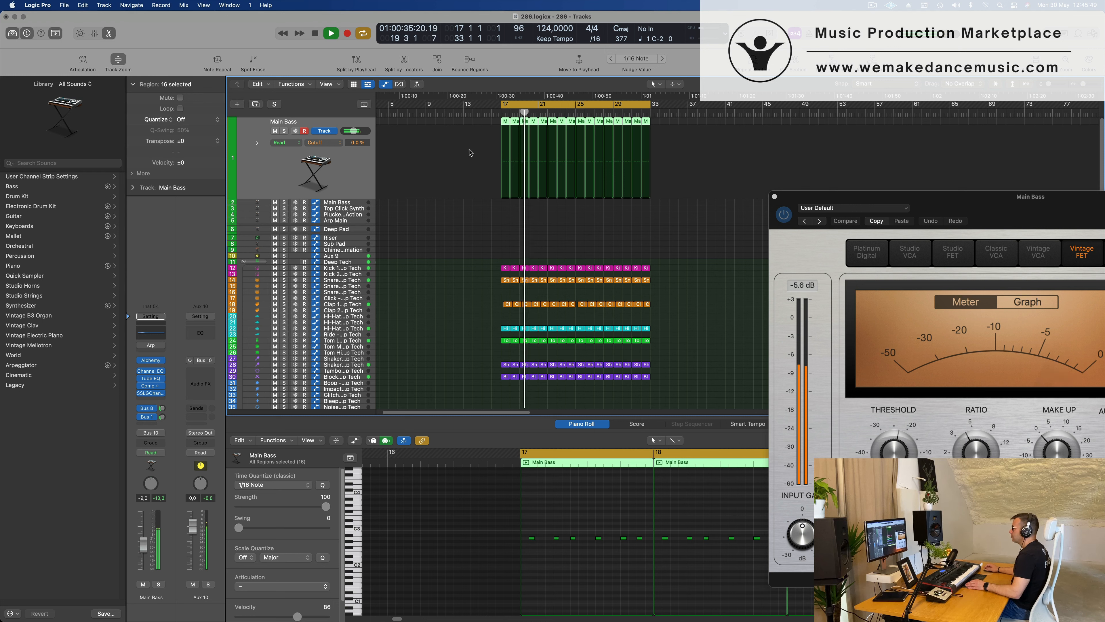
drag(903, 197, 901, 196)
key(space)
key(space)
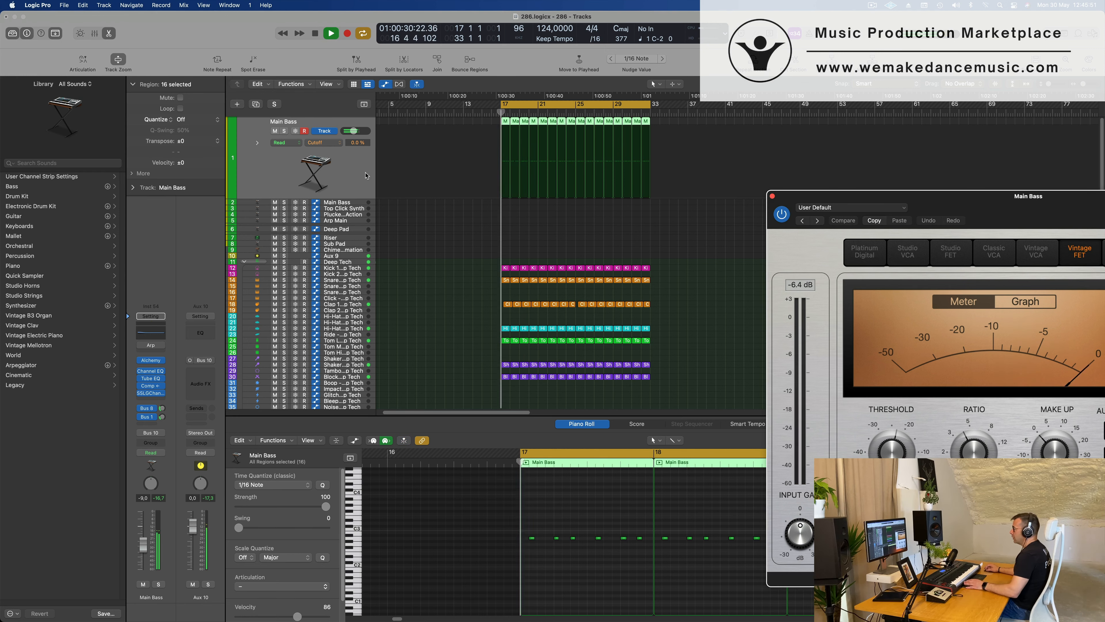
Open the Alchemy synth on the Main Bass channel and set its Delay to 34.5 %.
click(161, 409)
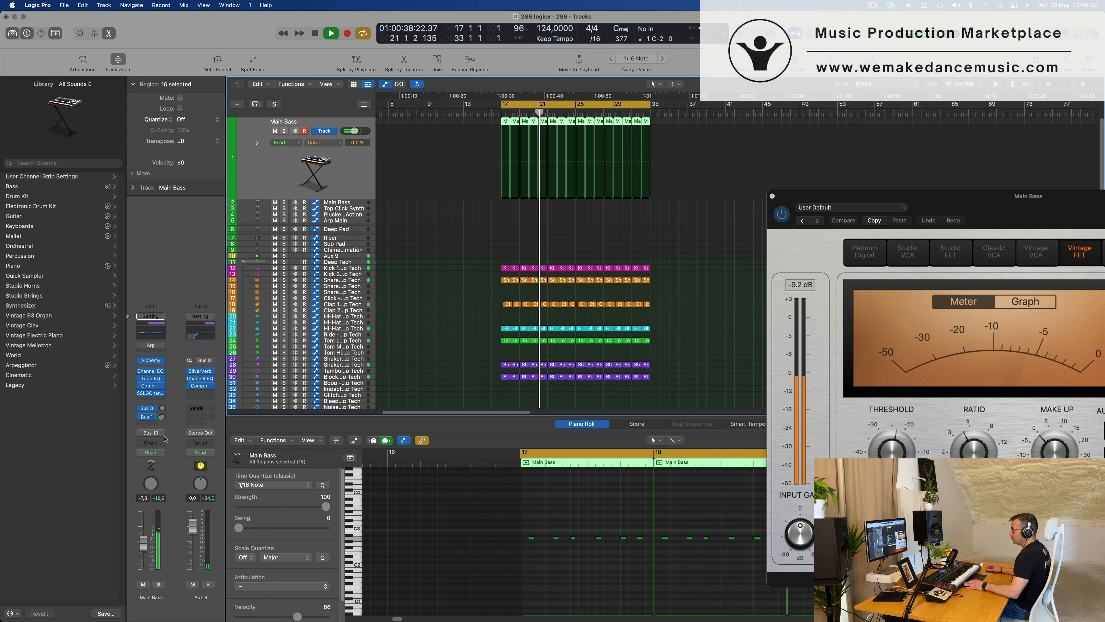
click(151, 361)
drag(612, 151, 627, 152)
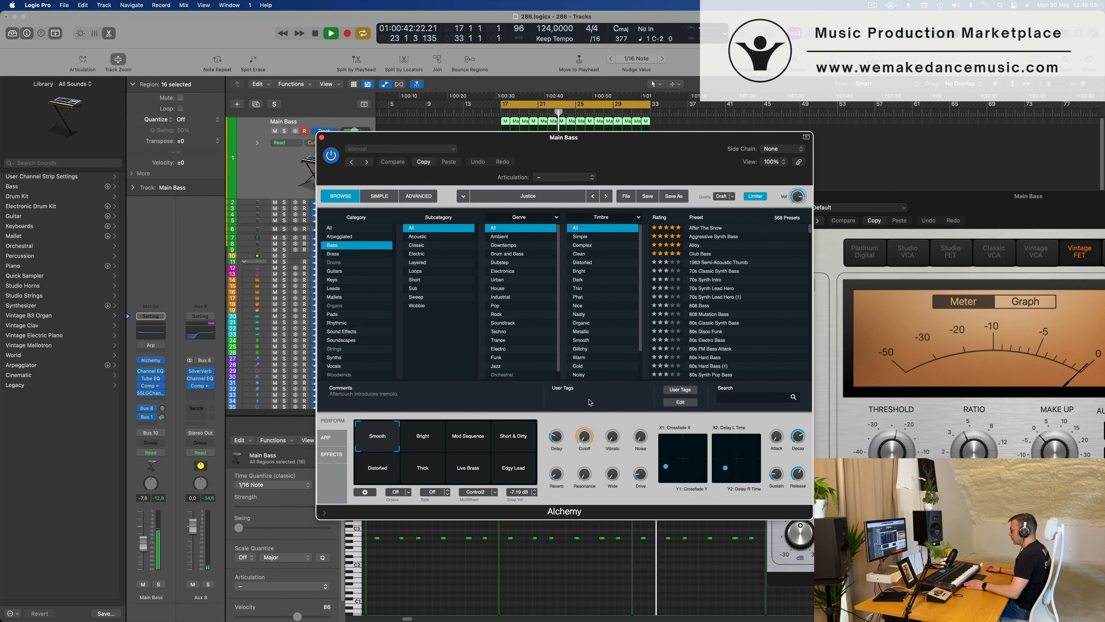
drag(559, 436, 560, 438)
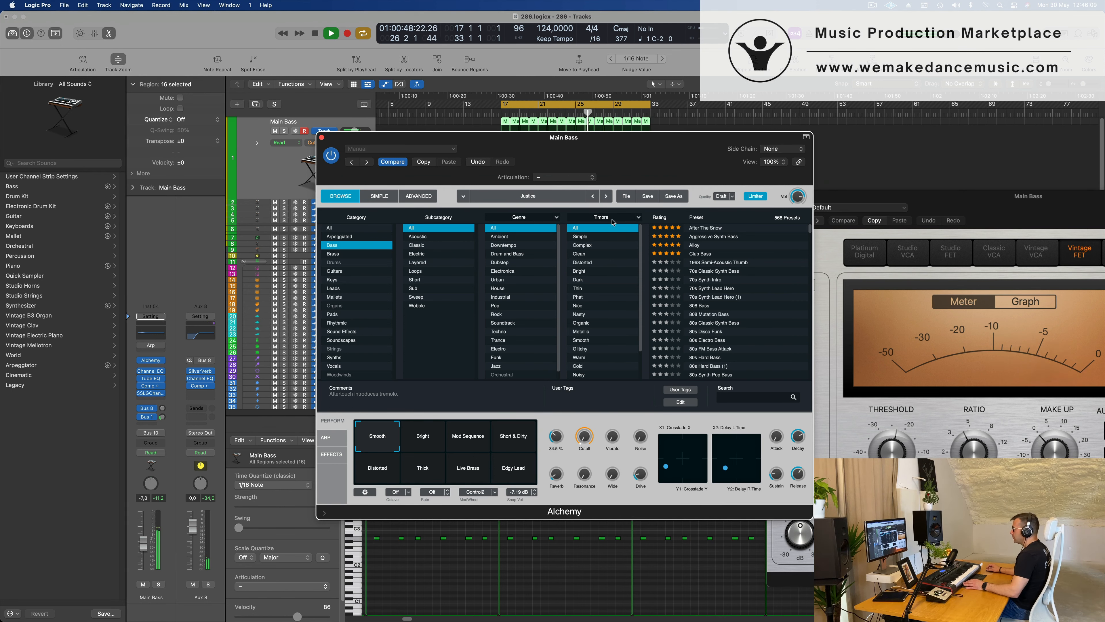
drag(612, 150, 872, 162)
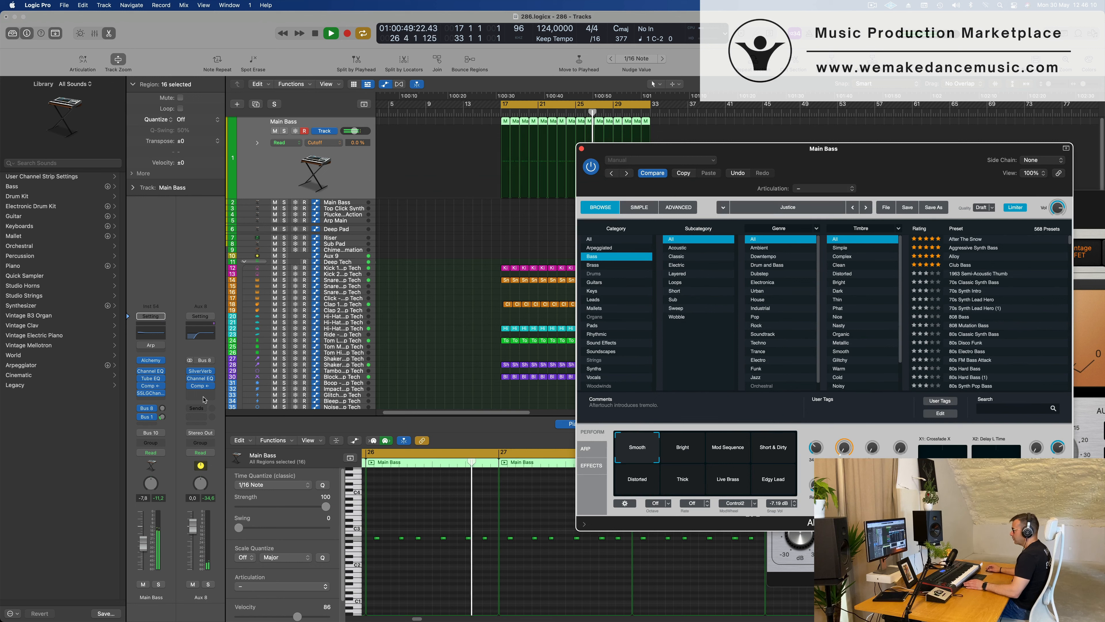
Add a send from the Main Bass channel to Bus 1, Drum Machine Designer-Delay.
click(150, 424)
mouse_move(152, 438)
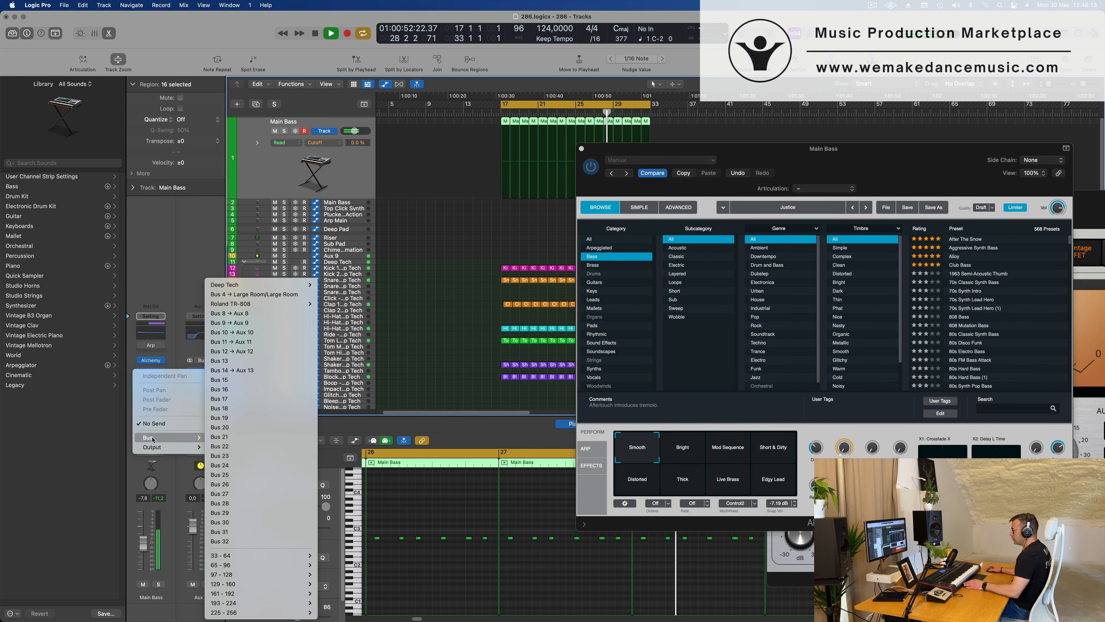
mouse_move(279, 306)
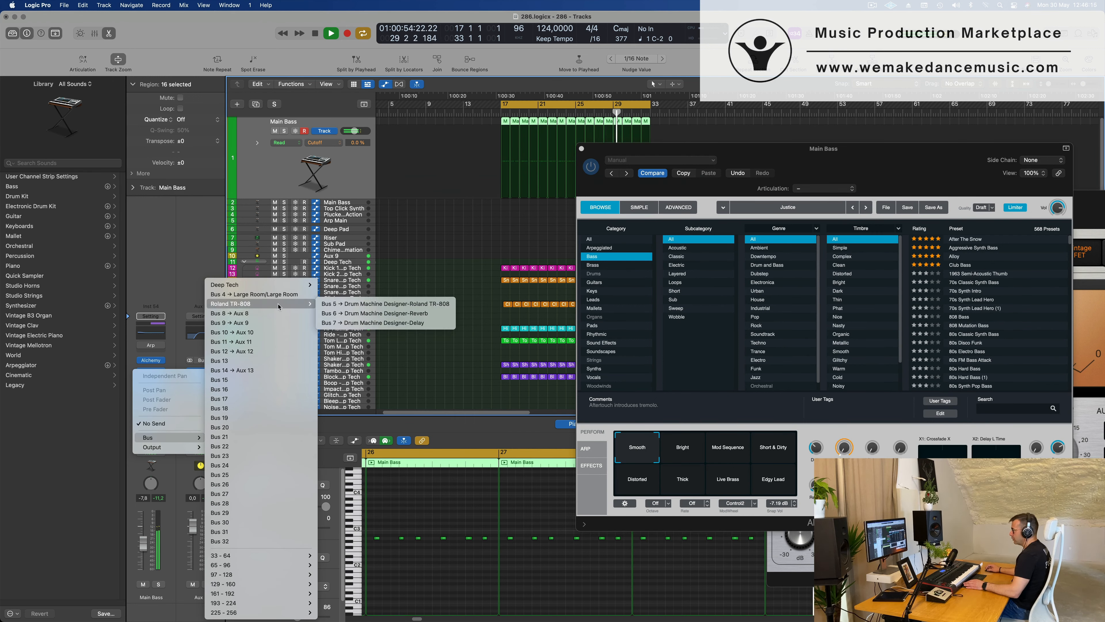
mouse_move(289, 285)
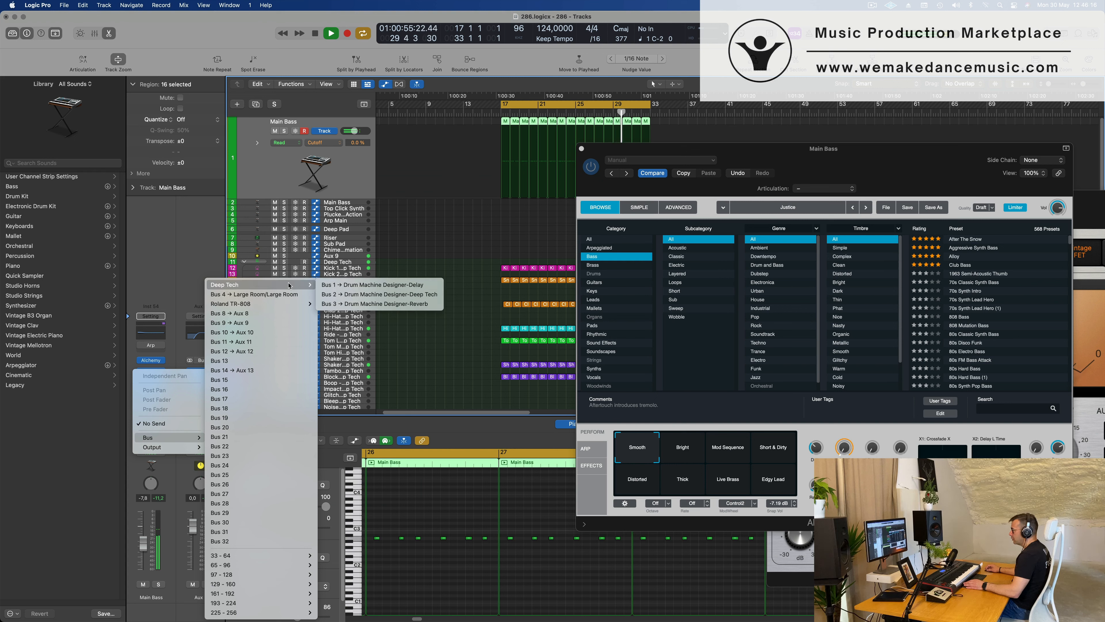
click(378, 284)
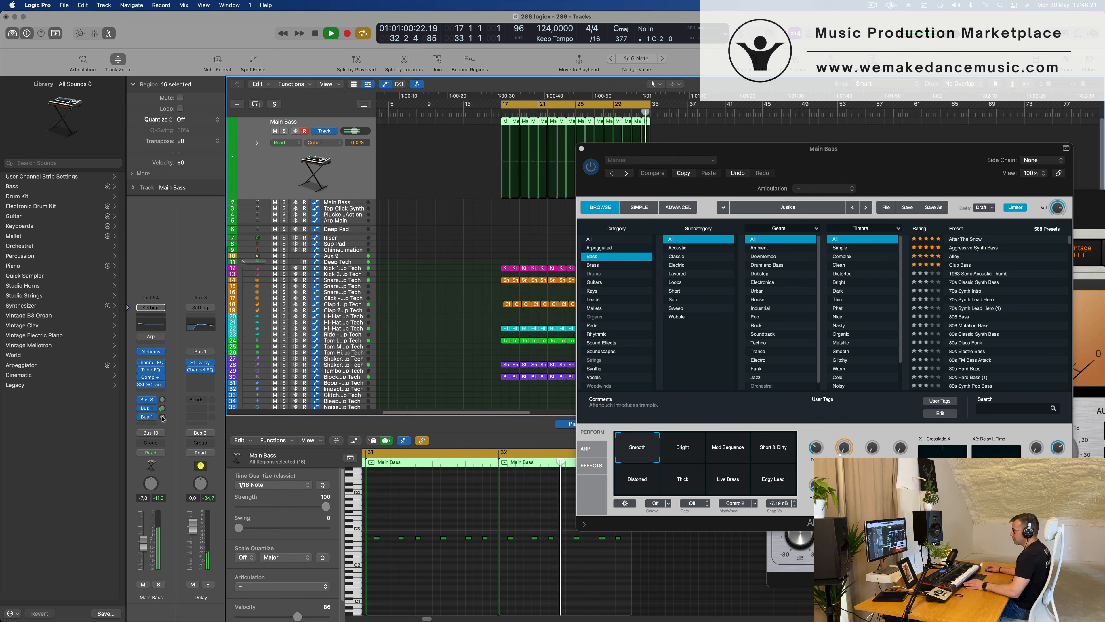
Raise the existing Bus 1 delay send in the Main Bass channel's second send slot to -11.2 dB.
drag(161, 409, 163, 412)
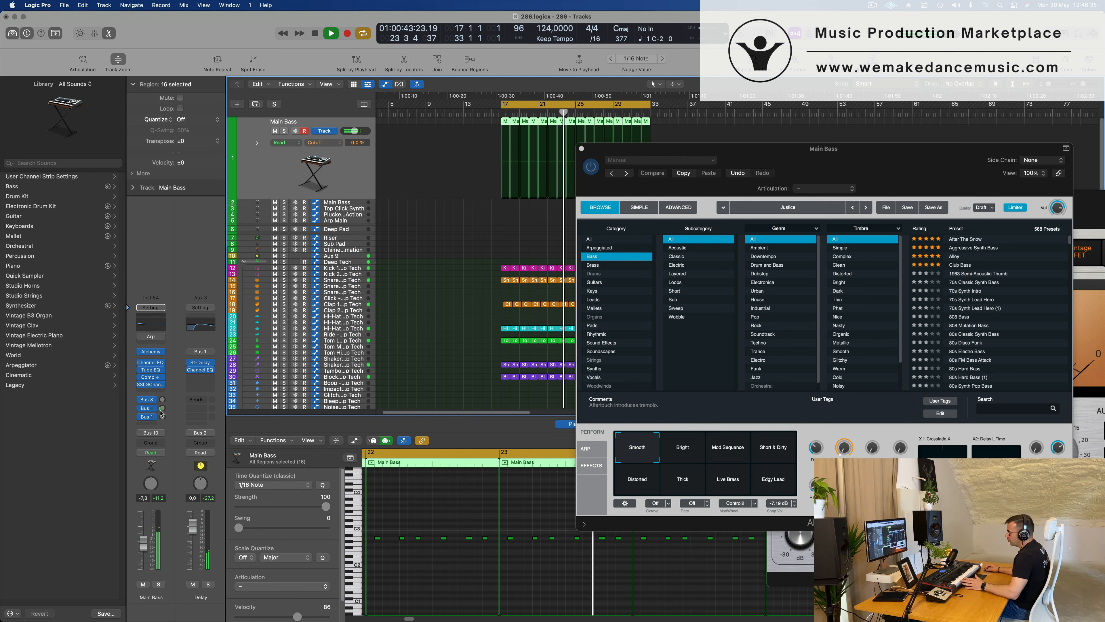
click(148, 417)
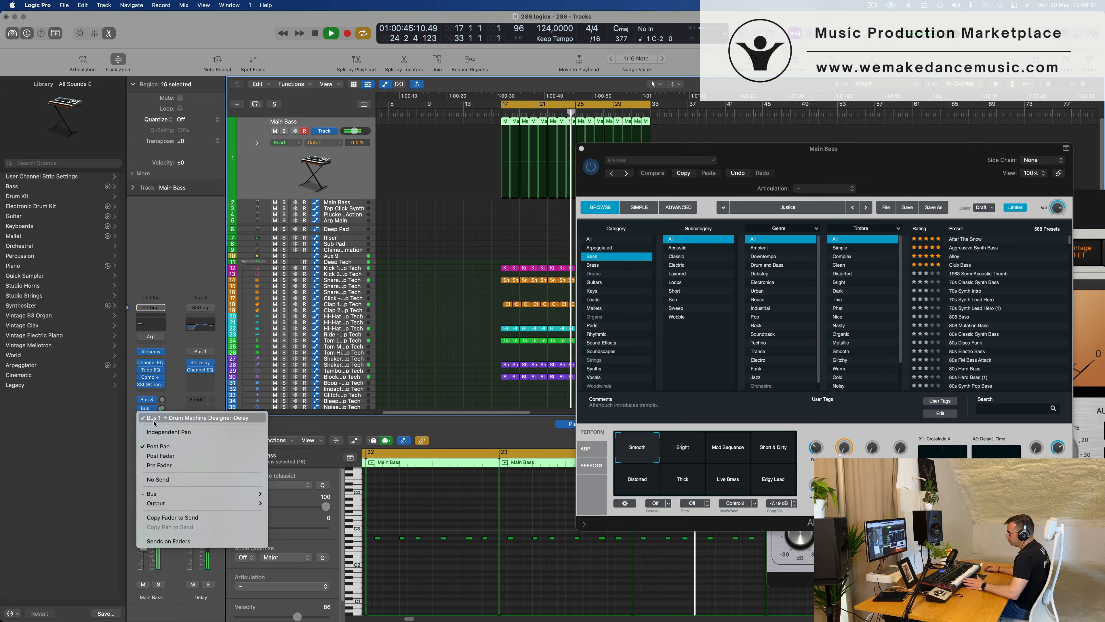
click(174, 356)
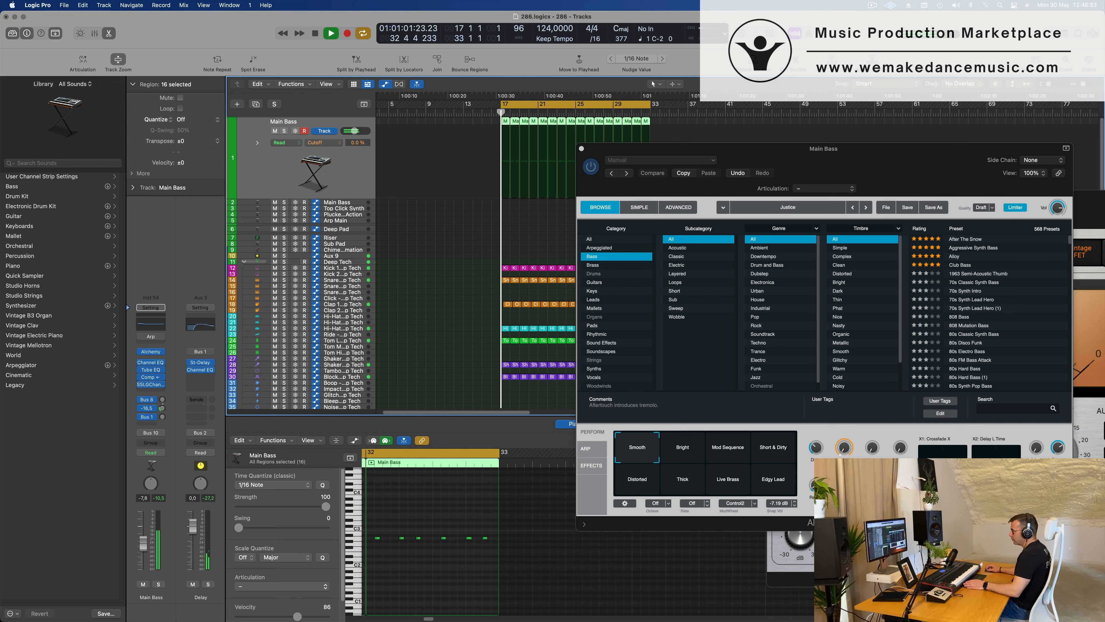
drag(162, 405, 164, 393)
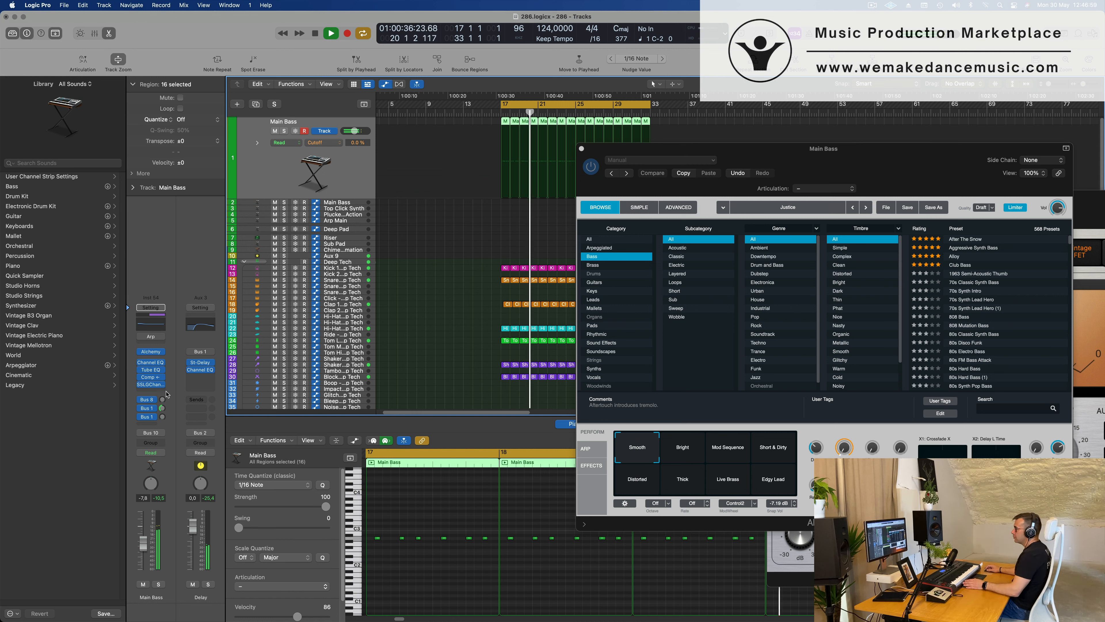
drag(164, 416, 164, 419)
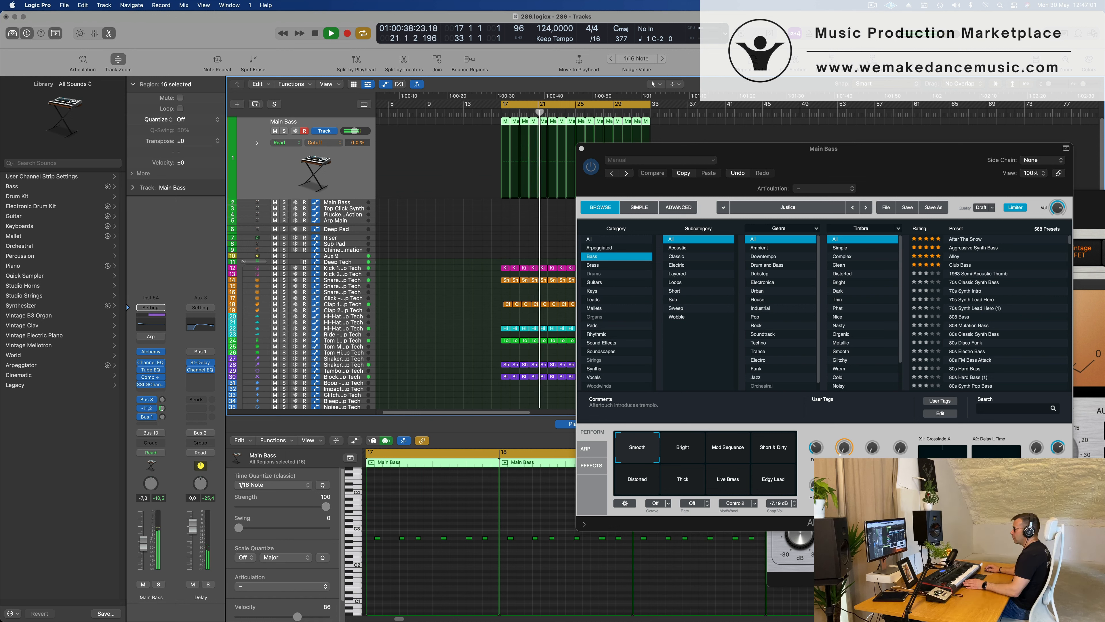
Raise the Main Bass send to Bus 8 to about -13.4 dB and check the Channel EQ on Aux 8.
click(163, 400)
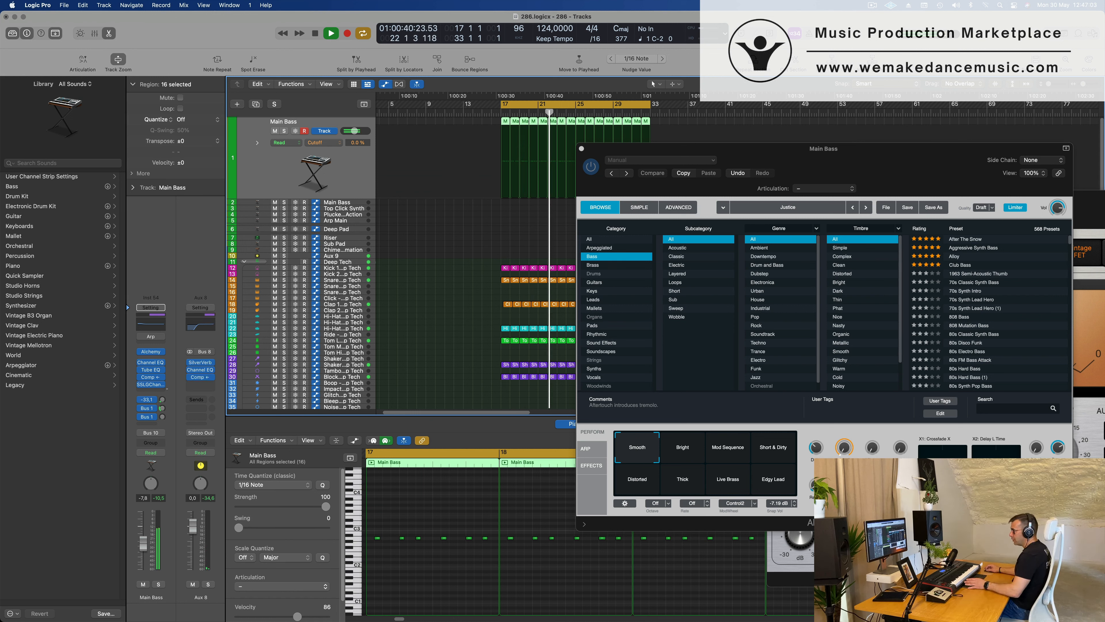
drag(164, 401, 164, 398)
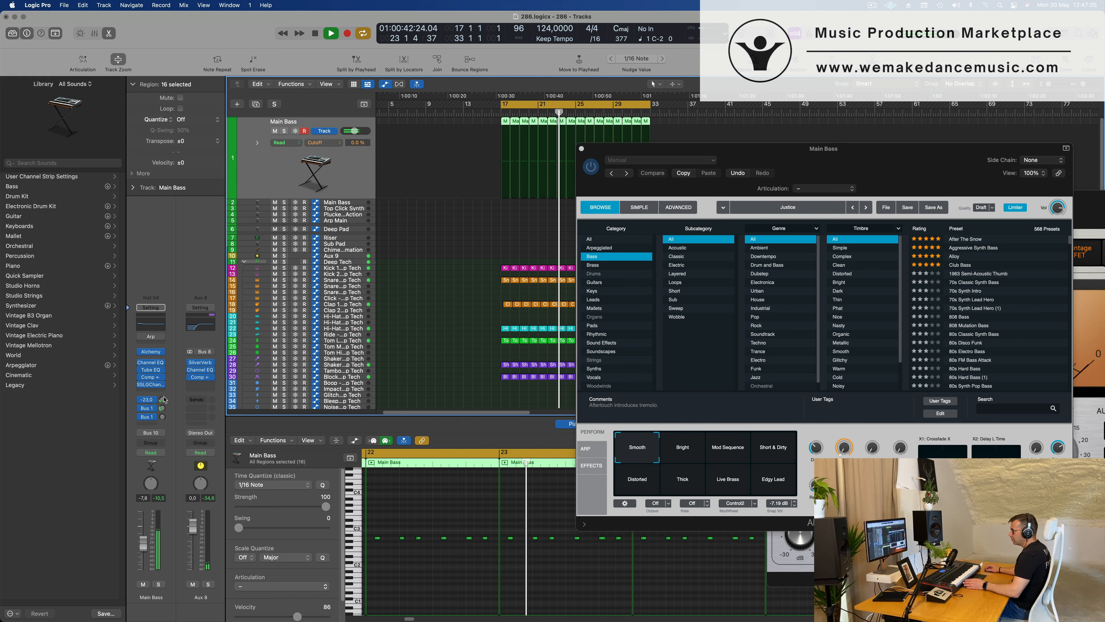
click(204, 330)
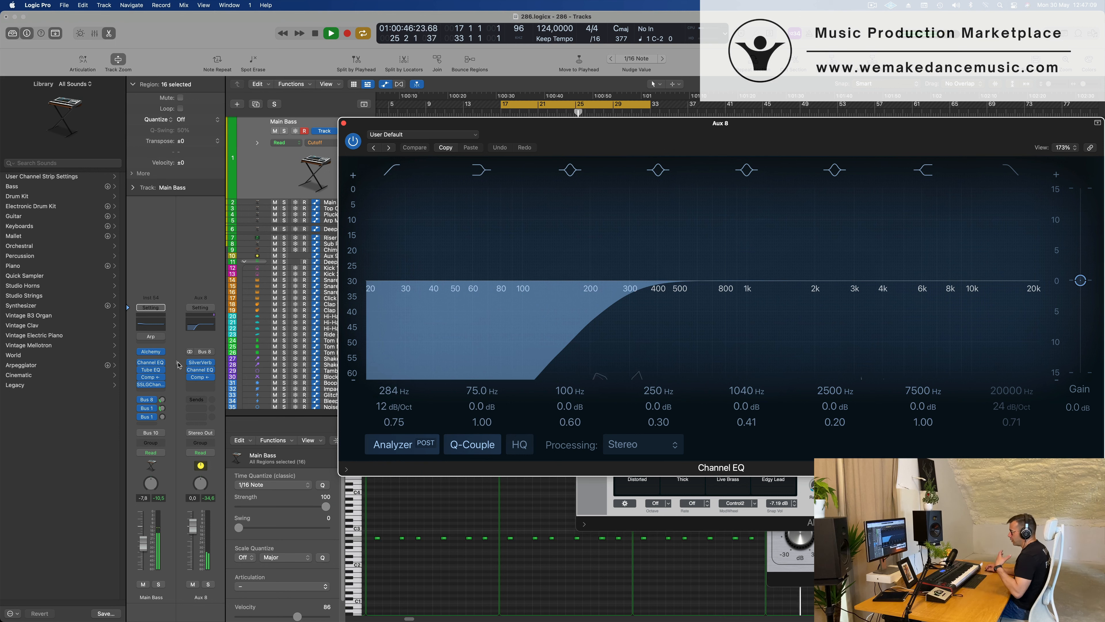
click(164, 399)
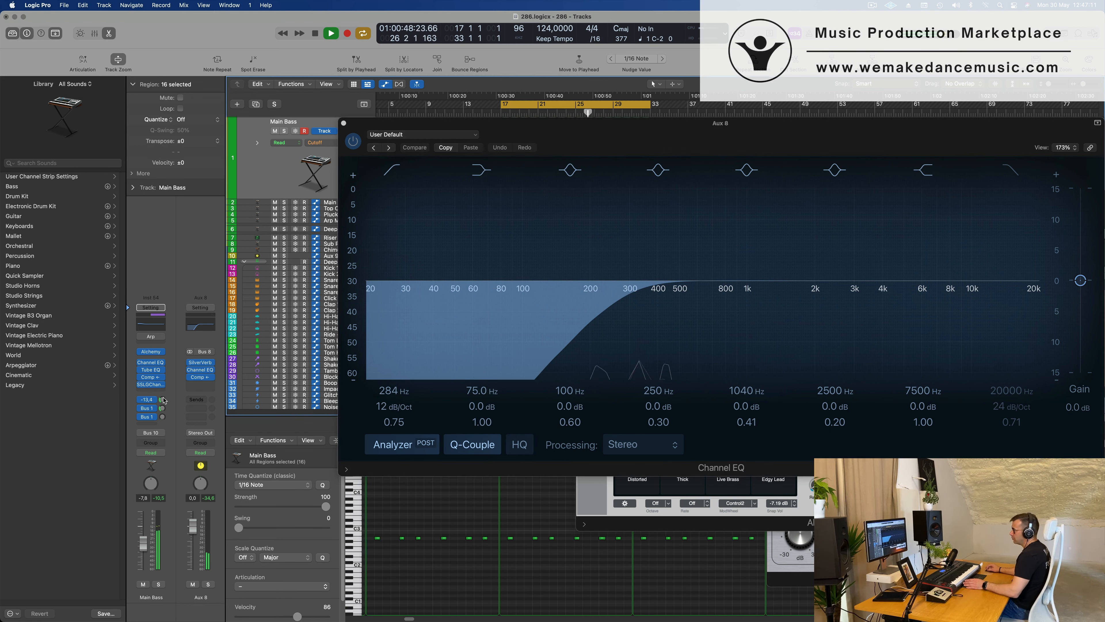
double_click(163, 399)
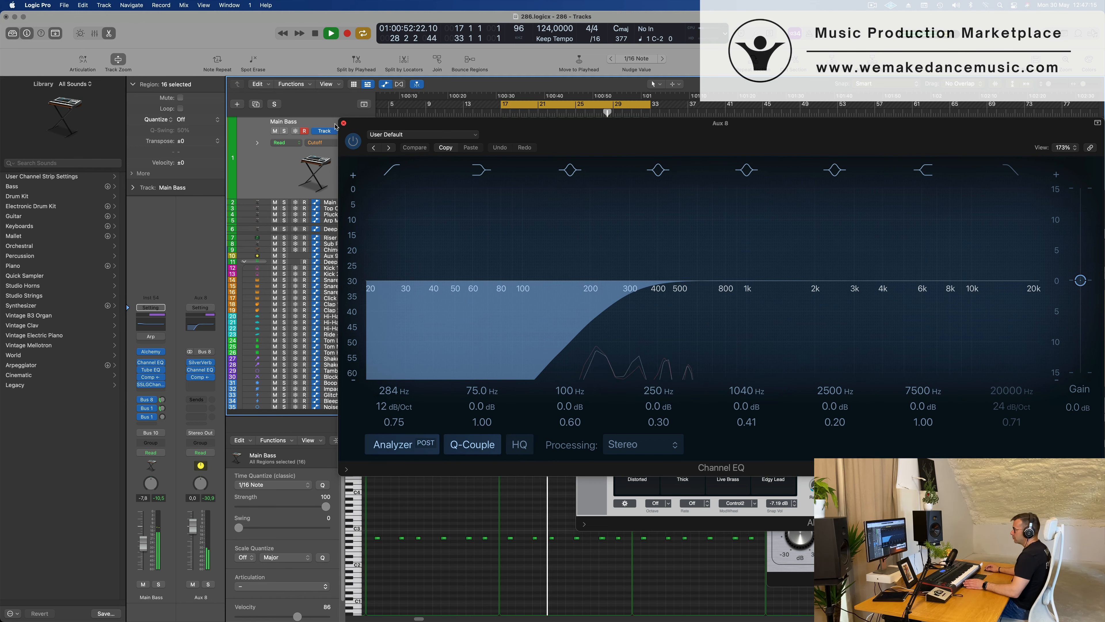
click(343, 122)
Set the Main Bass volume to -5.9 dB and close its Alchemy window.
drag(866, 164, 734, 236)
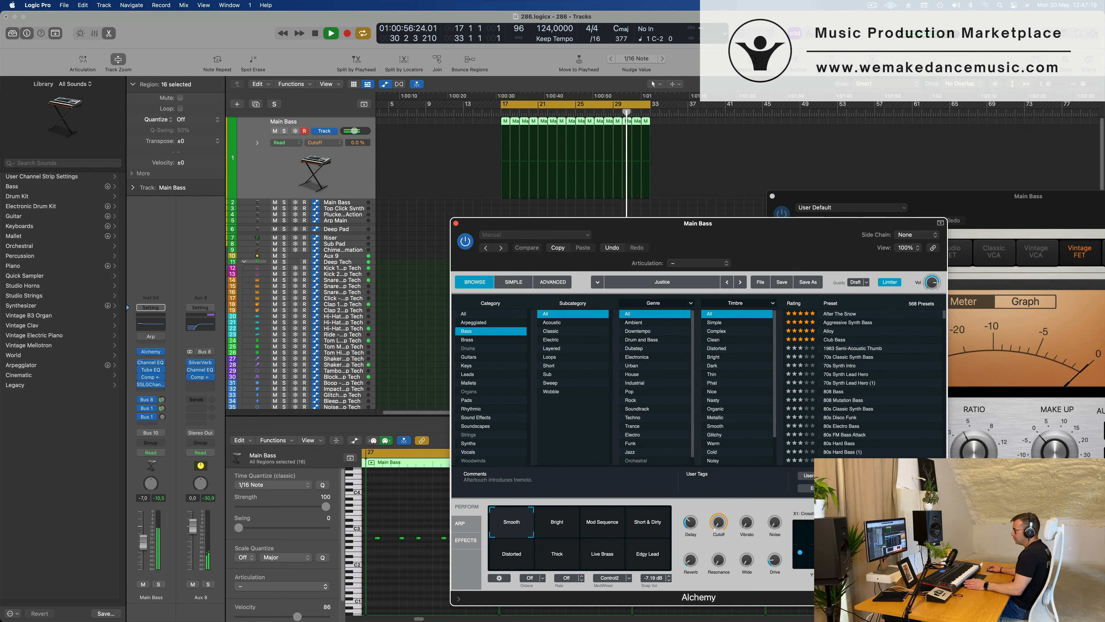
click(324, 122)
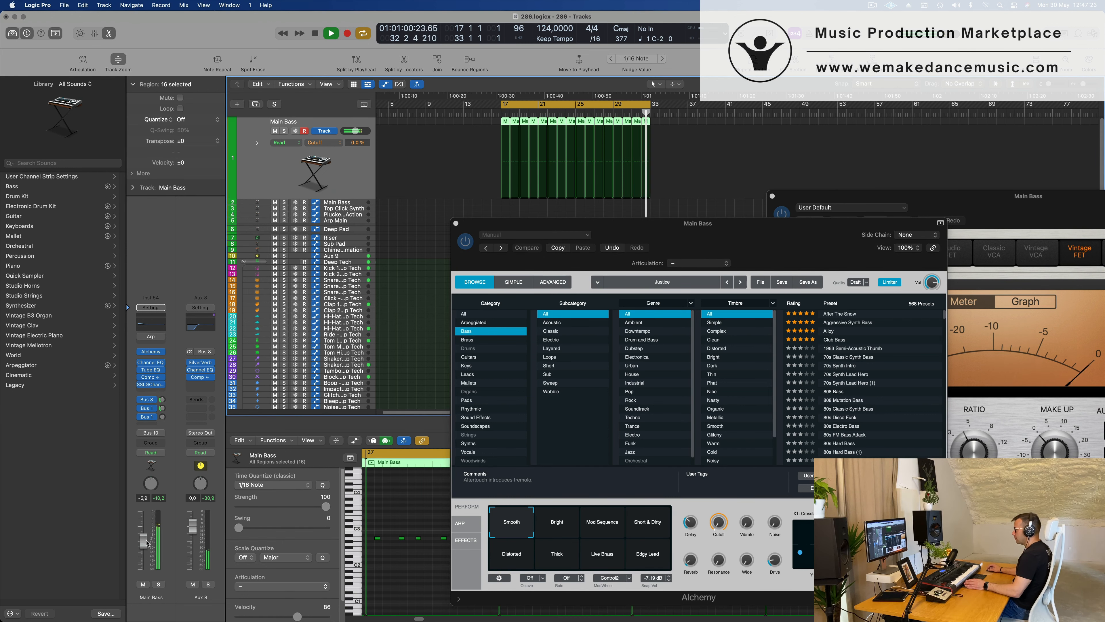
drag(558, 223, 458, 237)
click(356, 237)
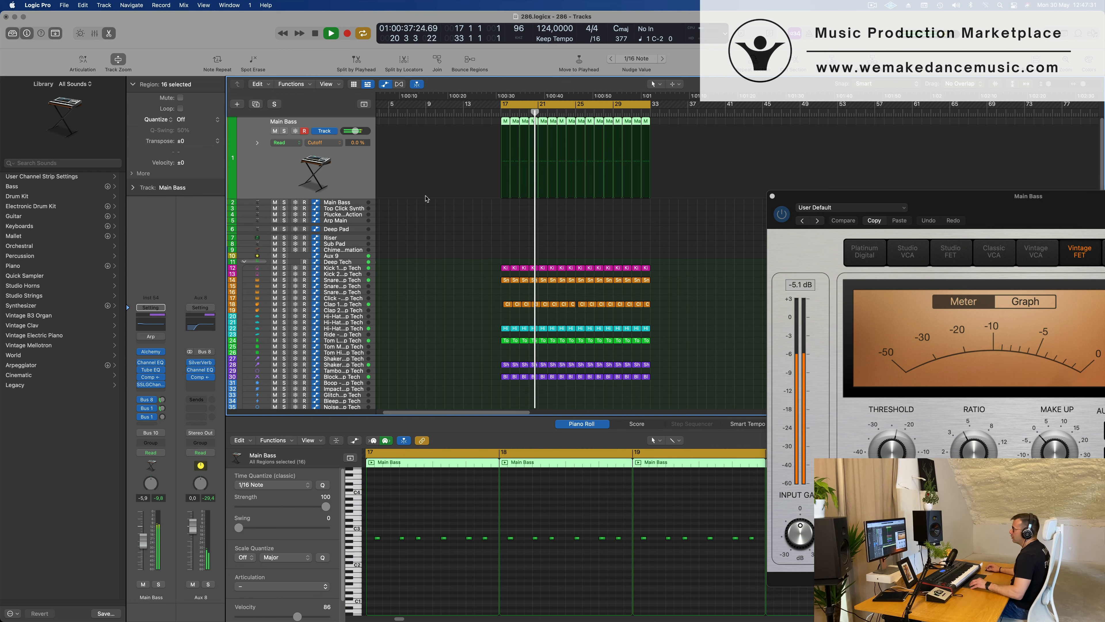
Move the Top Click Synth track directly below the first Main Bass track and copy the bar 17 Main Bass region onto it.
click(361, 209)
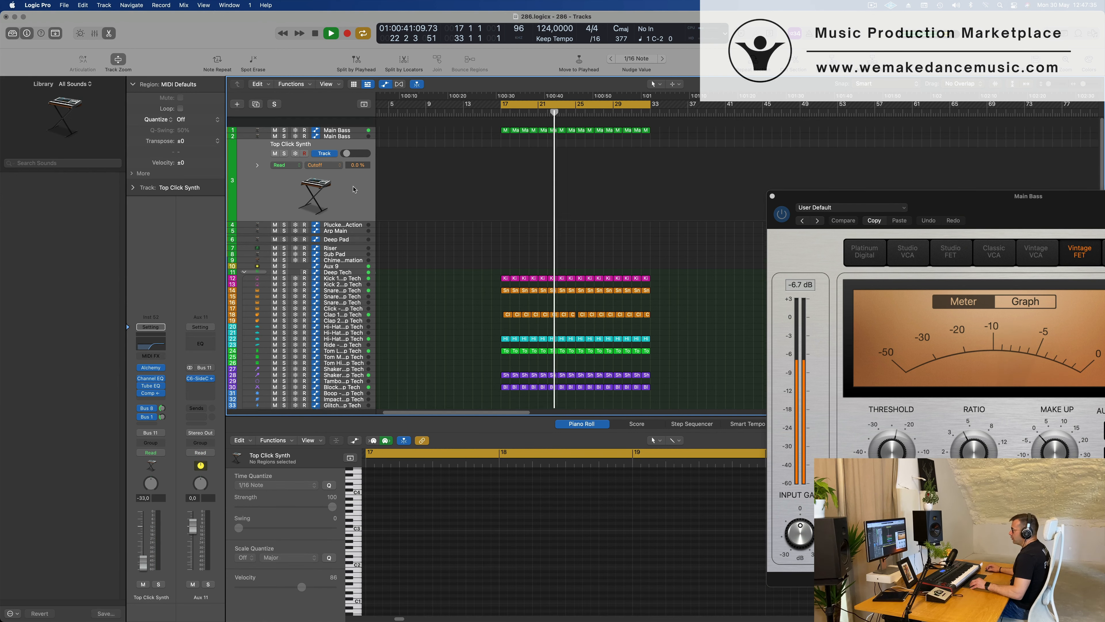
drag(353, 186, 348, 144)
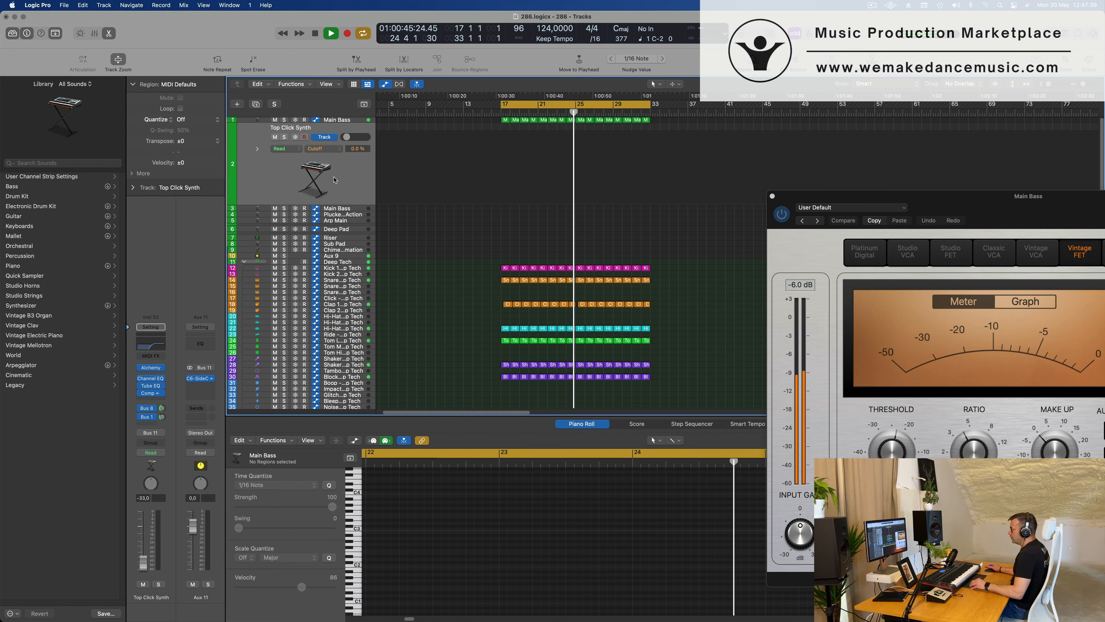
click(505, 121)
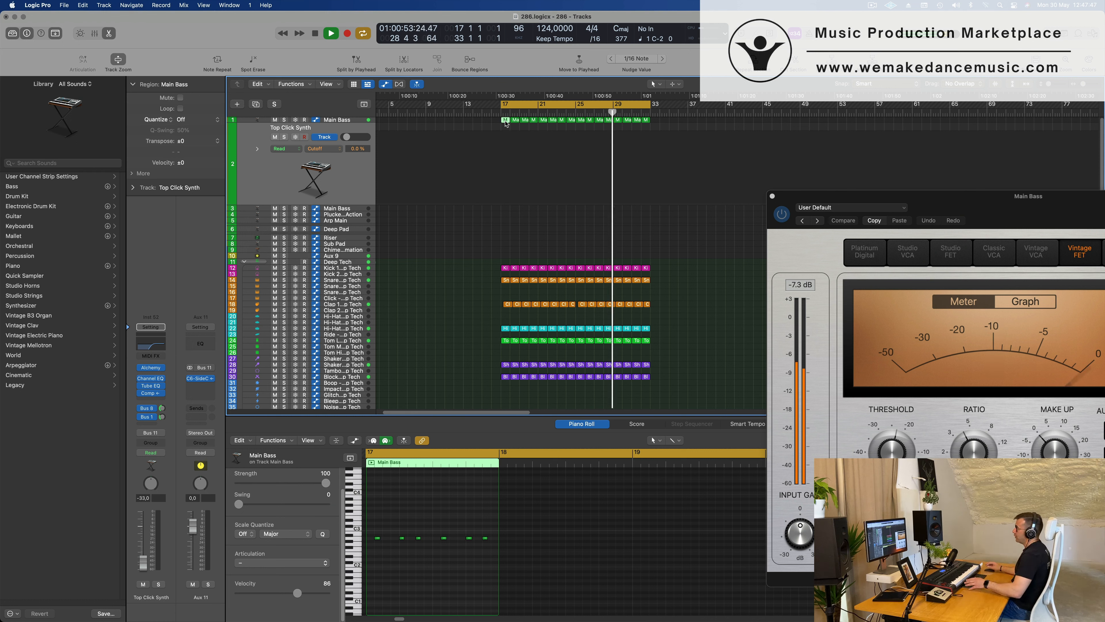
drag(505, 120, 505, 131)
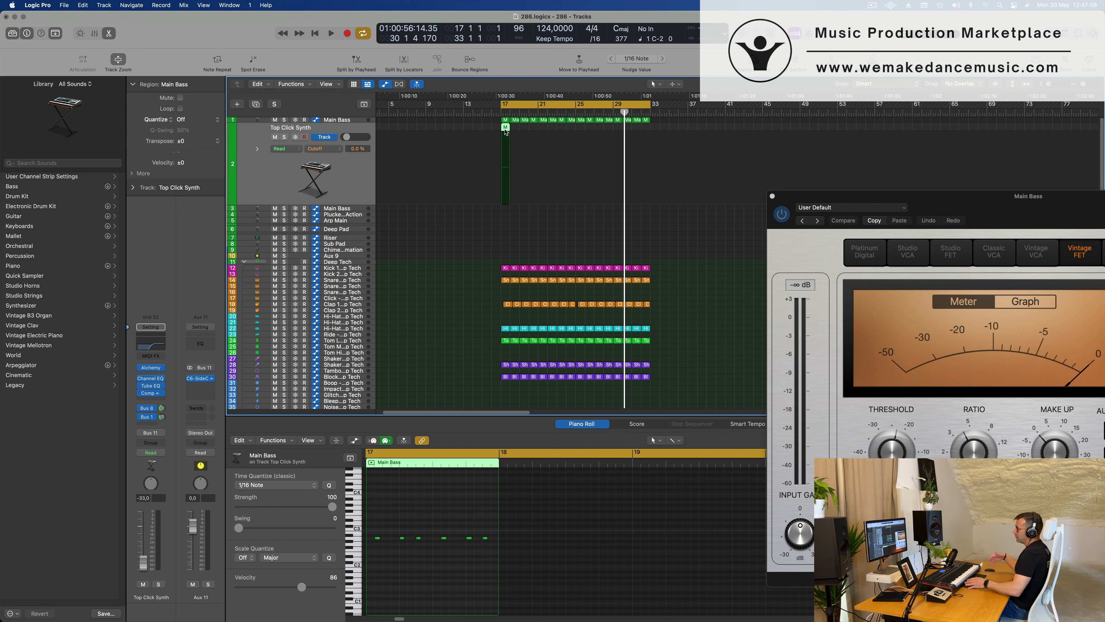
Raise the Top Click Synth volume to -10.0 dB while playing the loop from bar 17.
key(space)
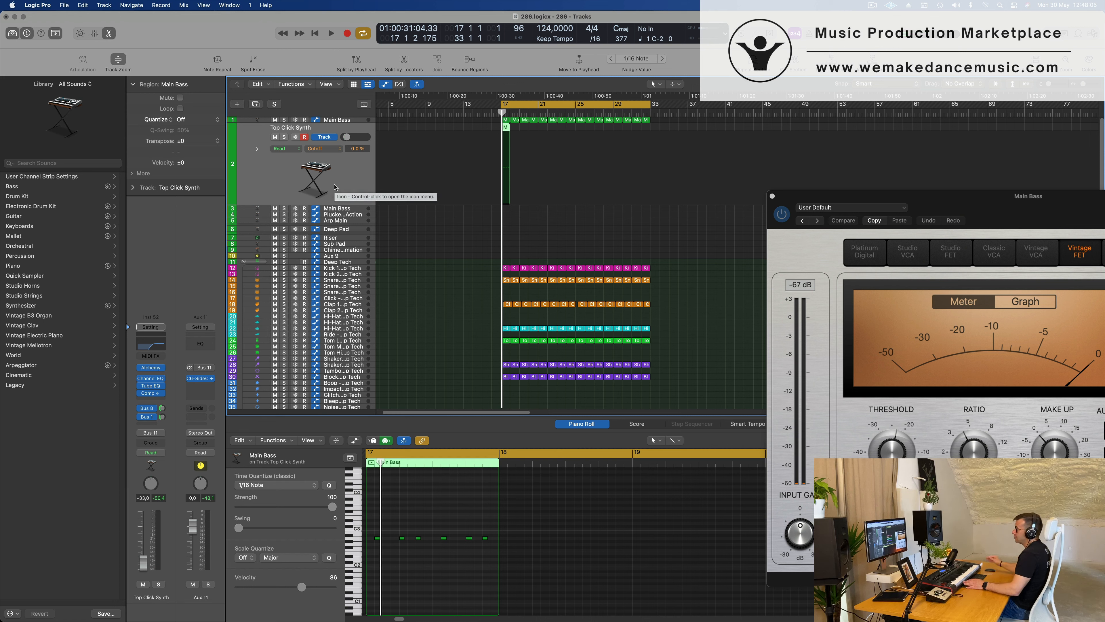
key(space)
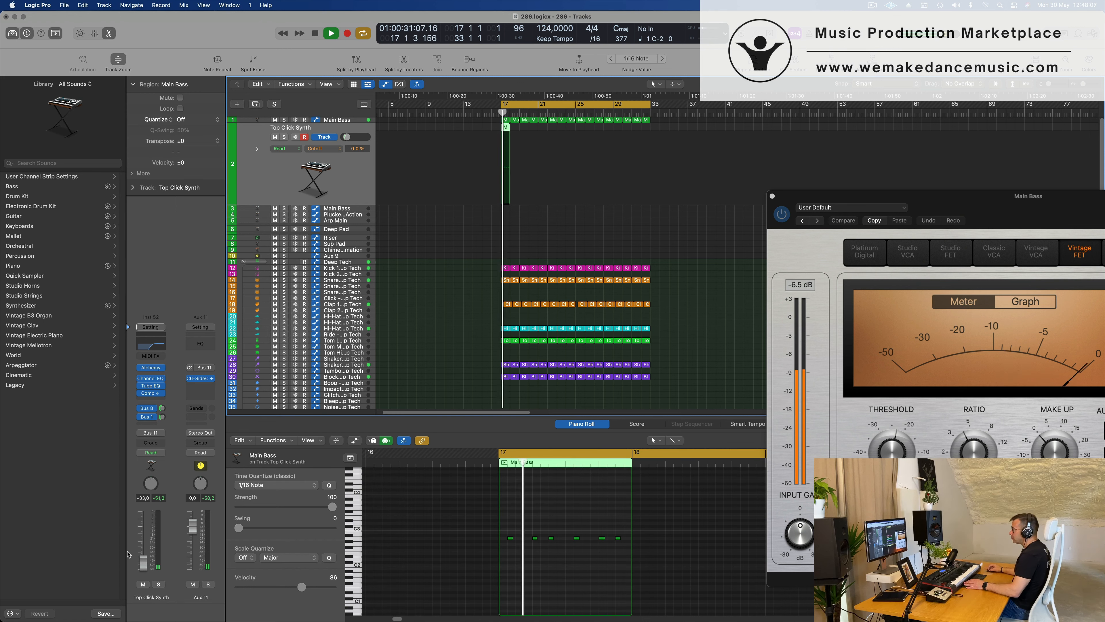
key(space)
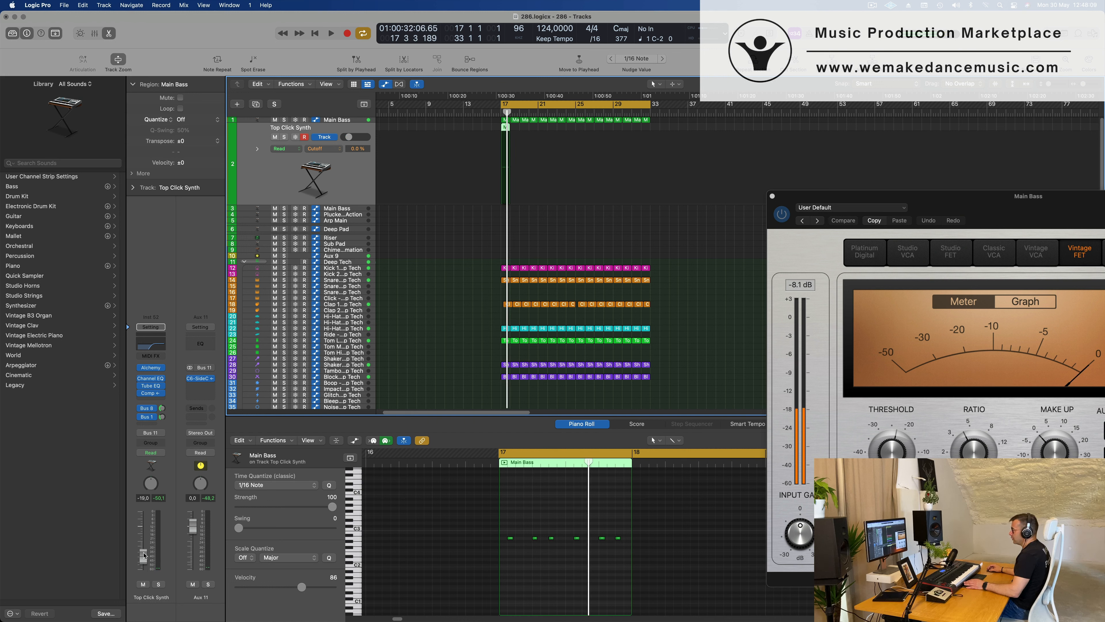
key(space)
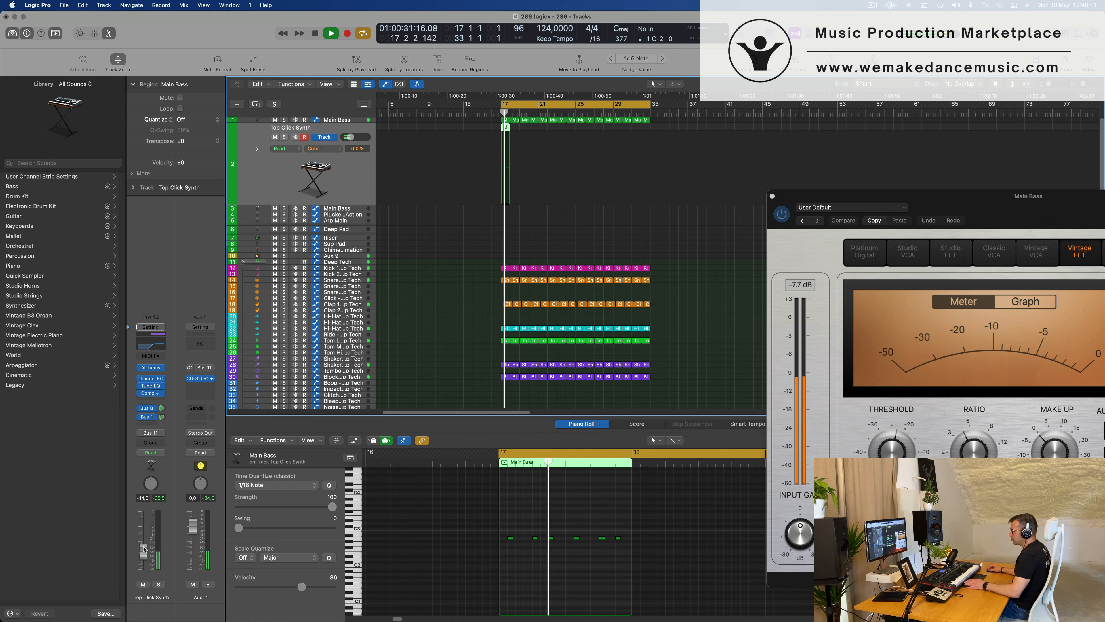
drag(143, 549, 143, 540)
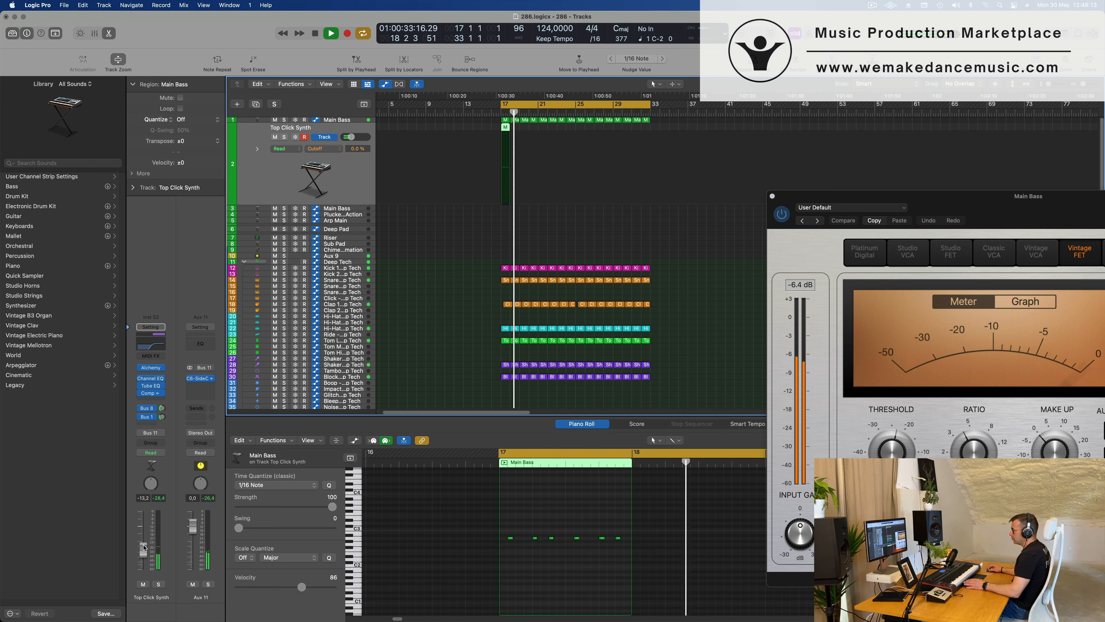
key(space)
key(space)
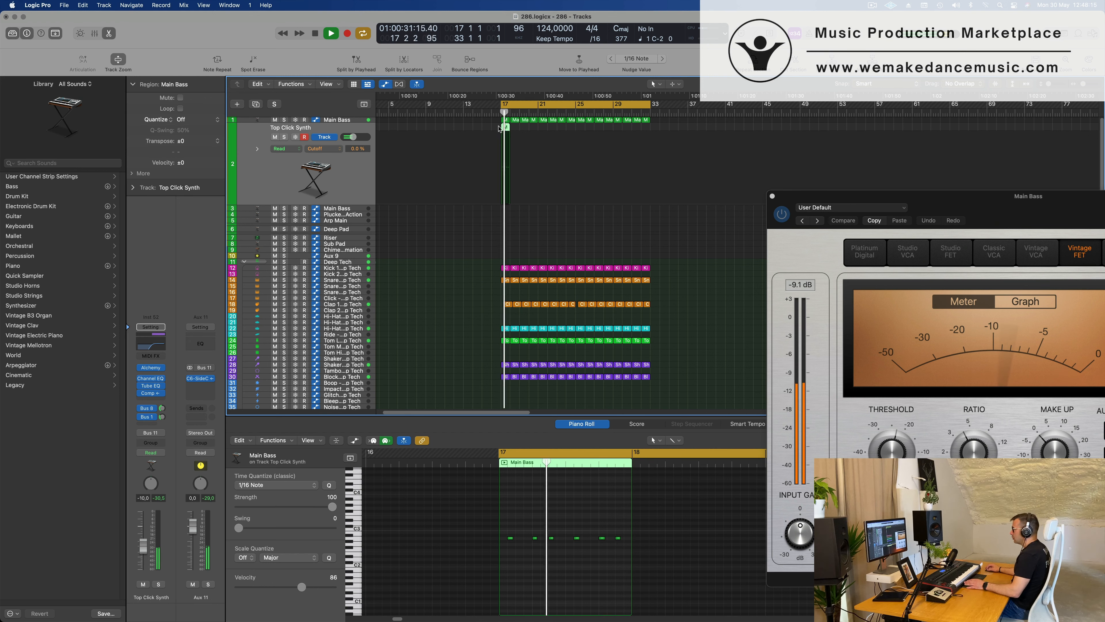
key(space)
key(space)
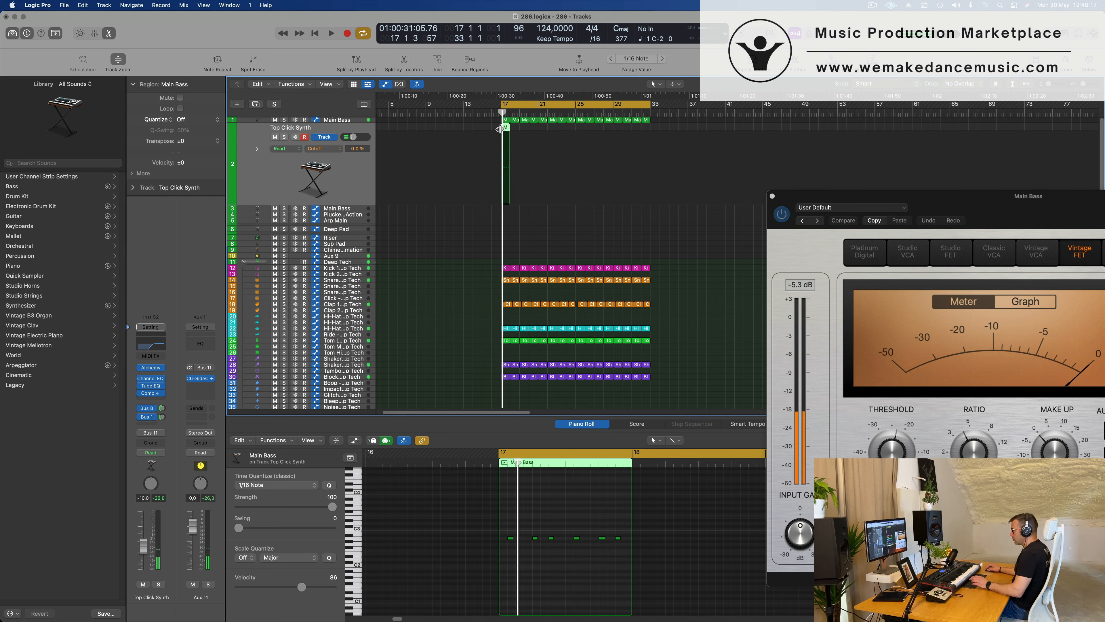
Delete the second, fourth and sixth notes from the copied region on the Top Click Synth track.
scroll(553, 566, up, 5)
scroll(555, 567, down, 1)
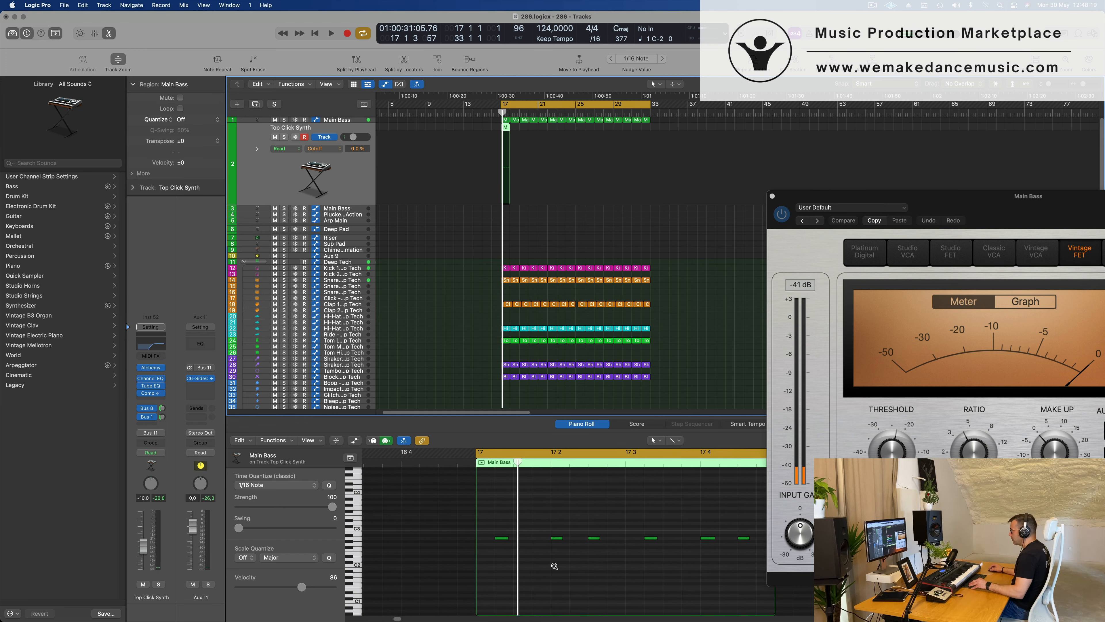
scroll(569, 560, down, 1)
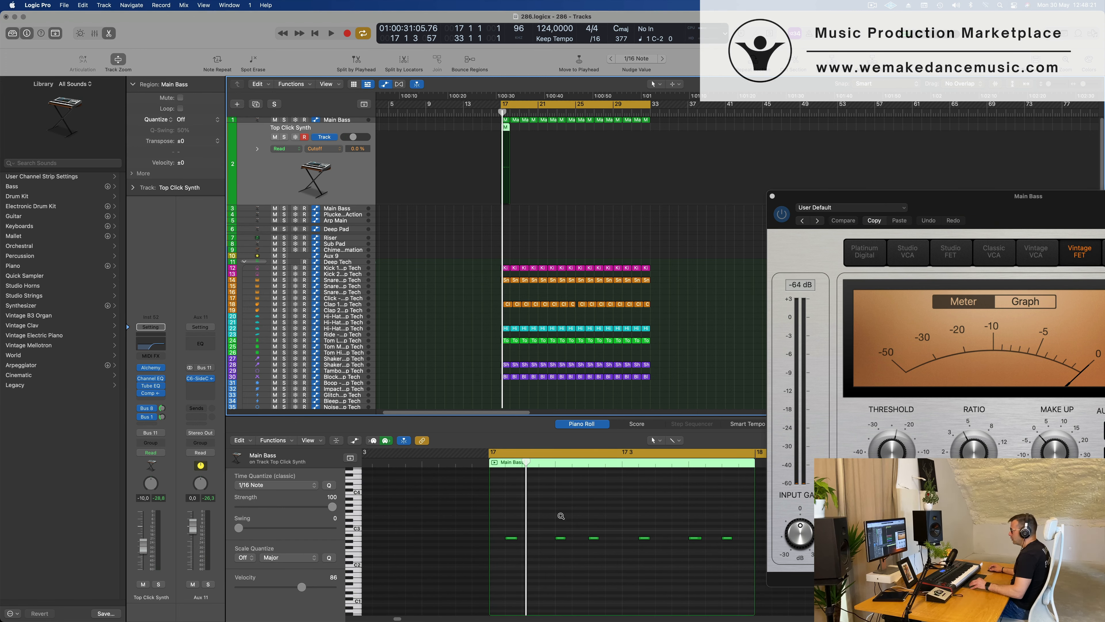
scroll(561, 515, down, 1)
click(559, 538)
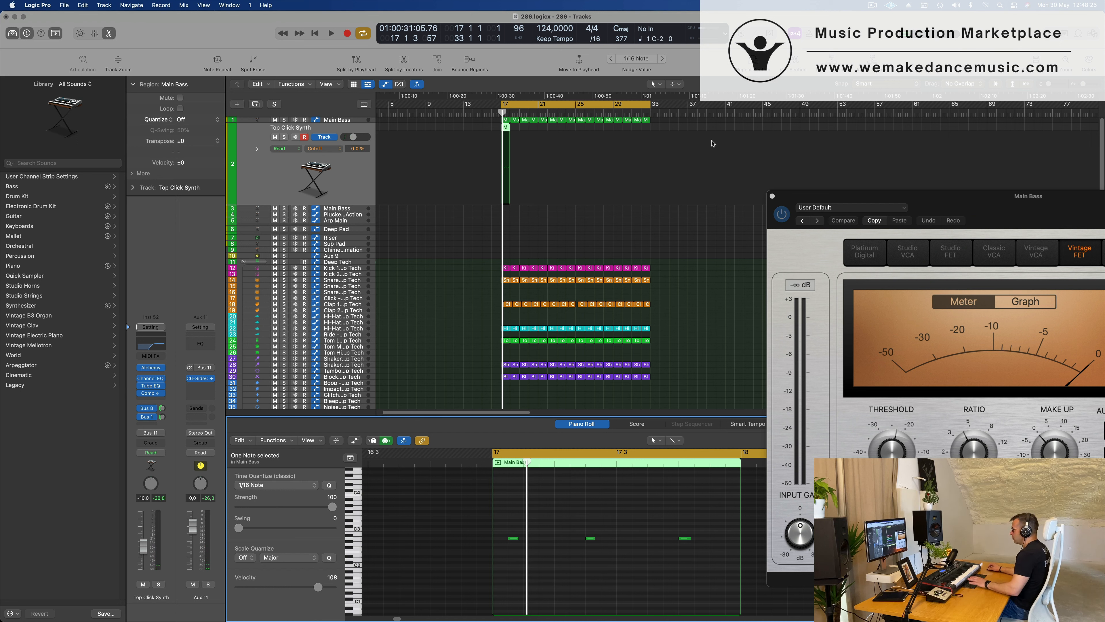
Repeat the edited bar 17 region on the Top Click Synth track up to bar 33 and play the loop.
key(space)
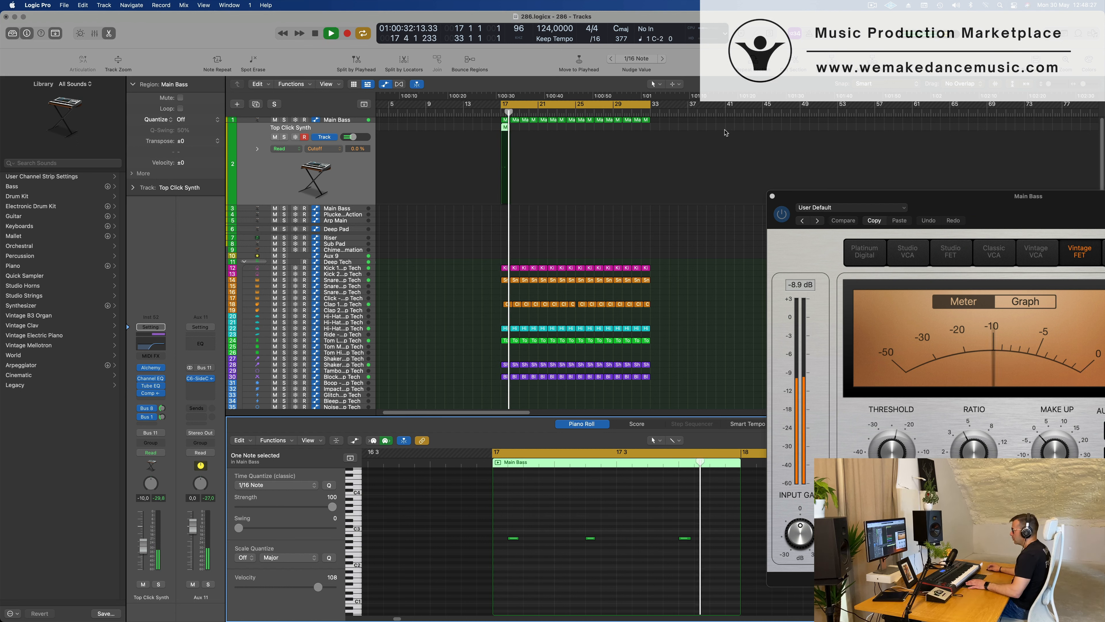
key(space)
click(505, 132)
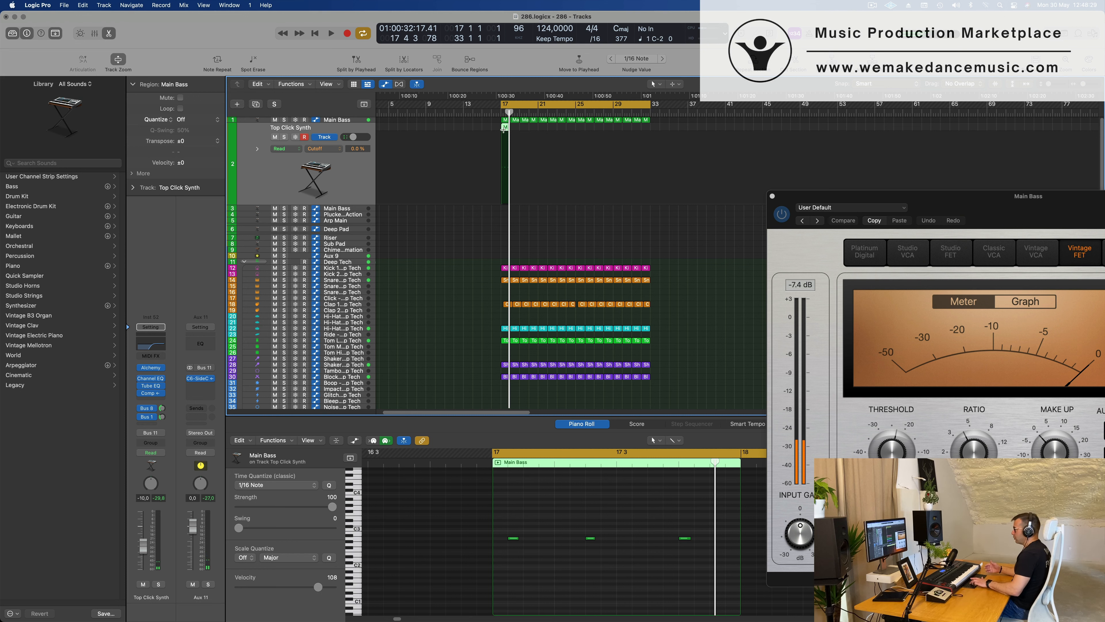
key(super+r)
key(super+r)
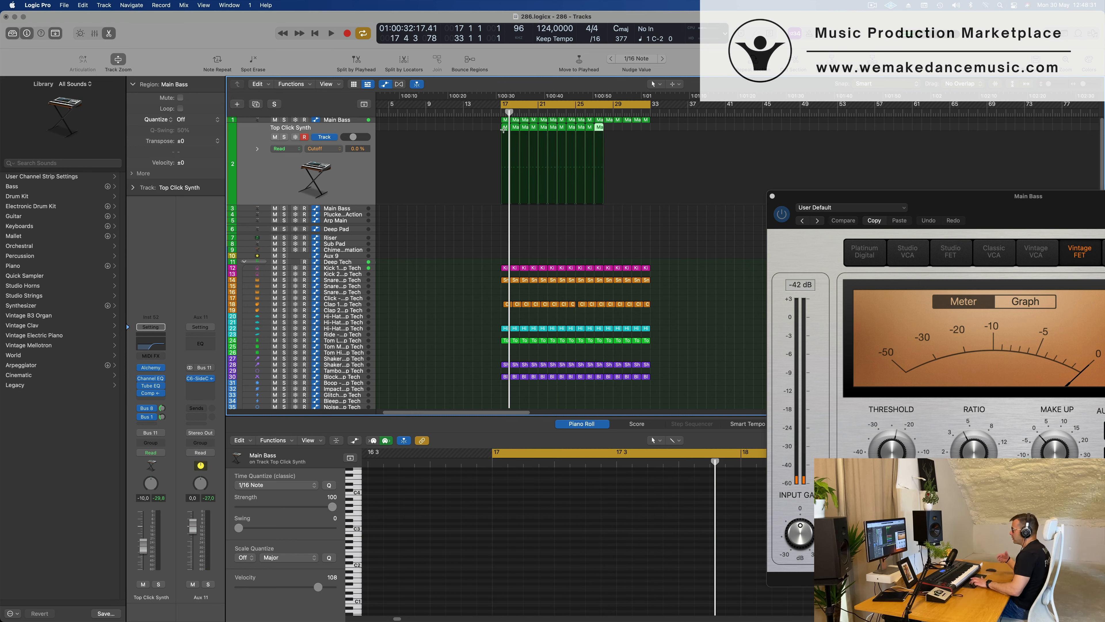
key(space)
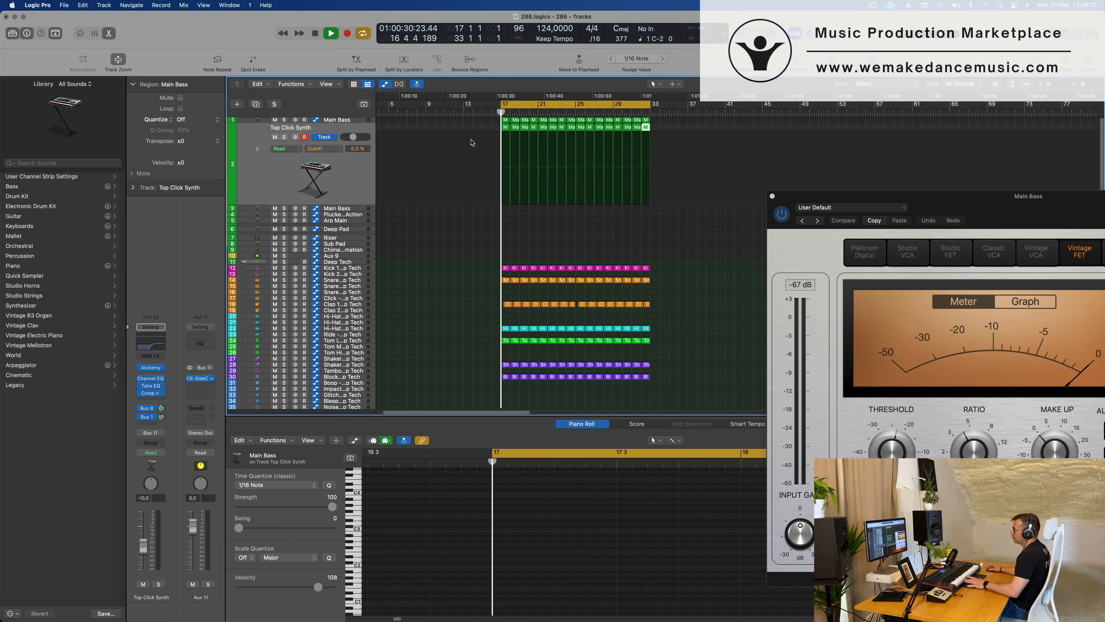
click(344, 165)
key(space)
key(space)
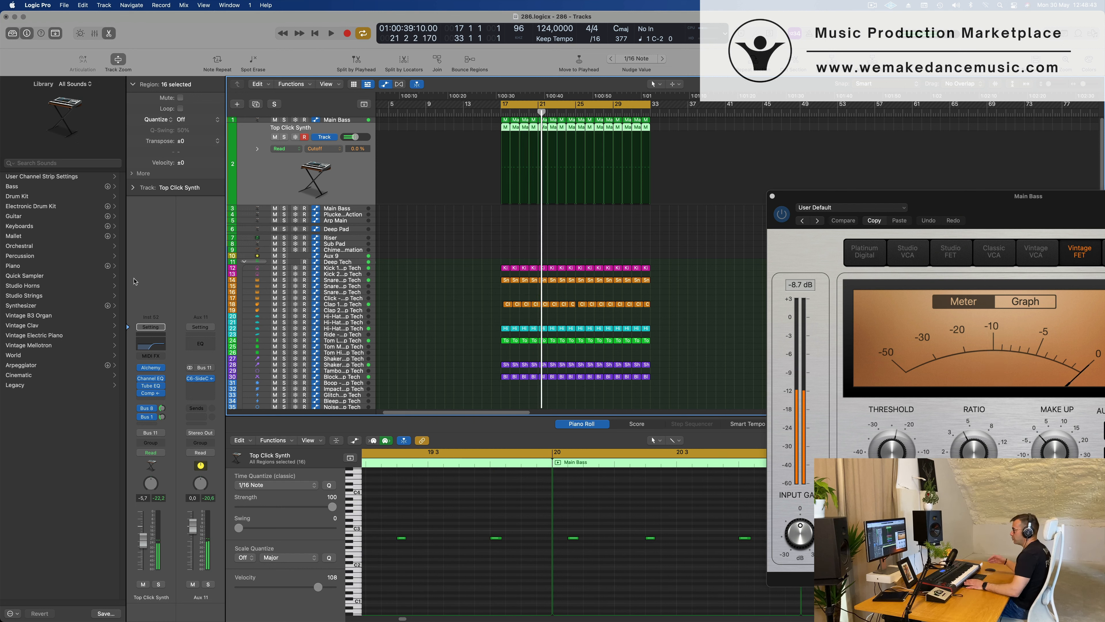
Lower the low-cut frequency in the Top Click Synth's Channel EQ to 486 Hz while the loop plays.
click(151, 378)
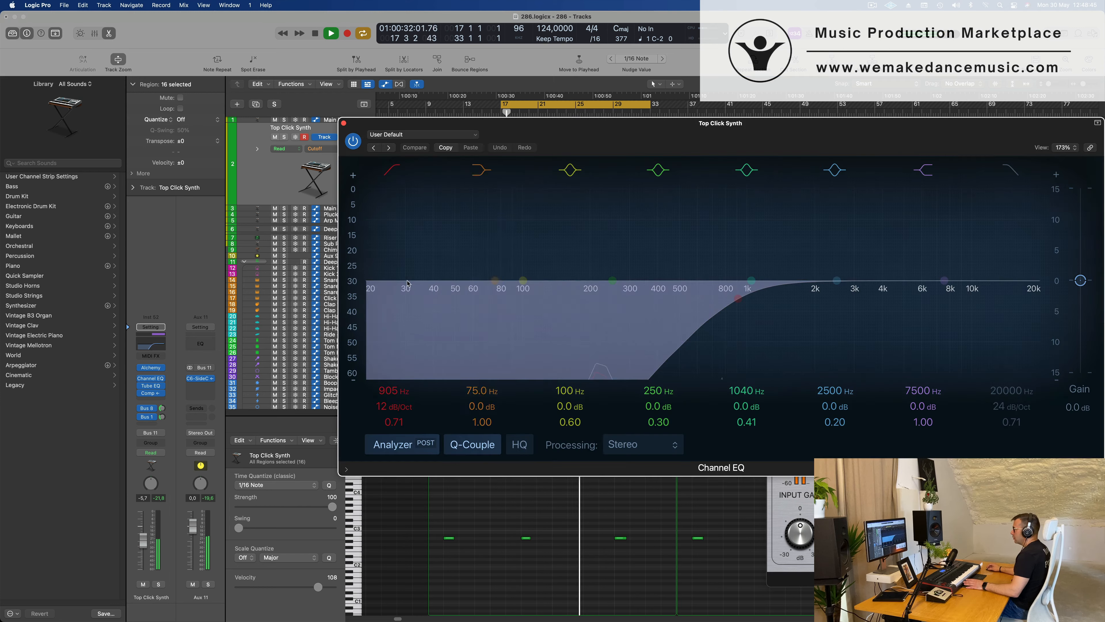
key(space)
drag(702, 297, 636, 293)
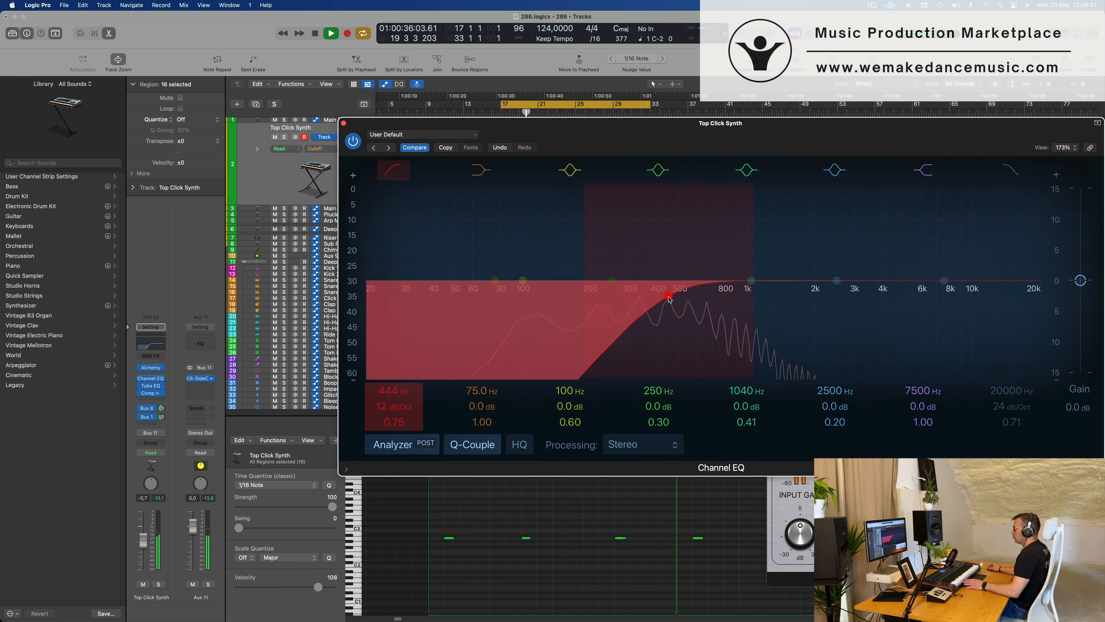
drag(669, 299, 678, 300)
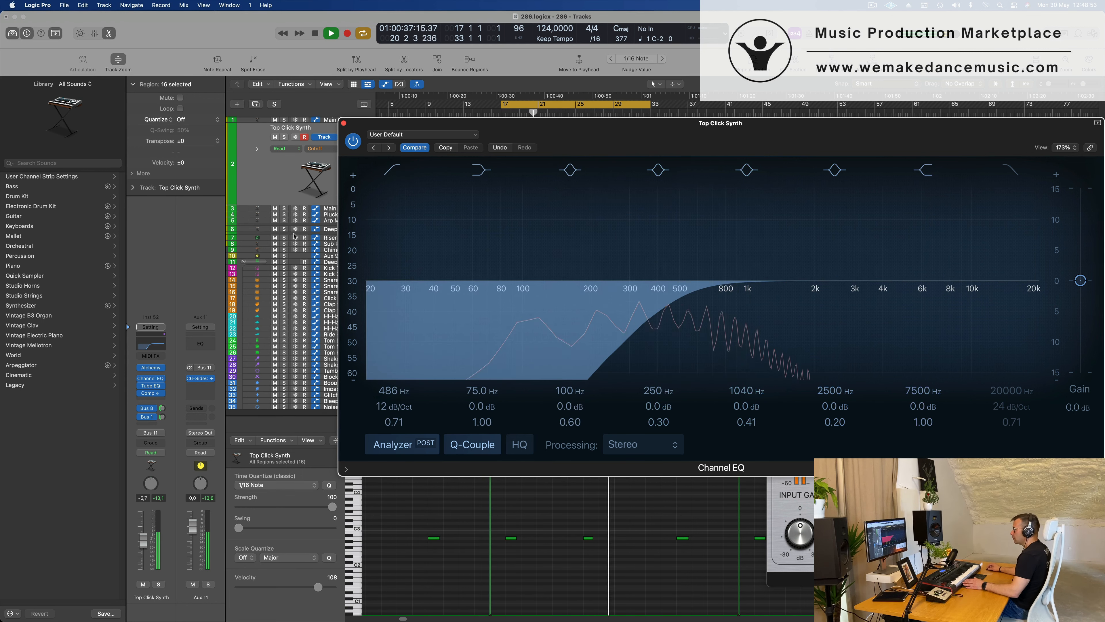
Adjust the Top Click Synth's sends to Bus 8 and Bus 1, and close its Channel EQ window.
click(161, 408)
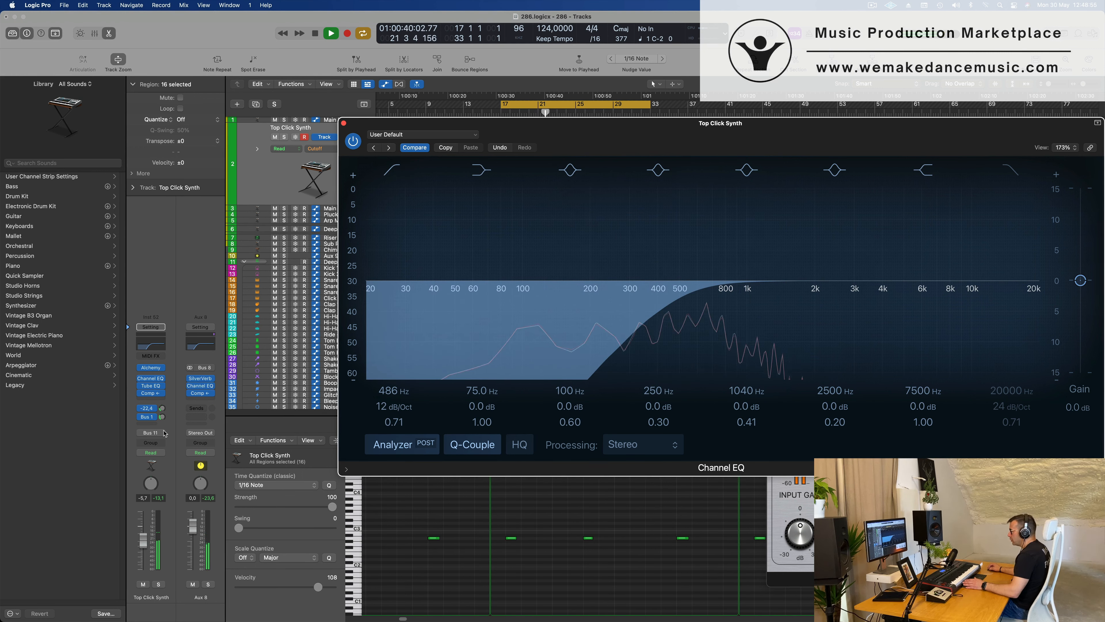
click(157, 408)
drag(166, 418, 162, 423)
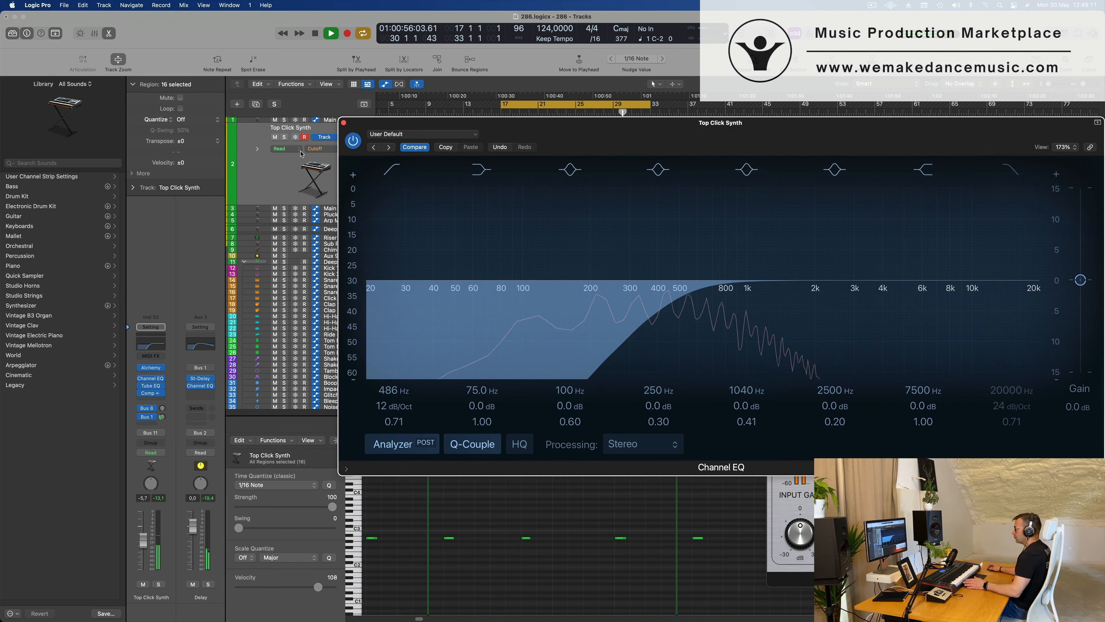
click(344, 123)
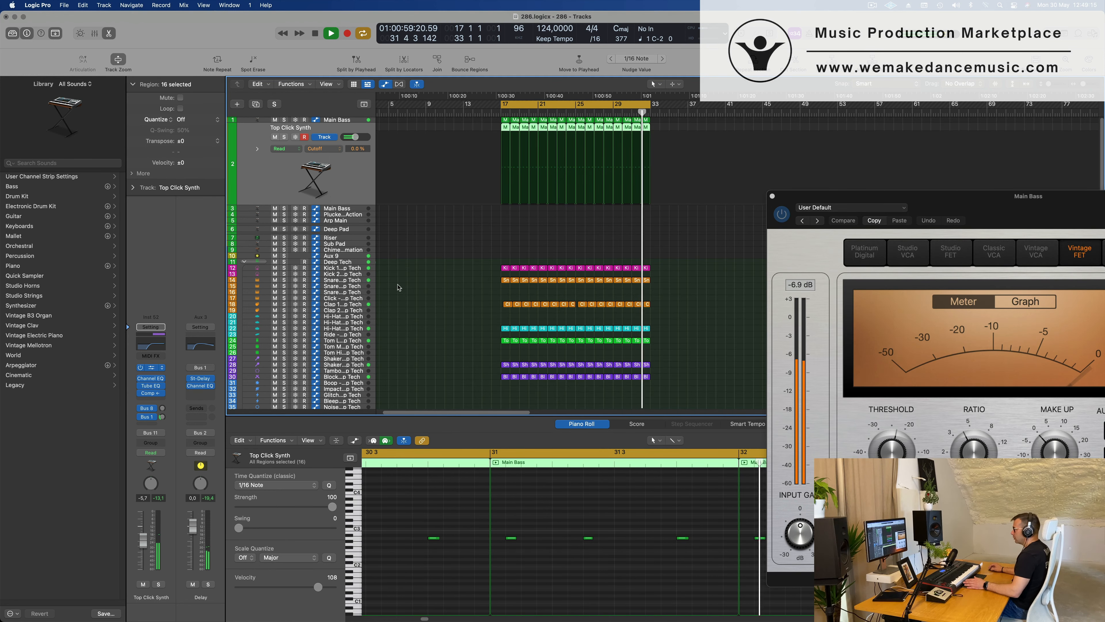
Open the Top Click Synth's Alchemy instrument and set its Cutoff to 10.6%.
click(151, 367)
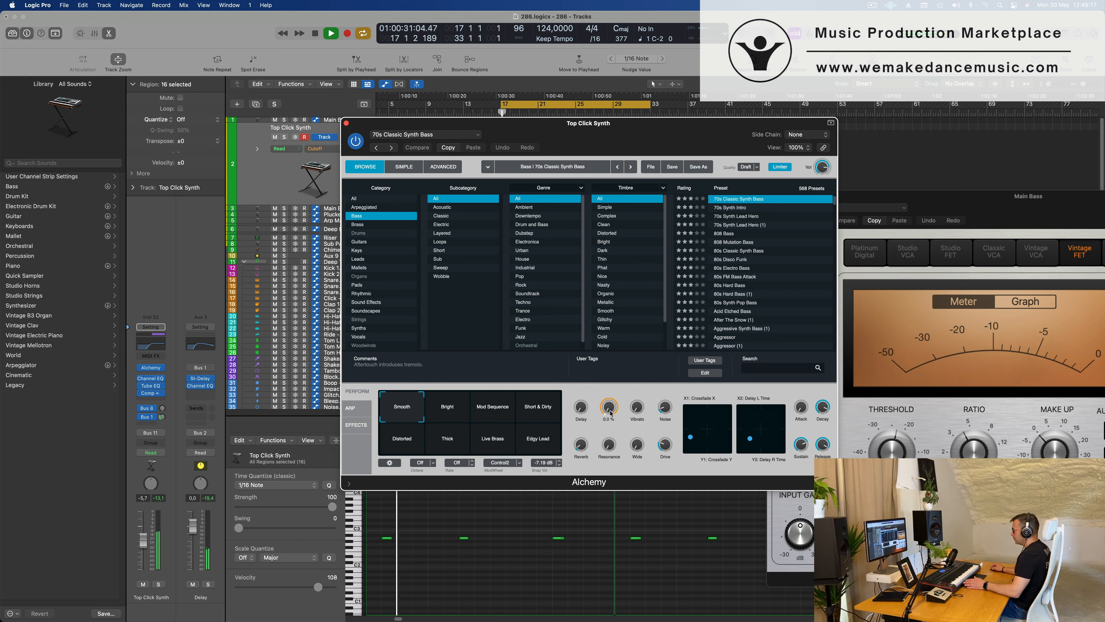
drag(609, 406, 609, 404)
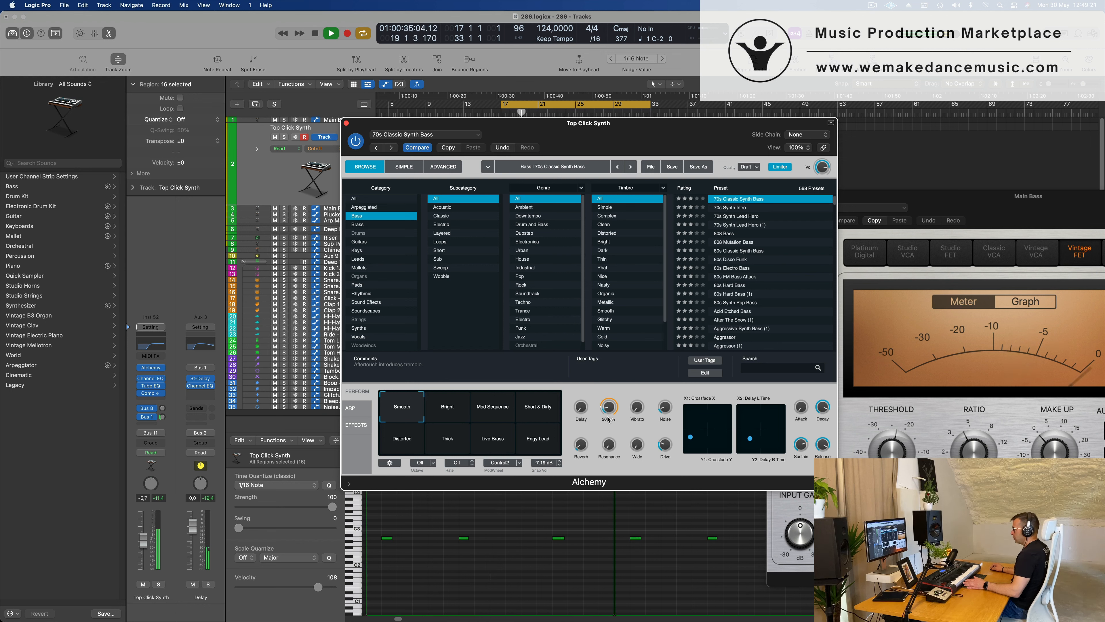
drag(609, 417, 611, 415)
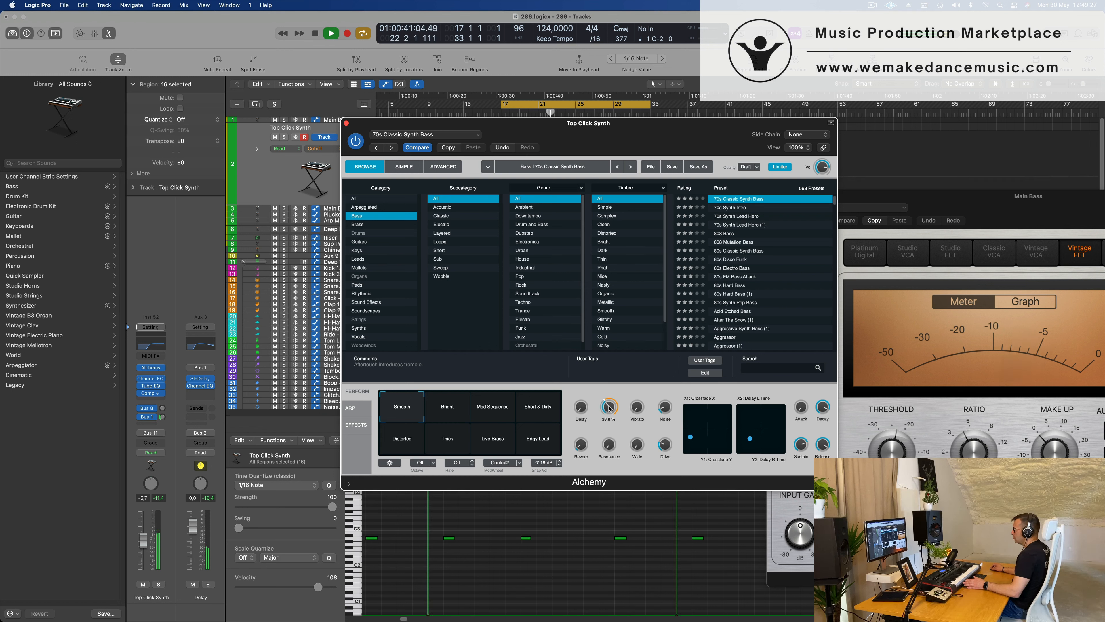
drag(610, 403, 612, 368)
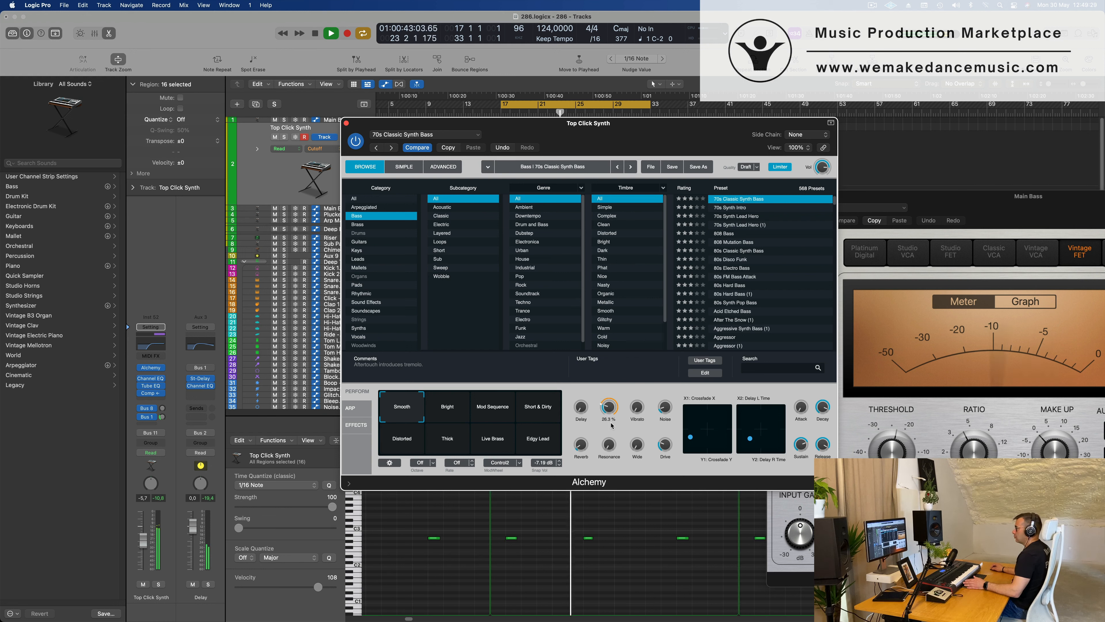
drag(611, 425, 610, 433)
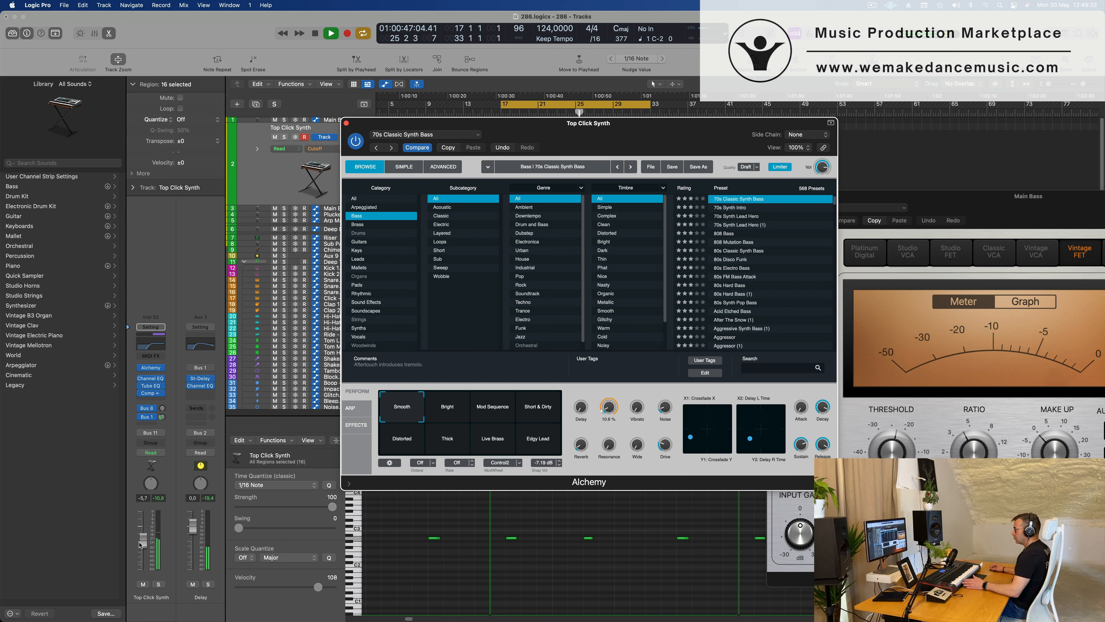
Lower the Top Click Synth volume to -15.0 dB and close its Alchemy window.
drag(140, 544, 144, 545)
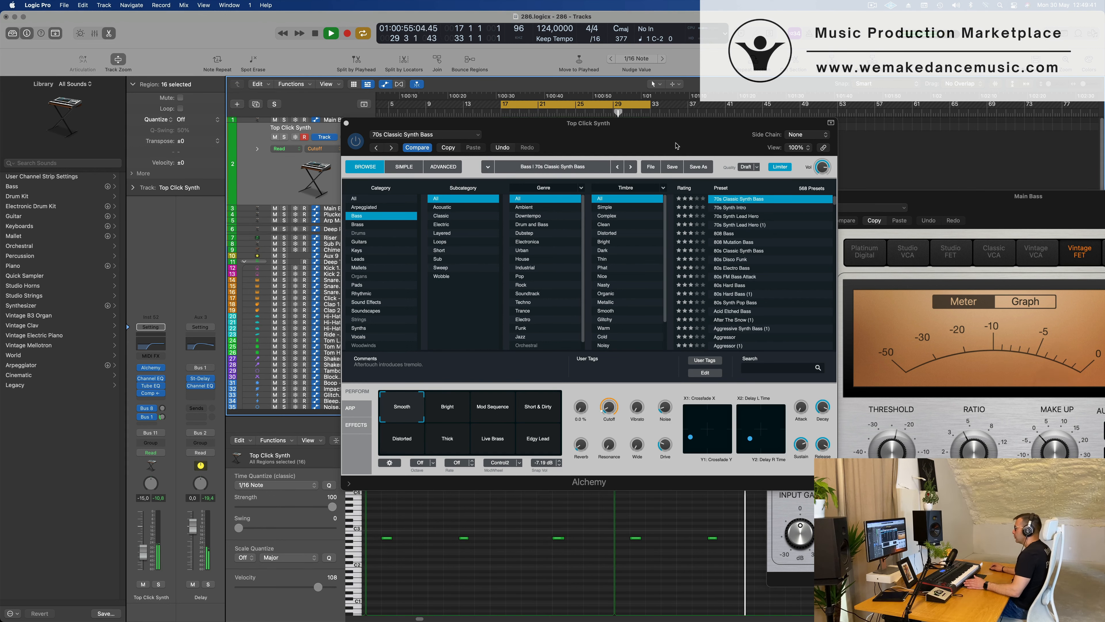
drag(676, 146, 579, 179)
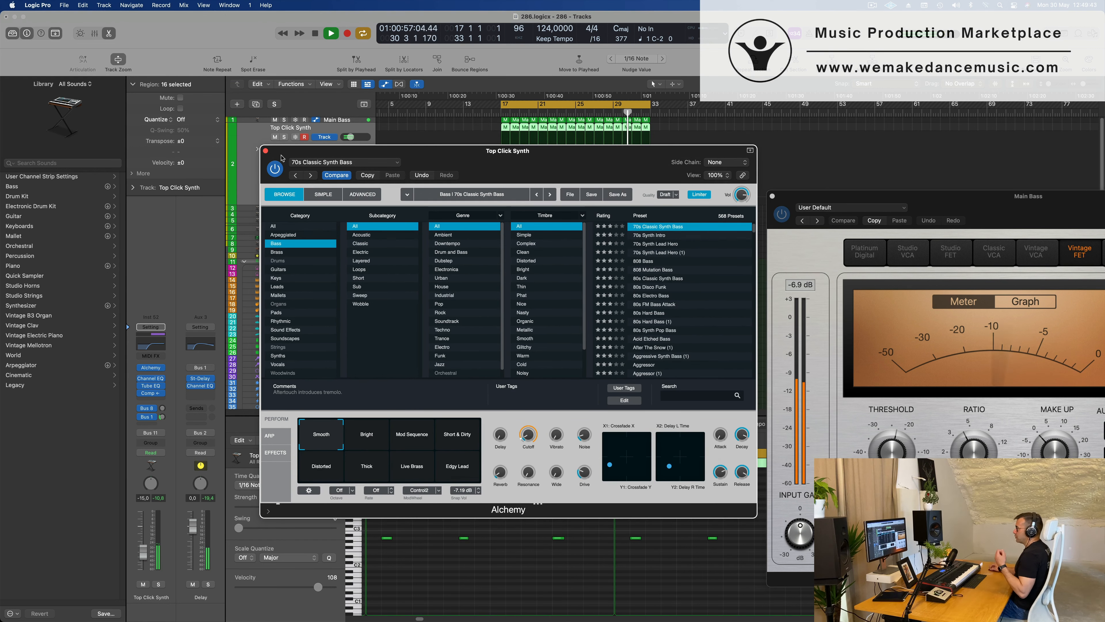
click(265, 151)
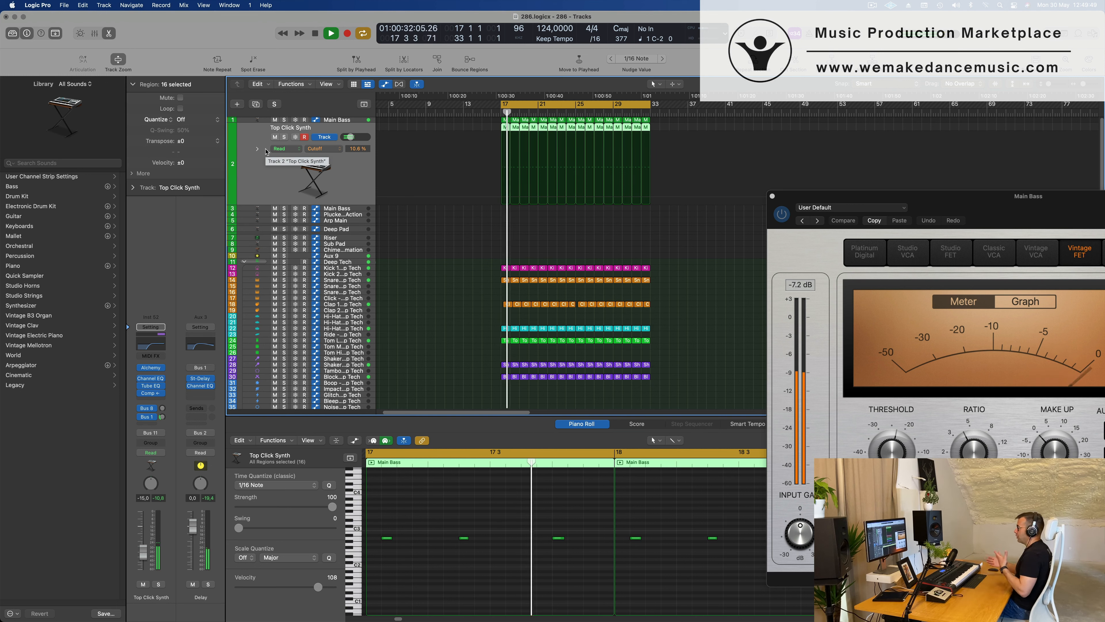
Lower the volume of the Crash - Roland TR-909 track to -15.4 dB.
scroll(461, 246, down, 8)
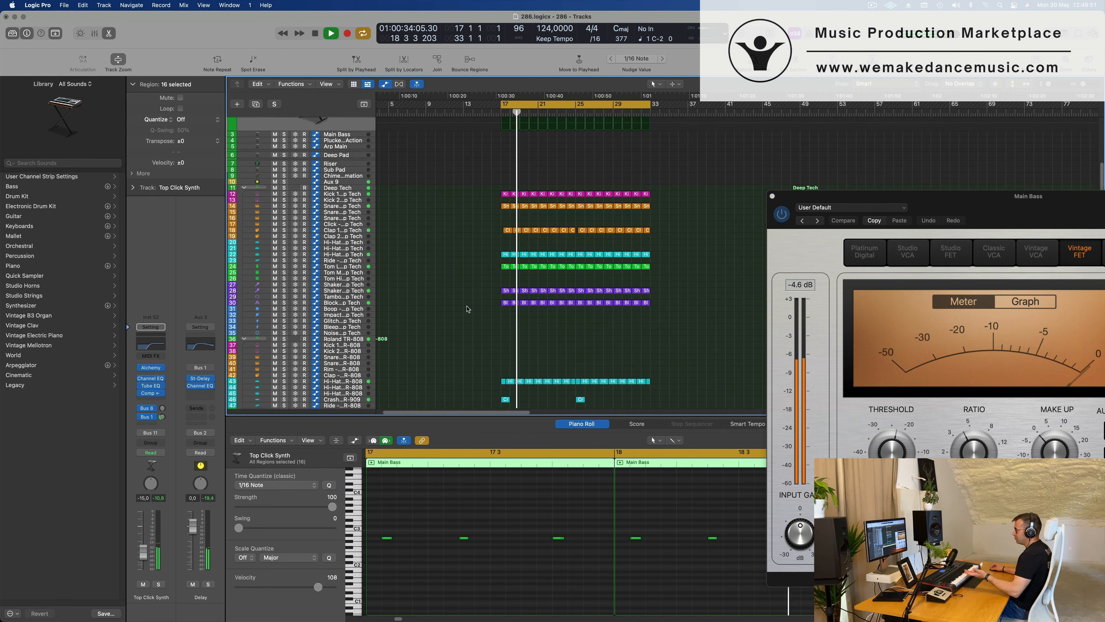
scroll(465, 350, down, 1)
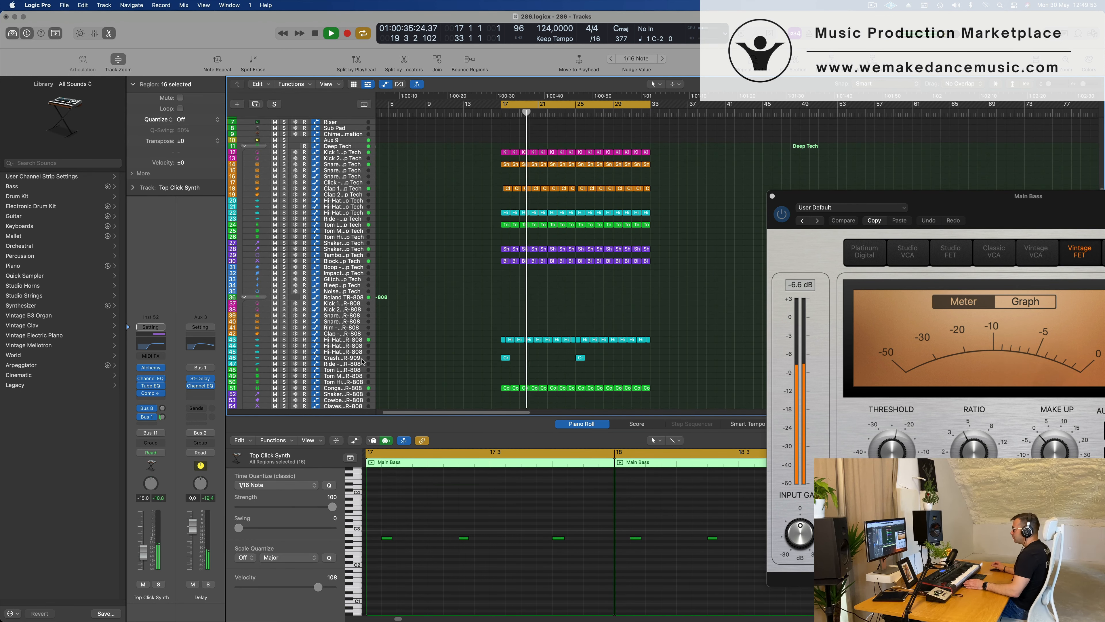
click(352, 357)
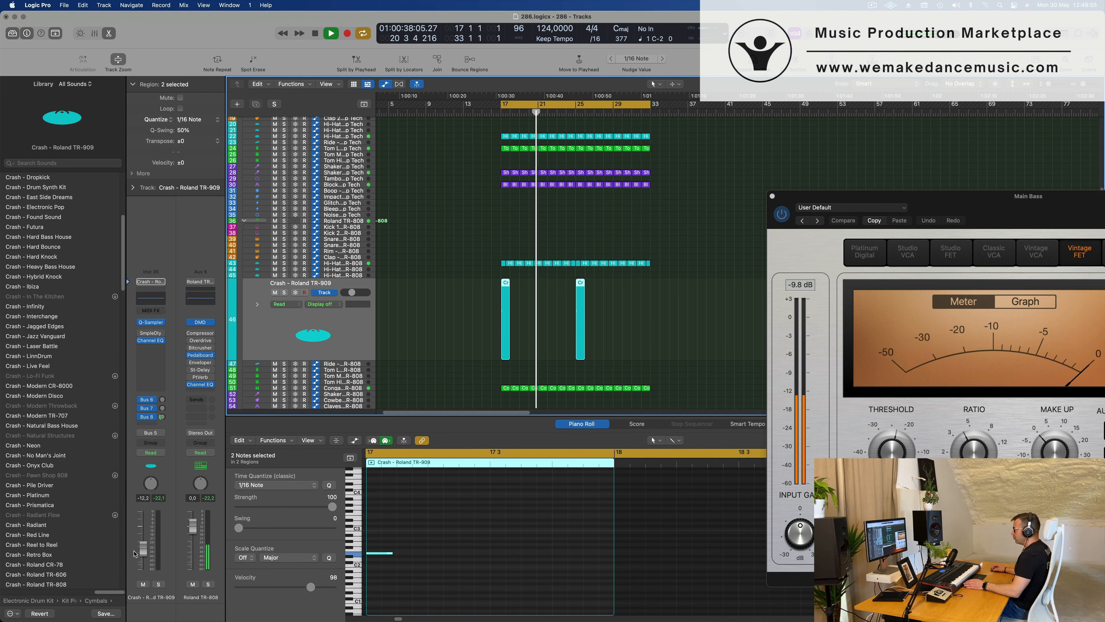
drag(136, 552, 136, 559)
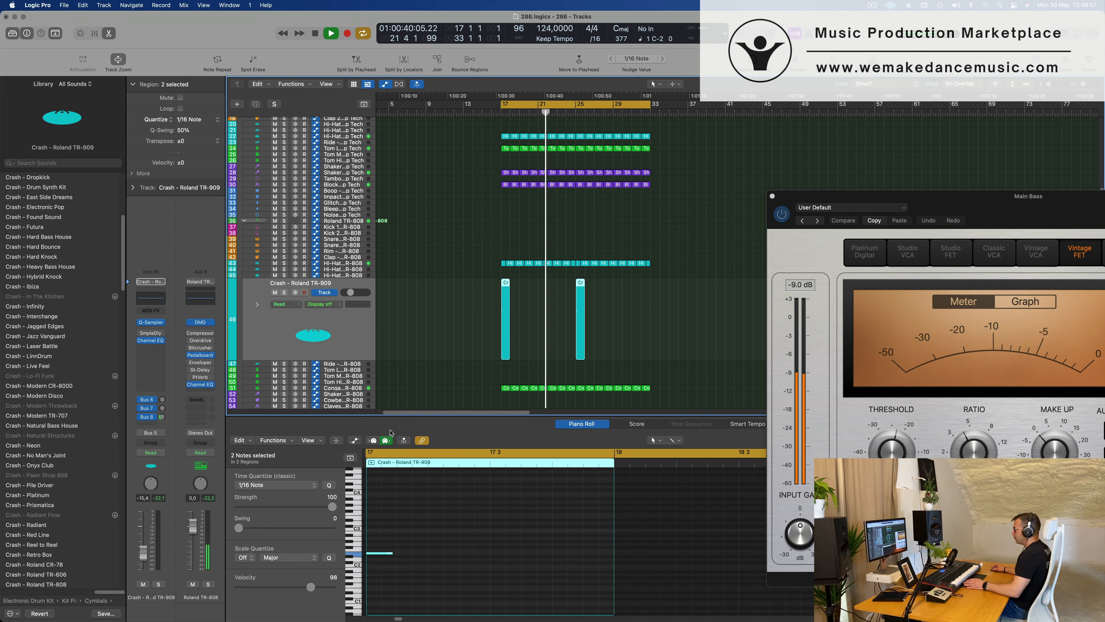
Record-enable the second Main Bass track, directly below Top Click Synth, and set its volume to -7.2 dB.
scroll(443, 329, up, 5)
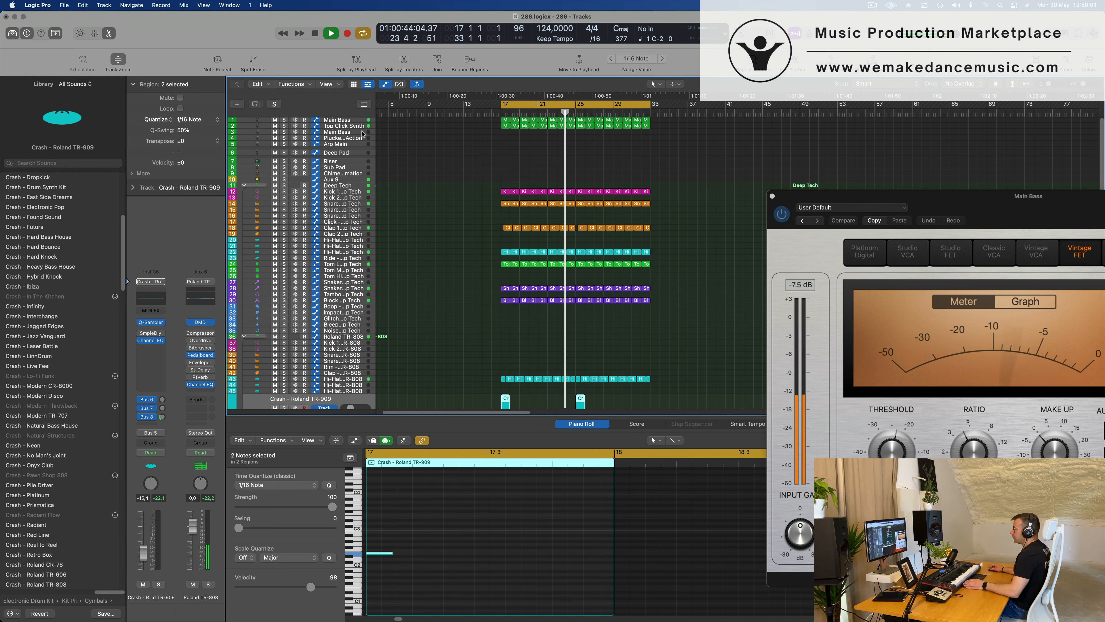
click(305, 131)
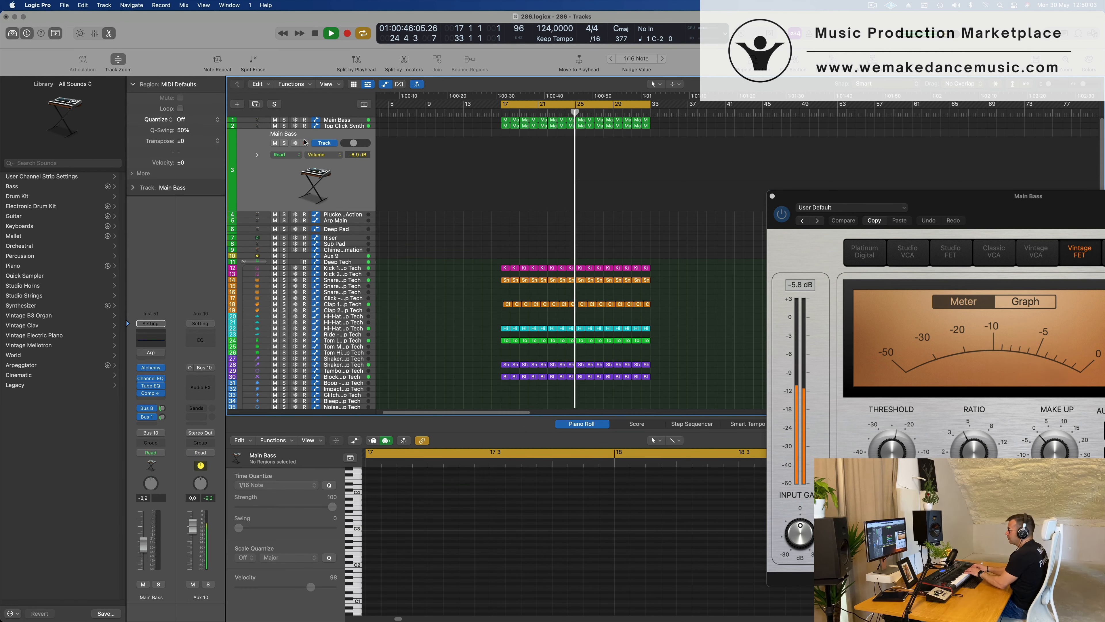
click(304, 142)
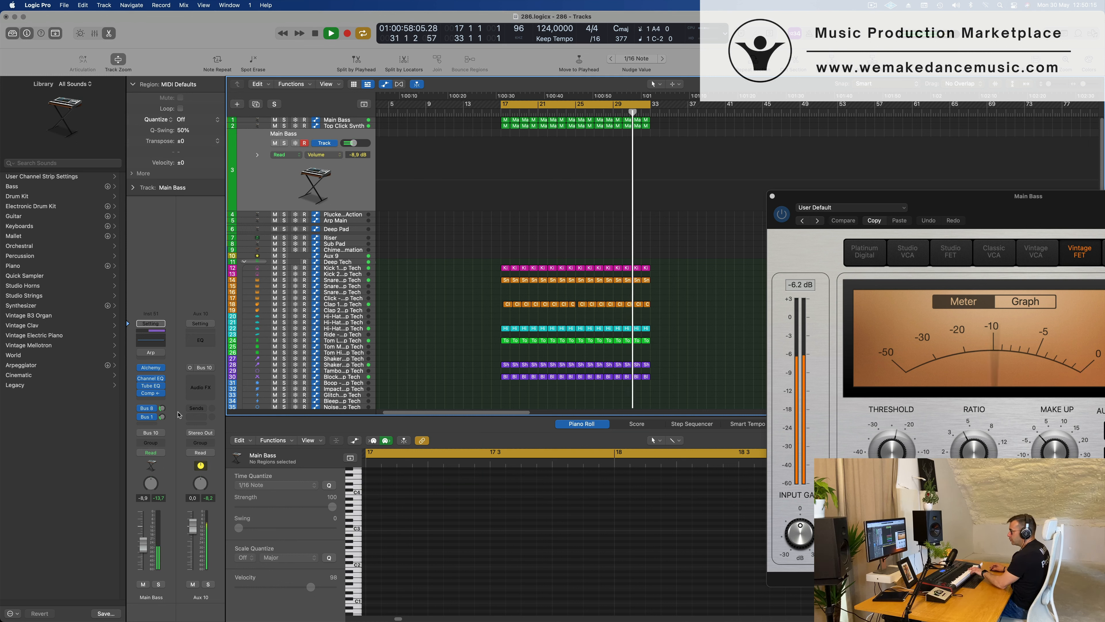
drag(143, 541, 143, 538)
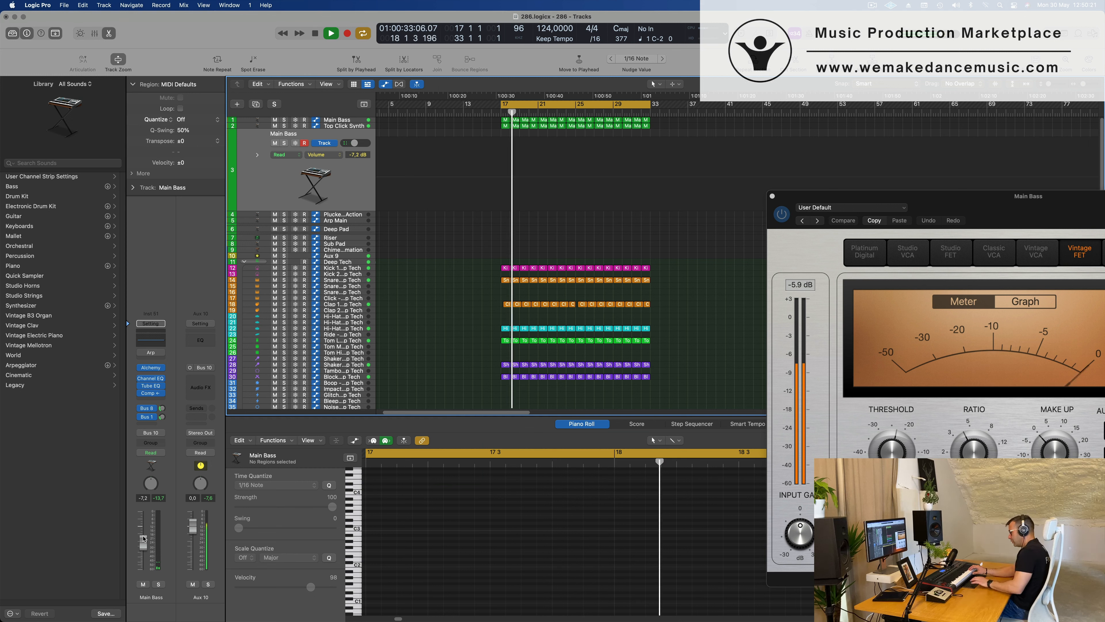
Record a MIDI part from bar 21 on the second Main Bass track and move the recorded region to bar 17.
key(r)
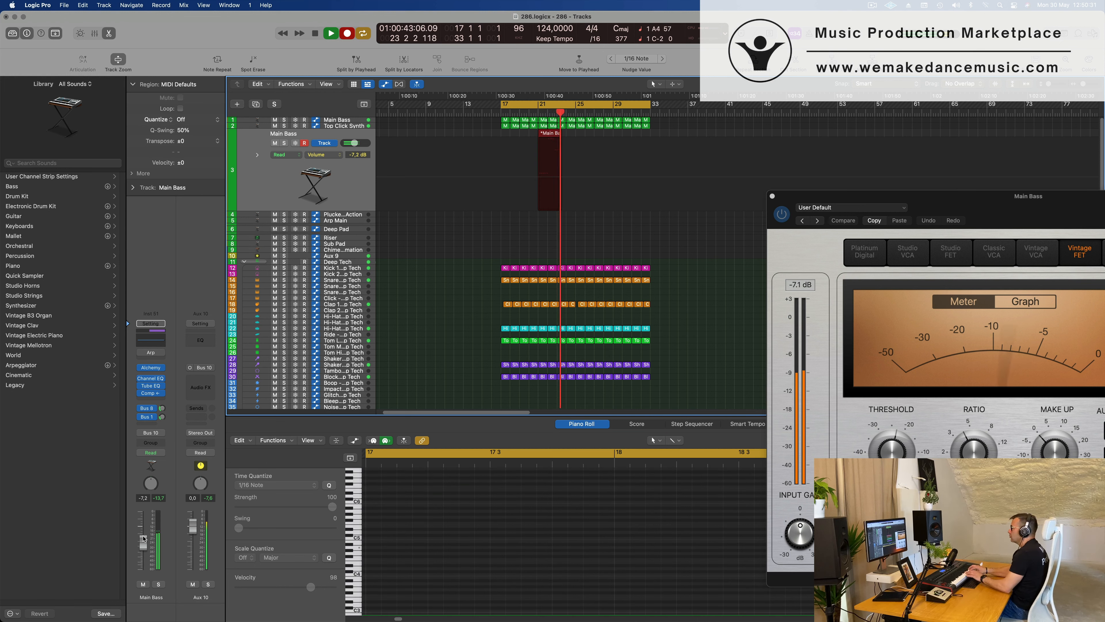
key(space)
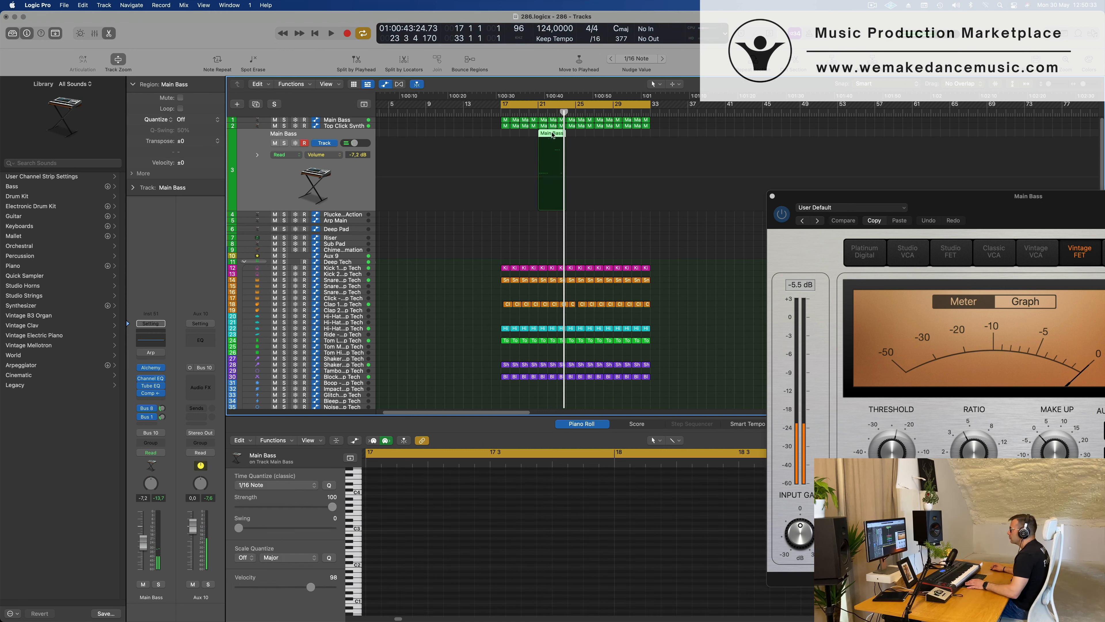
drag(551, 185, 514, 188)
key(space)
key(space)
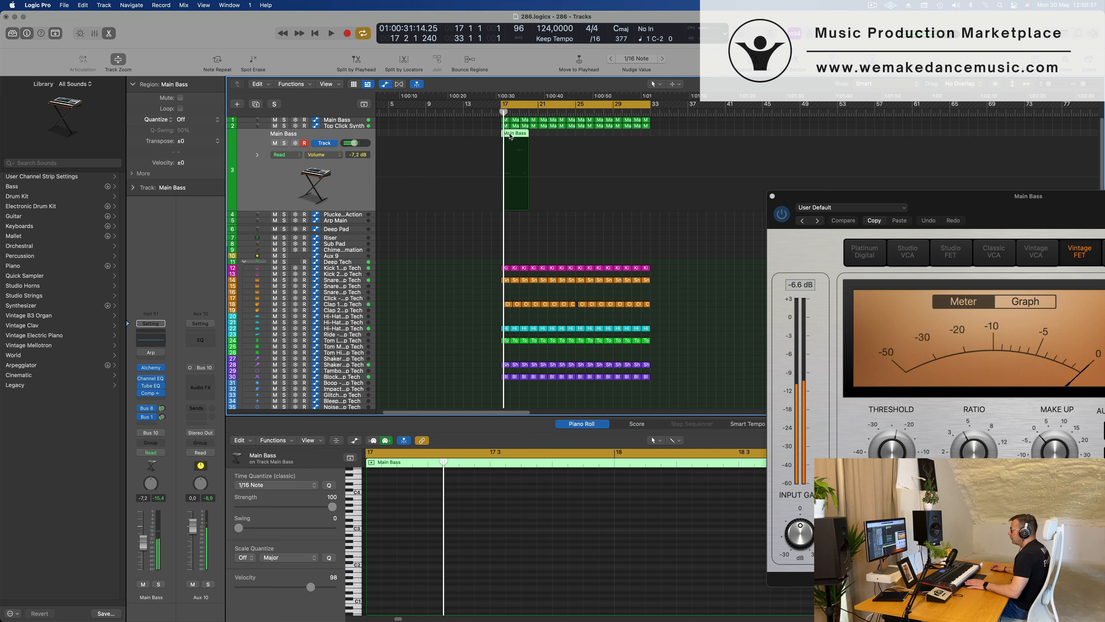
Open the recorded Main Bass region in the Piano Roll and select all its notes while the loop plays.
key(p)
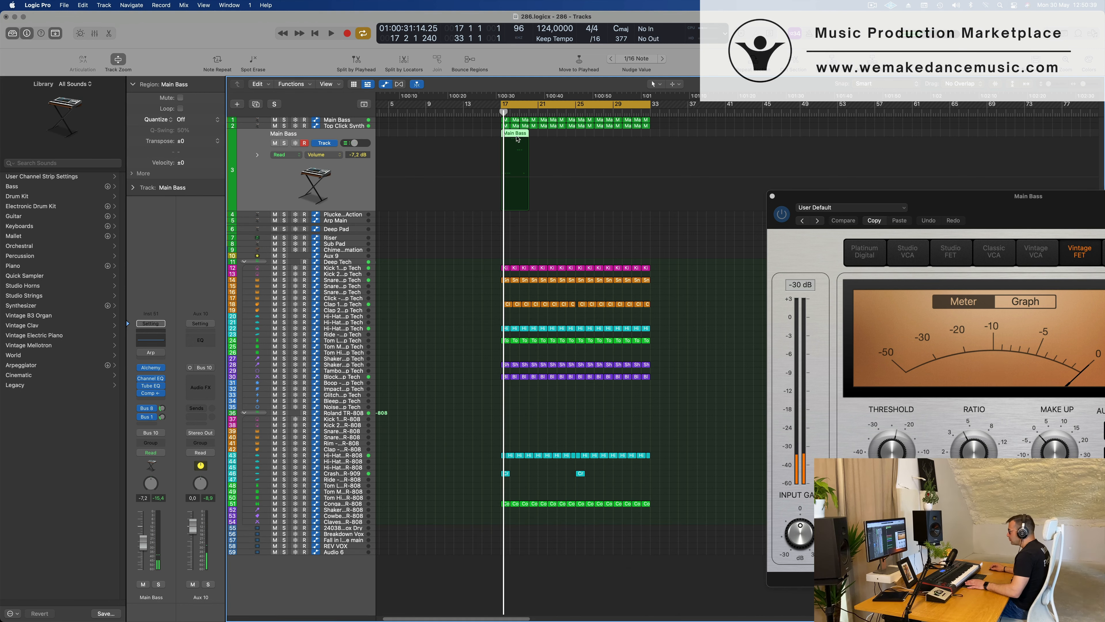
key(p)
key(super+a)
key(z)
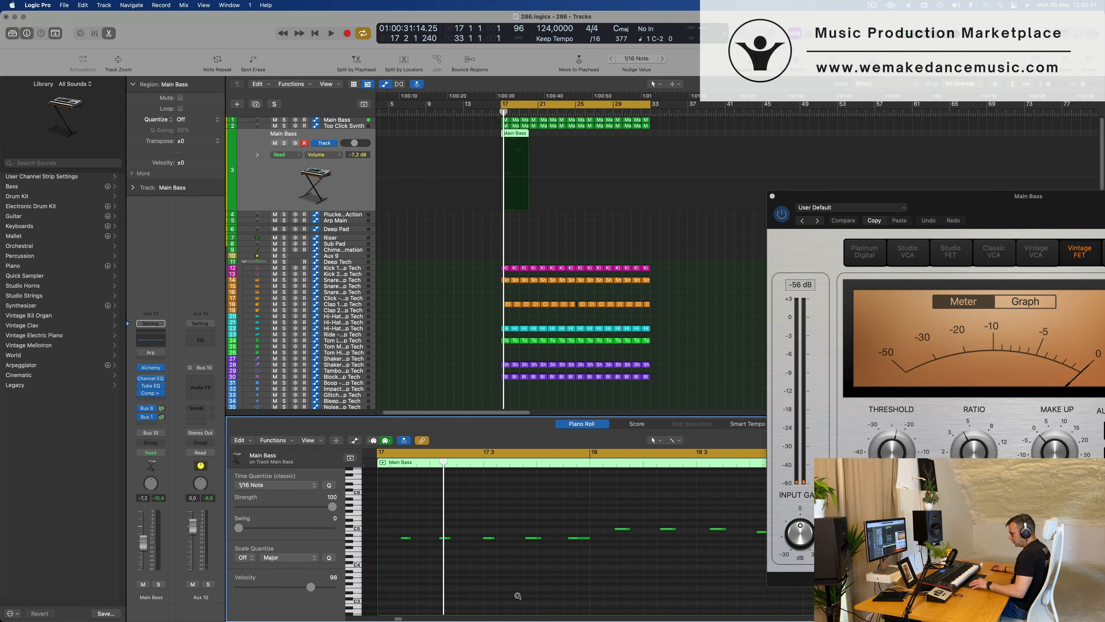
key(space)
scroll(515, 593, down, 5)
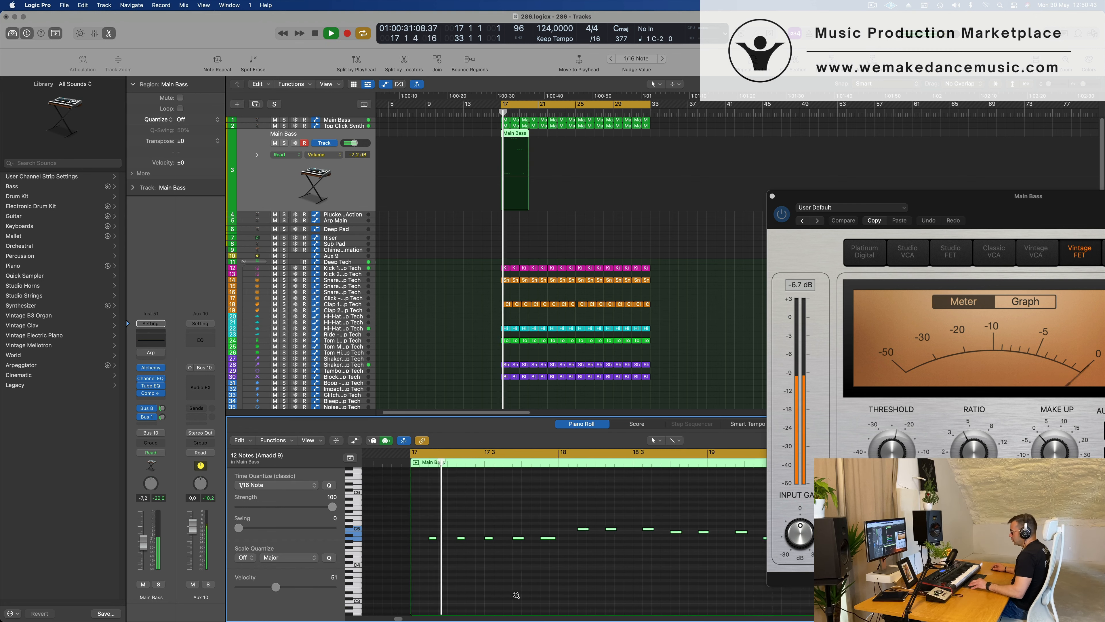
scroll(562, 584, up, 1)
scroll(564, 584, up, 3)
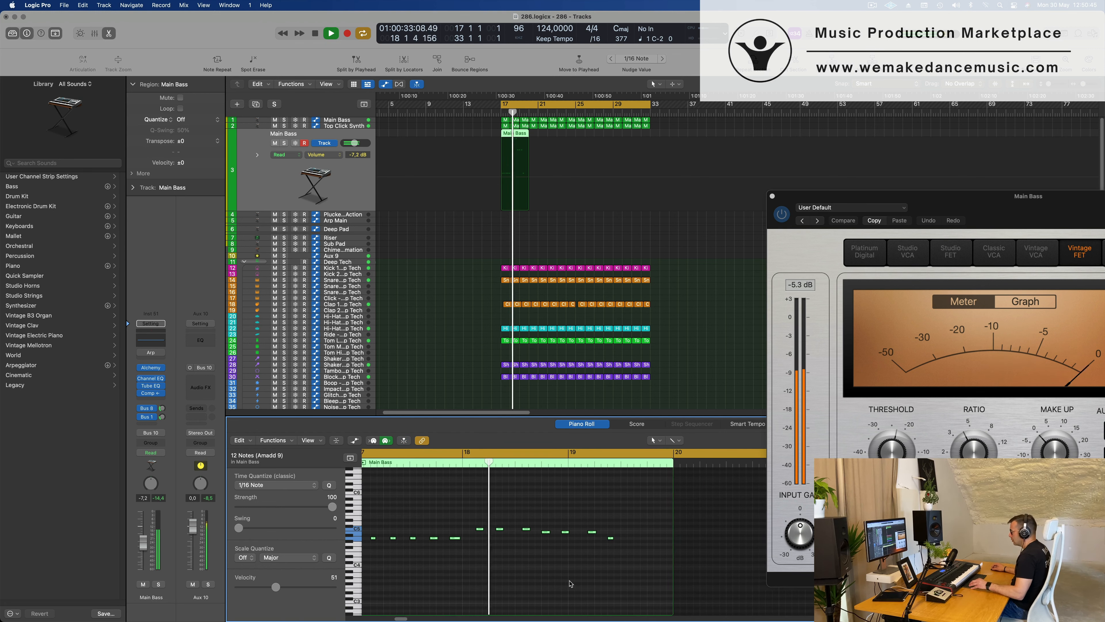
scroll(577, 583, left, 1)
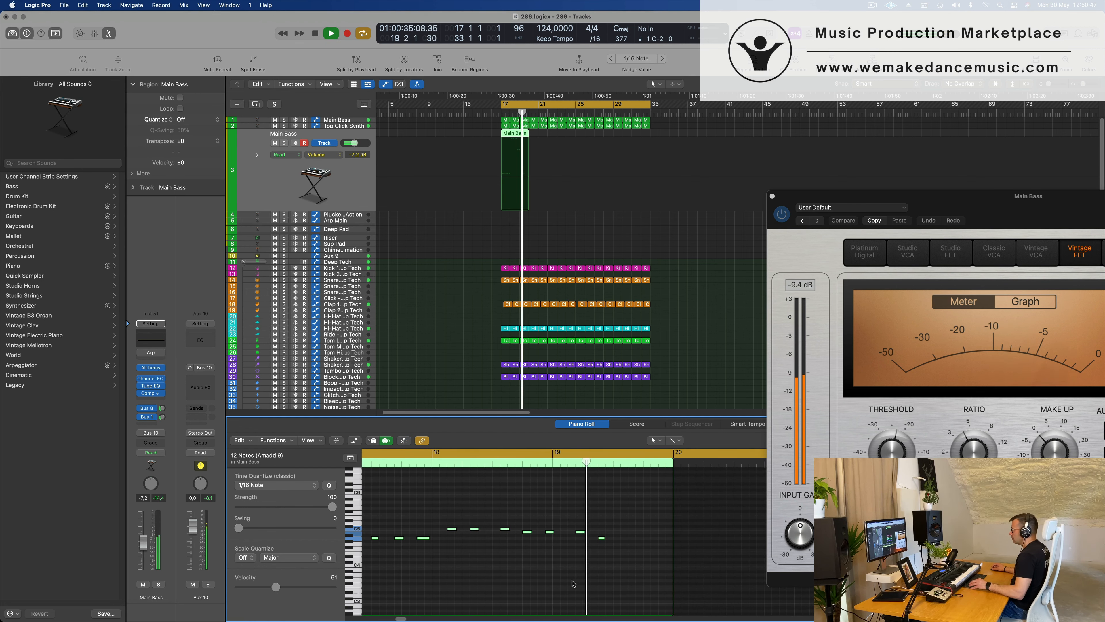
Restart the loop from bar 17 to audition the recorded second Main Bass part against the drums.
key(space)
key(space)
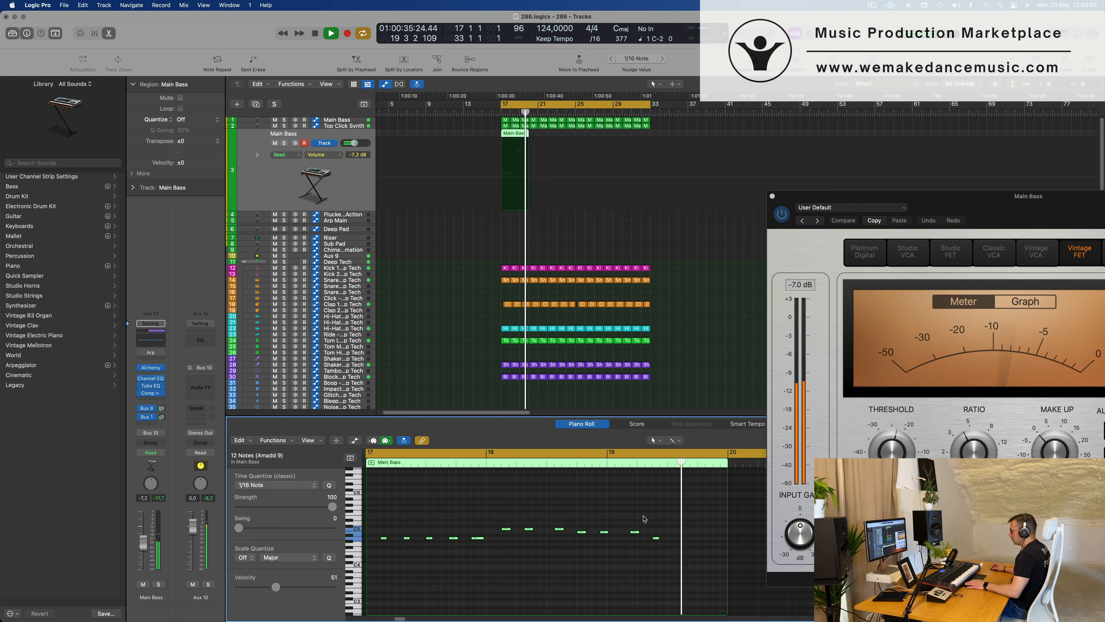
key(space)
key(space)
key(space)
key(space)
key(space)
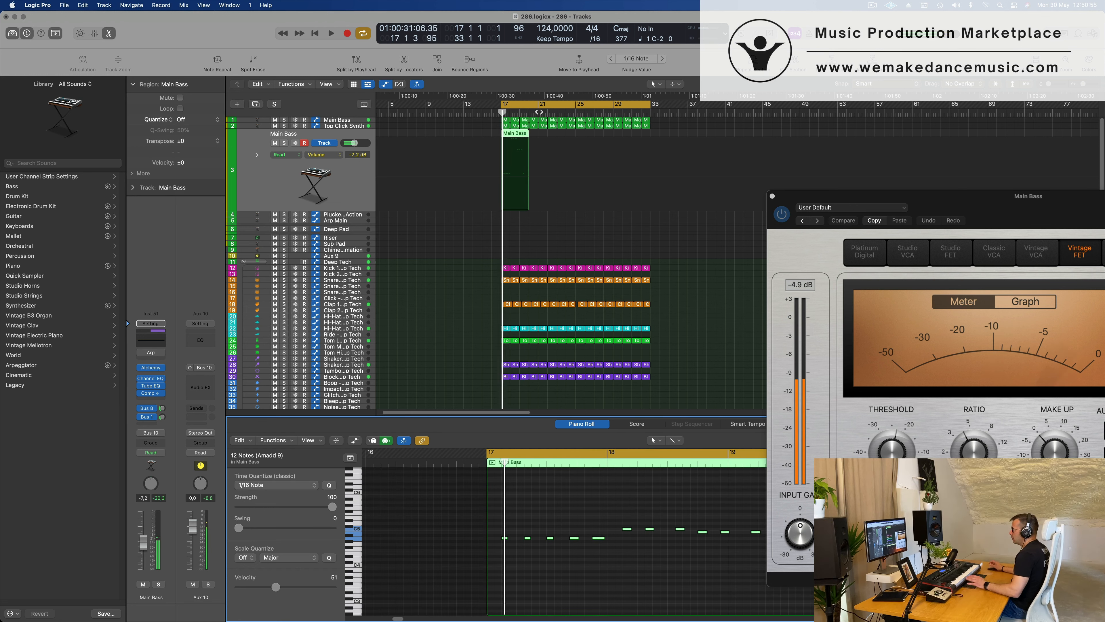
key(space)
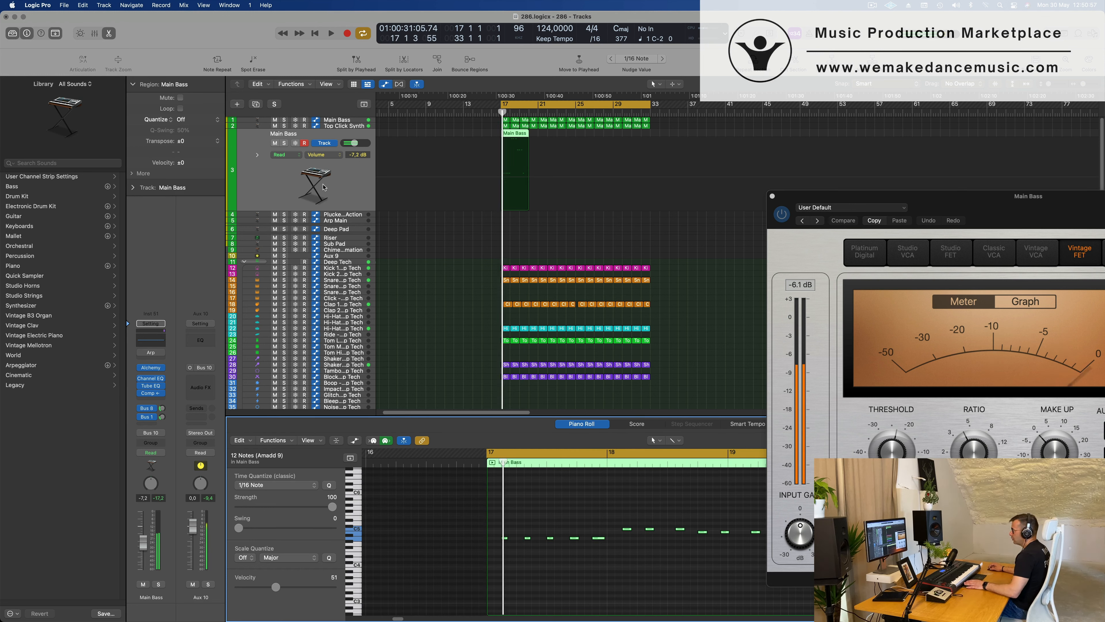
key(space)
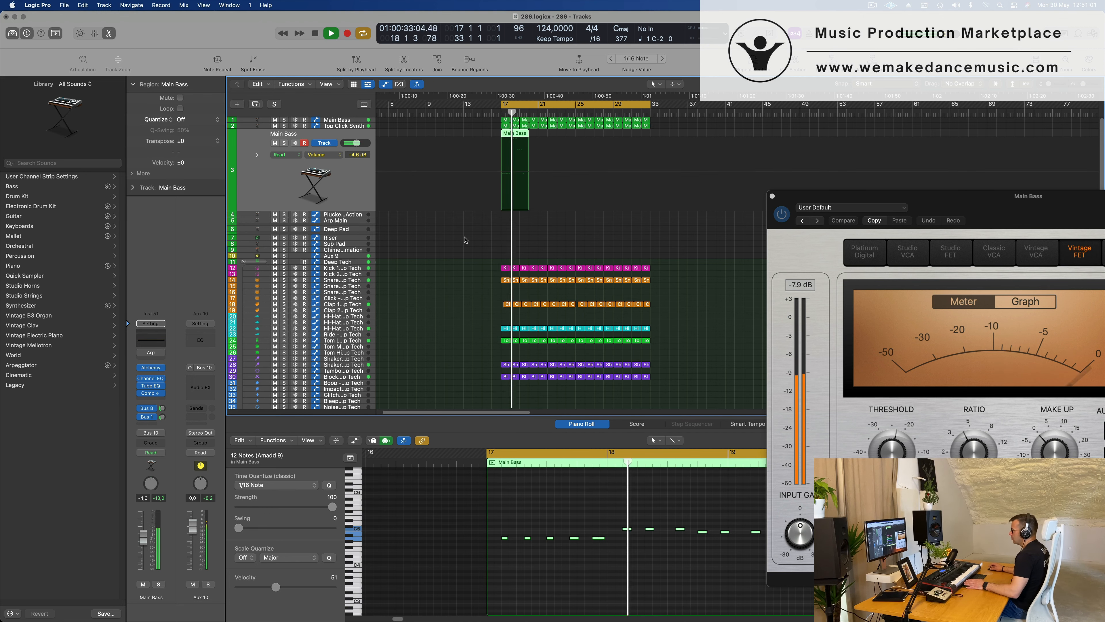
Add a low-cut filter in the second Main Bass track's Channel EQ and close the plug-in.
click(151, 378)
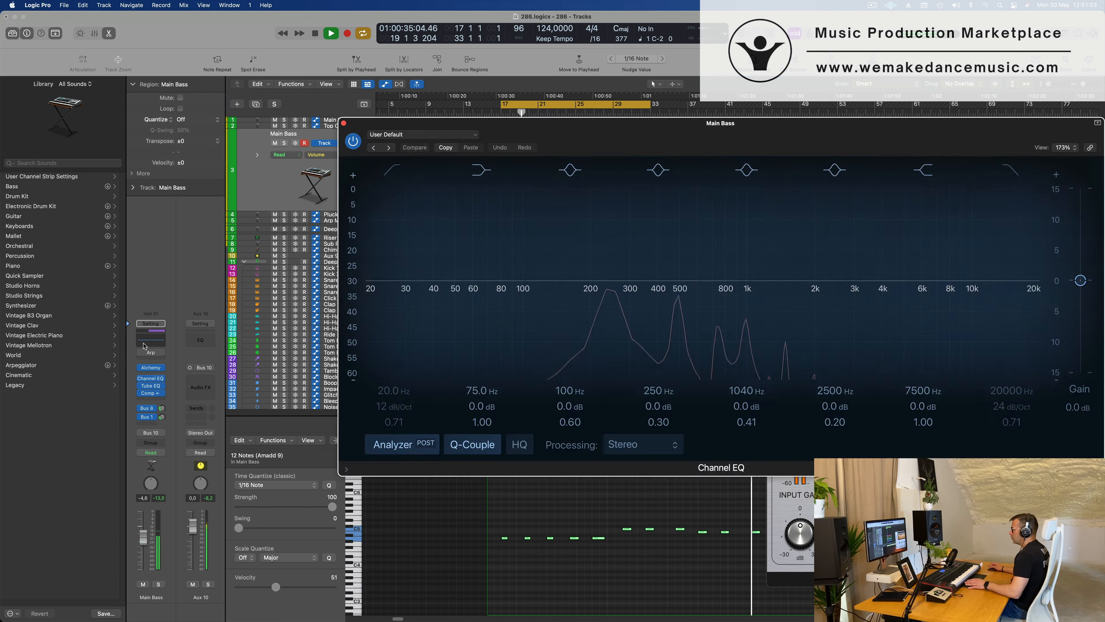
drag(385, 244, 631, 296)
click(344, 123)
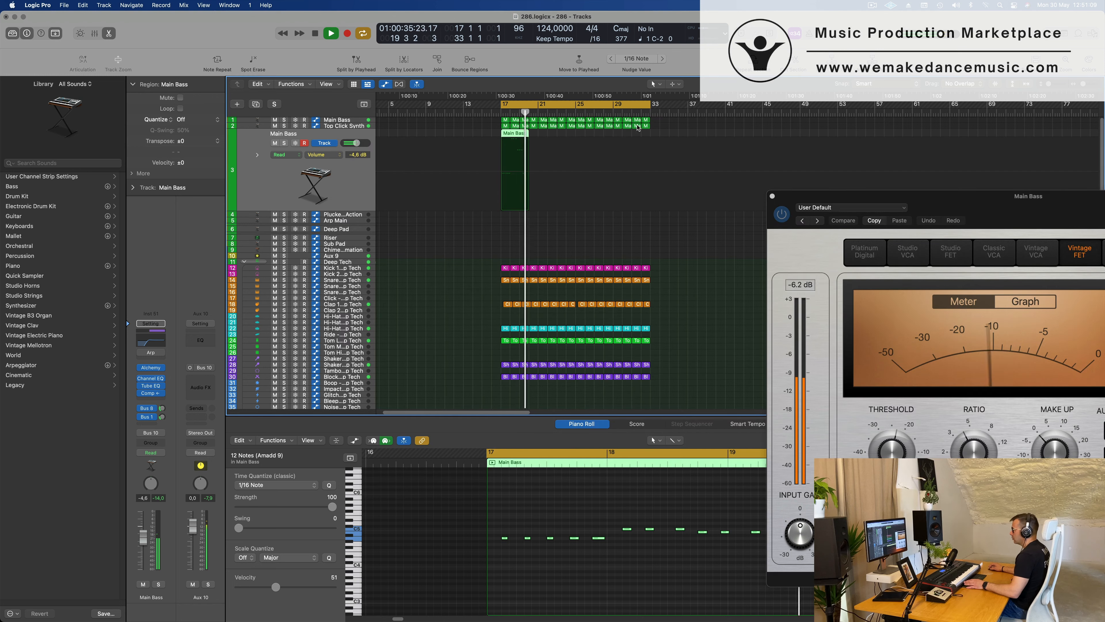
Raise the Cutoff in the second Main Bass track's Alchemy slightly and lower the track volume to -12.8 dB.
key(Return)
key(Return)
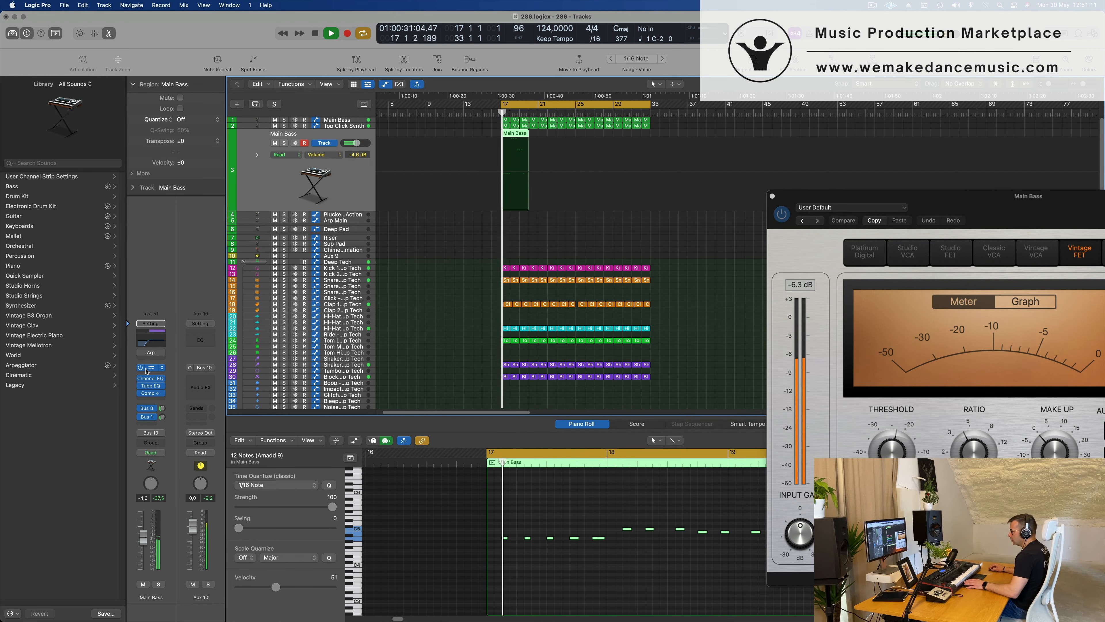
click(150, 368)
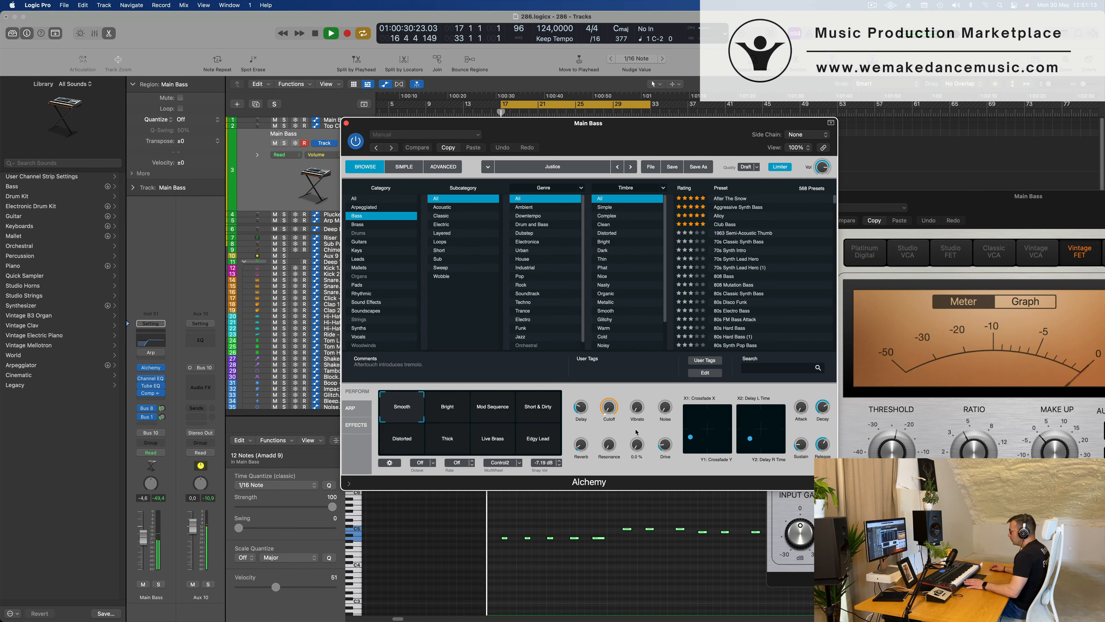
drag(609, 409, 611, 406)
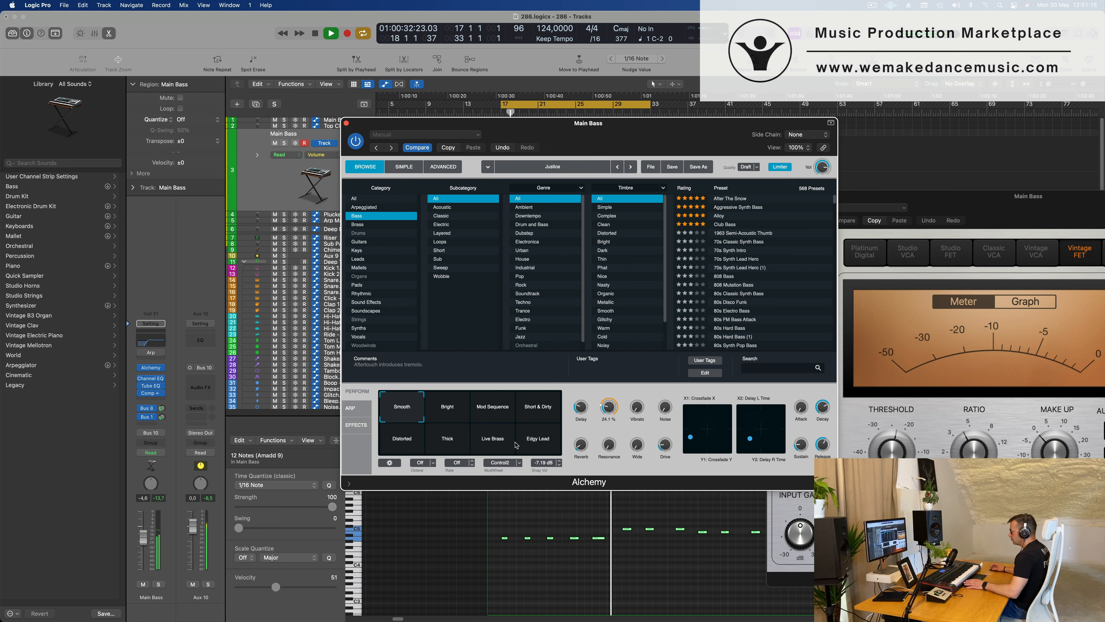
key(v)
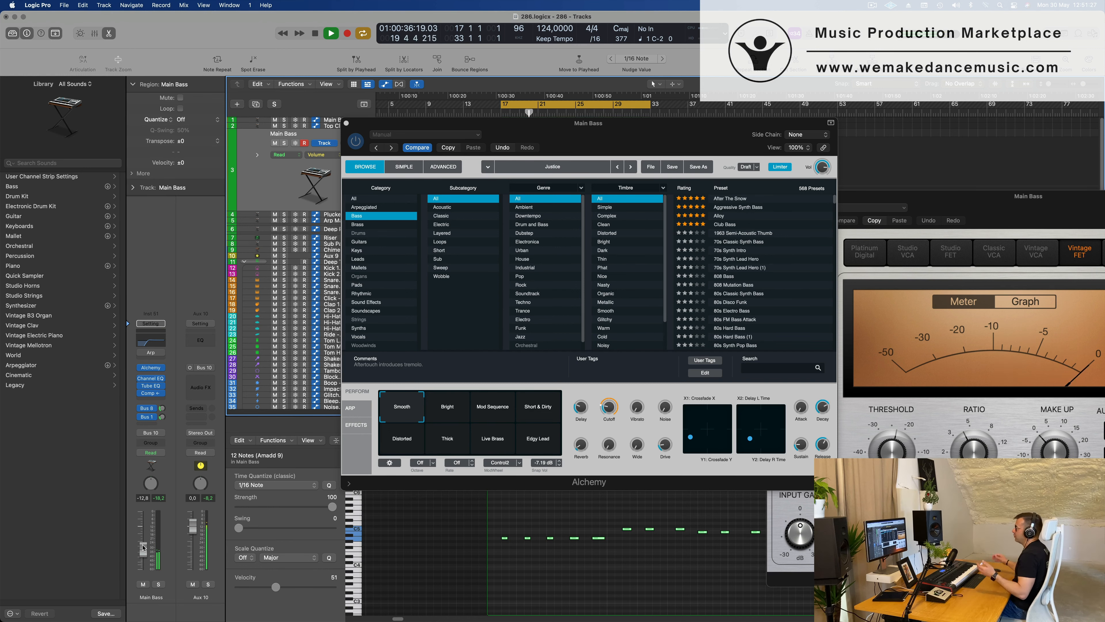
drag(722, 131, 699, 249)
Repeat the second Main Bass region so that copies start at bars 21, 25 and 29.
key(space)
key(space)
click(520, 134)
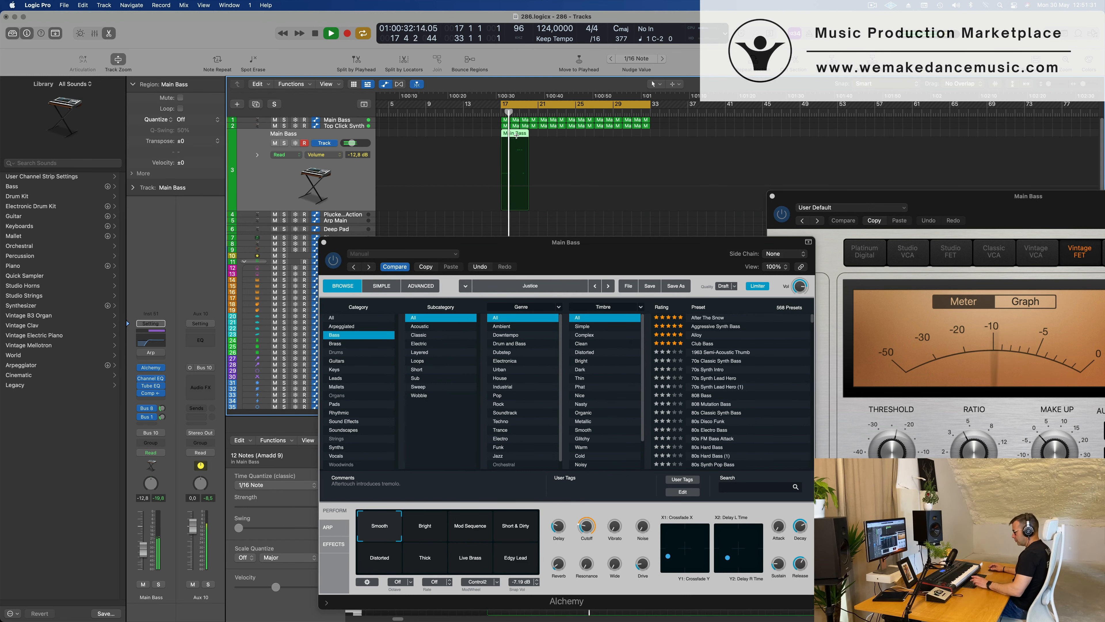
key(super+r)
drag(544, 136, 556, 136)
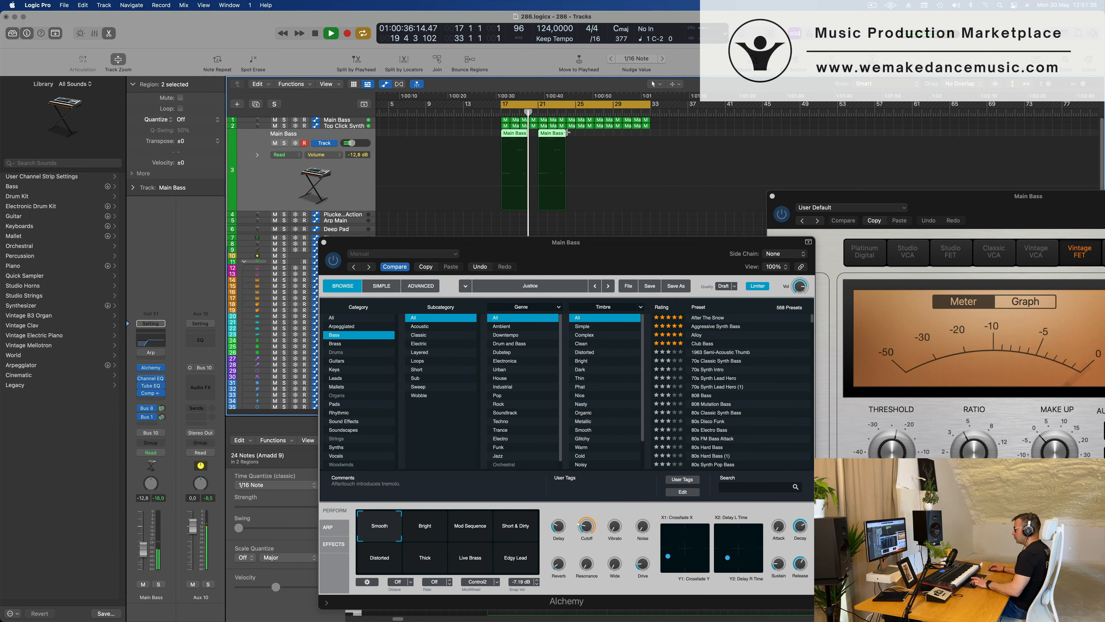
key(super+r)
drag(584, 136, 594, 136)
click(350, 182)
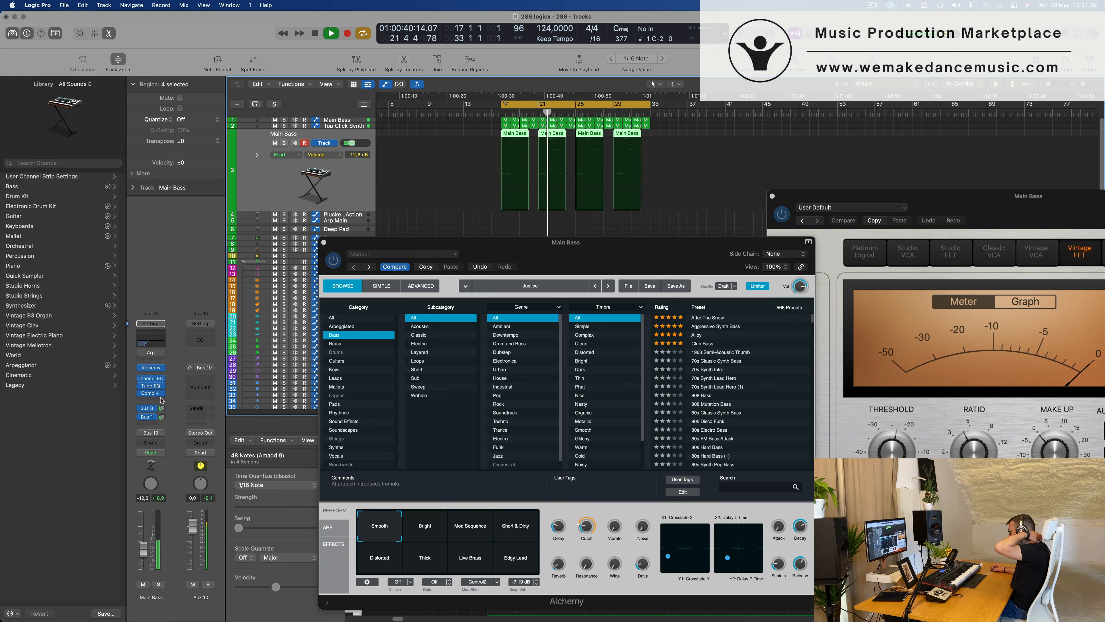
Adjust the second Main Bass track's Bus 1 delay send, set its volume to -12.6 dB and close Alchemy.
click(161, 417)
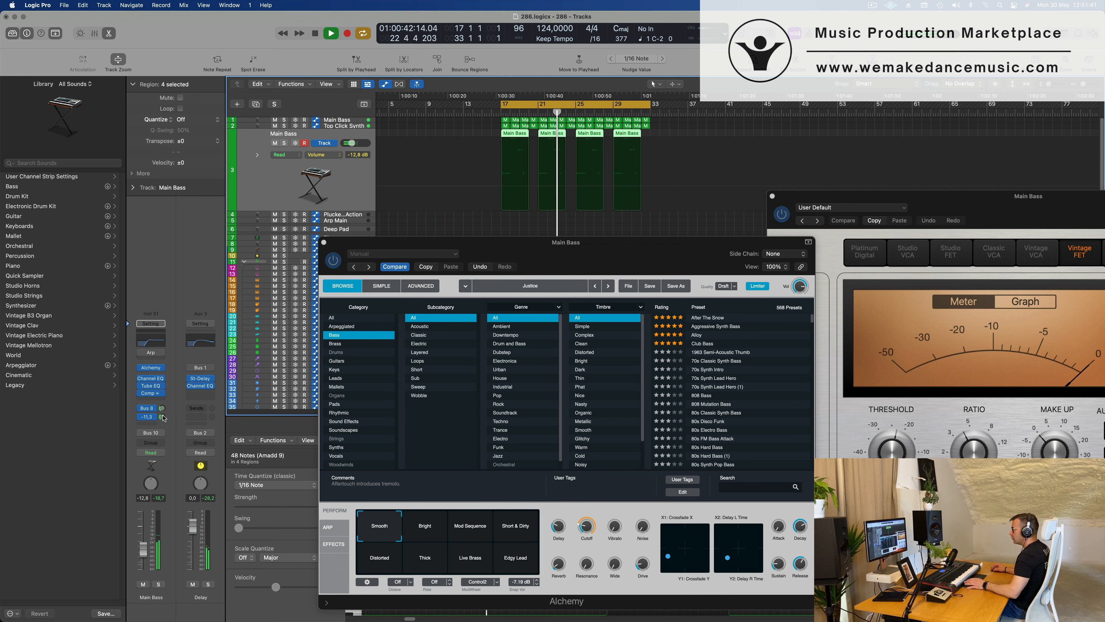
double_click(161, 416)
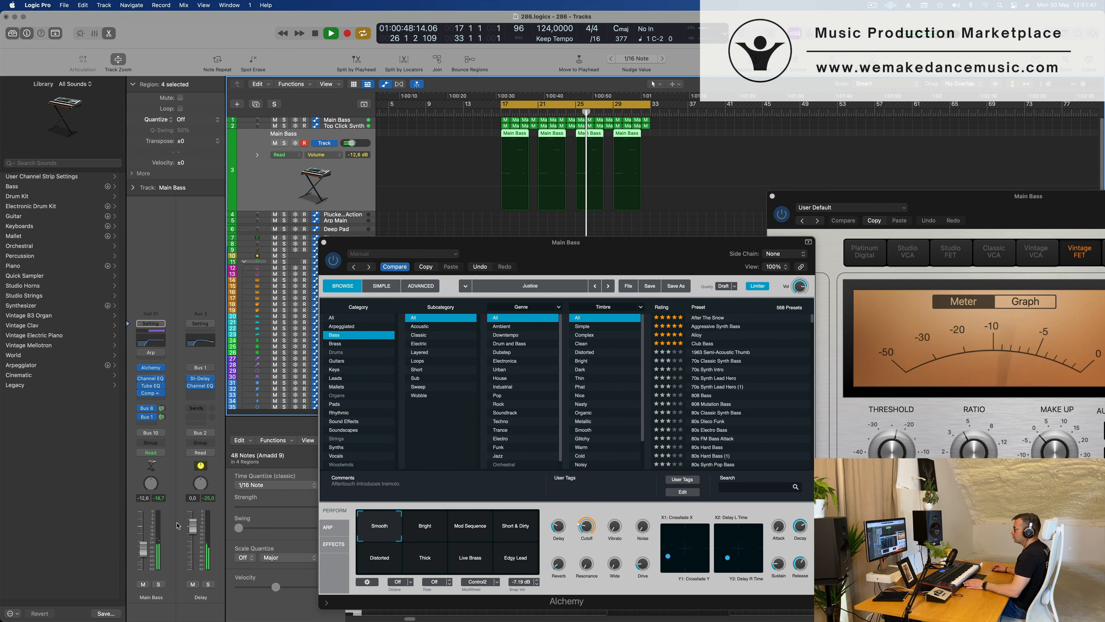
mouse_move(666, 253)
mouse_down()
mouse_move(574, 257)
mouse_move(645, 249)
mouse_up()
click(368, 238)
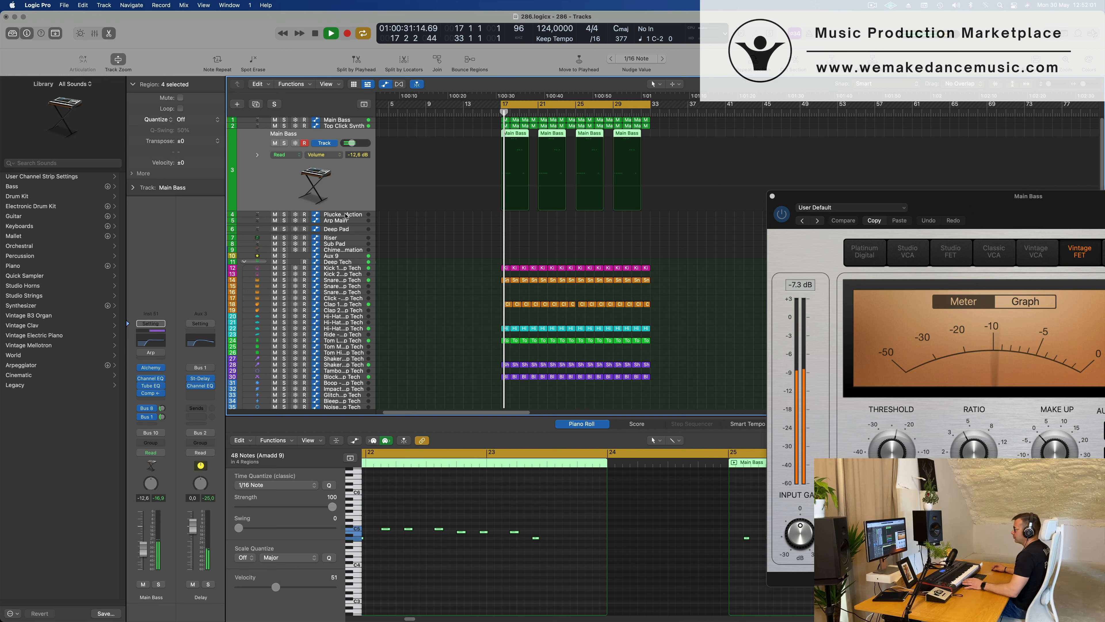
On the Plucked Mid Action track, load Alchemy's Aqua Mallet preset from the Keys category and set the volume to -5.4 dB.
key(Down)
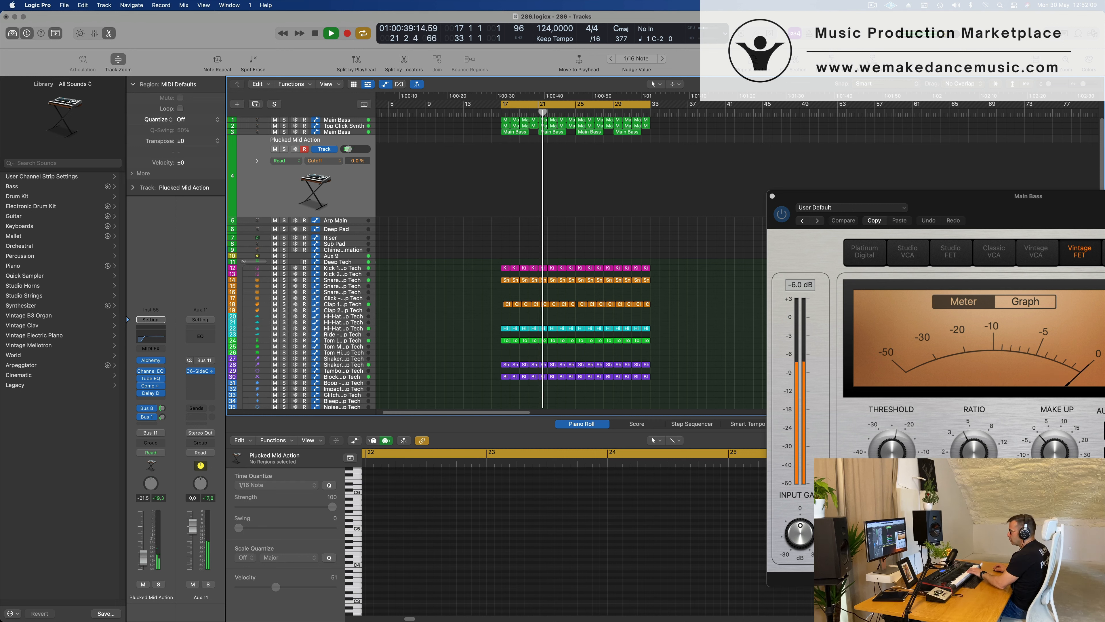
drag(143, 557, 145, 548)
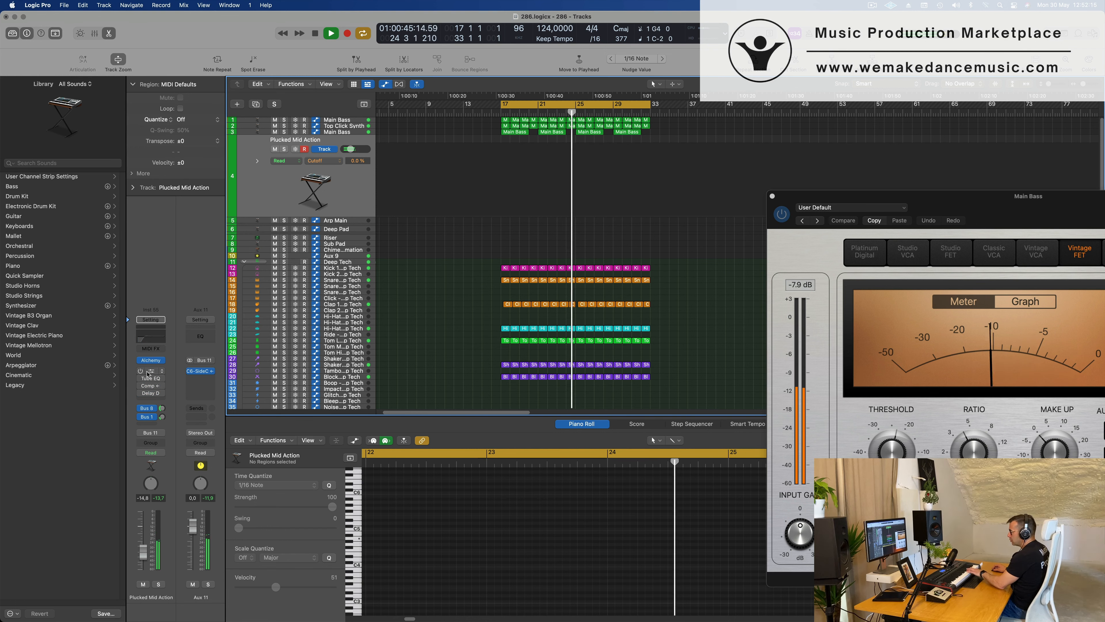
click(152, 360)
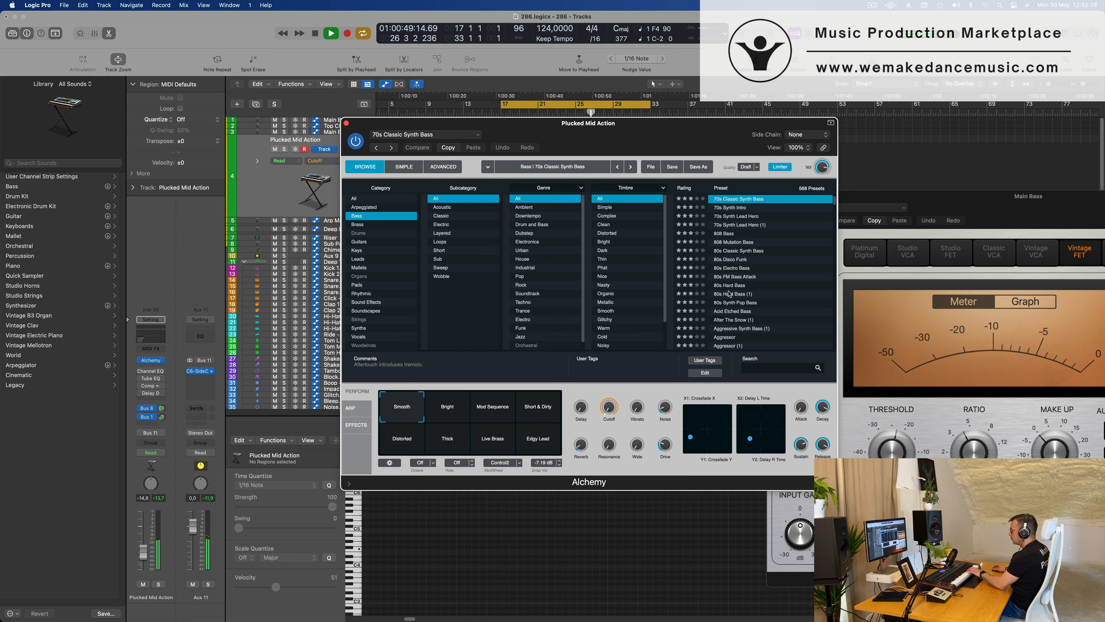
click(358, 251)
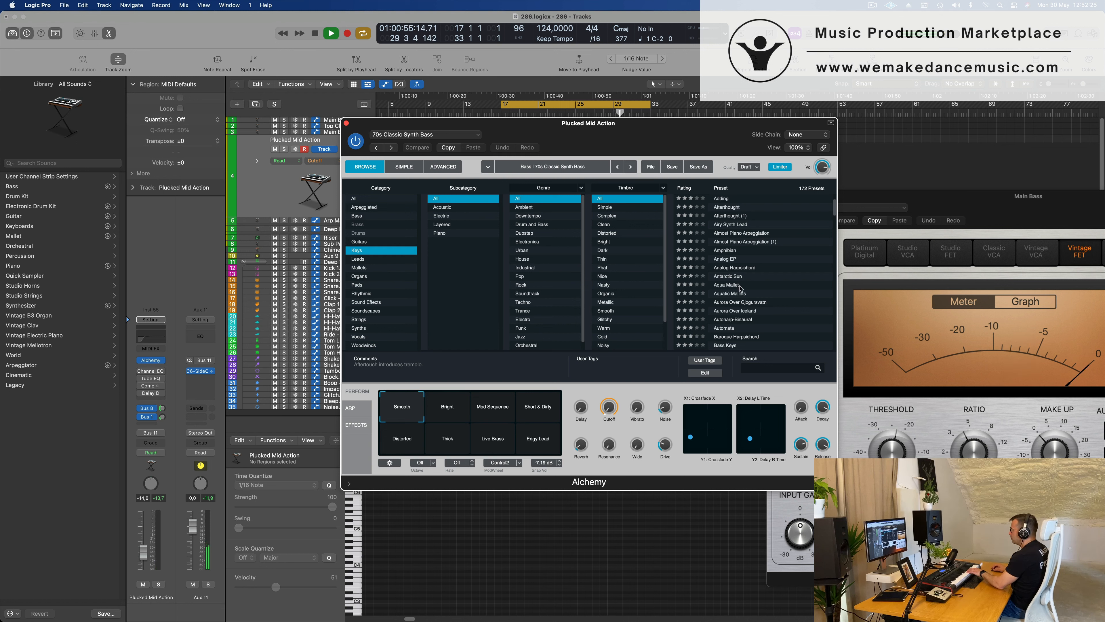
click(725, 285)
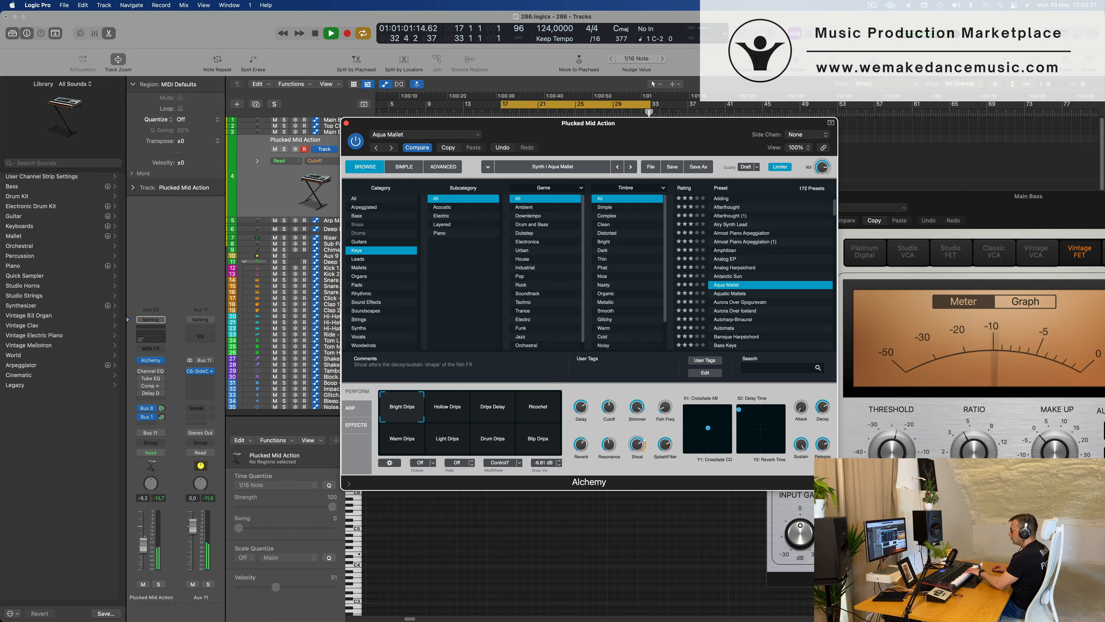
click(143, 540)
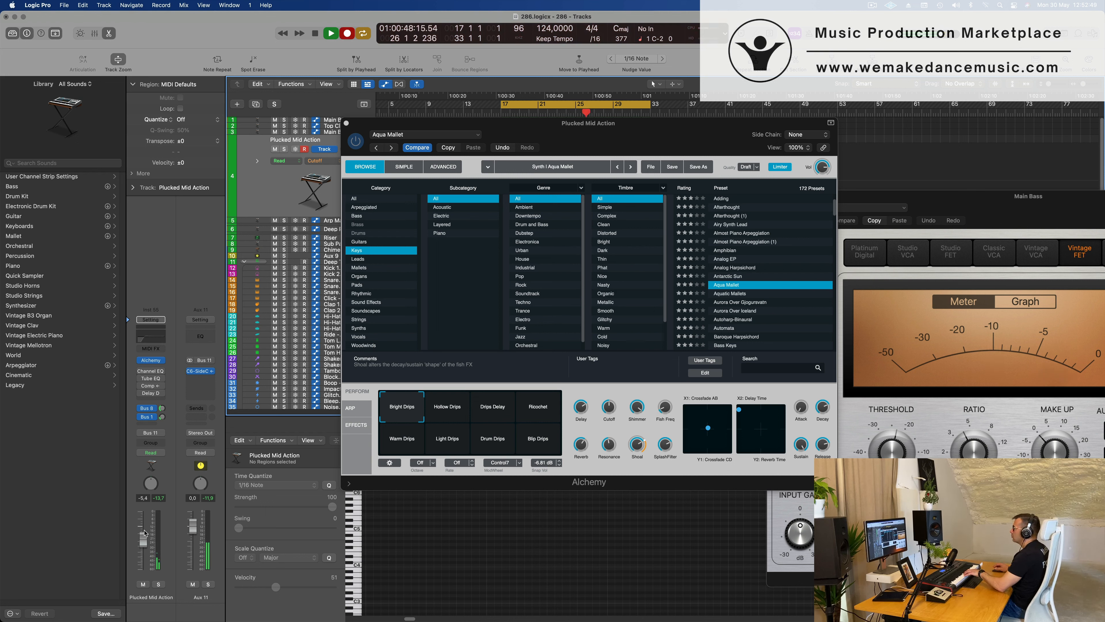
Finish recording a MIDI part on the Plucked Mid Action track and move the recorded region to bar 18.
drag(658, 121, 629, 134)
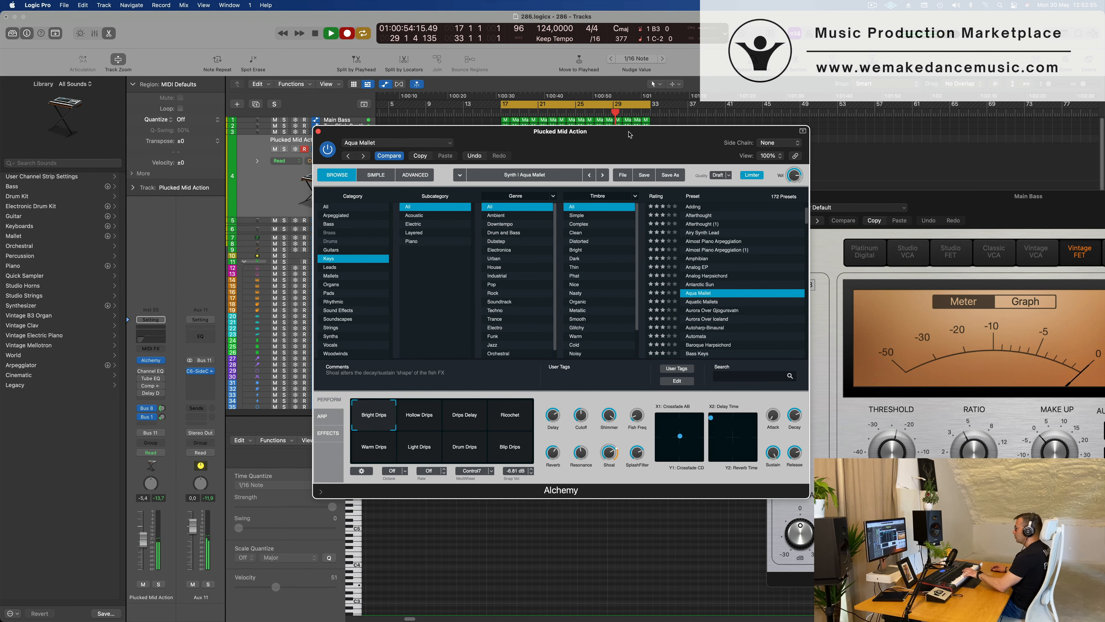
drag(630, 134, 1104, 219)
key(space)
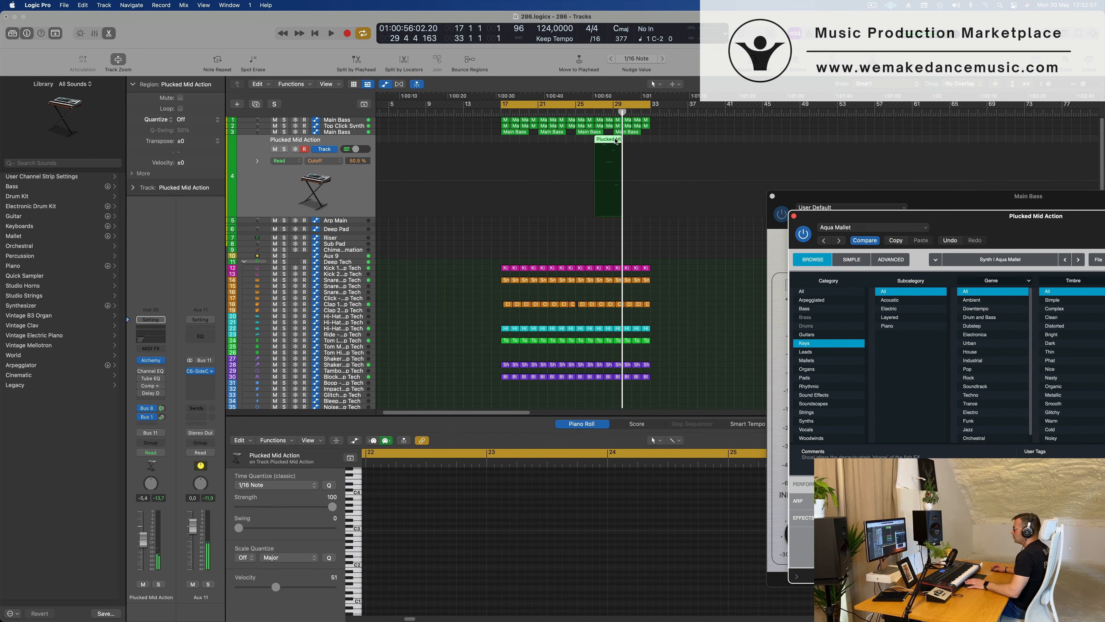
key(space)
drag(611, 143, 526, 145)
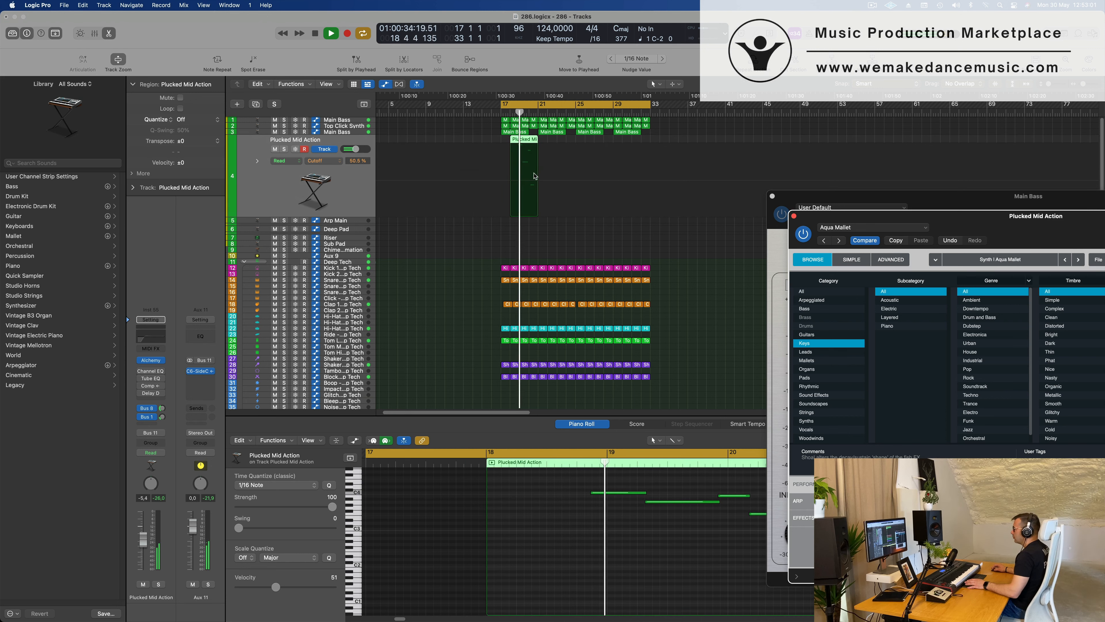
Delete the first two notes of the Plucked Mid Action region in the Piano Roll.
scroll(642, 548, up, 1)
scroll(659, 547, down, 5)
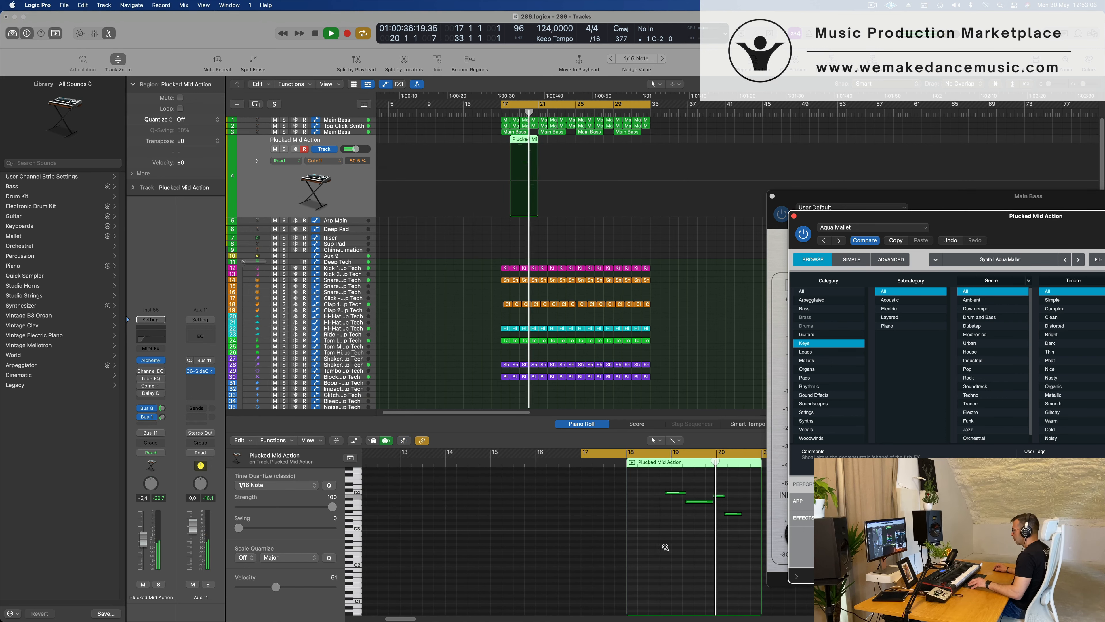
scroll(692, 545, up, 1)
scroll(693, 545, up, 1)
drag(629, 486, 707, 497)
key(Delete)
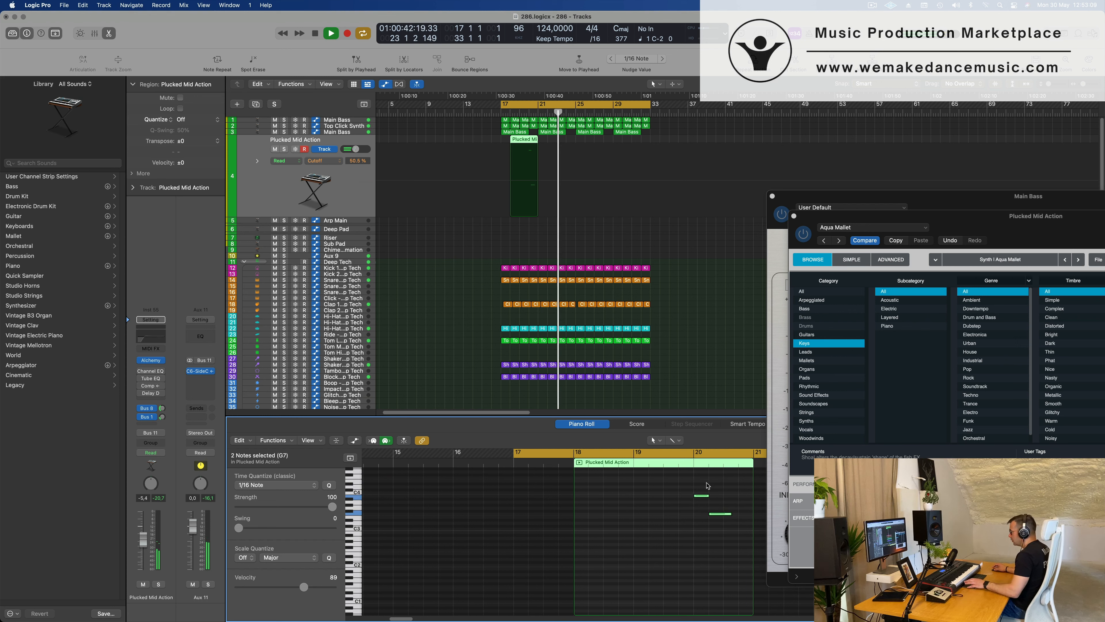
Audition the edited Plucked Mid Action region from bar 17, delete it and restart the loop.
key(space)
key(space)
scroll(567, 237, up, 1)
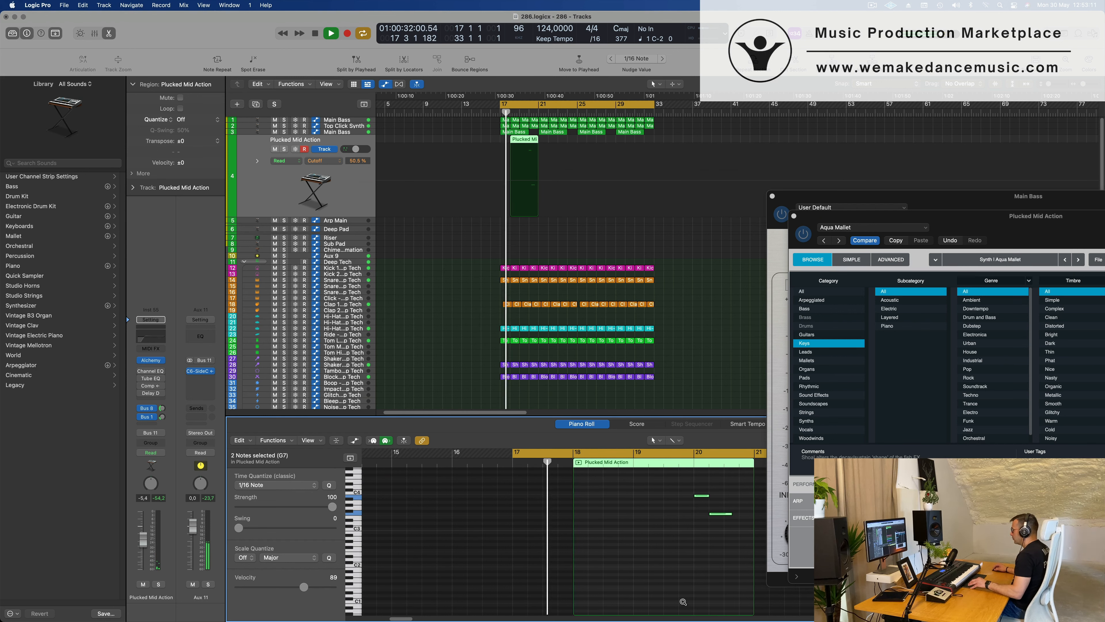
scroll(680, 560, up, 2)
scroll(680, 550, up, 2)
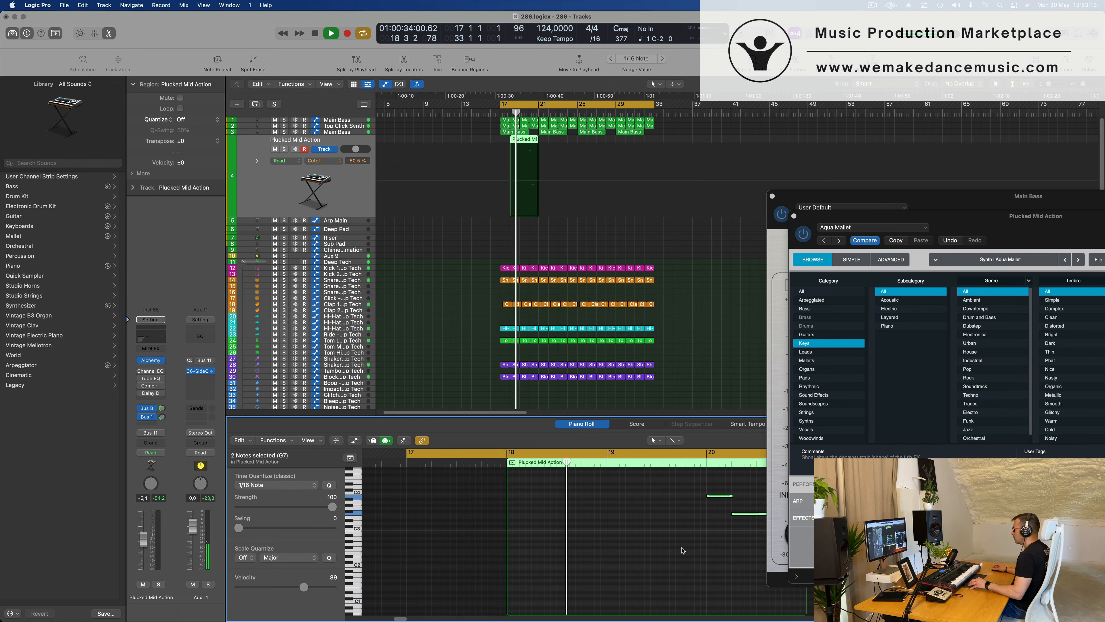
scroll(688, 551, right, 5)
scroll(624, 579, up, 2)
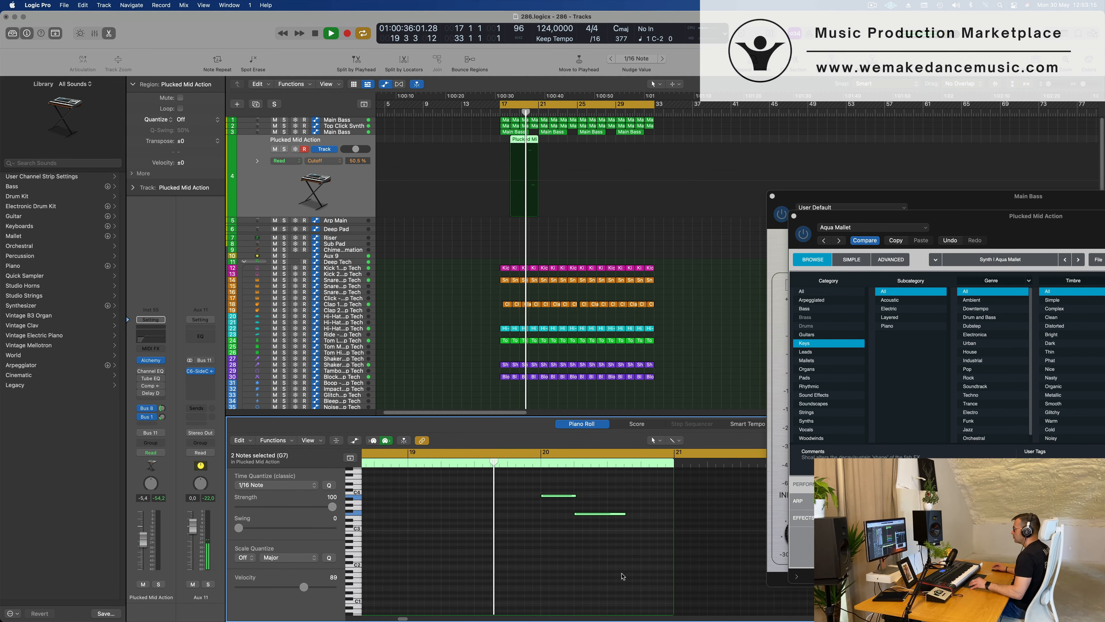
scroll(622, 577, right, 1)
scroll(648, 564, down, 1)
scroll(651, 564, left, 1)
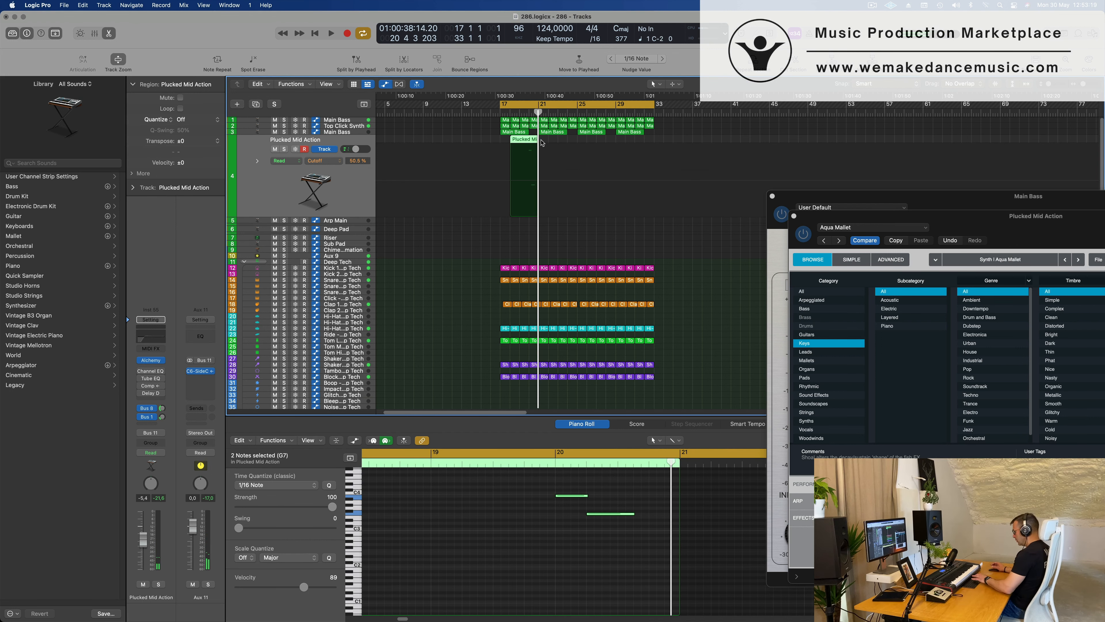
key(Delete)
key(space)
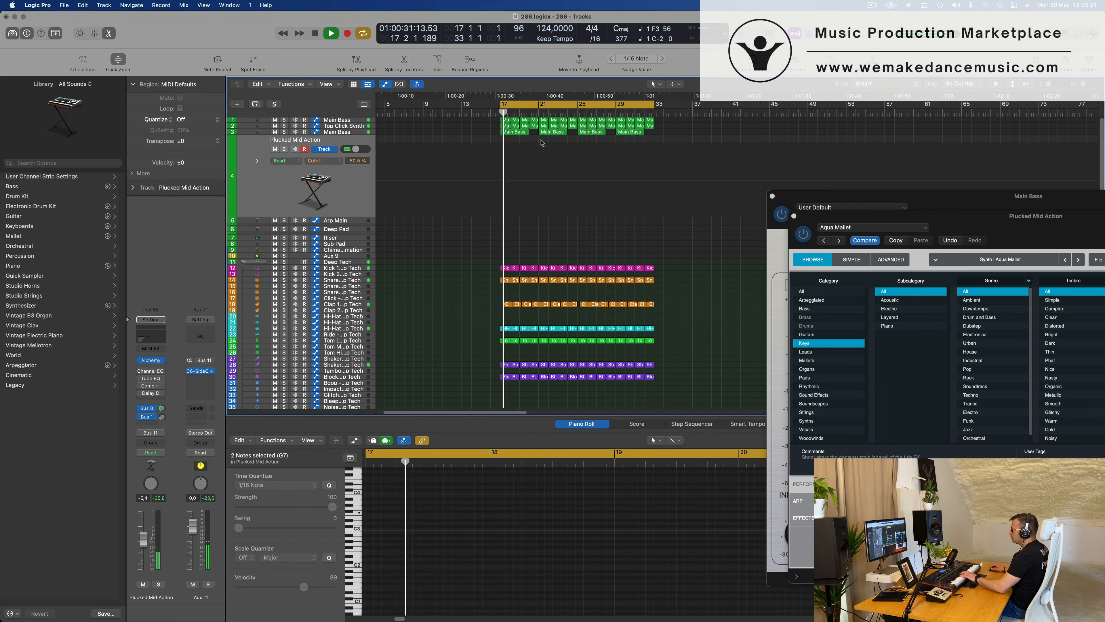
Choose the Drips Delay performance snapshot in Alchemy and raise the Plucked Mid Action track's volume to -1.1 dB.
drag(975, 216, 641, 179)
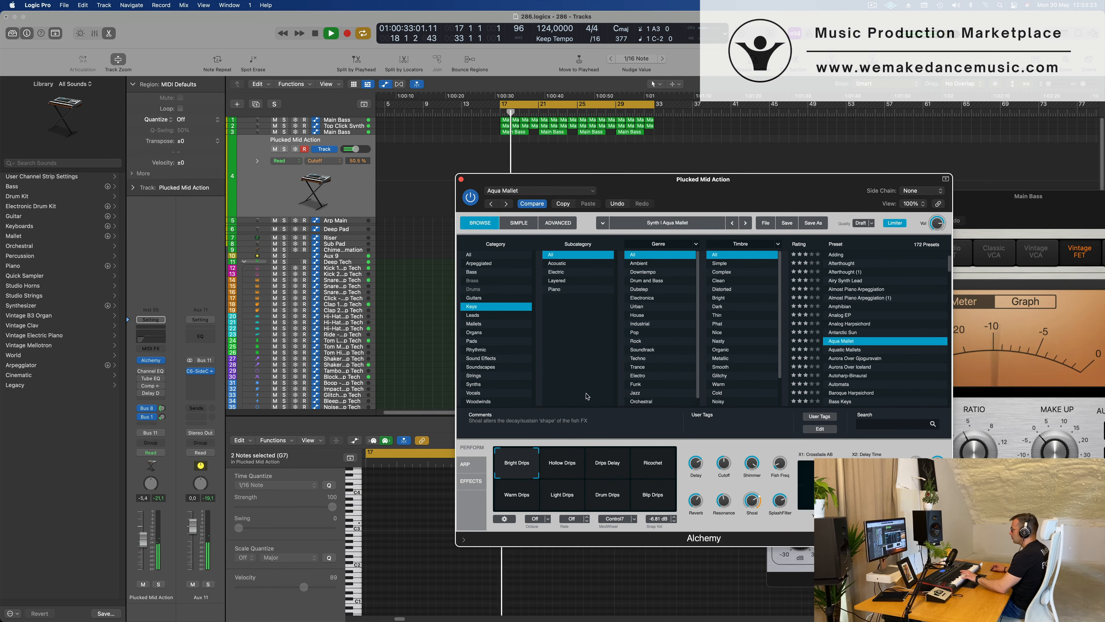
click(605, 469)
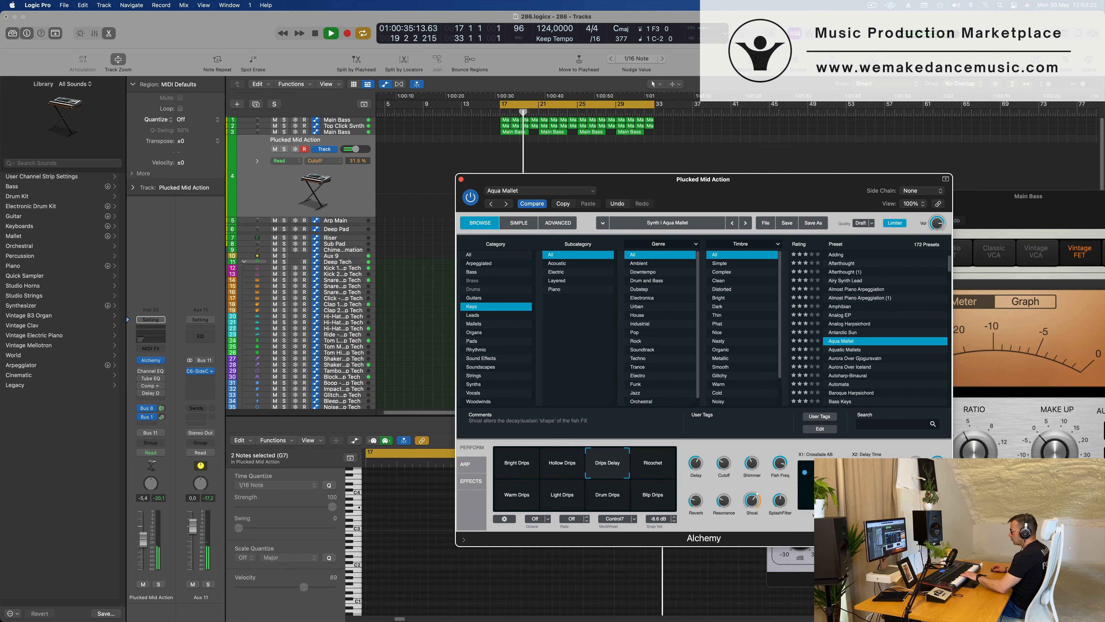
drag(143, 540, 146, 529)
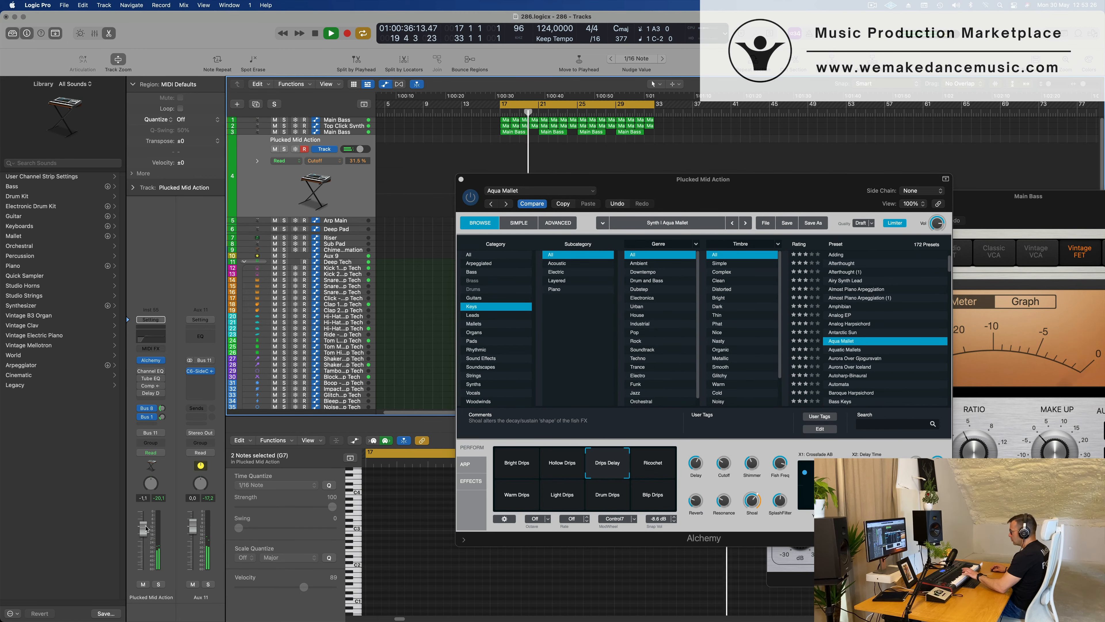
Audition the Ricochet, Blip Drips and Warm Drips performance snapshots of the Aqua Mallet preset.
click(657, 467)
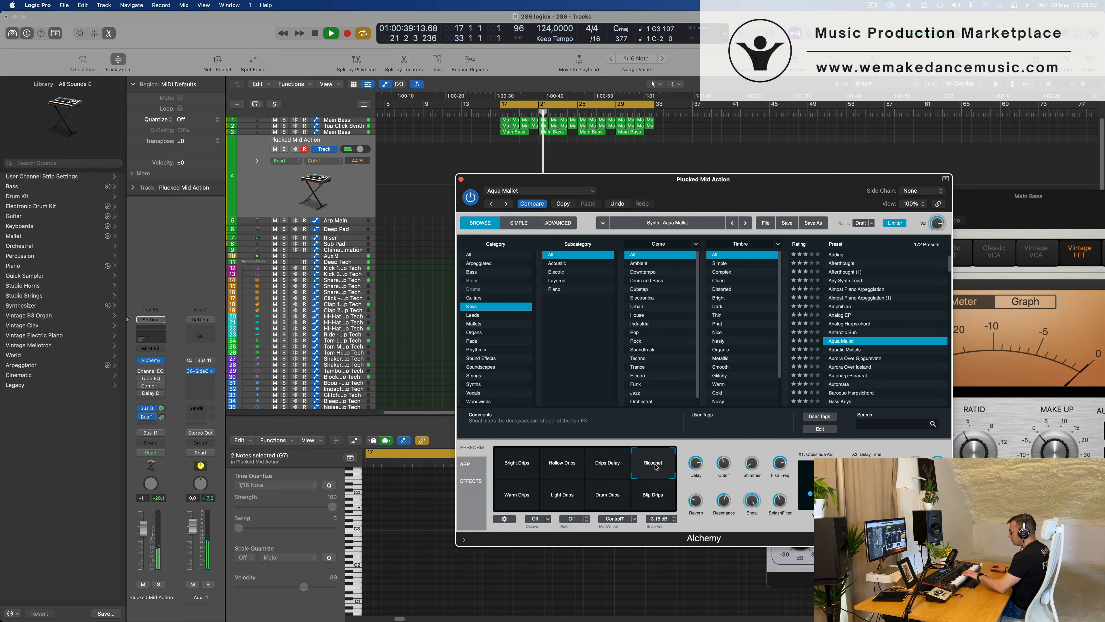
click(652, 504)
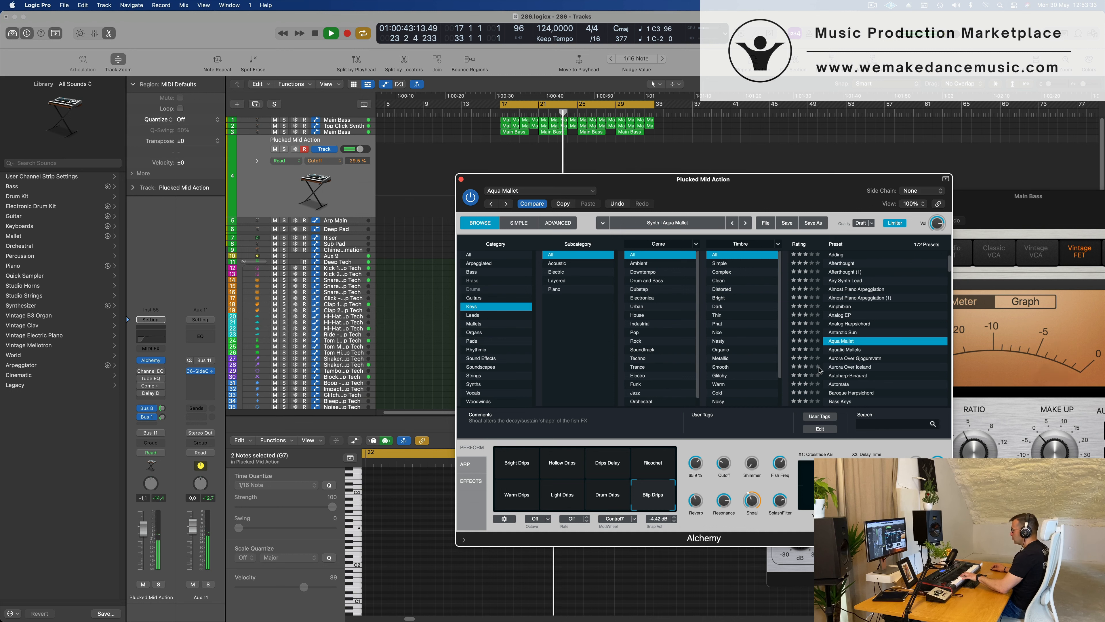
click(518, 499)
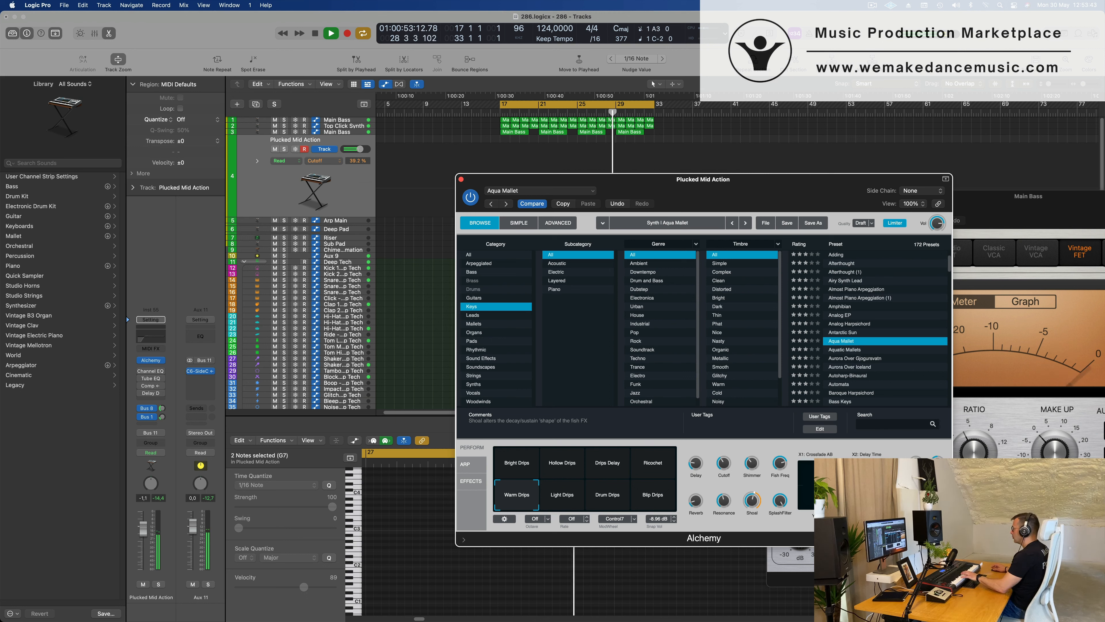
Load the Bass Keys preset in Alchemy, choose its Lush Organ snapshot and set the Plucked Mid Action track's volume to -5.2 dB.
scroll(882, 338, down, 3)
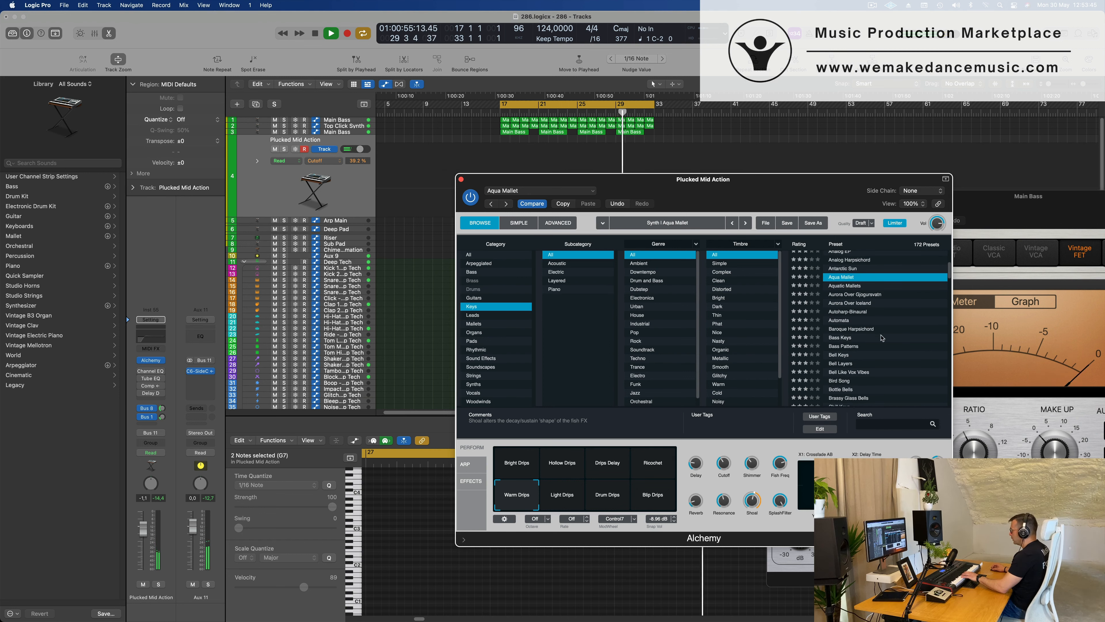
click(843, 338)
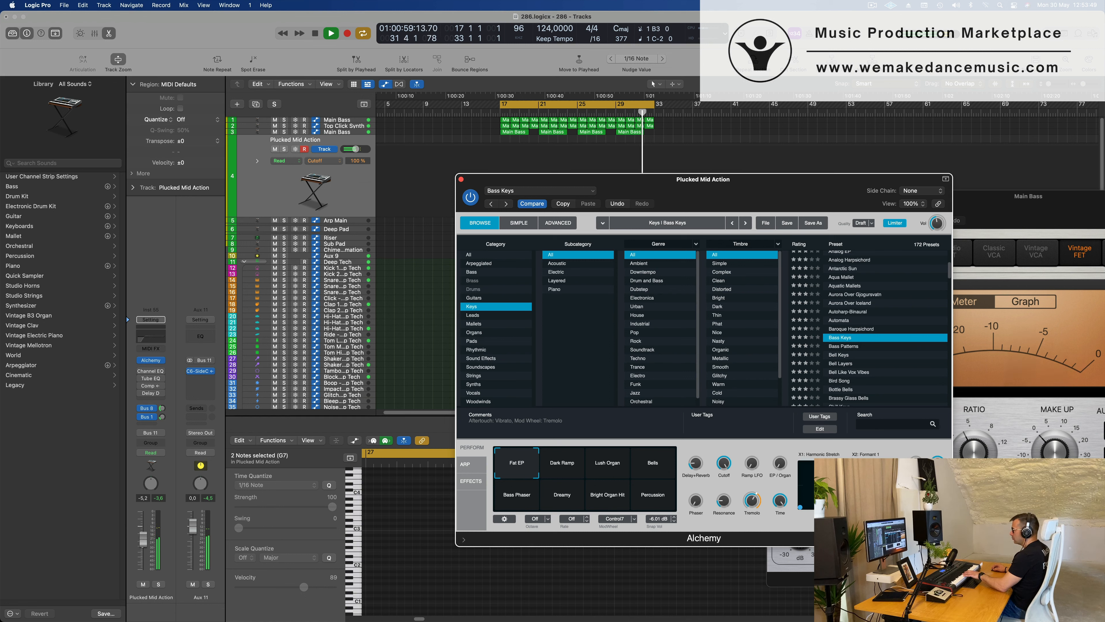
drag(143, 540, 143, 547)
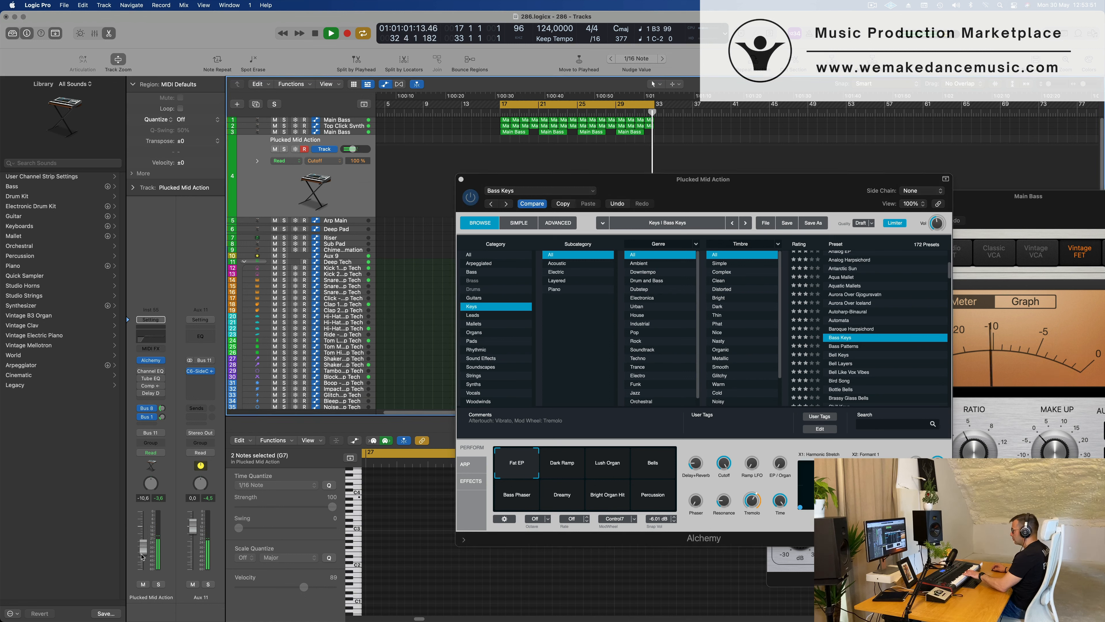
click(606, 476)
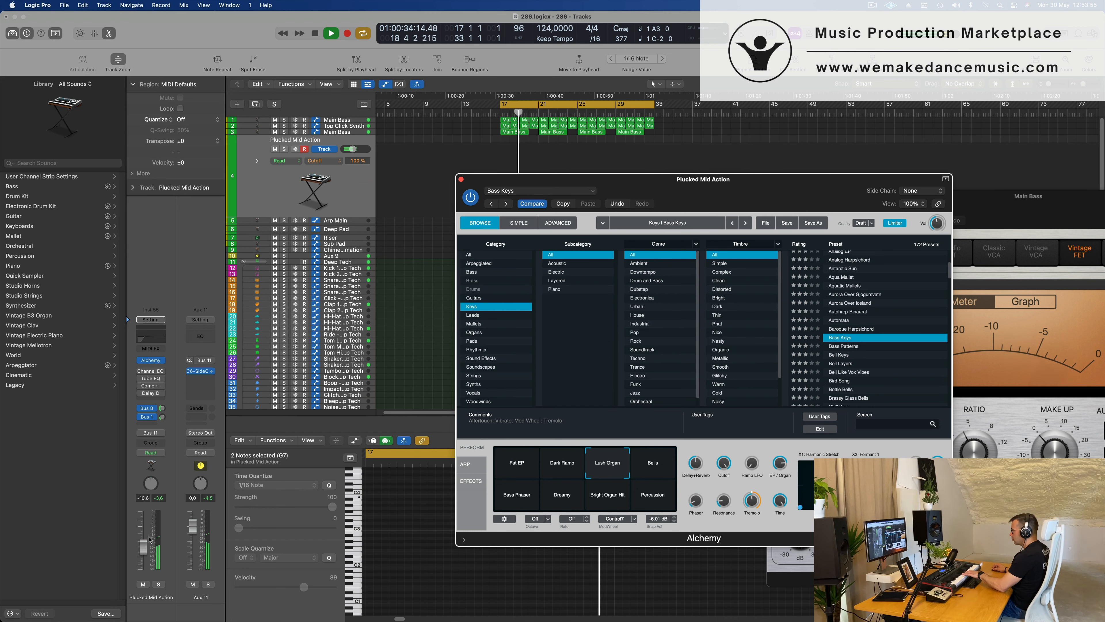
drag(149, 539, 149, 536)
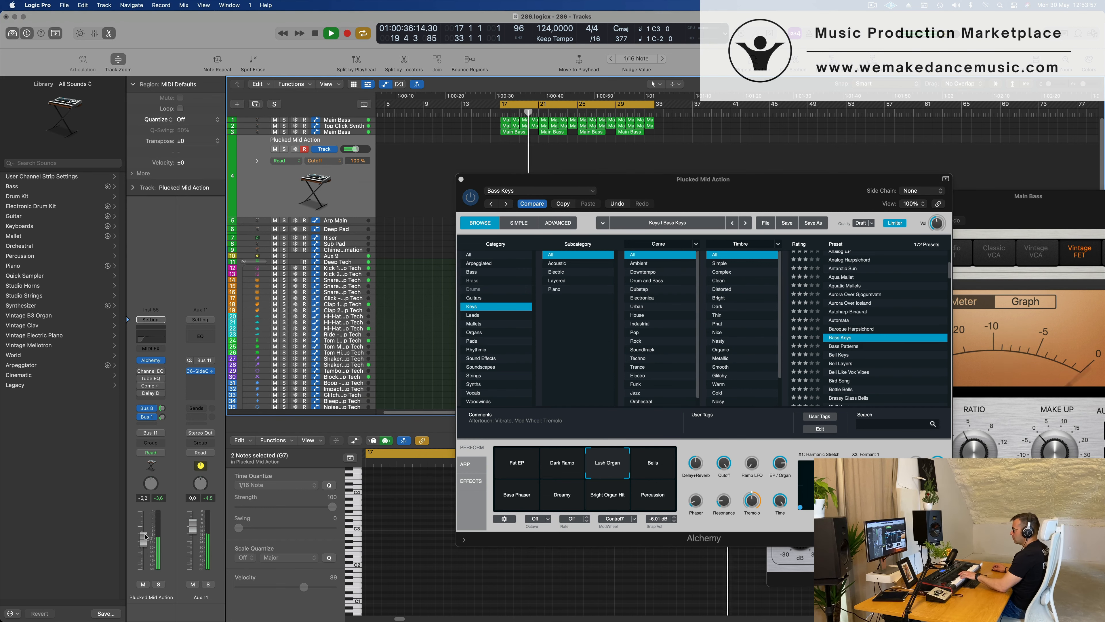
Enable the Channel EQ on the Plucked Mid Action track with its 122 Hz low-cut band switched off.
click(147, 337)
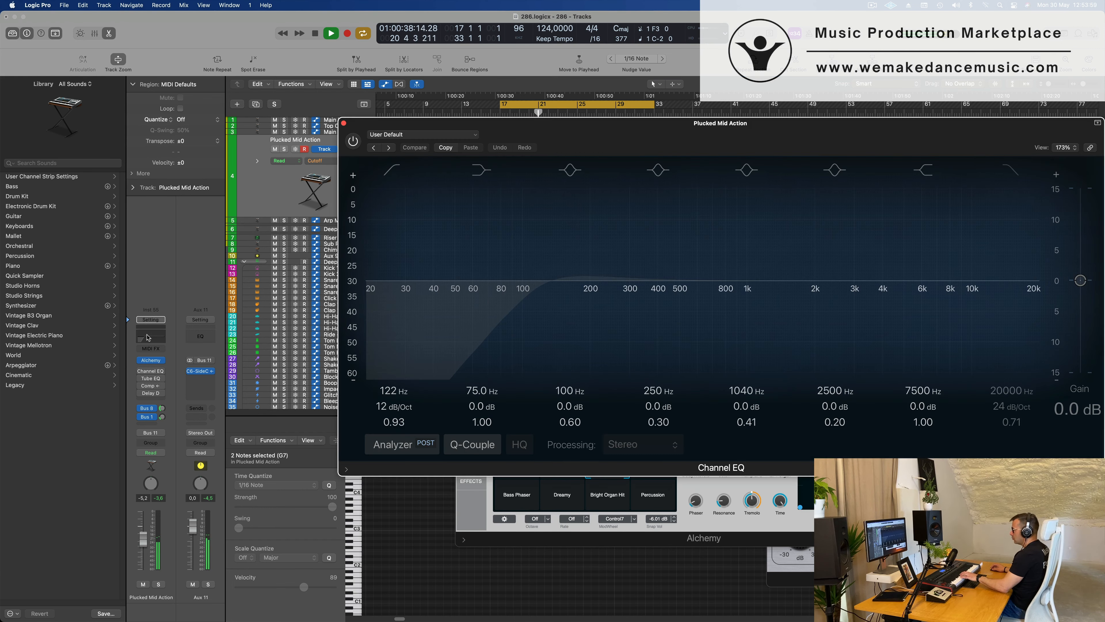
click(391, 178)
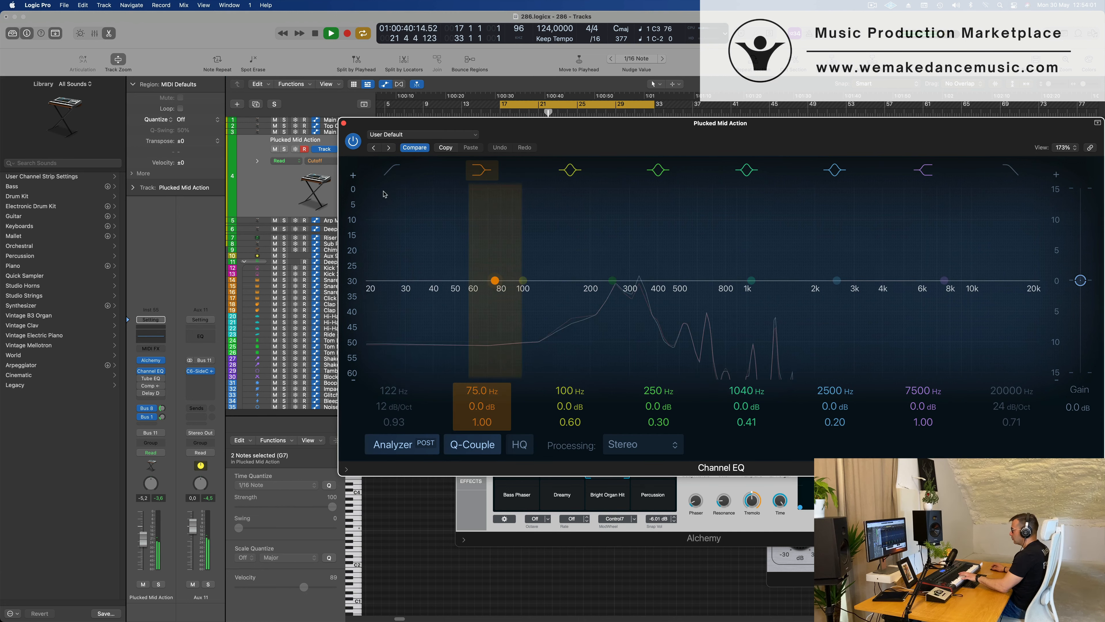
drag(347, 129, 282, 171)
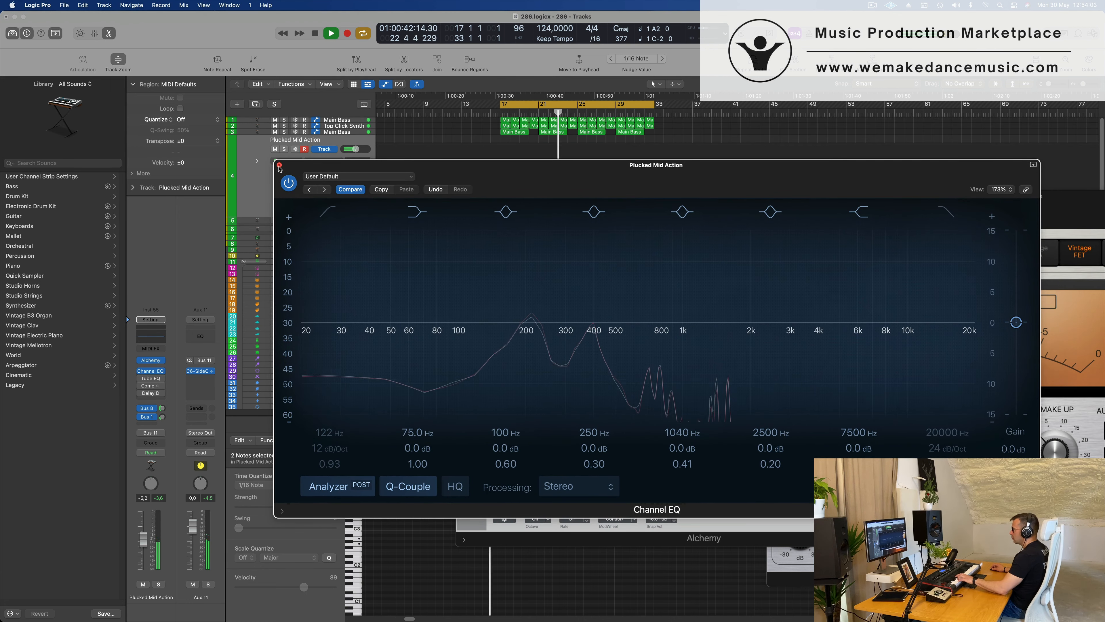
click(279, 165)
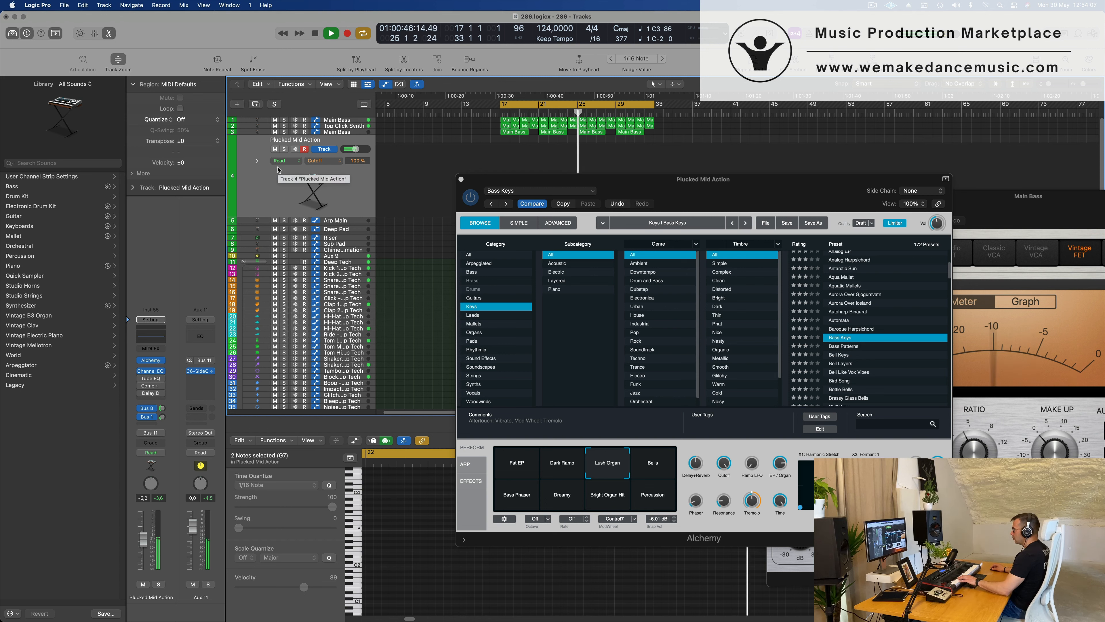
Audition the Bells and Lush Organ snapshots of the Bass Keys preset and choose Bright Organ Hit.
click(653, 464)
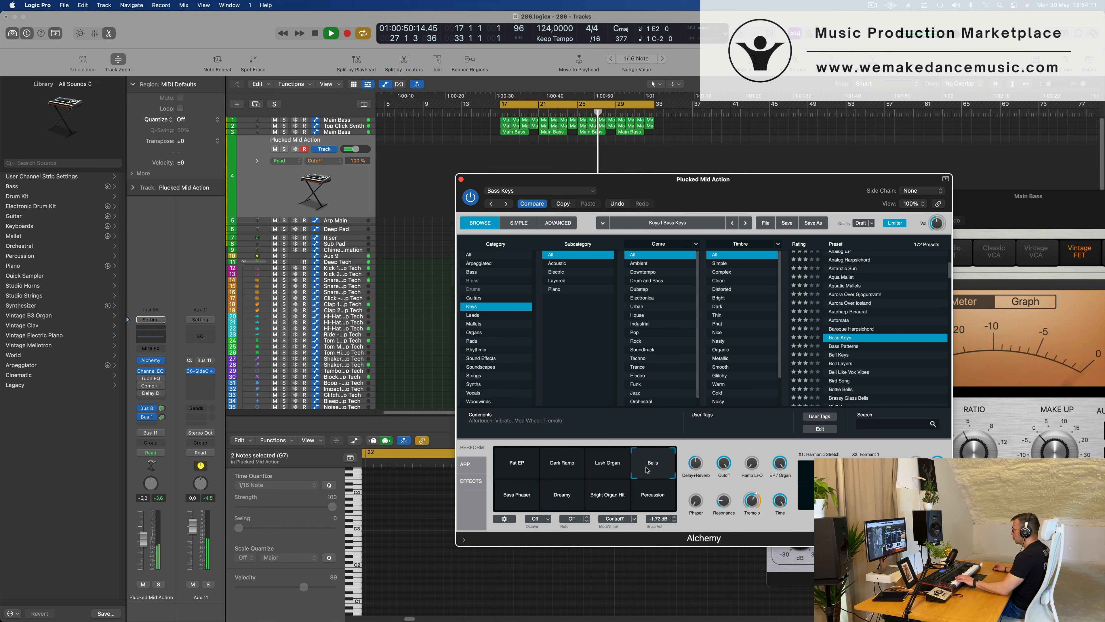
click(607, 469)
click(610, 495)
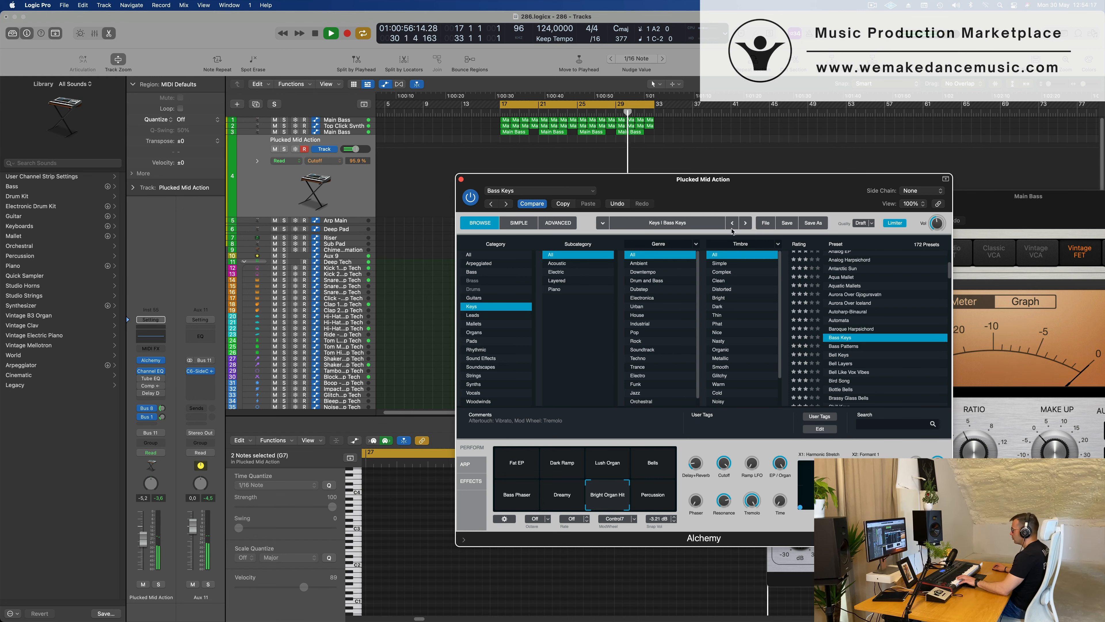
Copy the first Main Bass region of track 3 onto the Plucked Mid Action track at bar 20.
drag(748, 186, 846, 286)
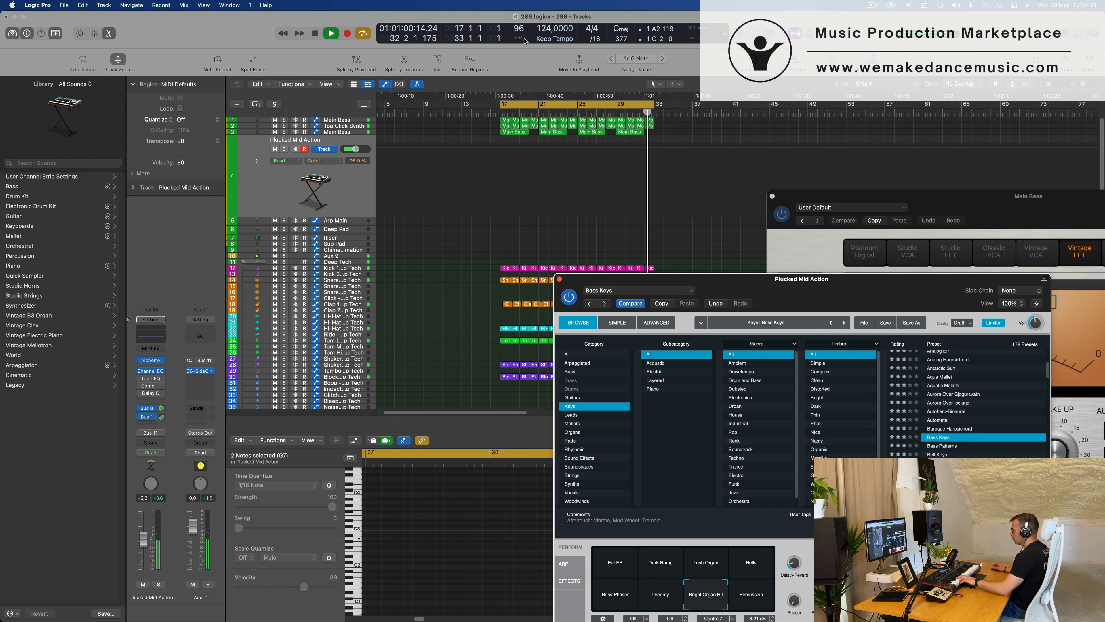
click(516, 133)
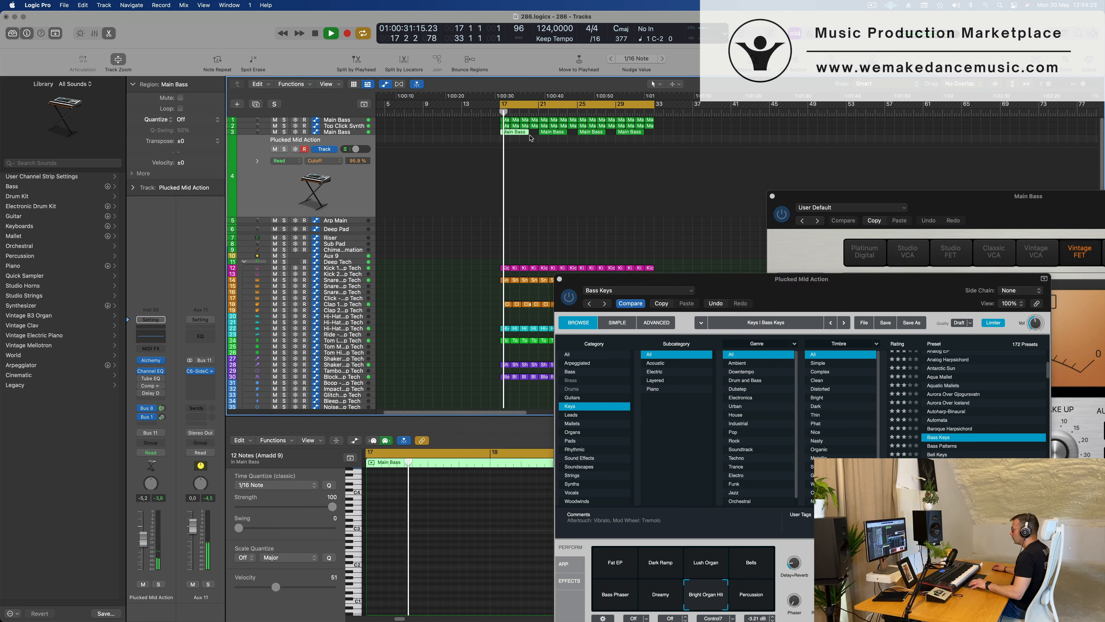
drag(518, 135, 544, 144)
Delete a group of notes from the copied Main Bass region in the Piano Roll and restart the loop.
key(e)
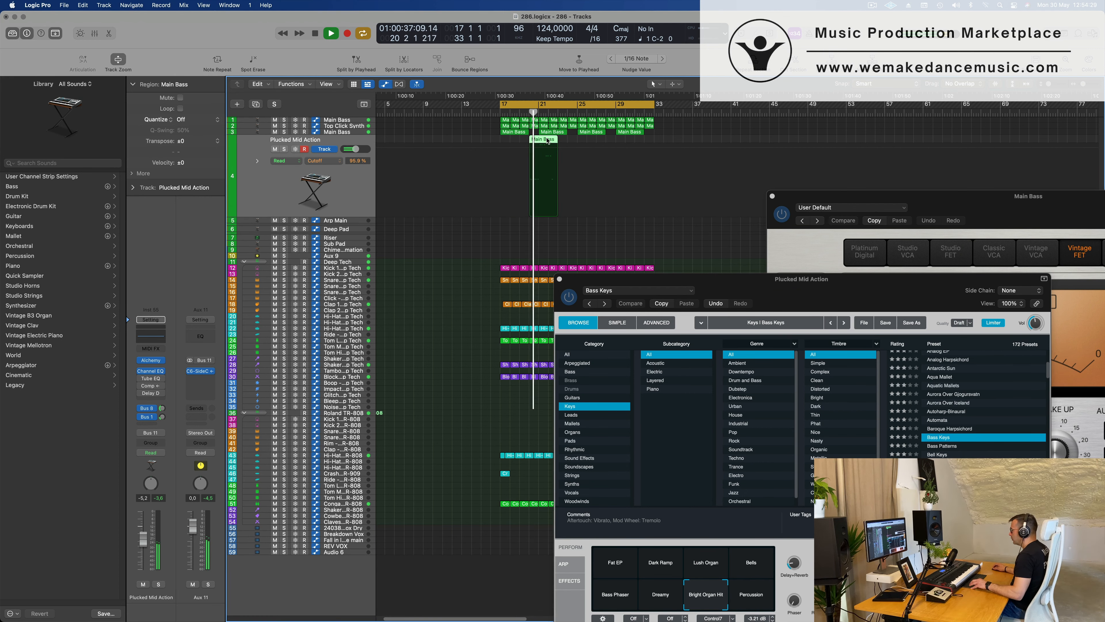
key(e)
drag(738, 273, 1103, 256)
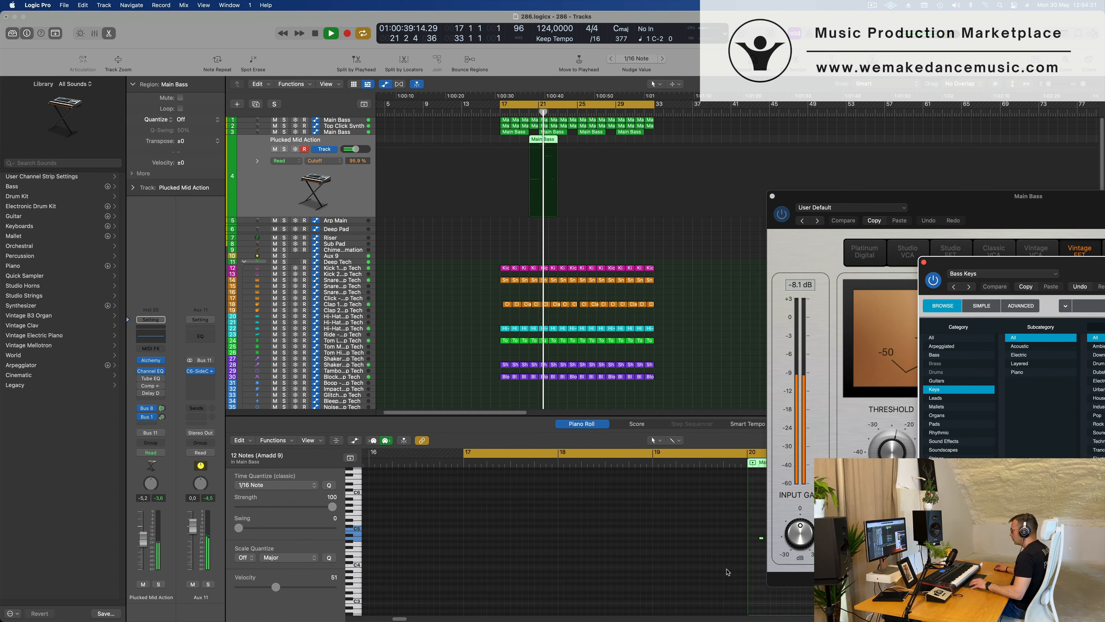
scroll(703, 551, right, 5)
drag(405, 514, 554, 557)
key(Delete)
key(space)
key(space)
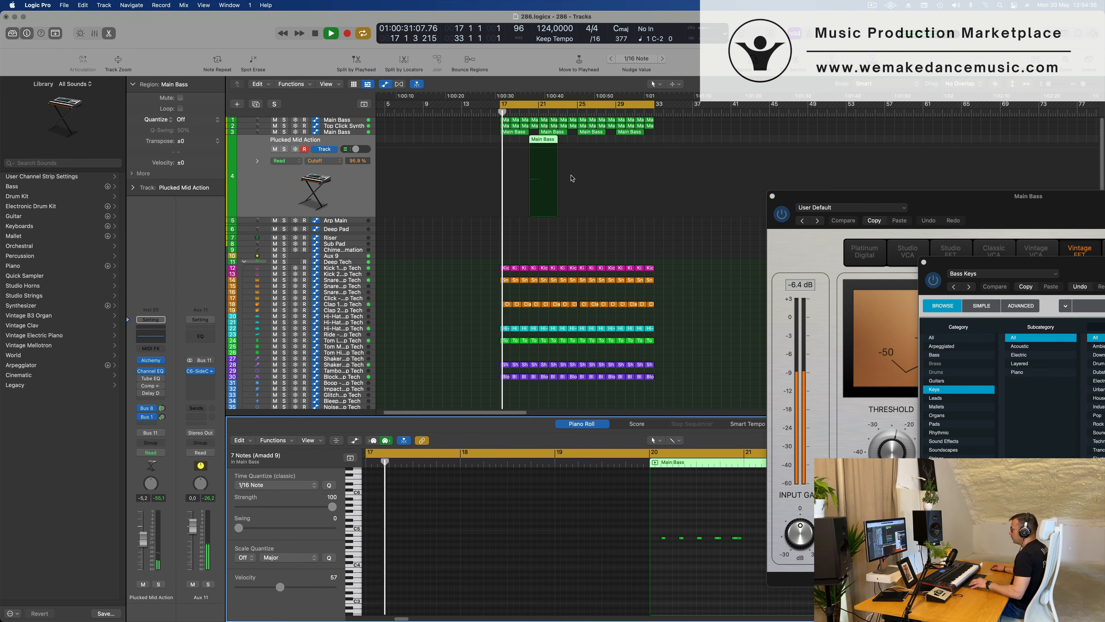
Divide the copied Main Bass region at bar 21 and delete everything after the split.
scroll(565, 151, up, 3)
scroll(564, 140, up, 1)
super+double_click(543, 154)
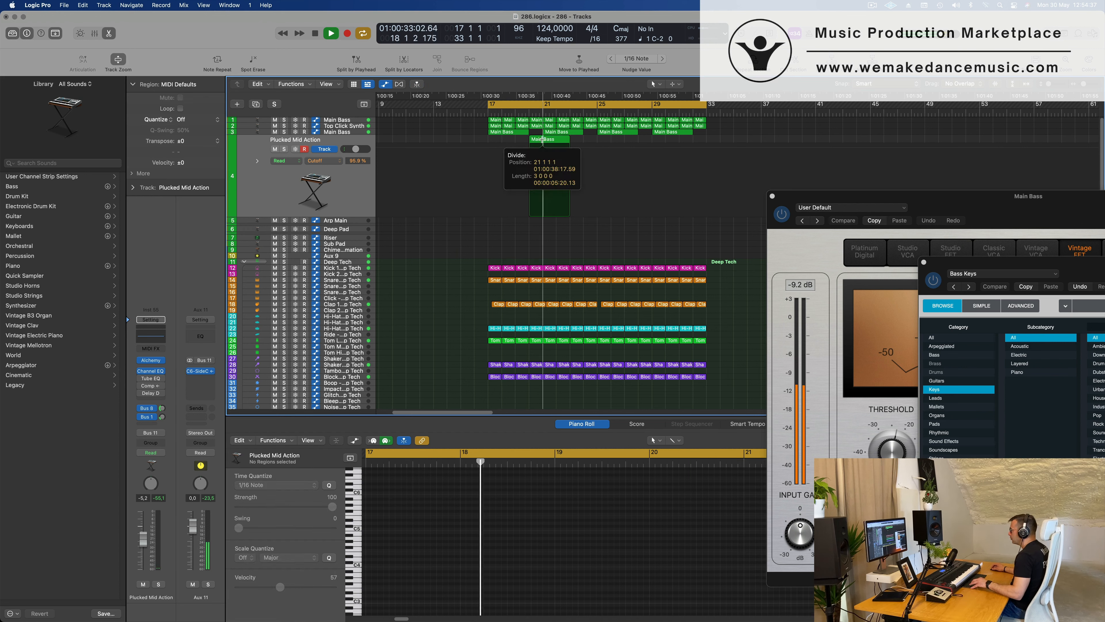
key(Delete)
click(537, 166)
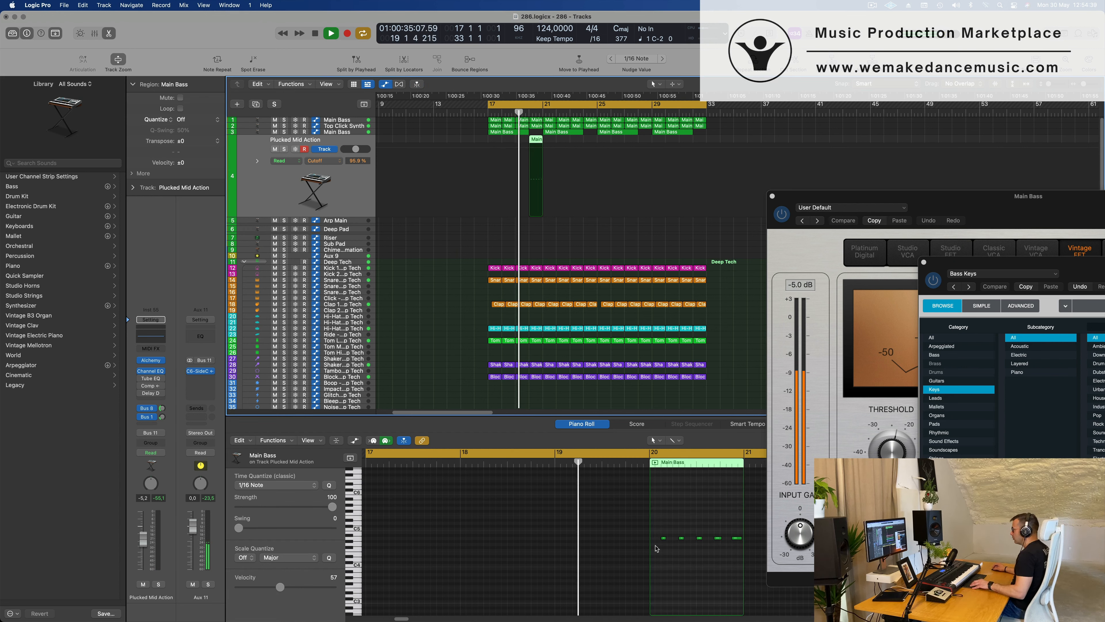
Transpose all notes of the one-bar region at bar 20 down two octaves.
click(692, 516)
key(super+a)
key(alt+shift+Down)
key(alt+shift+Down)
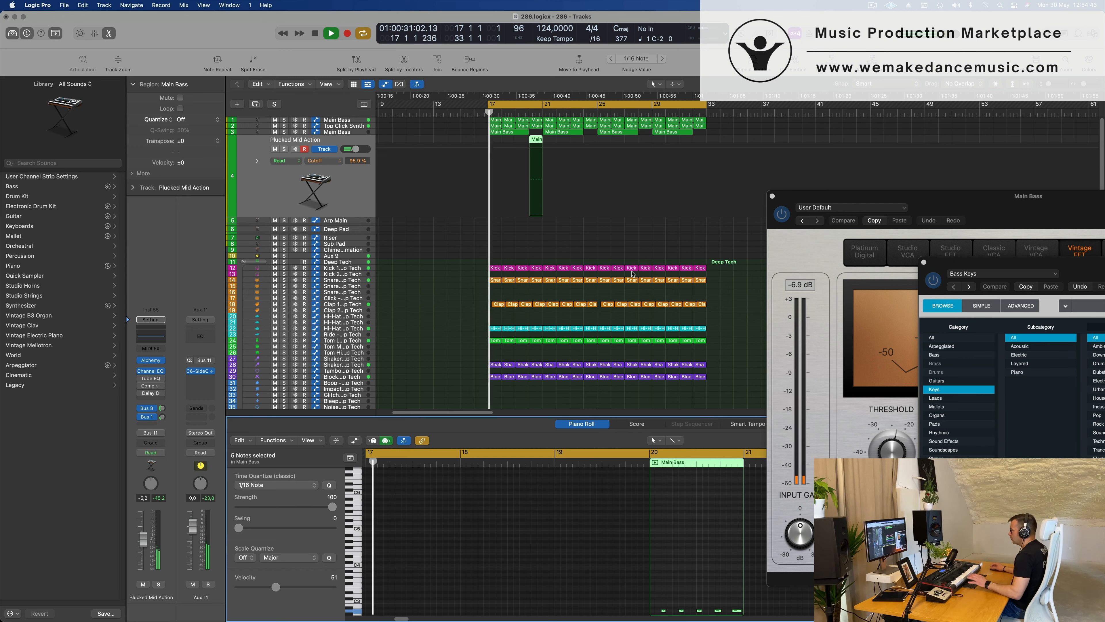
Copy the one-bar Plucked Mid Action region from bar 20 to bars 24, 28 and 32.
click(578, 237)
key(super+Left)
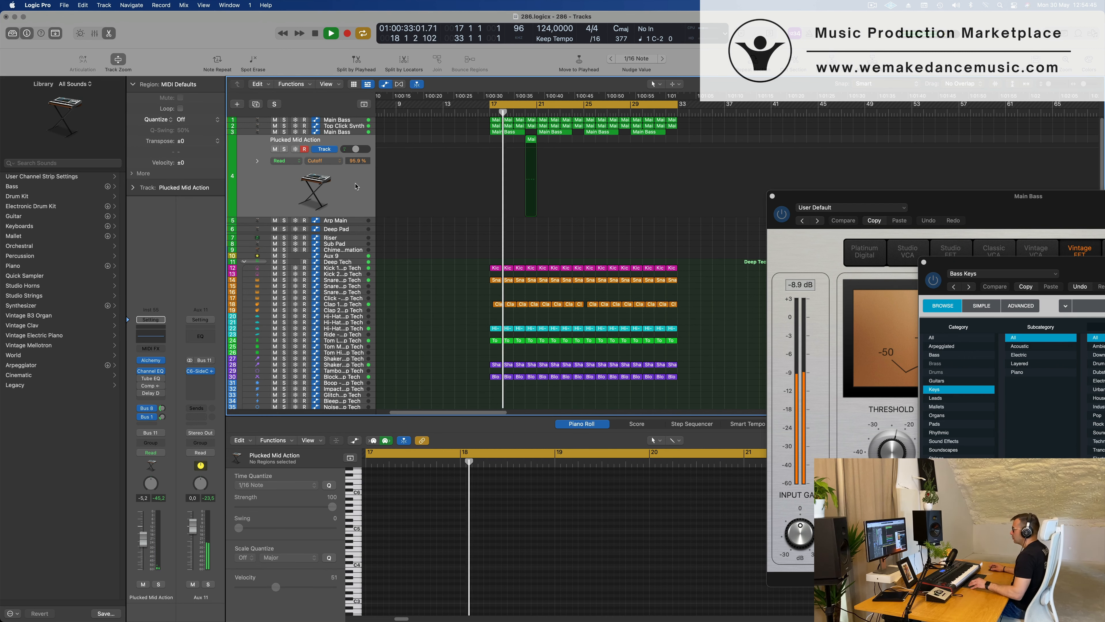
key(super+Left)
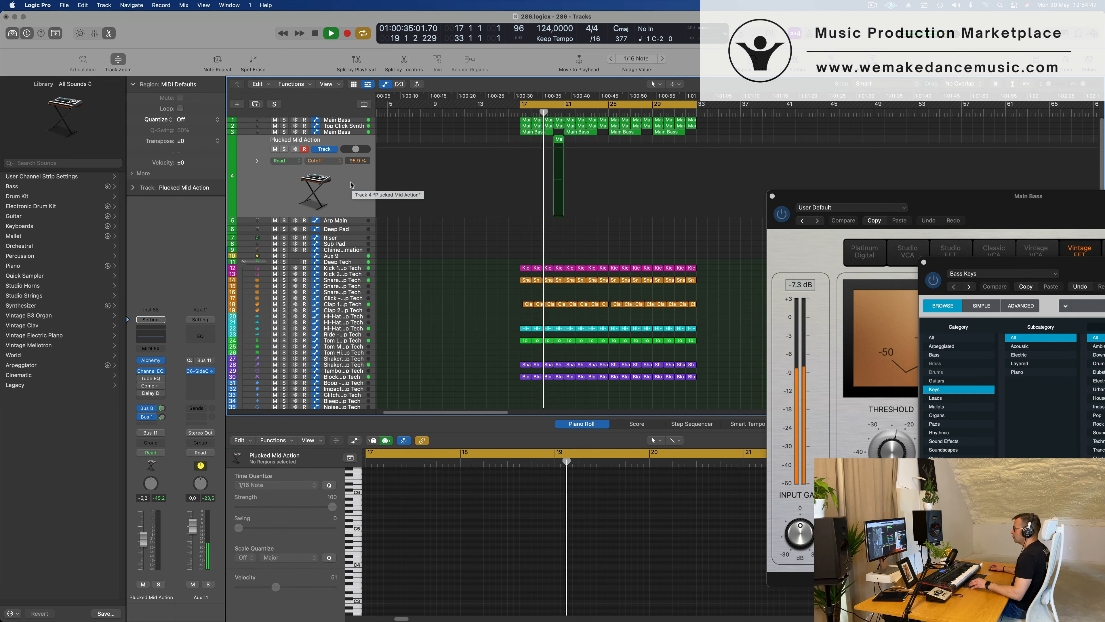
key(super+Left)
key(super+Right)
key(super+Right)
key(super+Left)
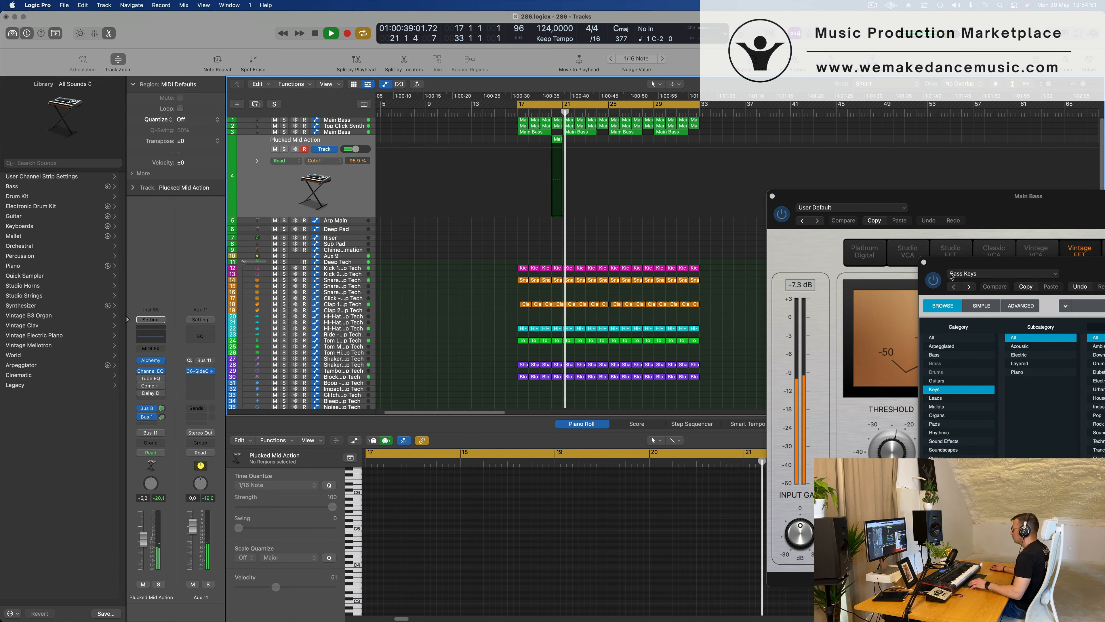
drag(1022, 265, 413, 241)
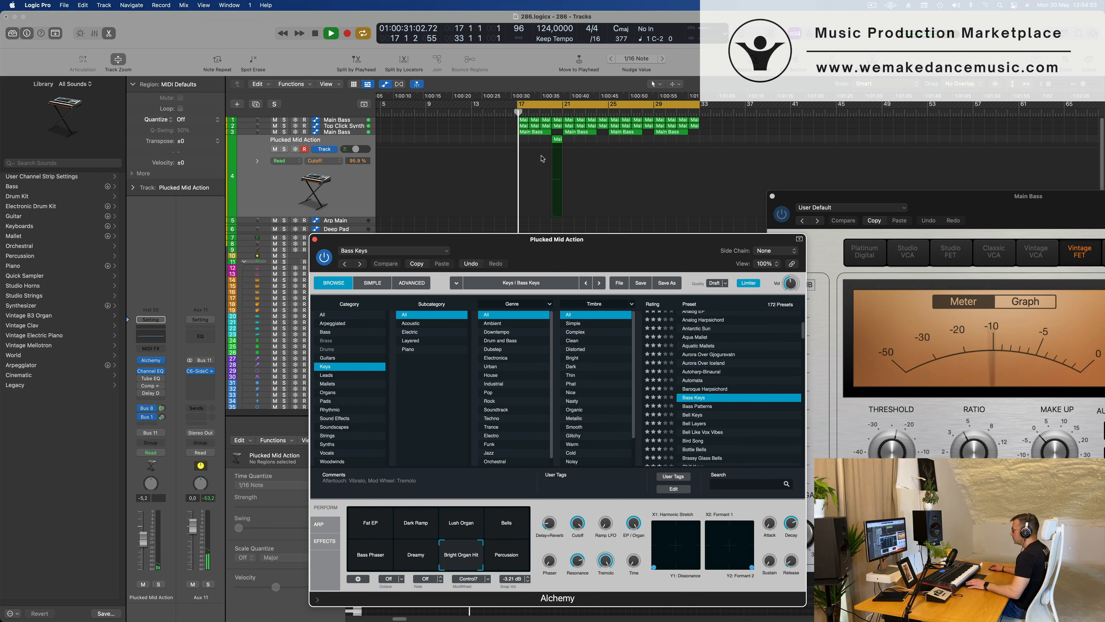
drag(558, 140, 648, 143)
Audition the Bell Keys and Bell Layers presets in Alchemy on the Plucked Mid Action track.
drag(683, 248, 776, 228)
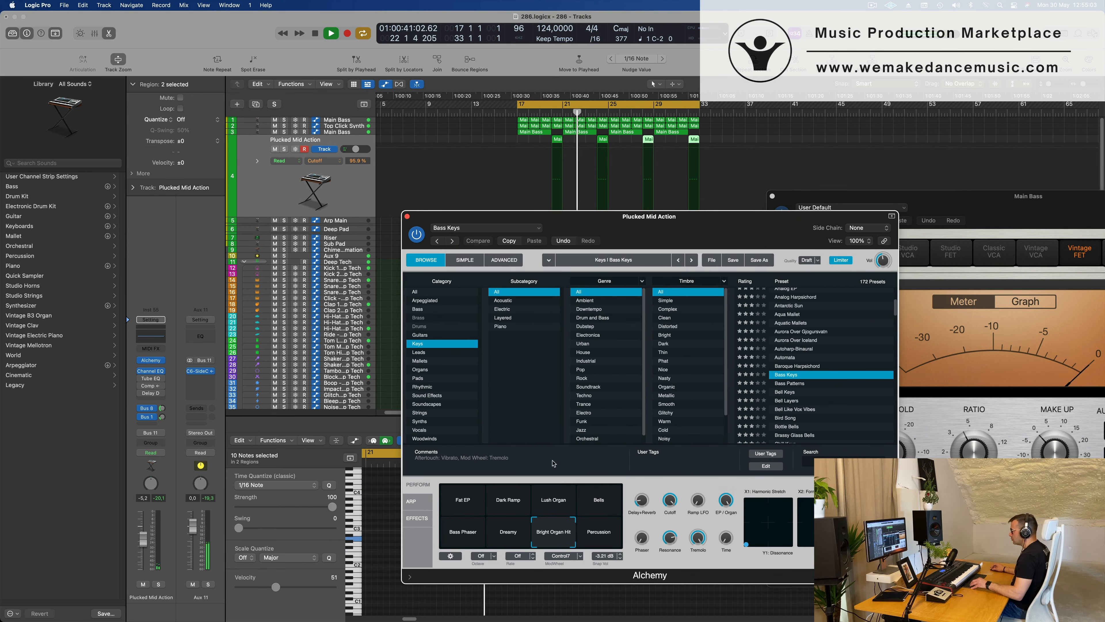
scroll(783, 367, down, 2)
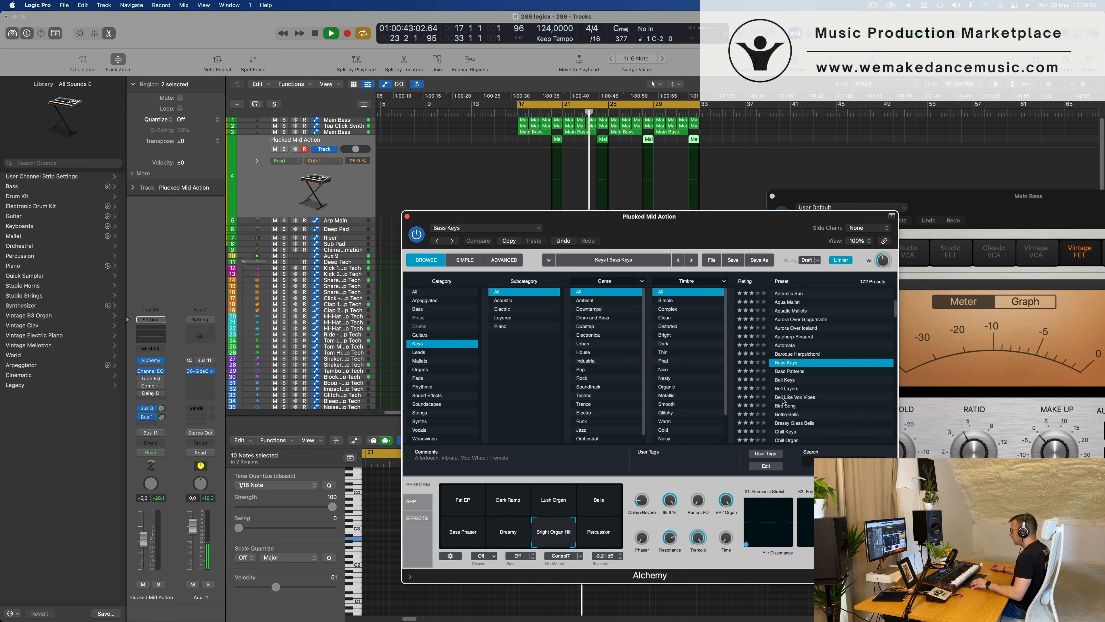
click(783, 366)
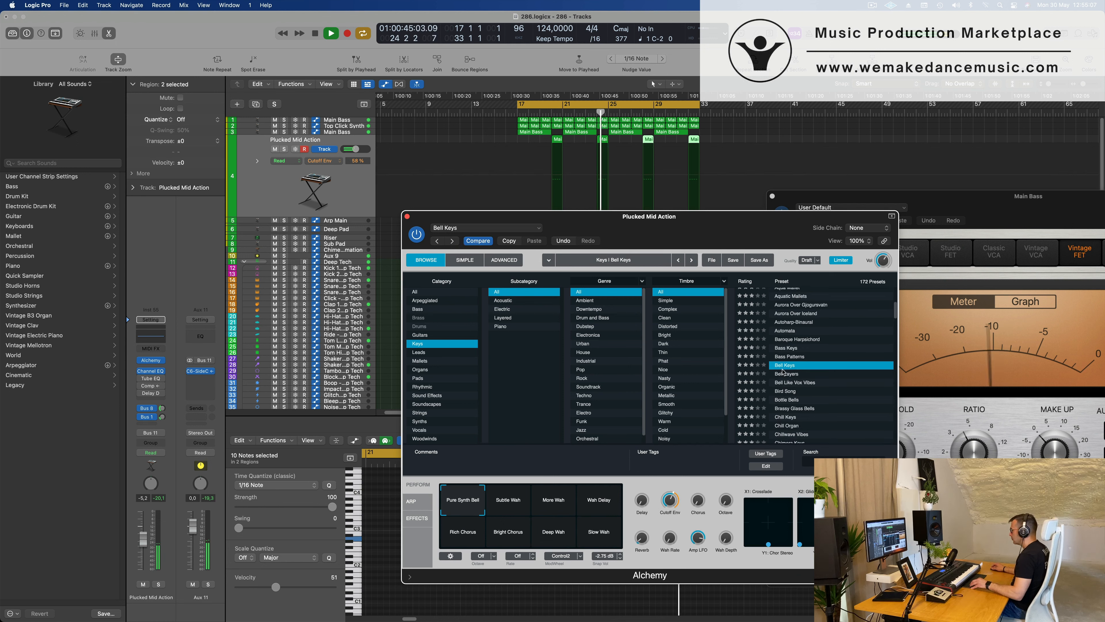
scroll(783, 372, down, 2)
click(786, 360)
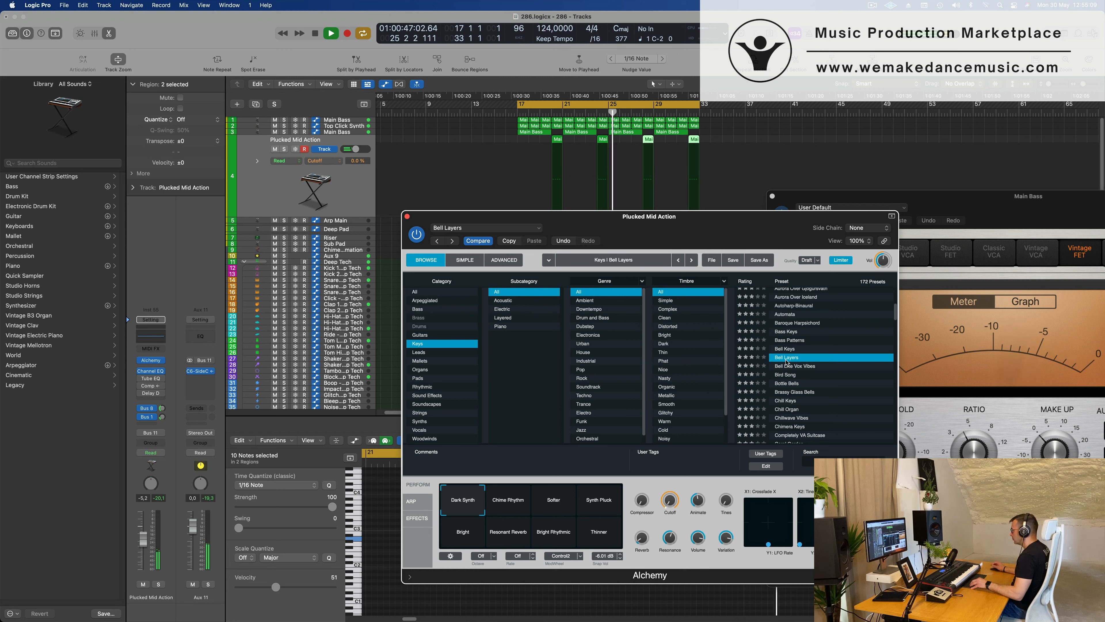
Adjust the Plucked Mid Action track's delay and reverb send levels.
click(162, 417)
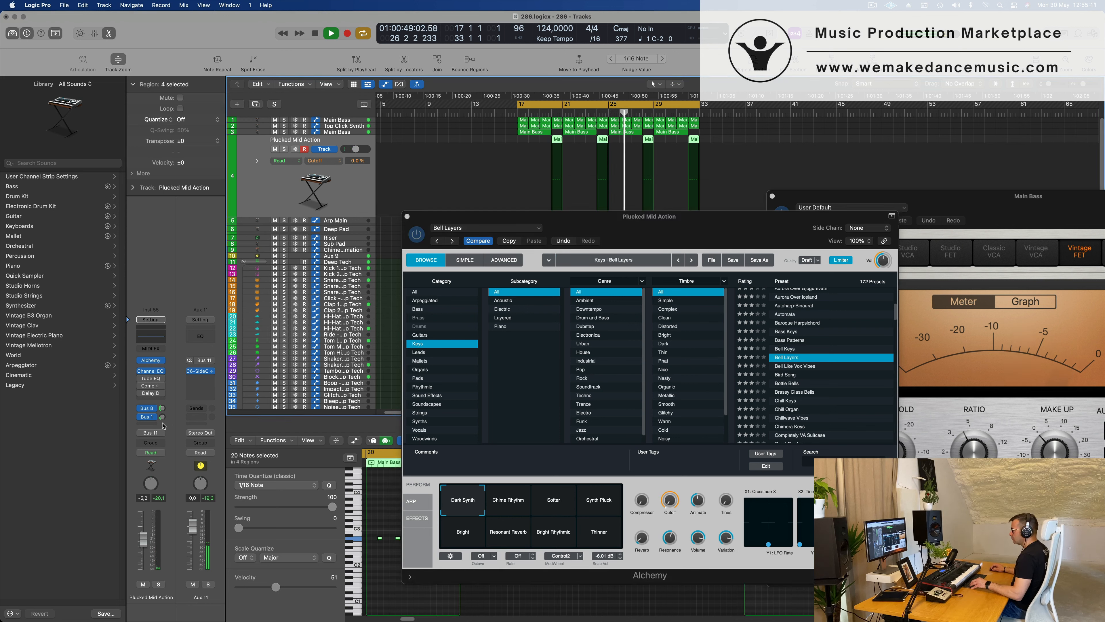
click(162, 417)
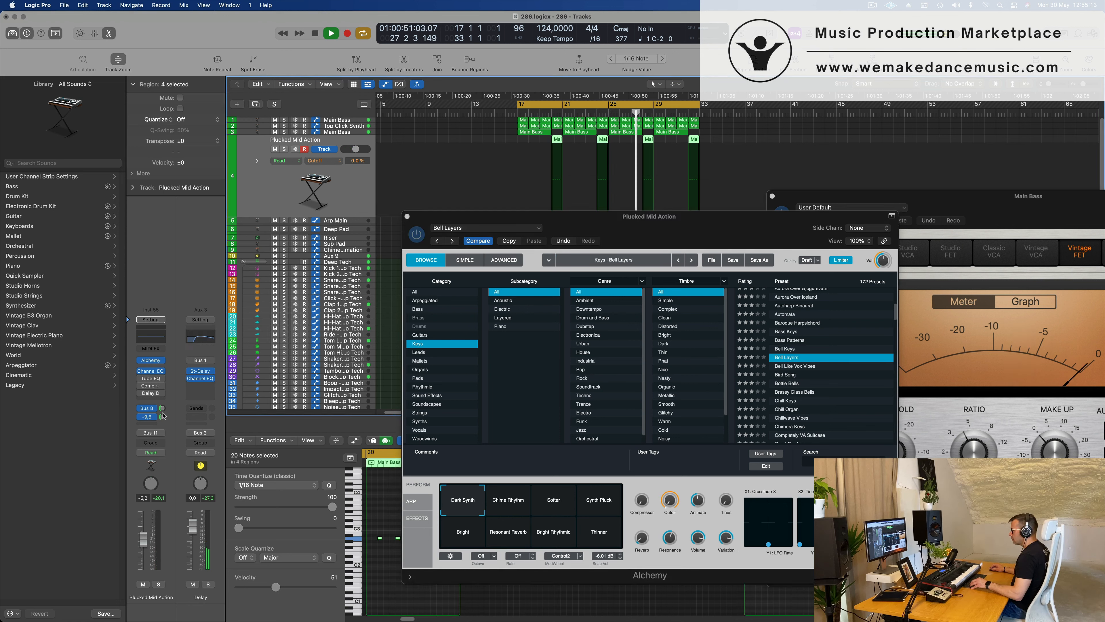
click(163, 411)
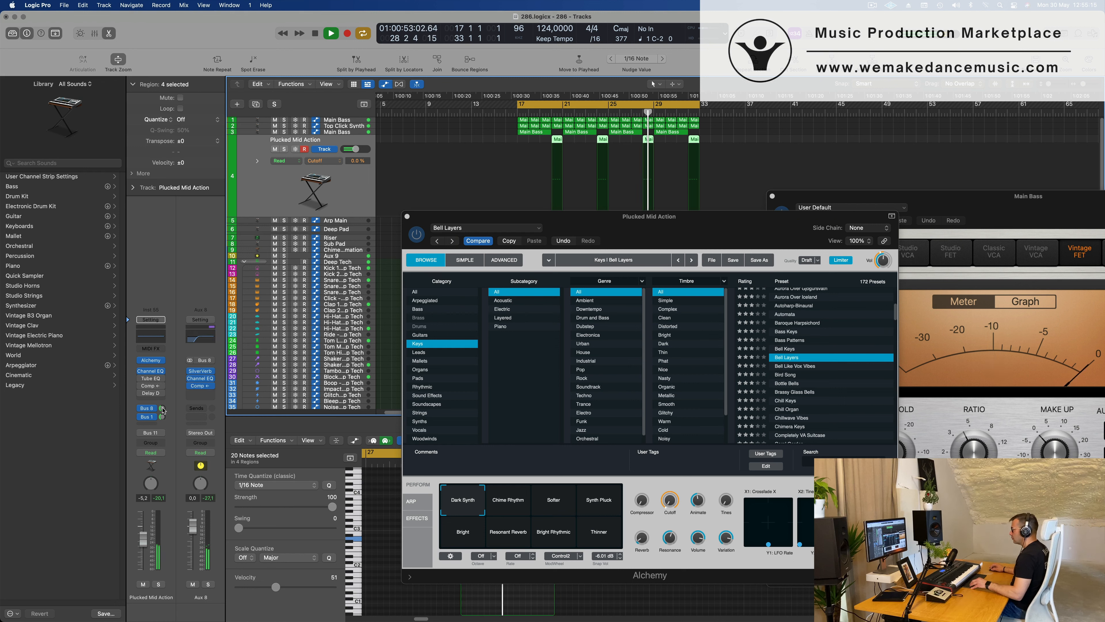
Load the Chill Keys preset in Alchemy on the Plucked Mid Action track.
scroll(826, 374, down, 4)
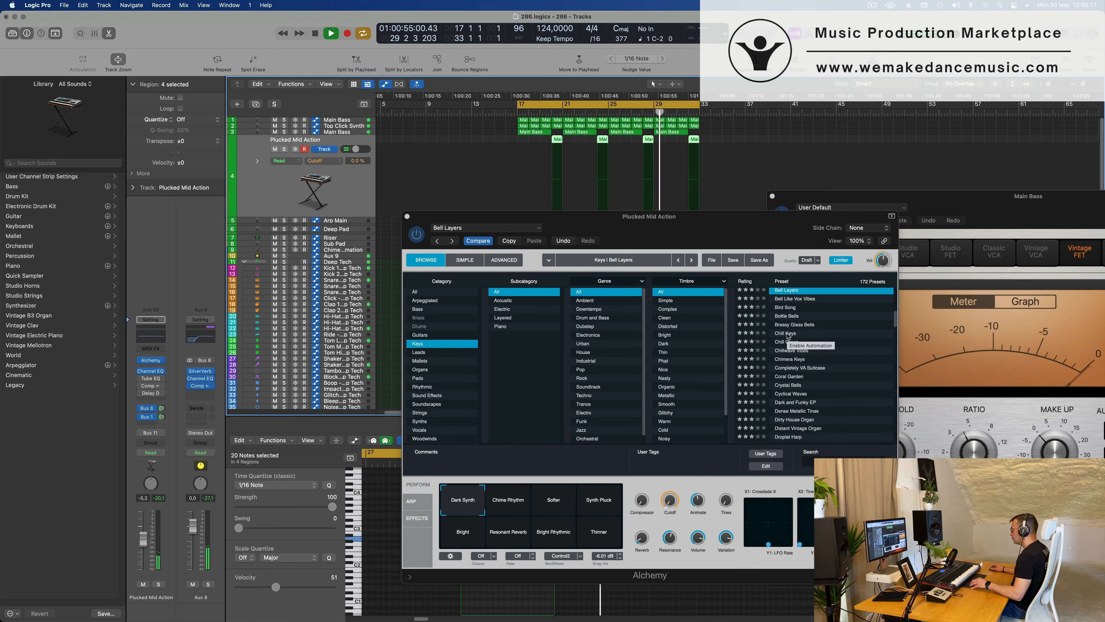
click(787, 334)
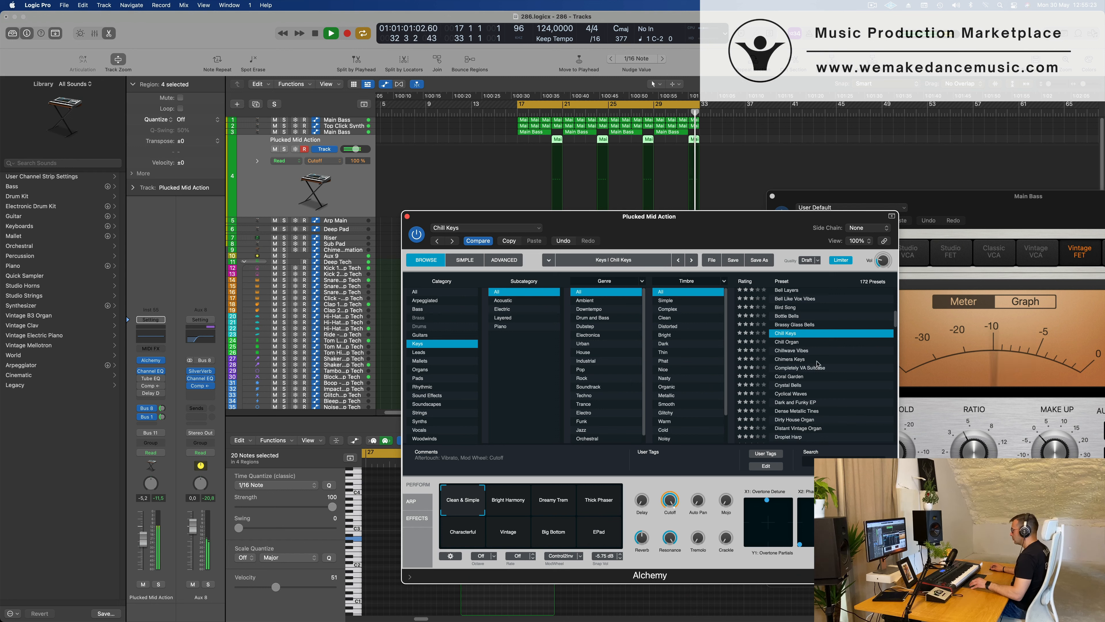
Audition Chill Keys' Bright Harmony, Dreamy Trem, Thick Phaser and Characterful variations while lowering the Plucked Mid Action volume to -14.6 dB.
drag(143, 539, 143, 544)
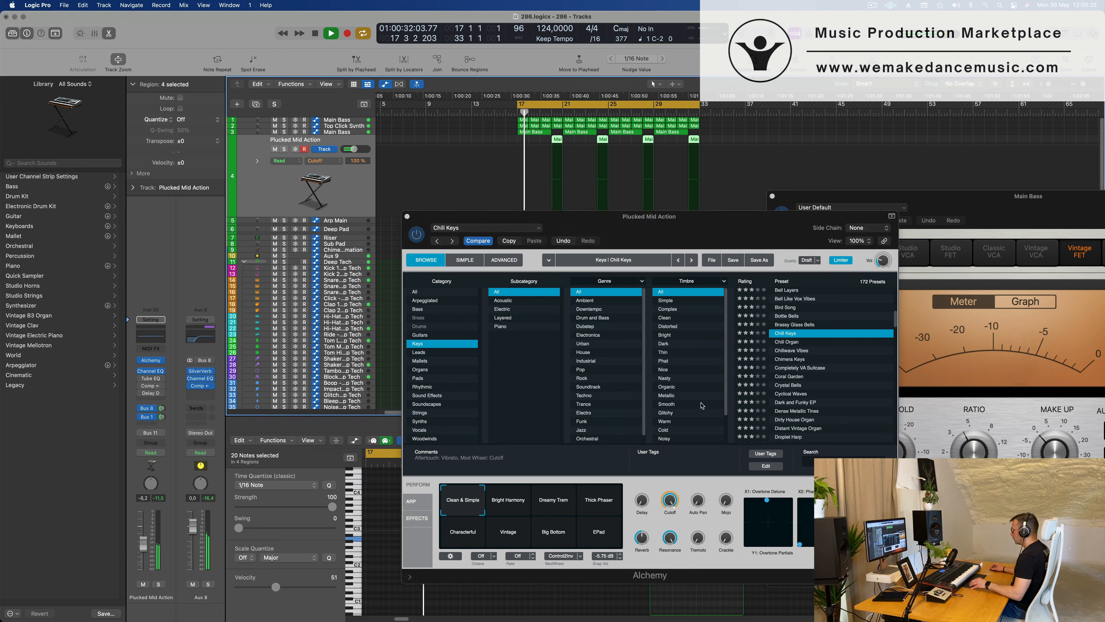
scroll(818, 378, down, 2)
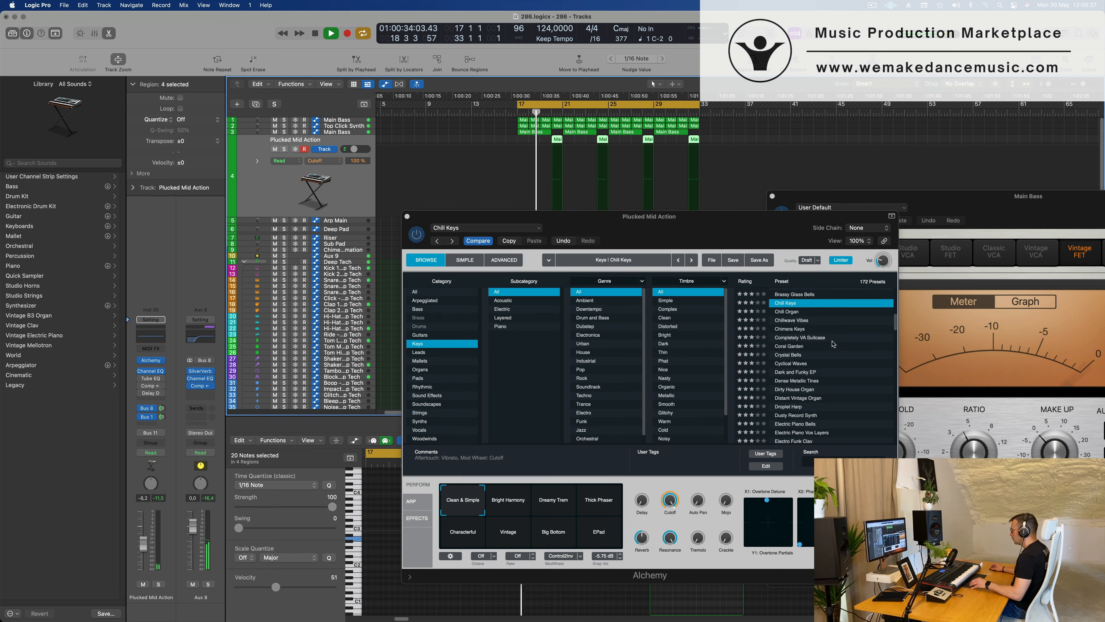
click(498, 509)
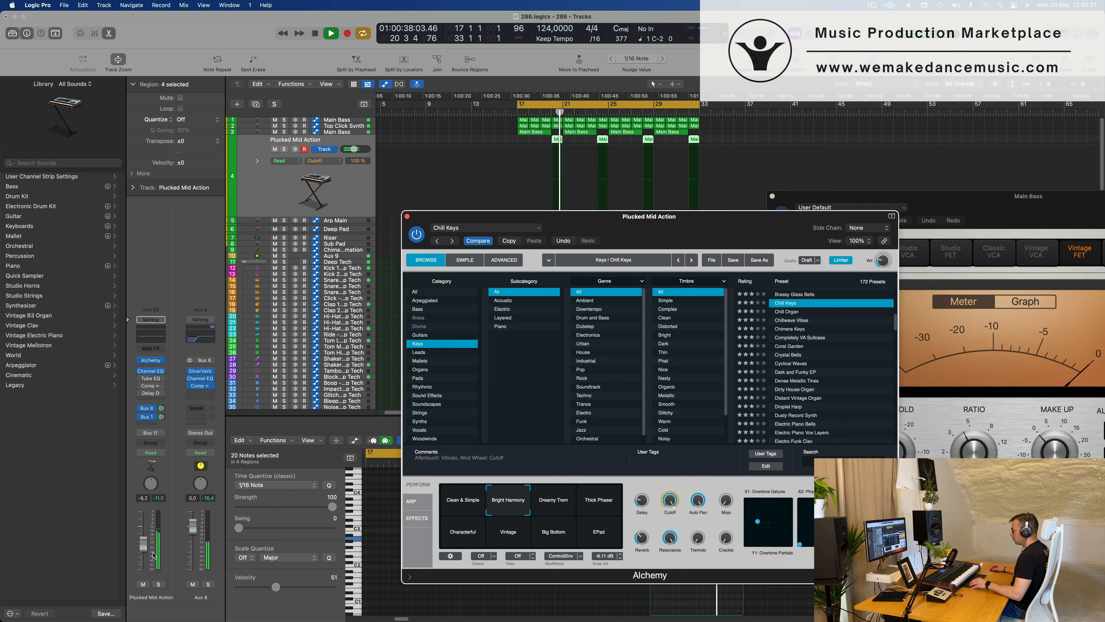
drag(143, 543, 143, 550)
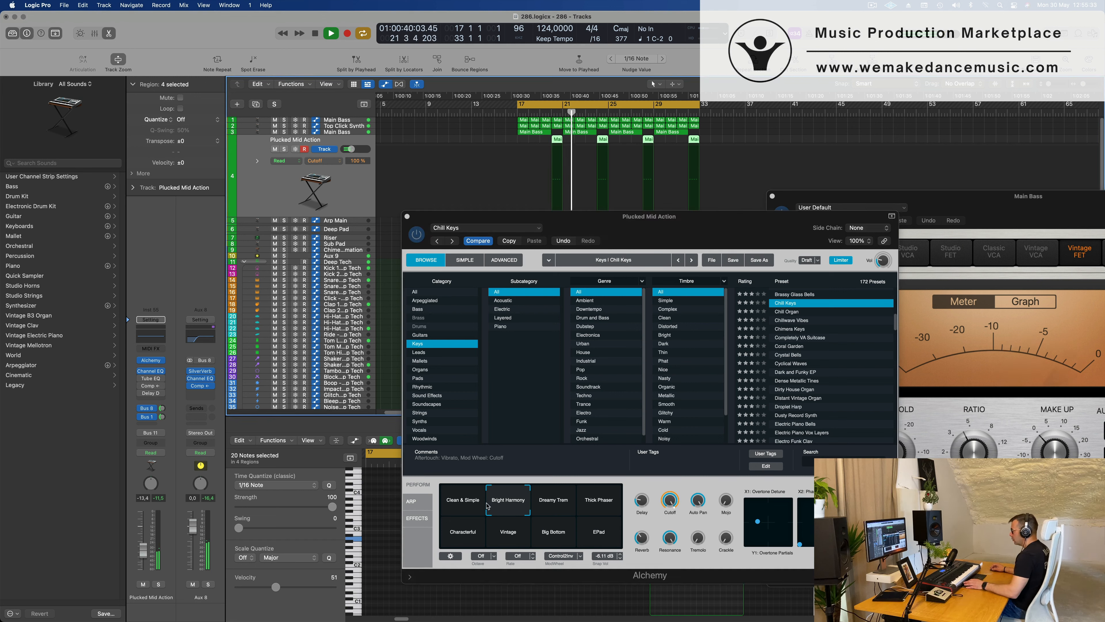
click(561, 506)
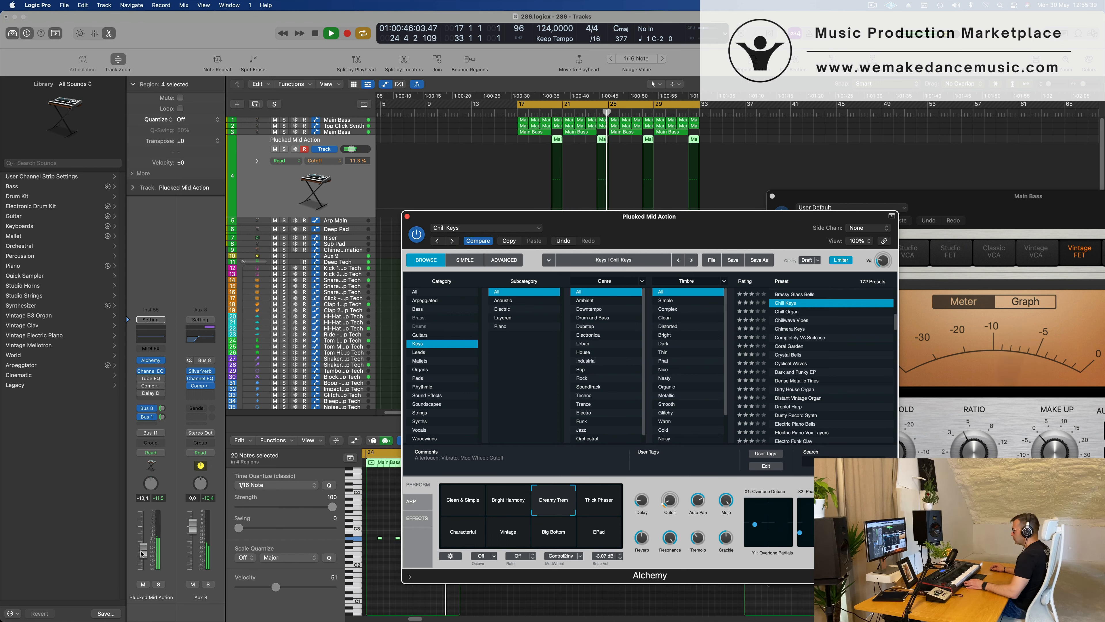
drag(143, 550, 143, 551)
click(597, 507)
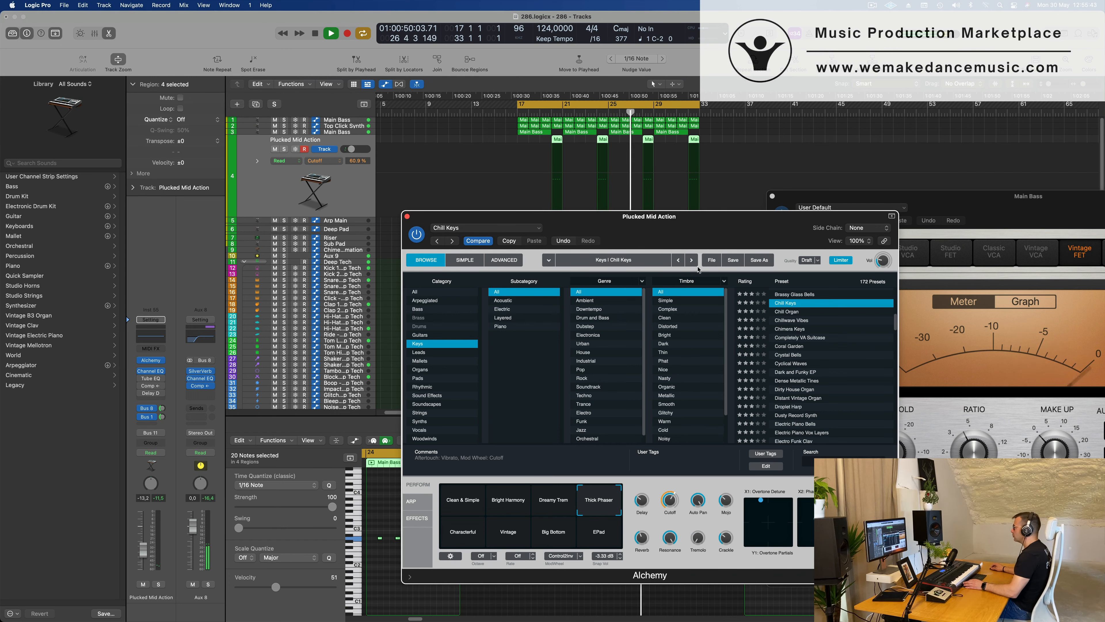
drag(711, 225, 656, 191)
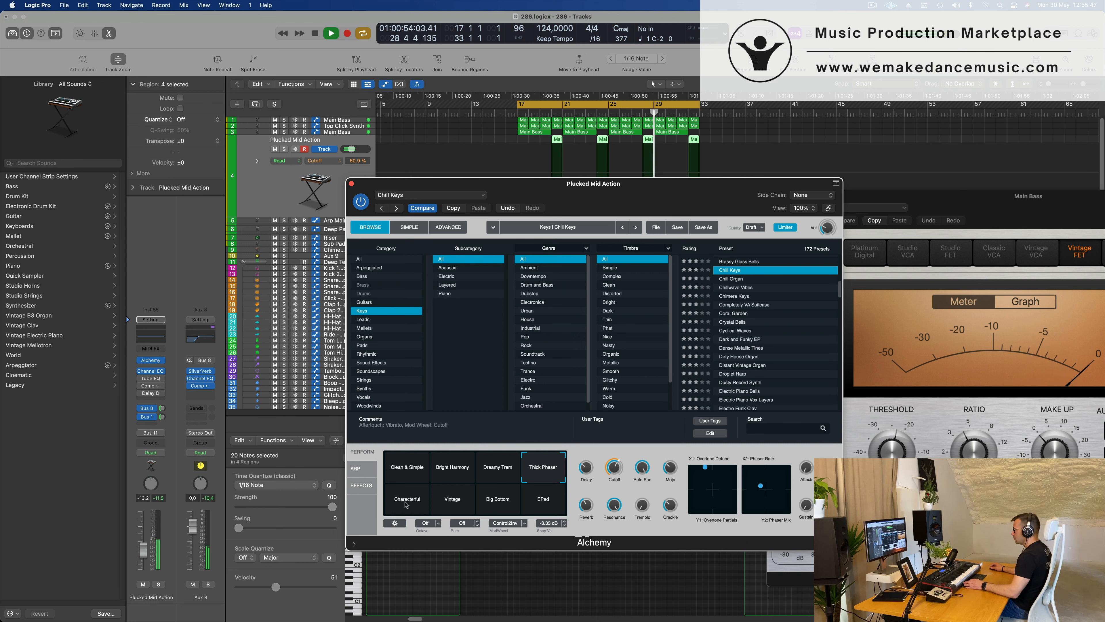
click(406, 505)
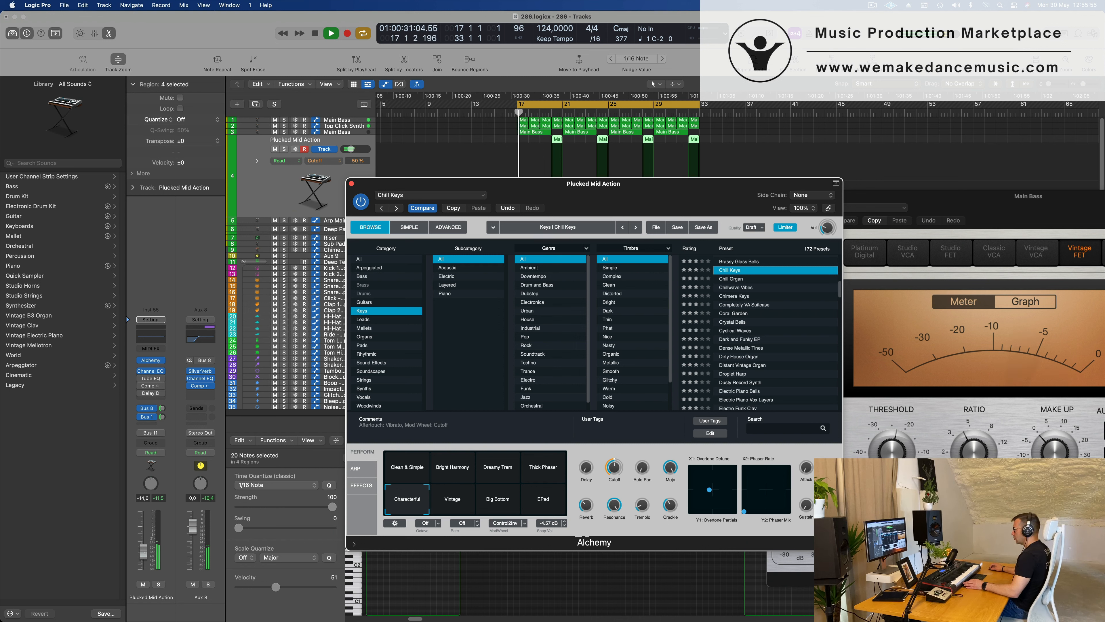
key(super+w)
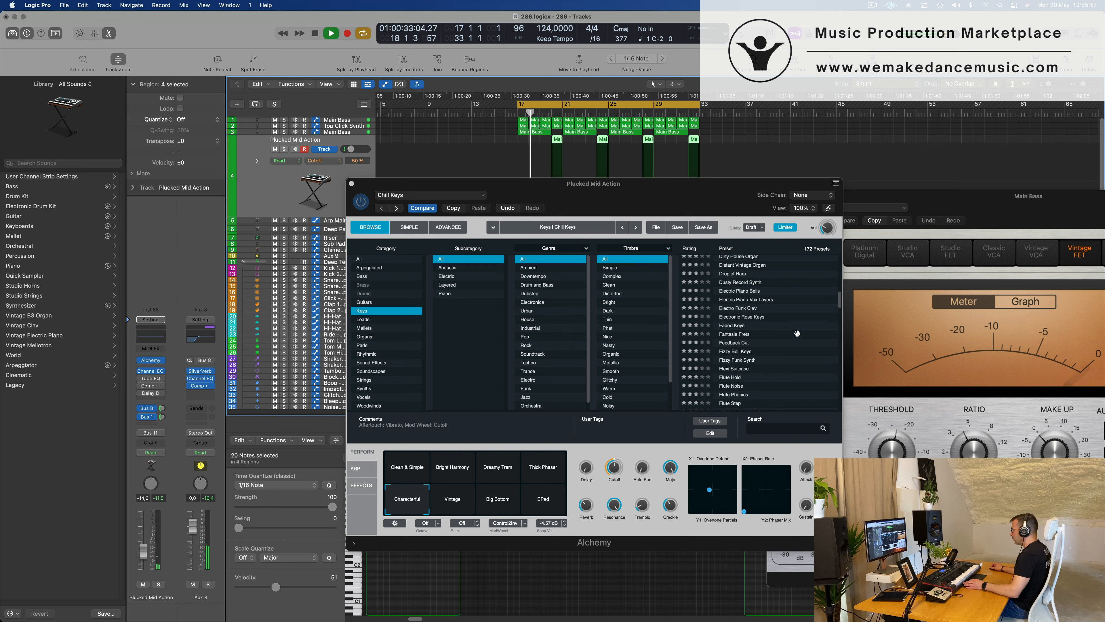
Audition the Flute Hold and Flute Phonics presets in Alchemy on the Plucked Mid Action track.
scroll(797, 333, down, 2)
click(733, 357)
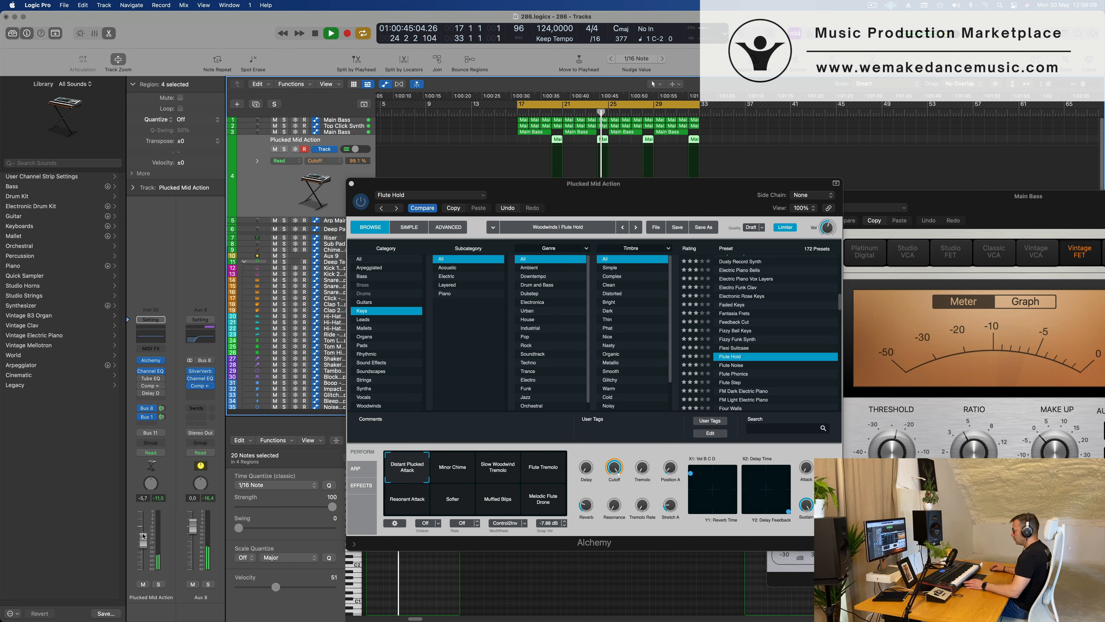
click(735, 373)
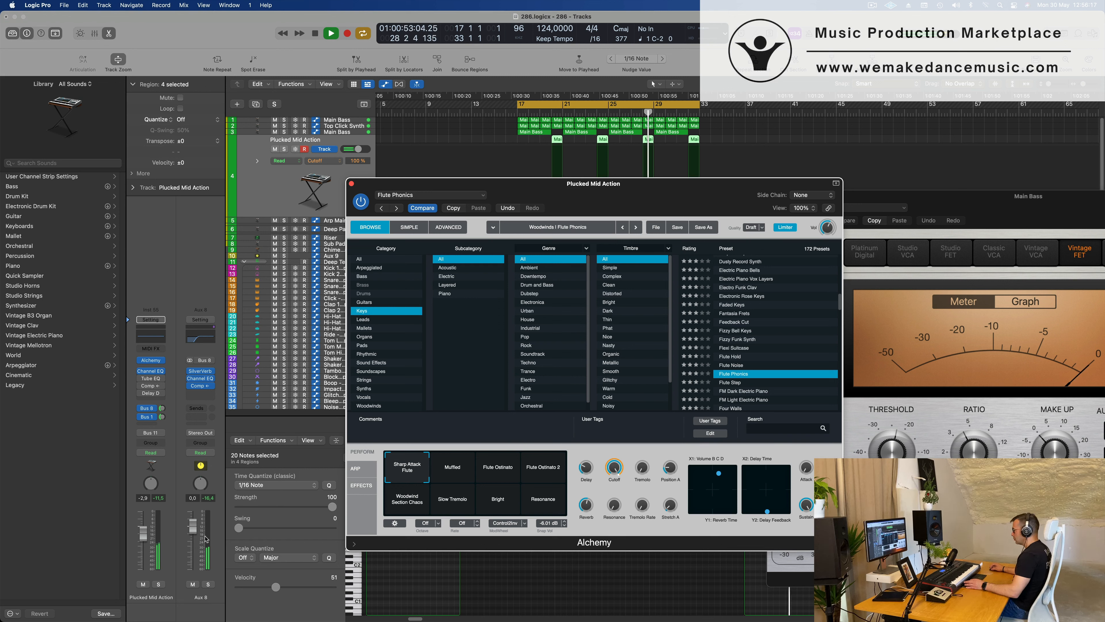
Load the FM Dark Electric Piano preset in Alchemy and raise the Plucked Mid Action track's volume to -0.3 dB.
scroll(744, 379, down, 2)
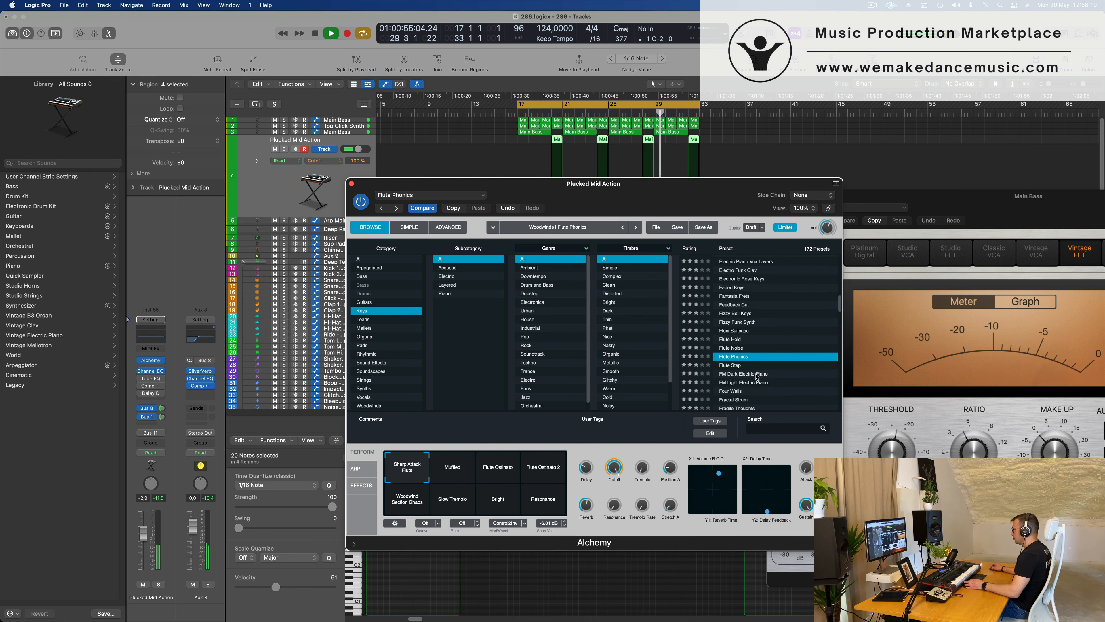
click(743, 374)
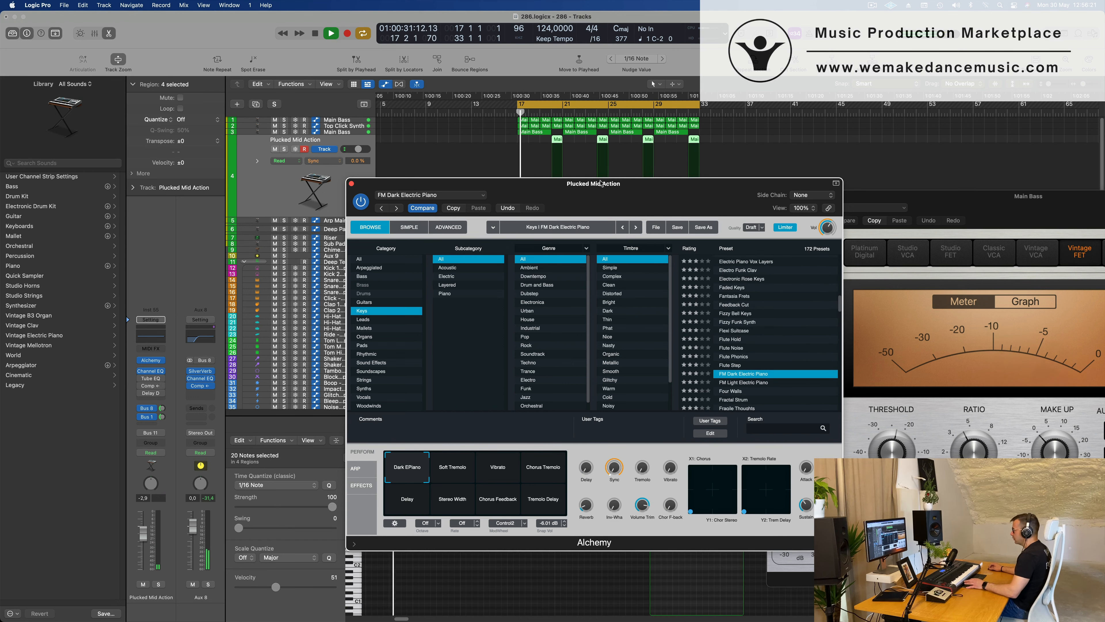
drag(601, 184, 518, 198)
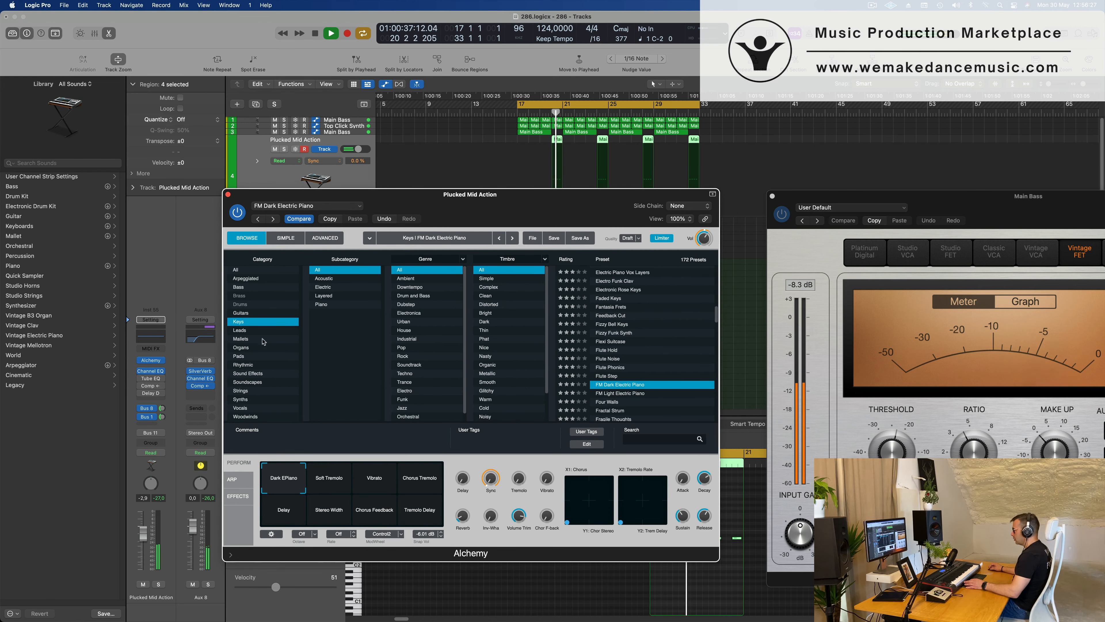
drag(141, 532, 140, 525)
Transpose all notes in the Plucked Mid Action regions up one octave and play back the loop.
drag(585, 208, 533, 332)
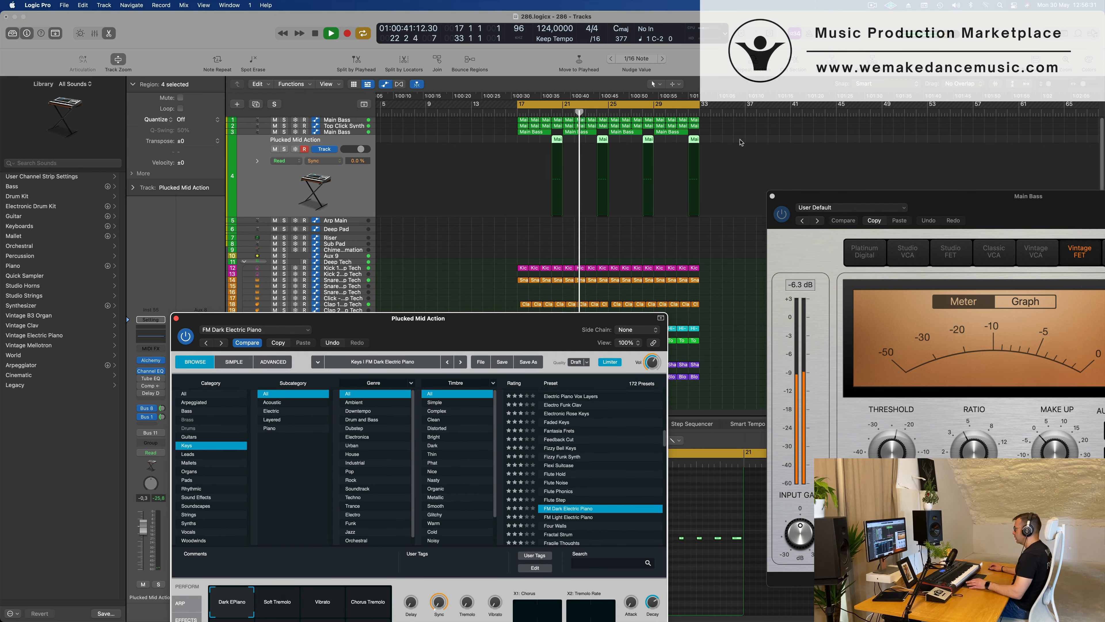
click(717, 509)
key(super+a)
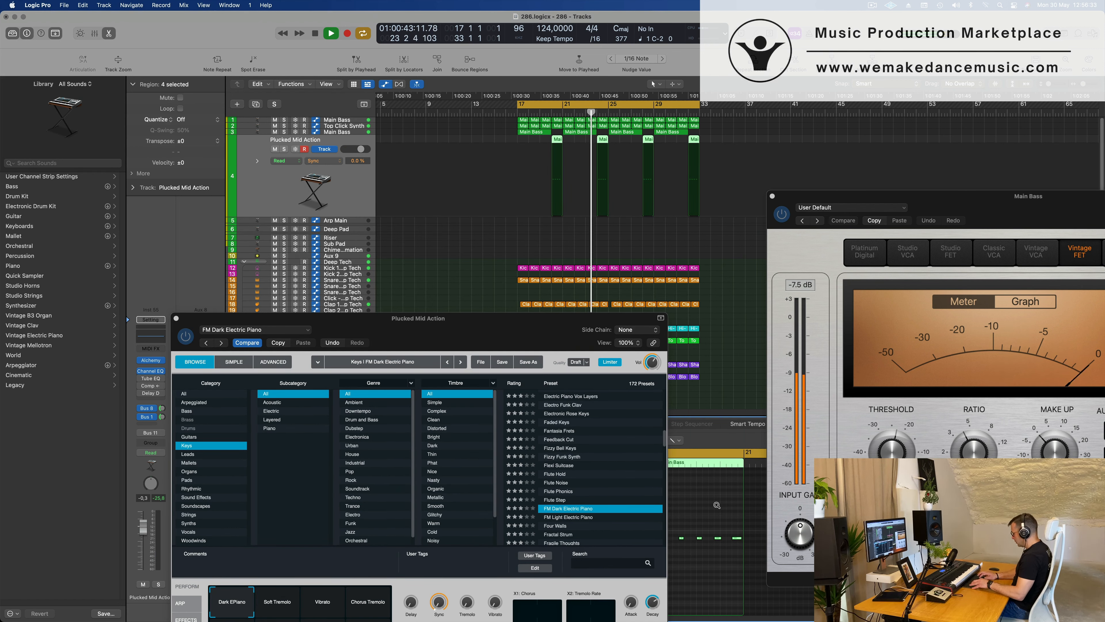
key(alt+shift+Up)
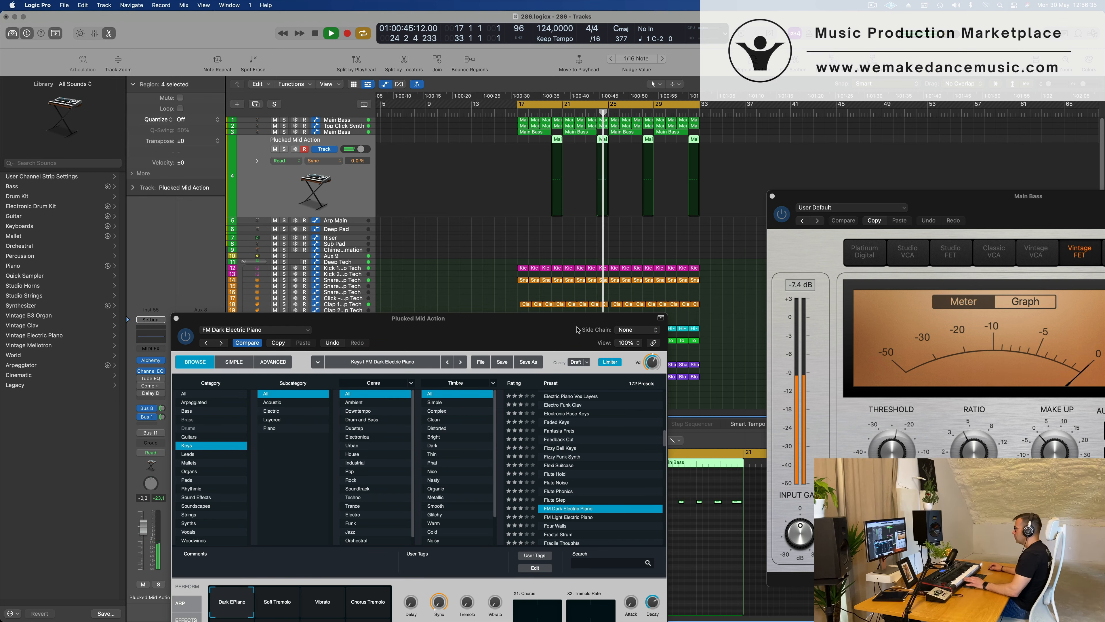
drag(483, 321, 587, 275)
key(space)
key(space)
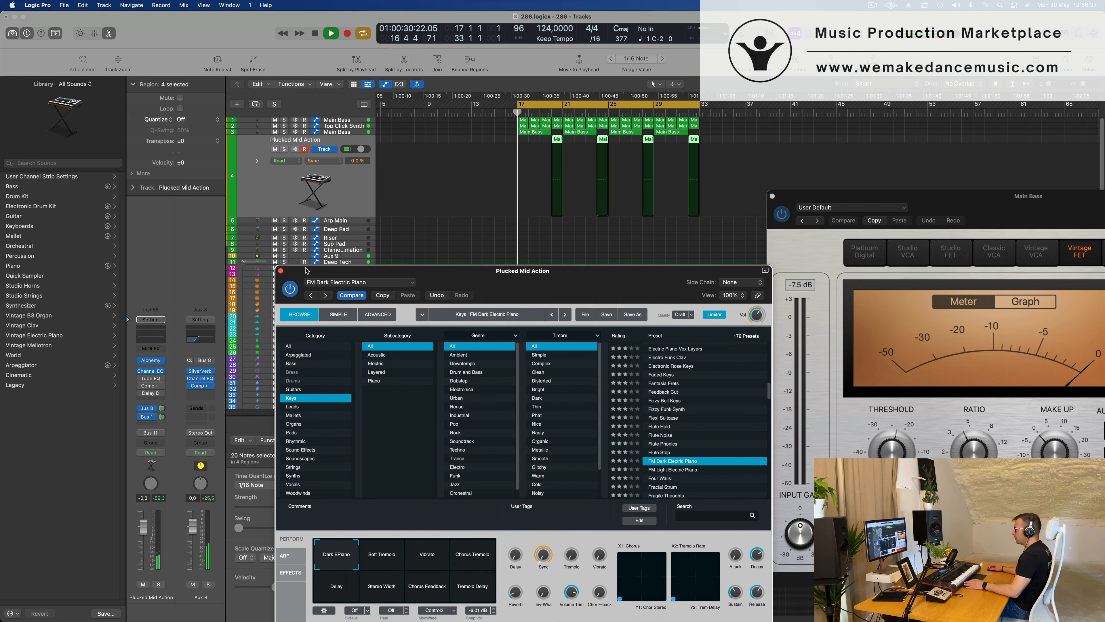
key(super+w)
key(space)
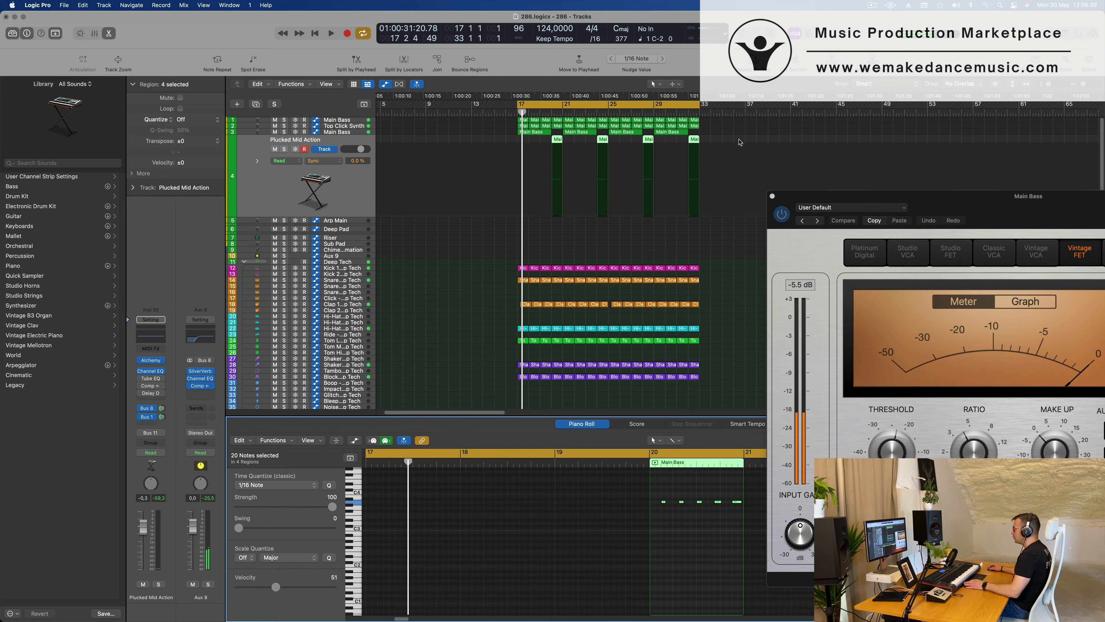
Delete the last four notes in the bar 20 Plucked Mid Action region and lengthen the first into one long sustained note.
drag(740, 141, 530, 150)
scroll(623, 519, down, 5)
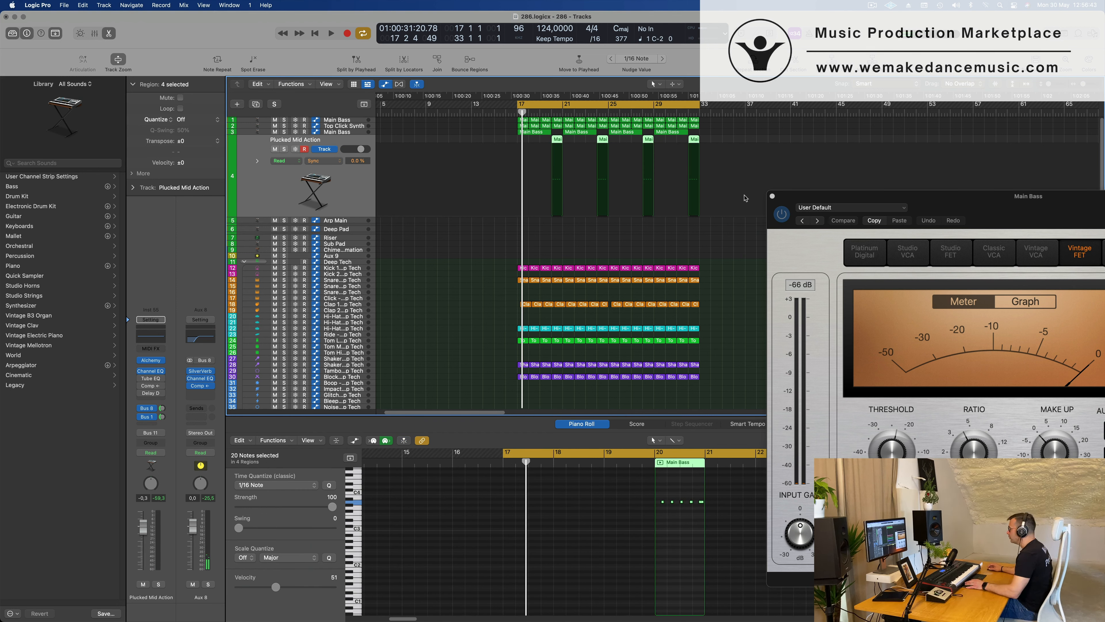
scroll(687, 533, up, 5)
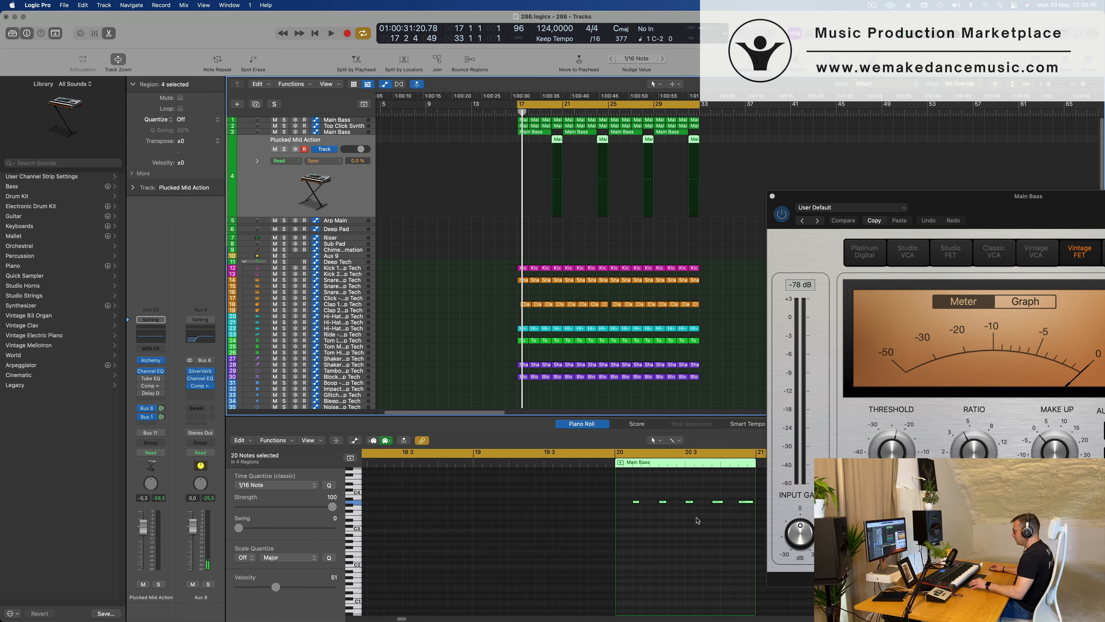
drag(642, 493, 715, 520)
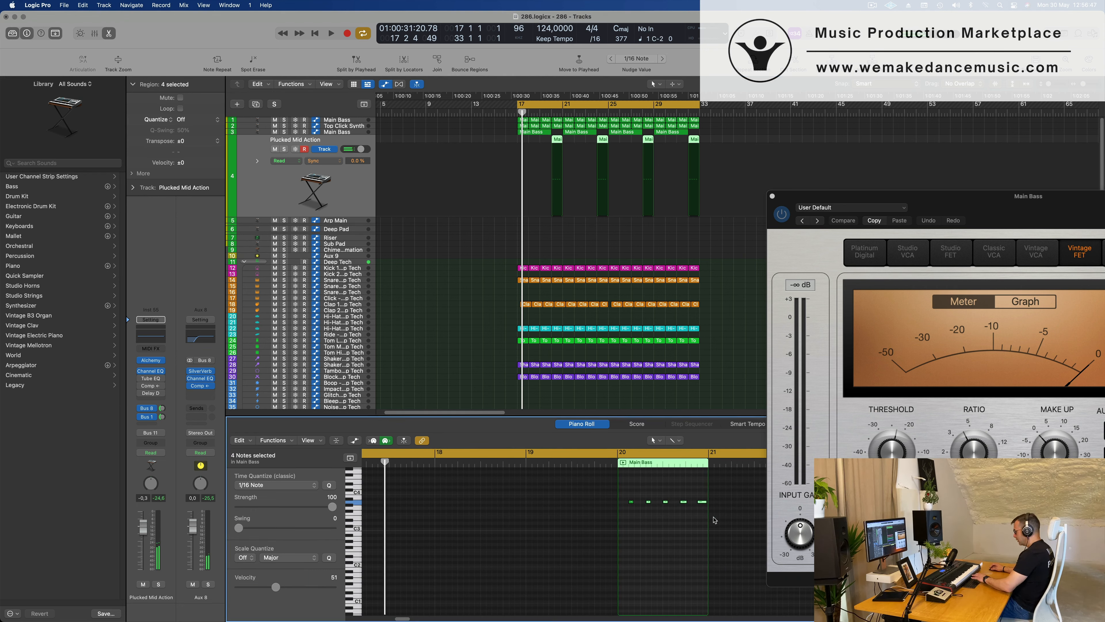
drag(633, 502, 691, 501)
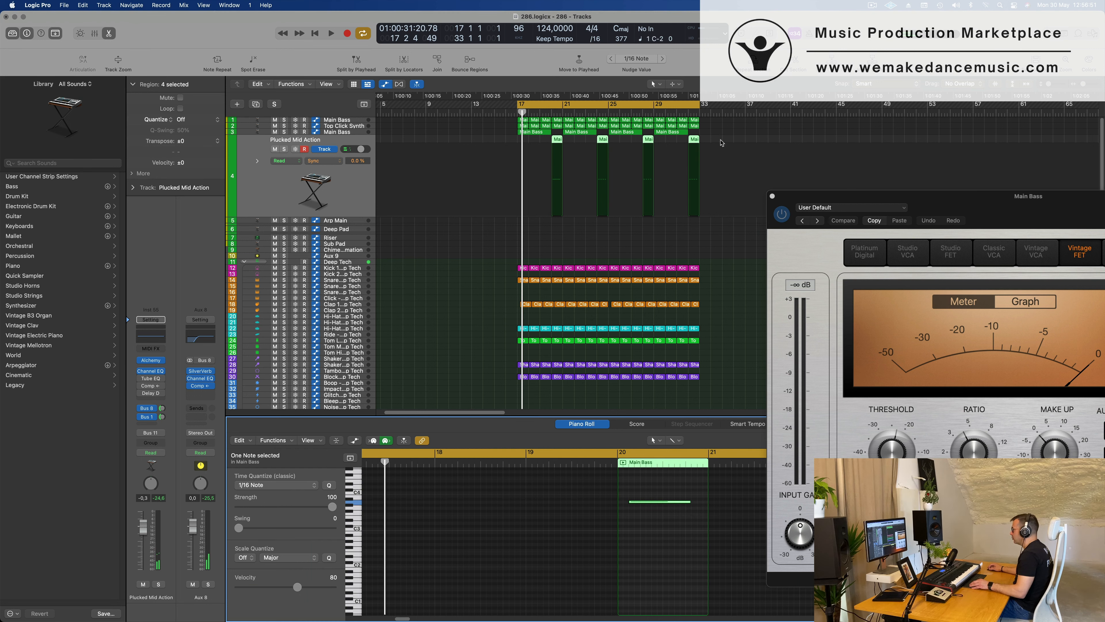
Replace the Plucked Mid Action regions at bars 24, 28 and 32 with copies of the edited bar 20 region.
drag(720, 140, 648, 145)
key(Delete)
click(556, 140)
shift+click(556, 140)
key(space)
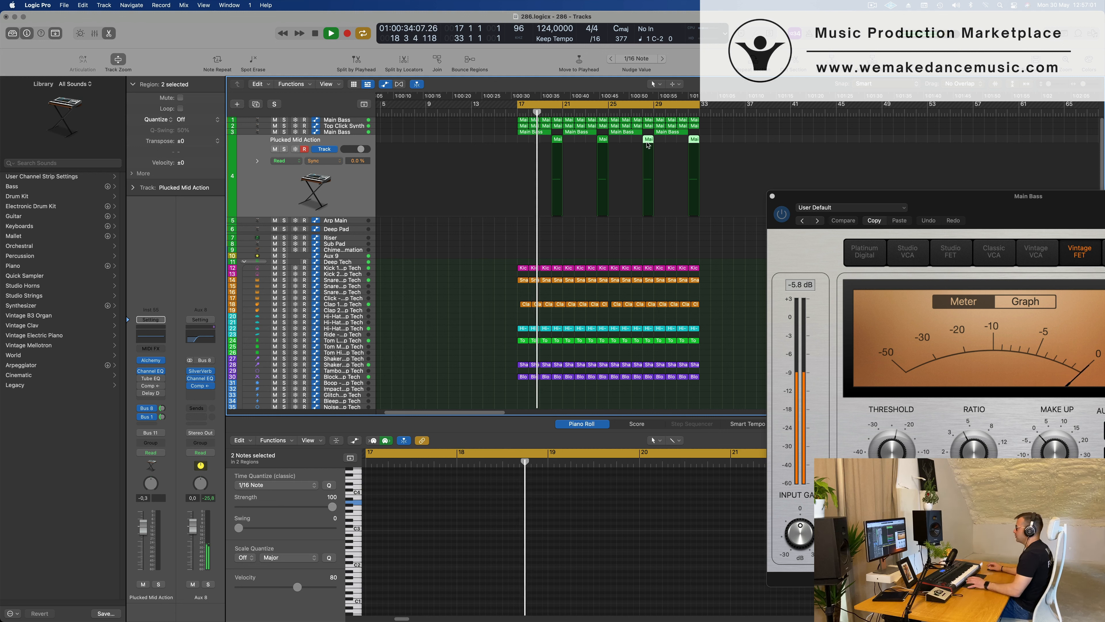
click(350, 188)
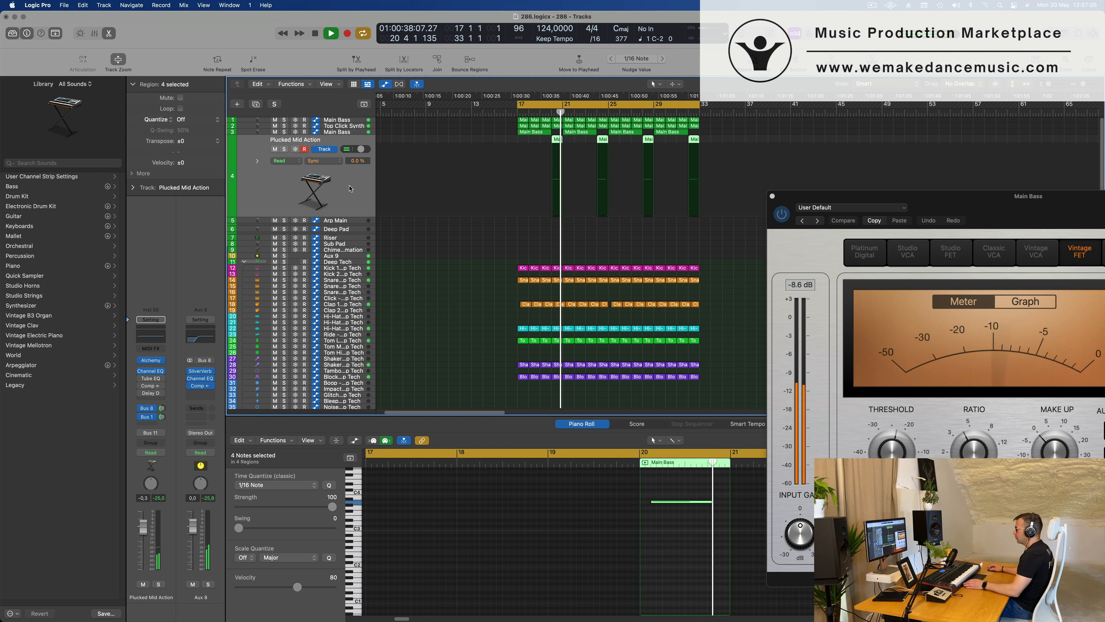
Audition the Chorus Tremolo and Delay variations of FM Dark Electric Piano and settle on Tremolo Delay.
click(151, 361)
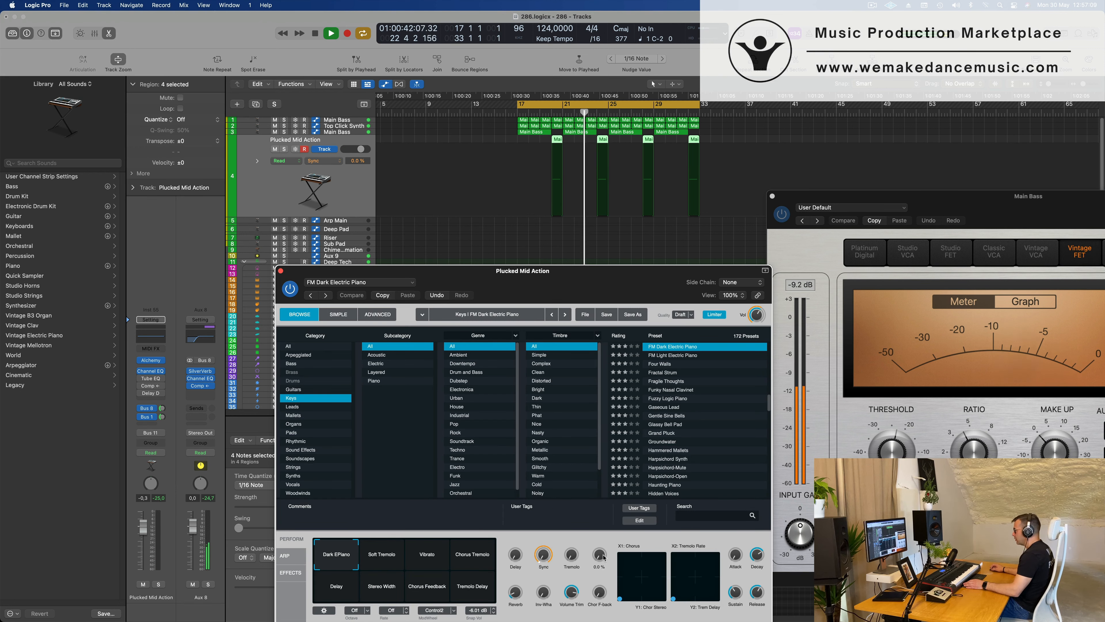
click(462, 561)
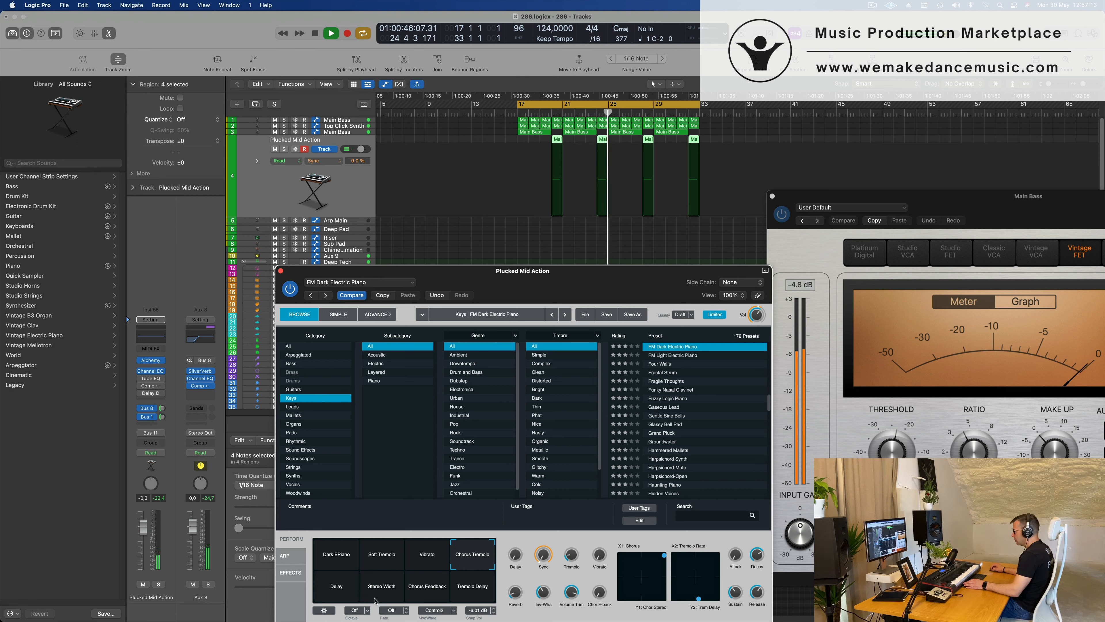
click(338, 591)
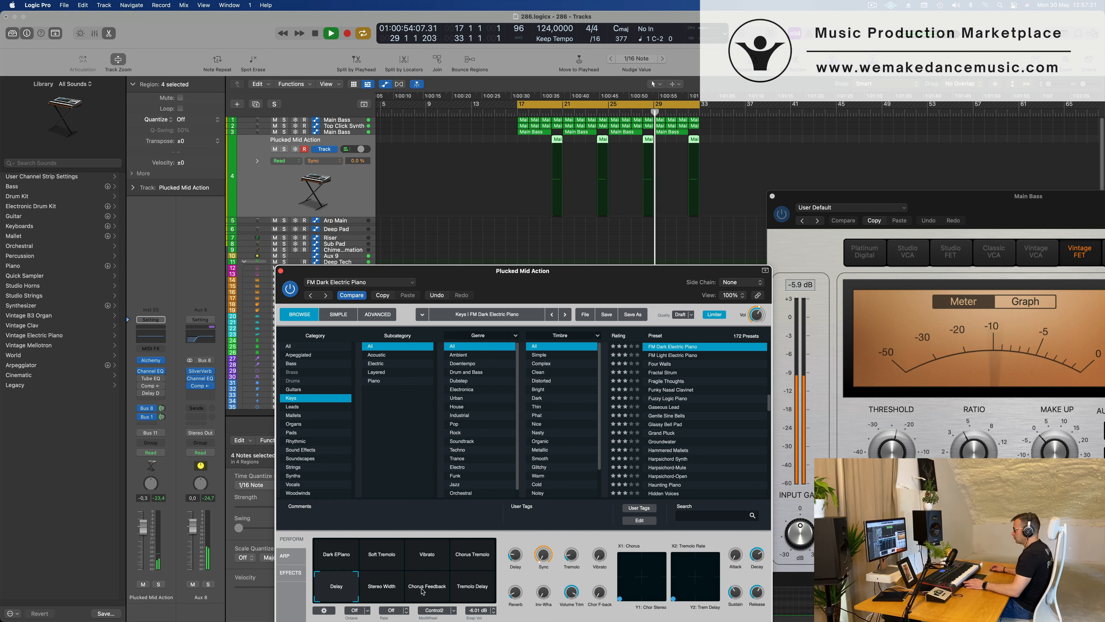
click(464, 588)
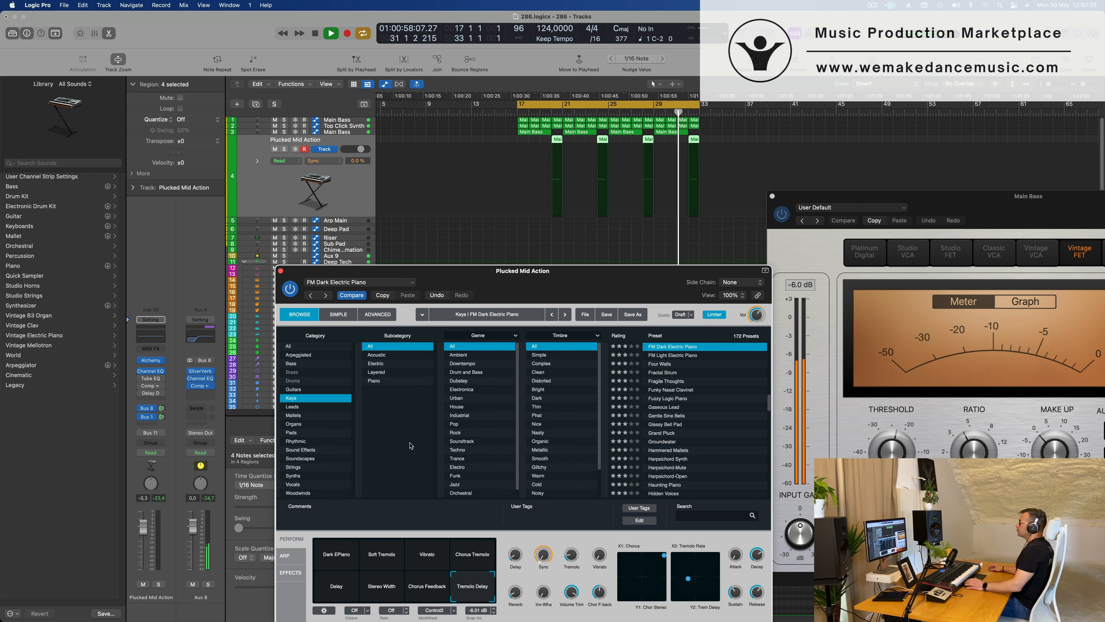
drag(571, 280, 614, 216)
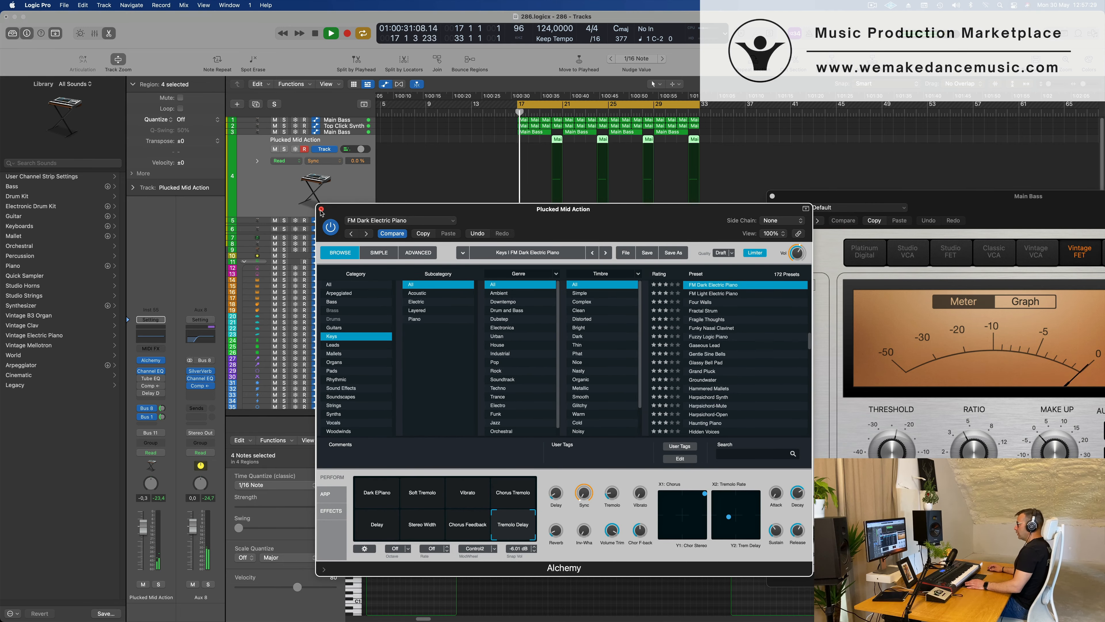
click(322, 209)
Lower the Plucked Mid Action track's volume to -3.0 dB and check it against the loop.
drag(143, 534, 142, 538)
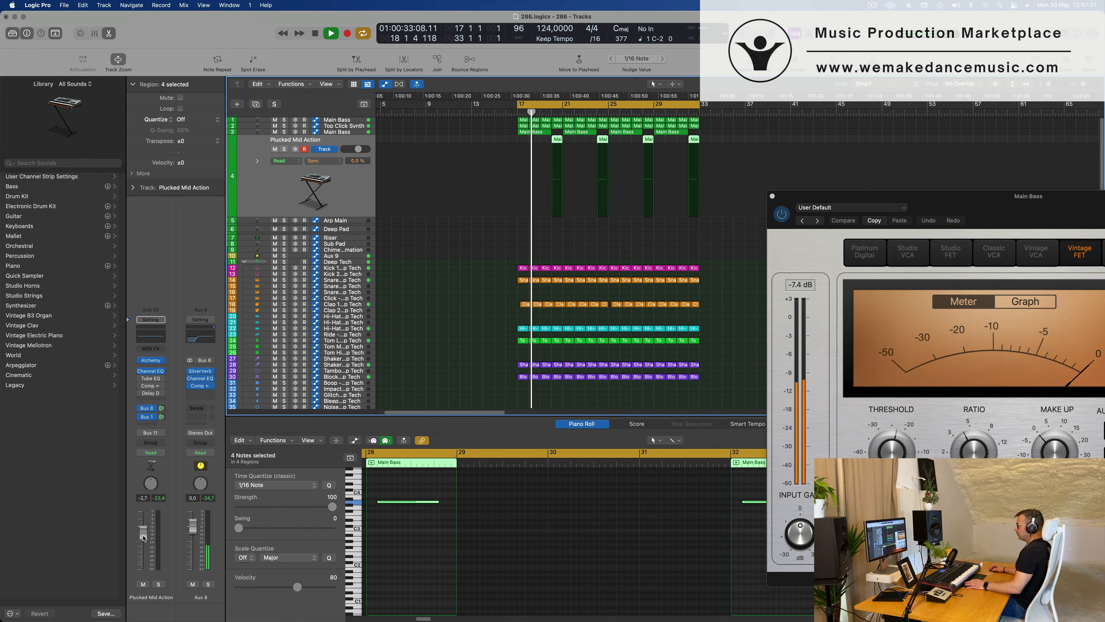
key(space)
key(space)
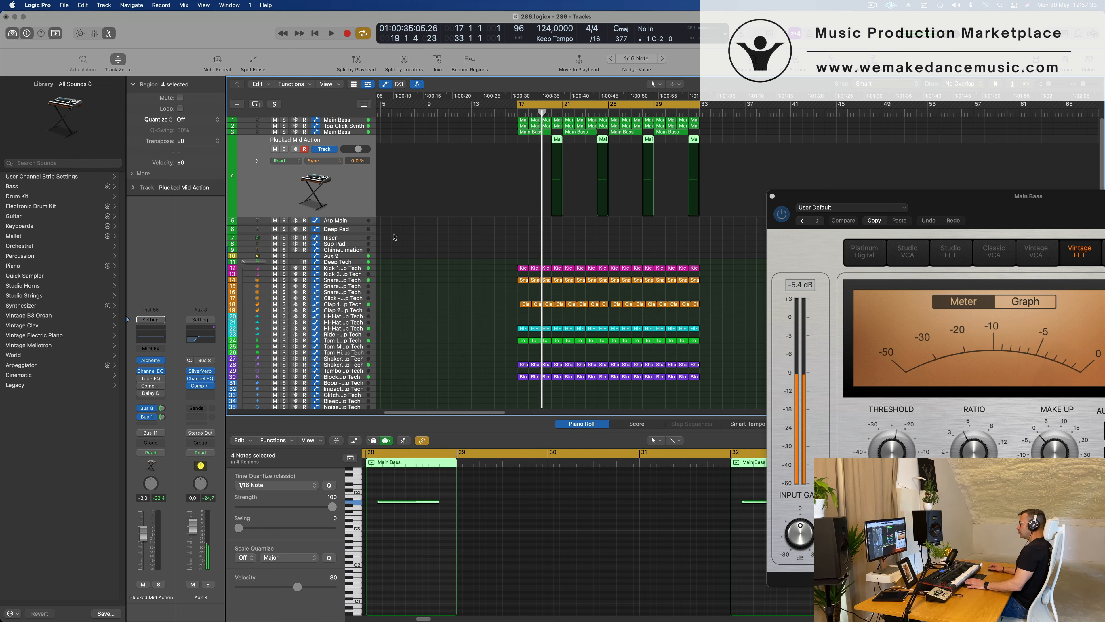
Copy the one-bar Main Bass region at bar 17 from the first track to the Arp Main track.
click(348, 222)
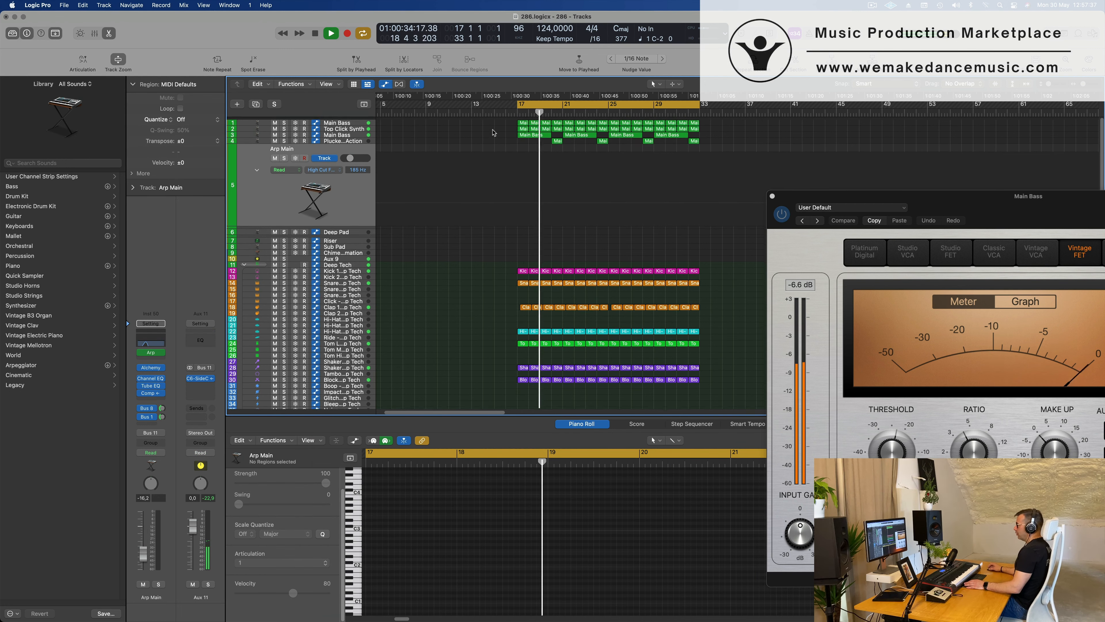
click(524, 121)
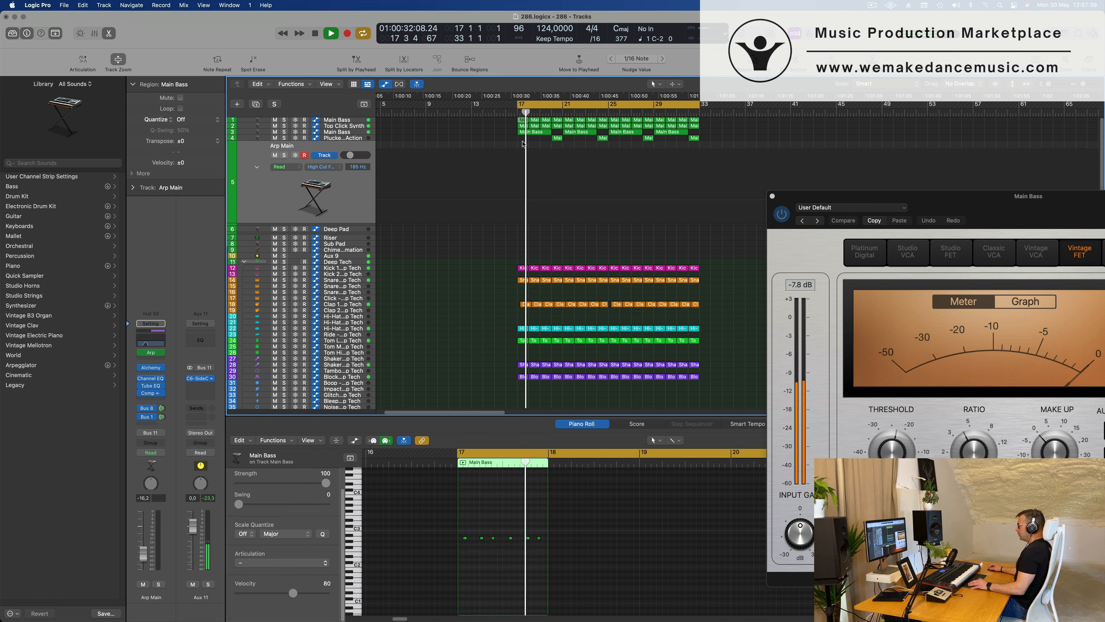
alt+drag(523, 122, 523, 168)
key(space)
scroll(442, 538, up, 5)
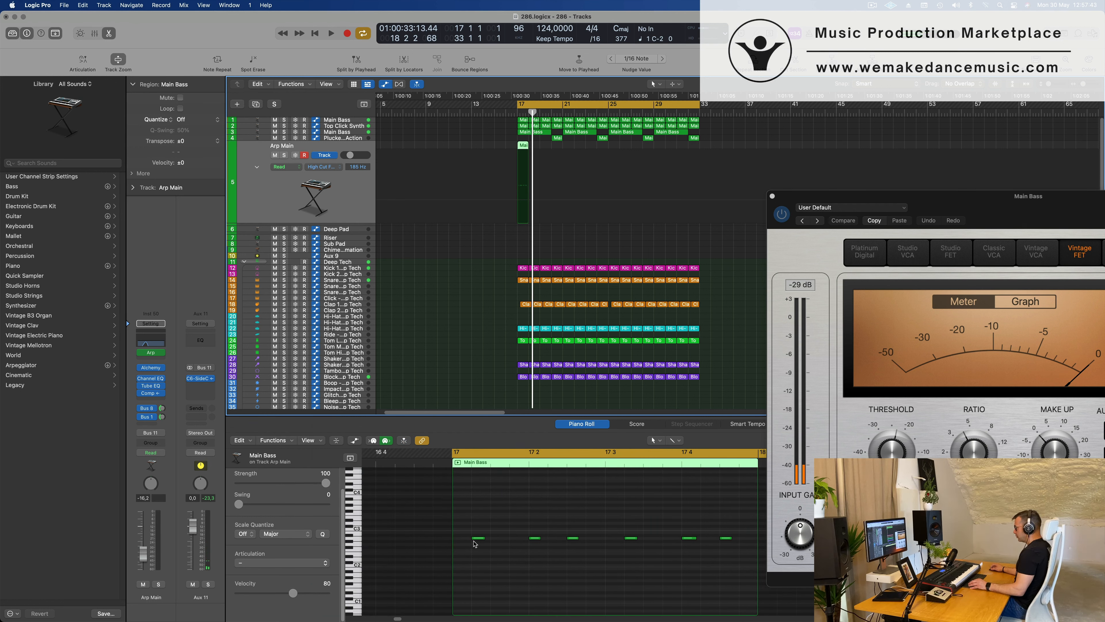
Reduce the Arp Main region at bar 17 to a three-note Asus4 chord sustained for the whole bar and play it back.
double_click(477, 539)
drag(517, 527, 742, 565)
key(Delete)
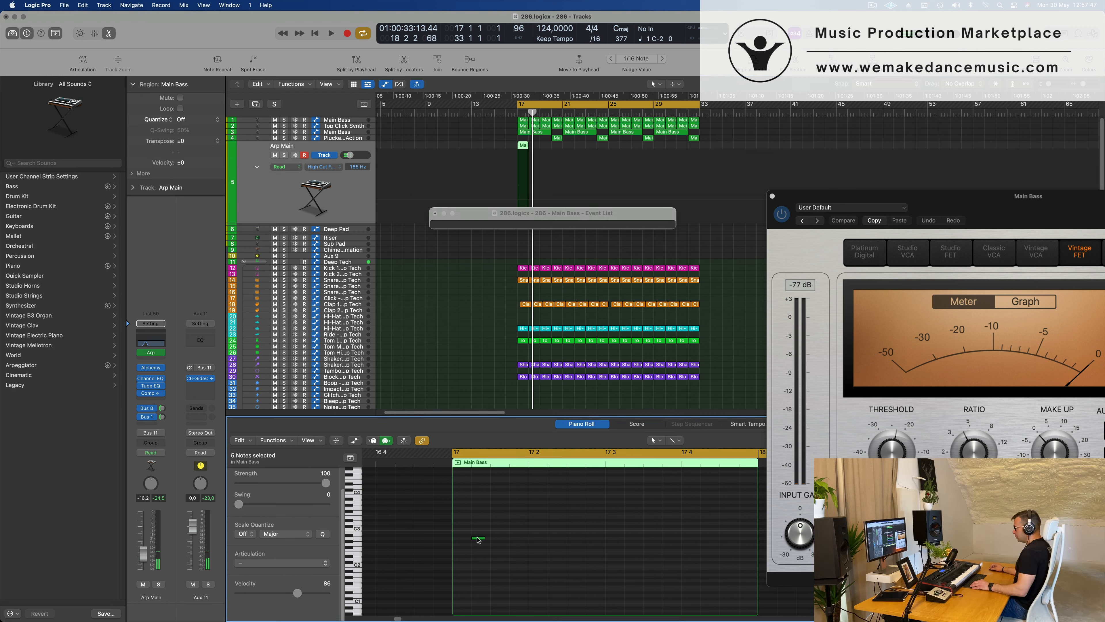
drag(477, 541, 759, 524)
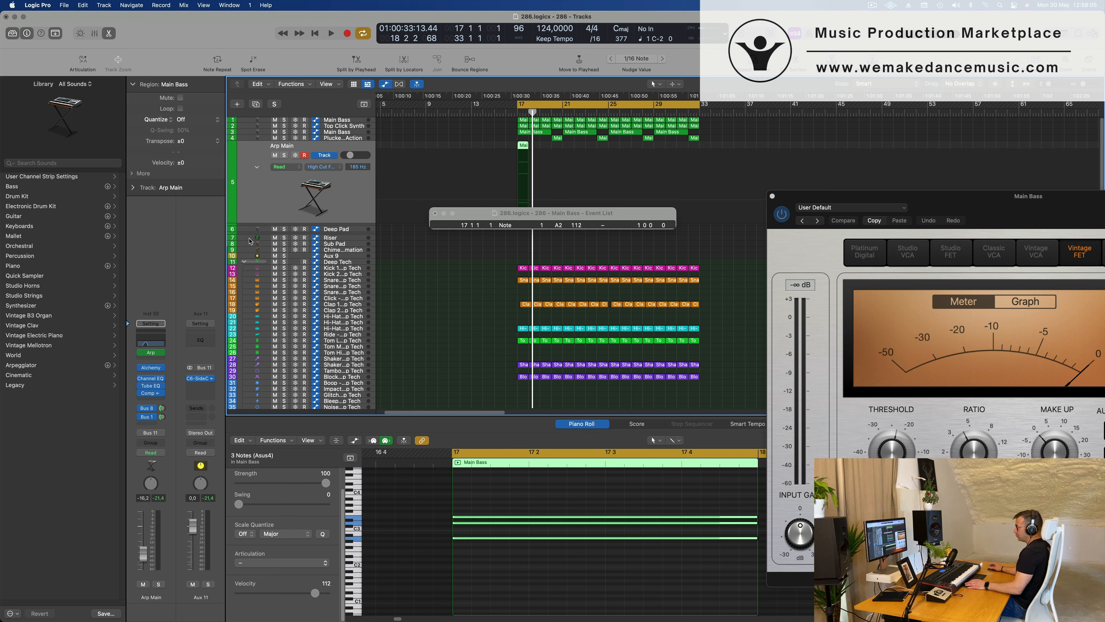
key(space)
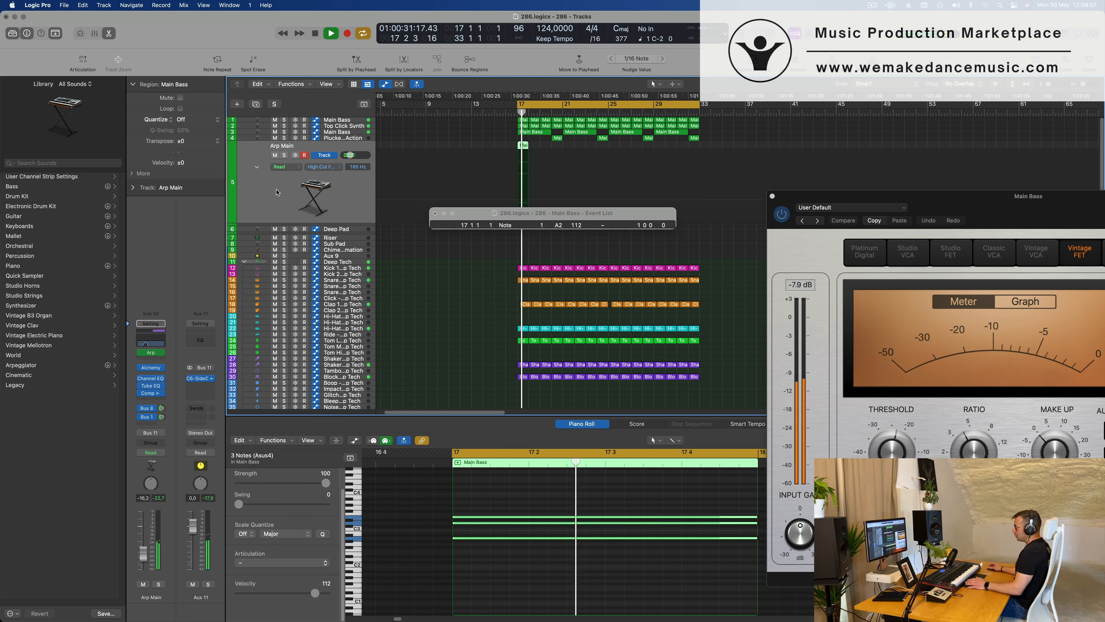
Ramp the Arp Main high-cut frequency automation across bar 17 up to about 1210 Hz, checking the sweep in the Channel EQ.
click(152, 340)
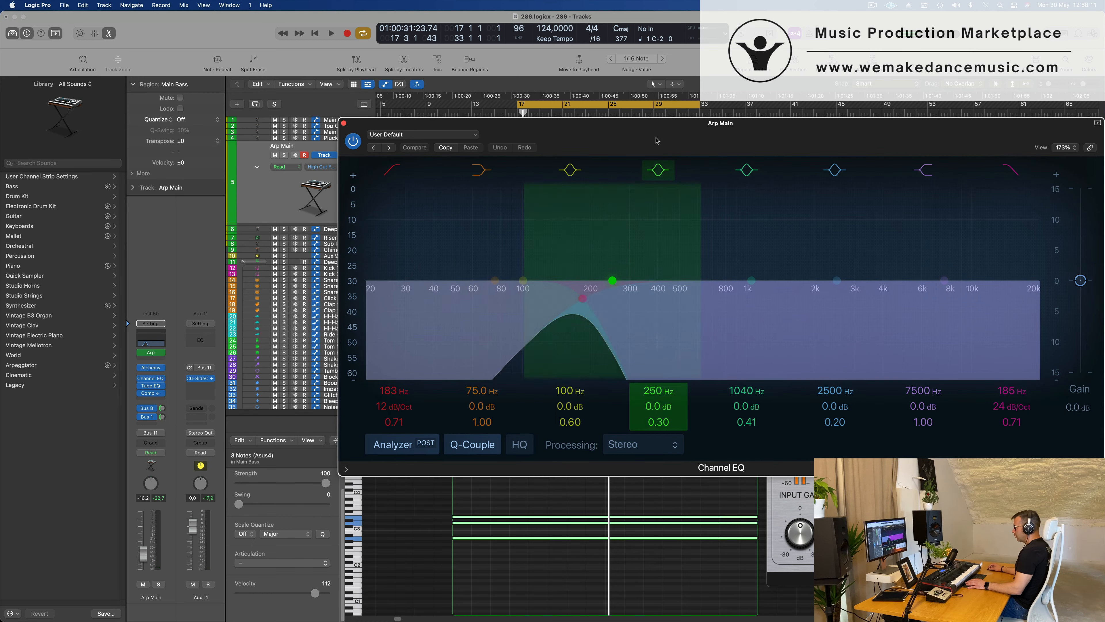
drag(635, 123, 870, 143)
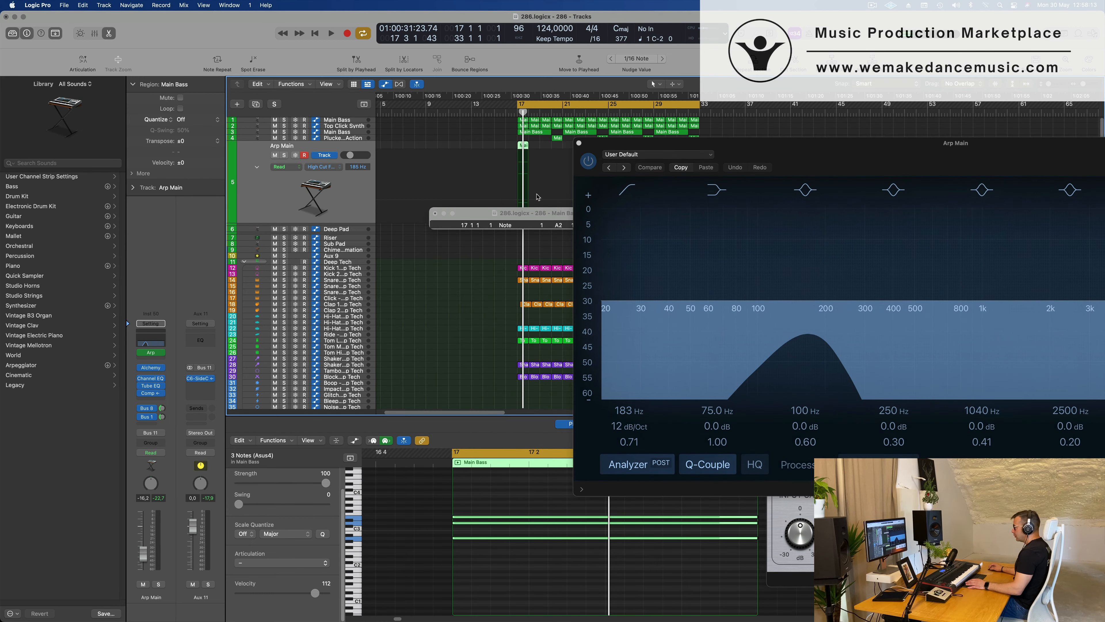
drag(527, 220, 529, 255)
click(518, 201)
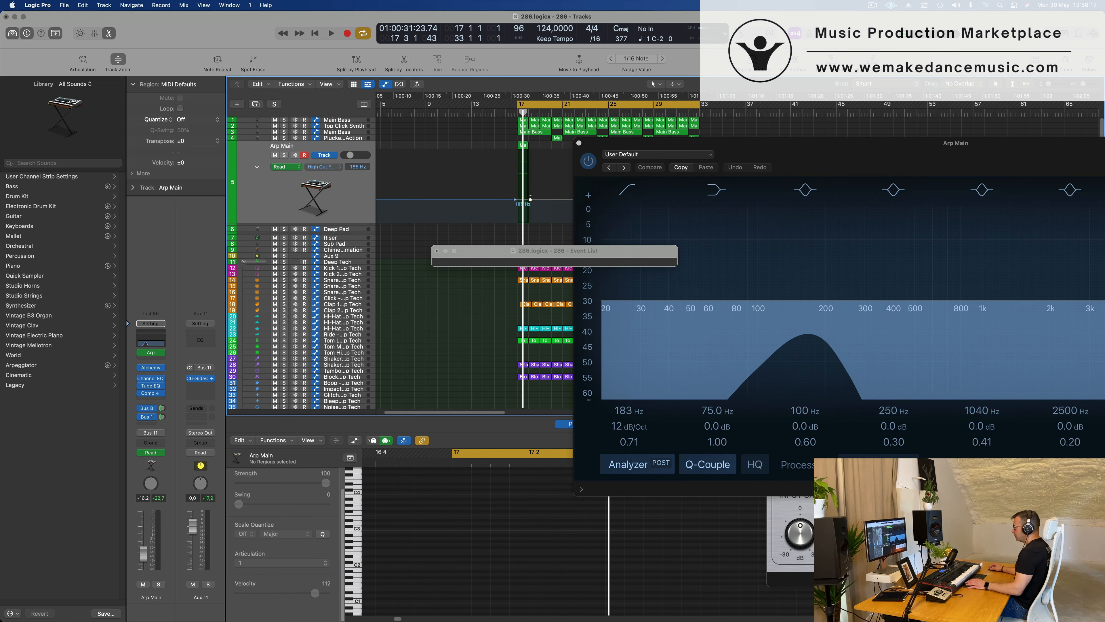
drag(530, 199, 530, 180)
key(space)
drag(931, 146, 702, 339)
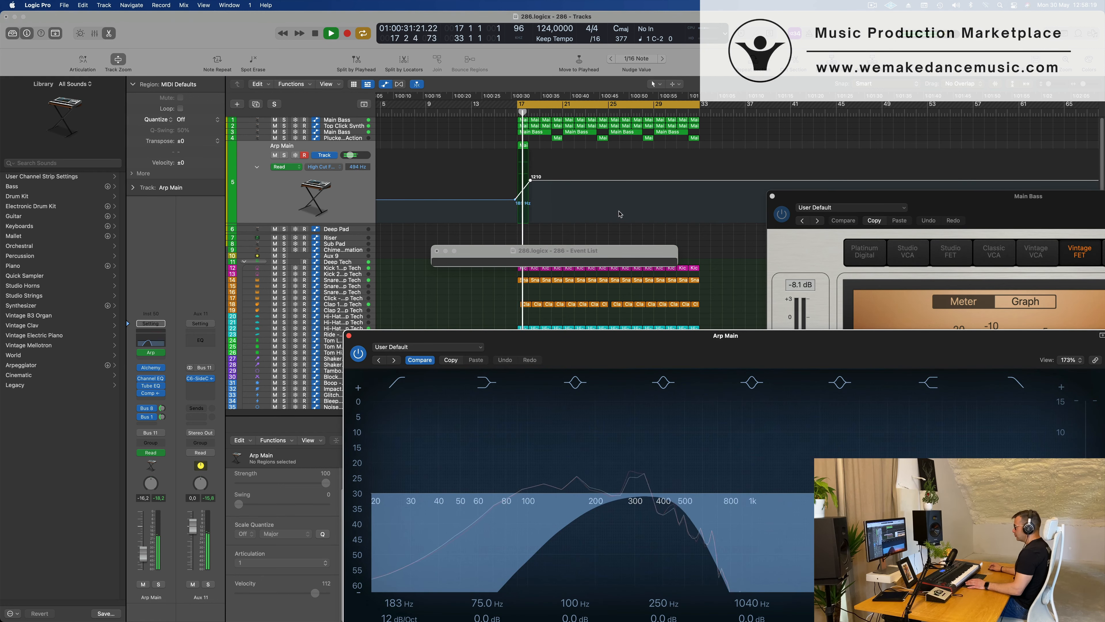
key(space)
Repeat the one-bar Arp Main region with its filter automation up to bar 33.
drag(573, 147, 507, 151)
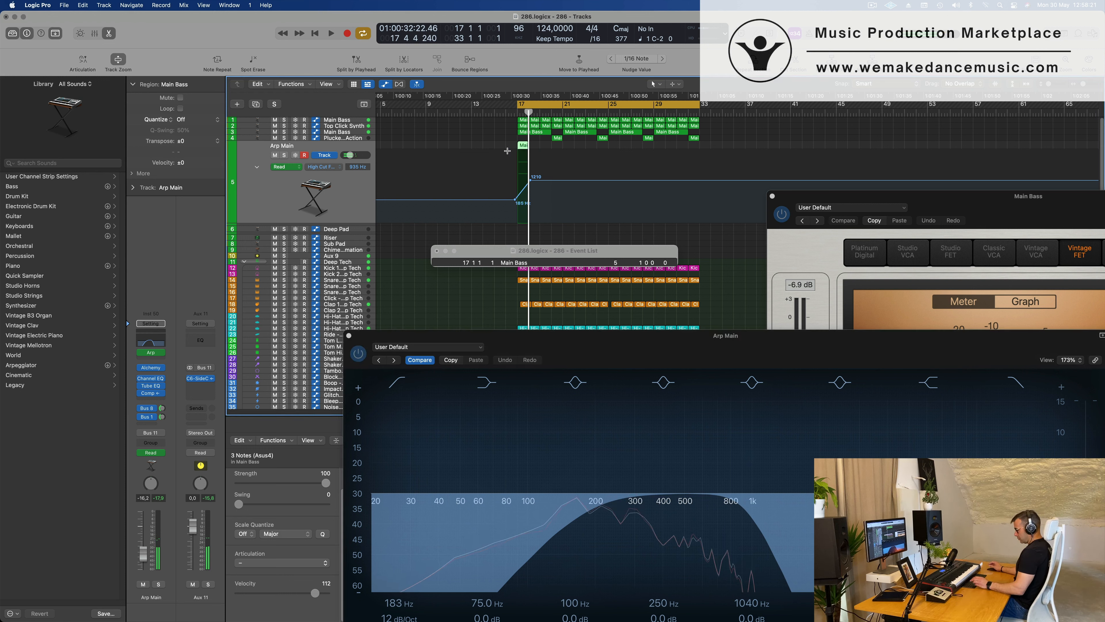
key(super+r)
key(super+r)
key(super+r)
key(super+r)
key(super+r)
key(super+r)
key(super+r)
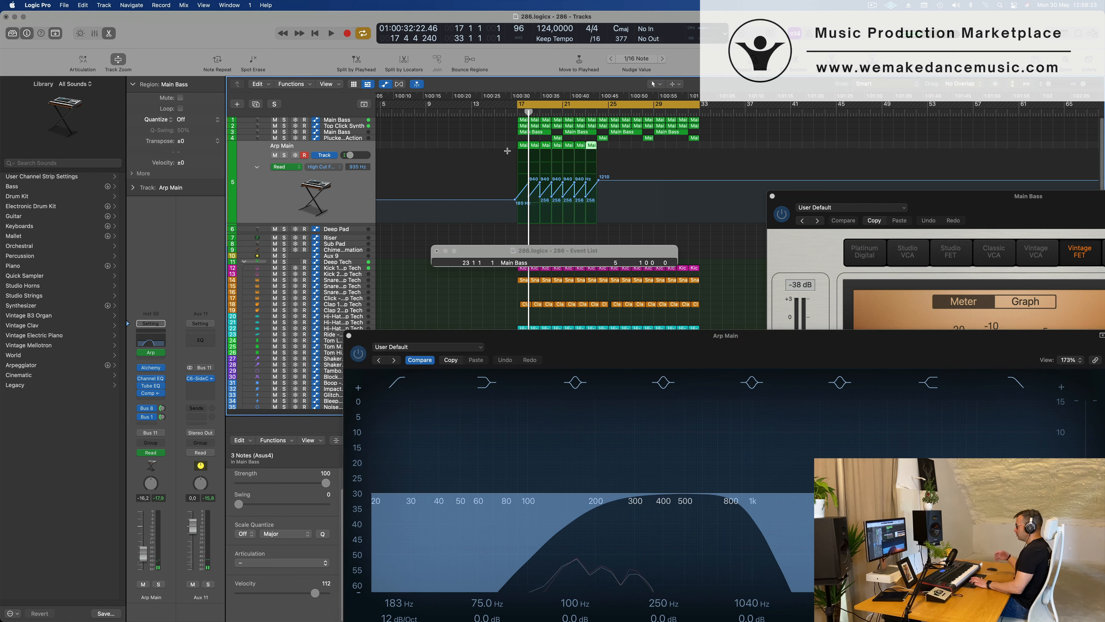
key(super+r)
key(super+r)
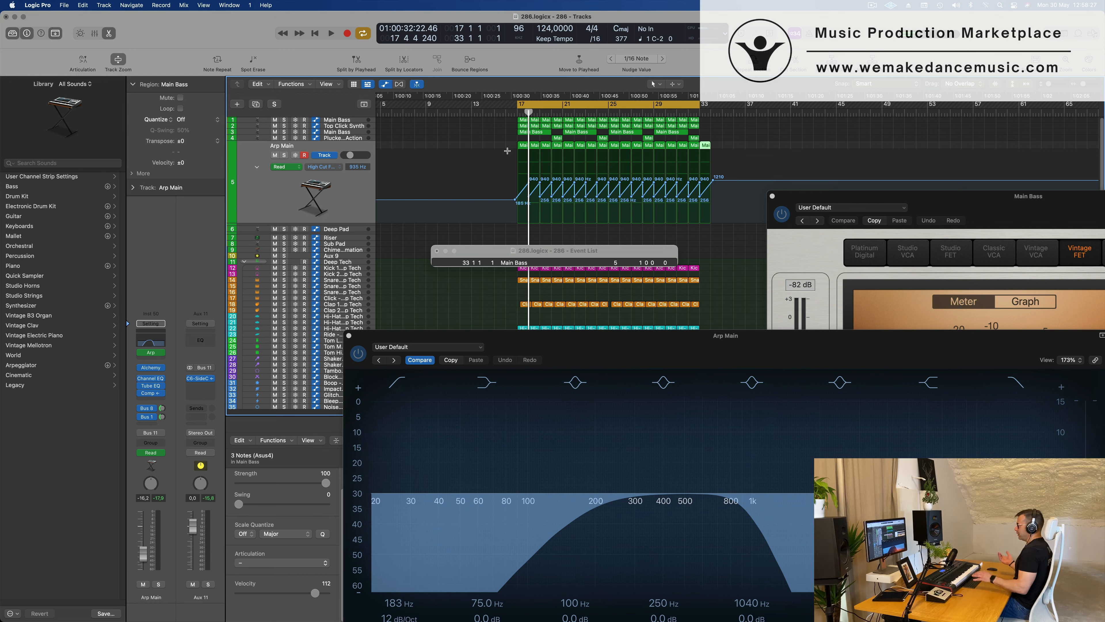
Undo the Arp Main region repeats beyond bar 25.
key(super+z)
key(super+z)
key(super+z)
key(super+z)
key(super+z)
key(super+z)
key(super+z)
key(super+z)
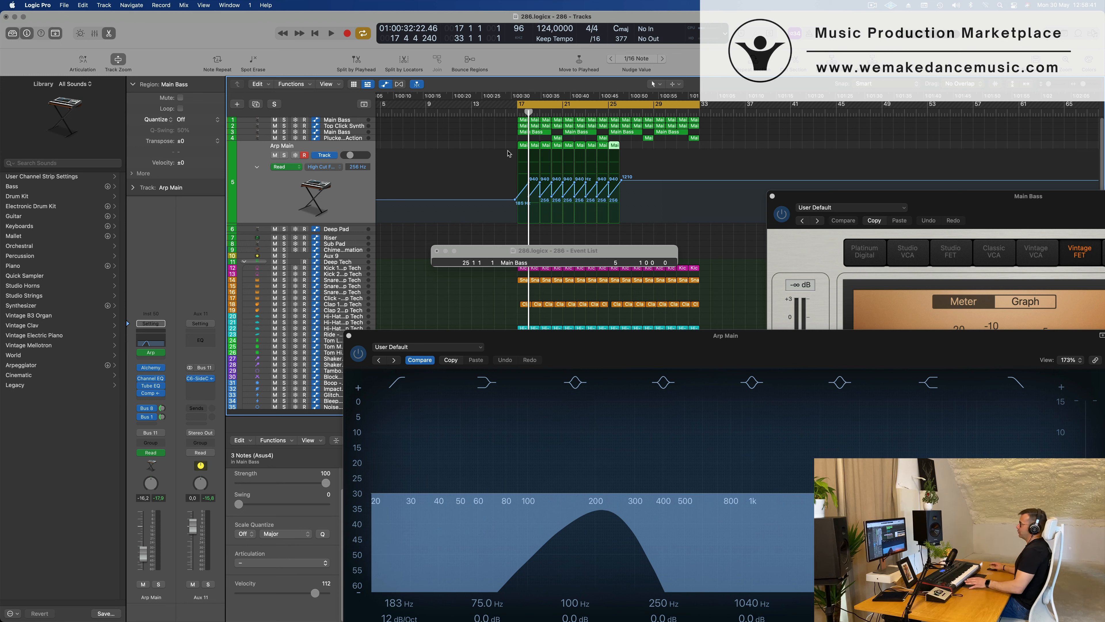
Copy the nine Arp Main regions with their automation to bar 26 and delete the two copies from bar 33 onward.
click(333, 207)
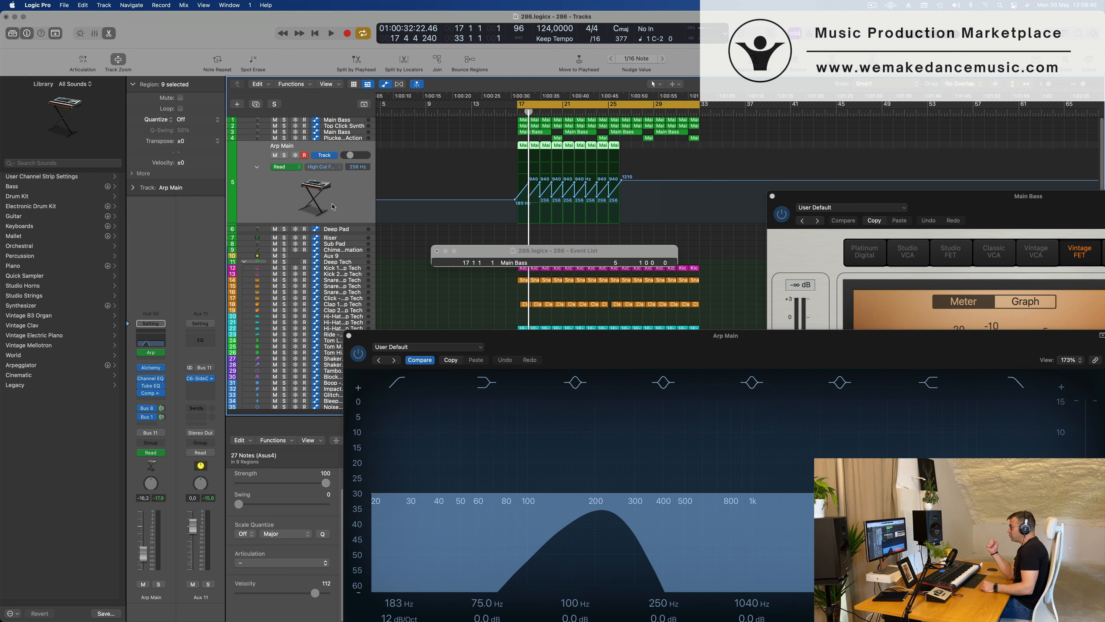
key(space)
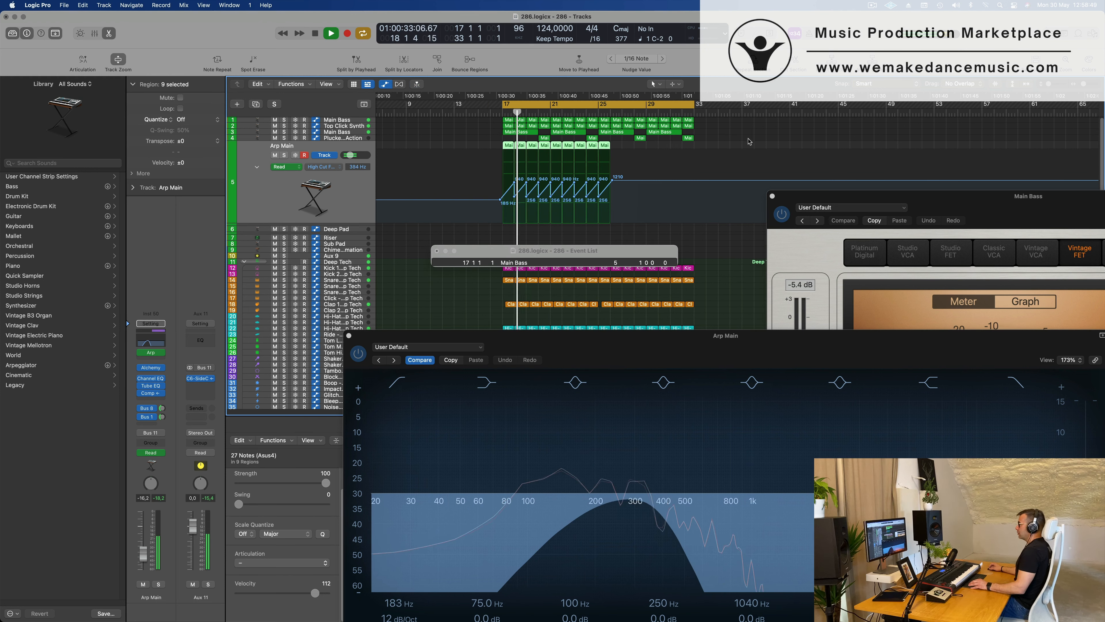
click(510, 153)
click(515, 150)
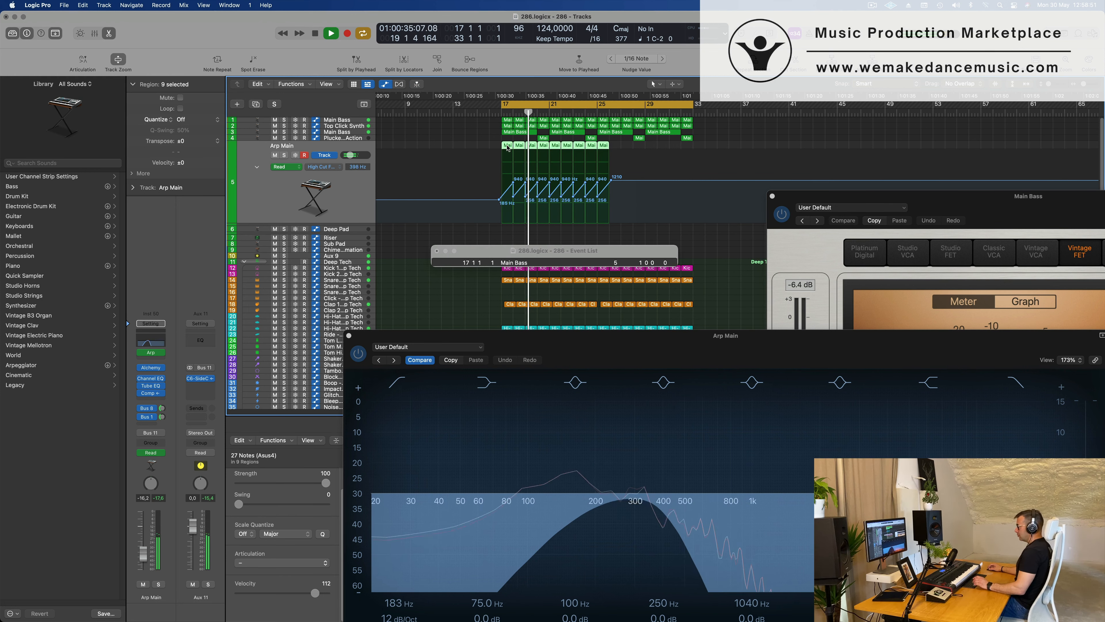
key(super+r)
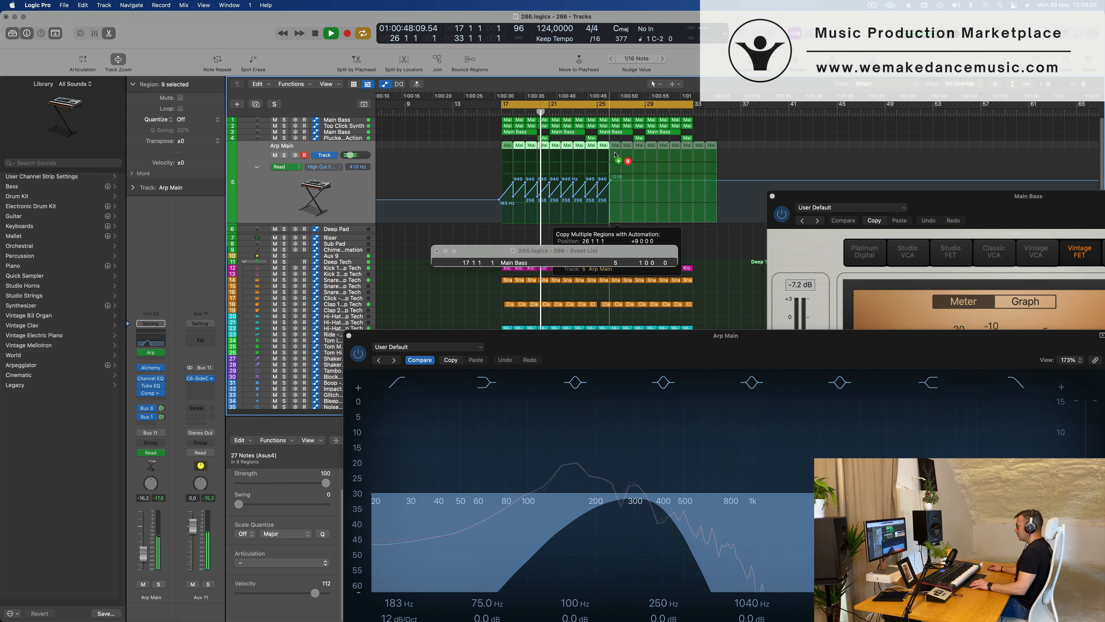
drag(724, 150, 701, 146)
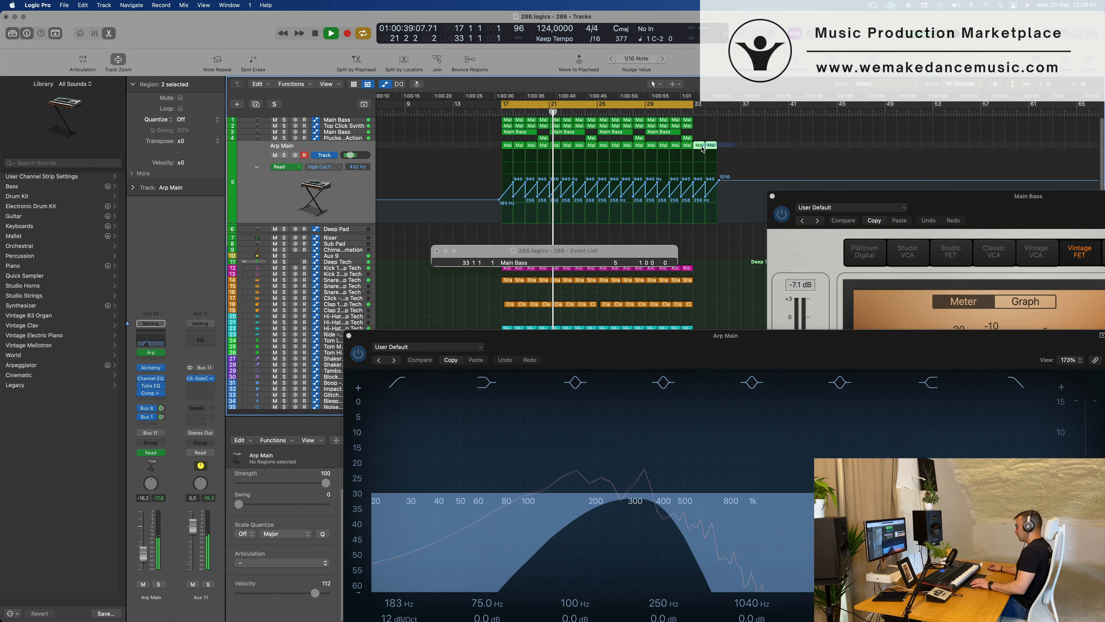
key(Delete)
Replay the loop with the Arp Main regions selected and set the track's Bus 8 send to about -13.8 dB.
click(322, 148)
key(Return)
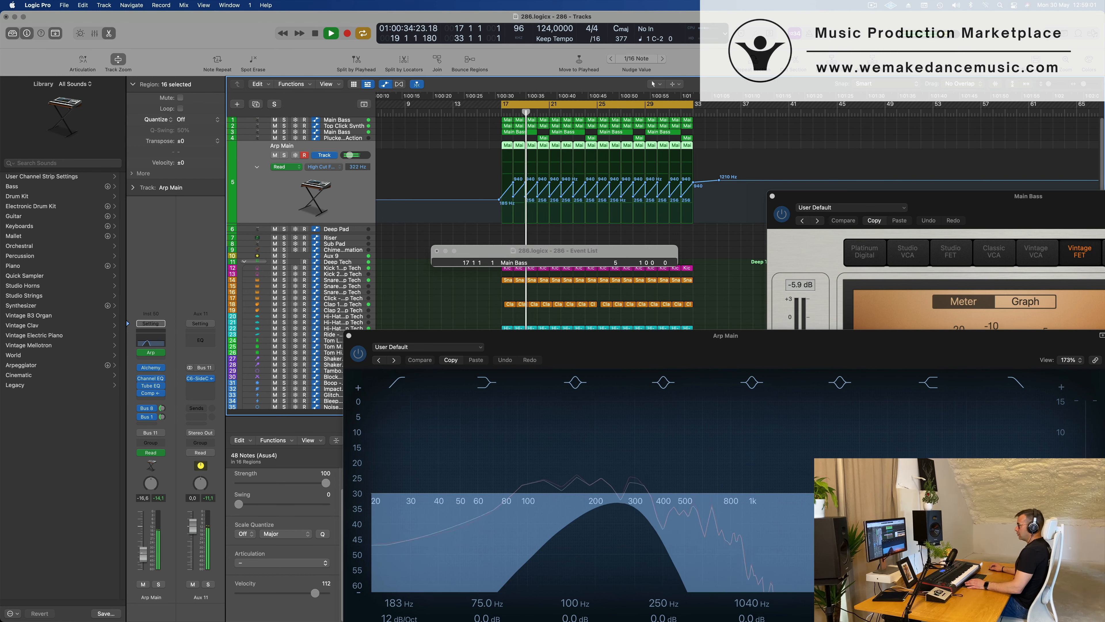
click(162, 408)
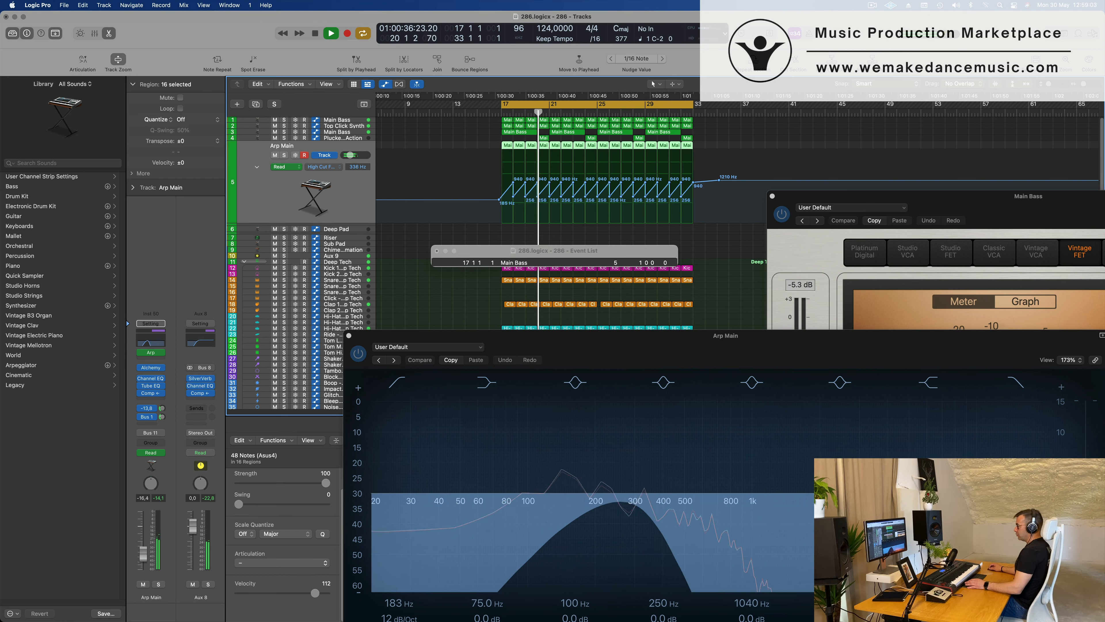
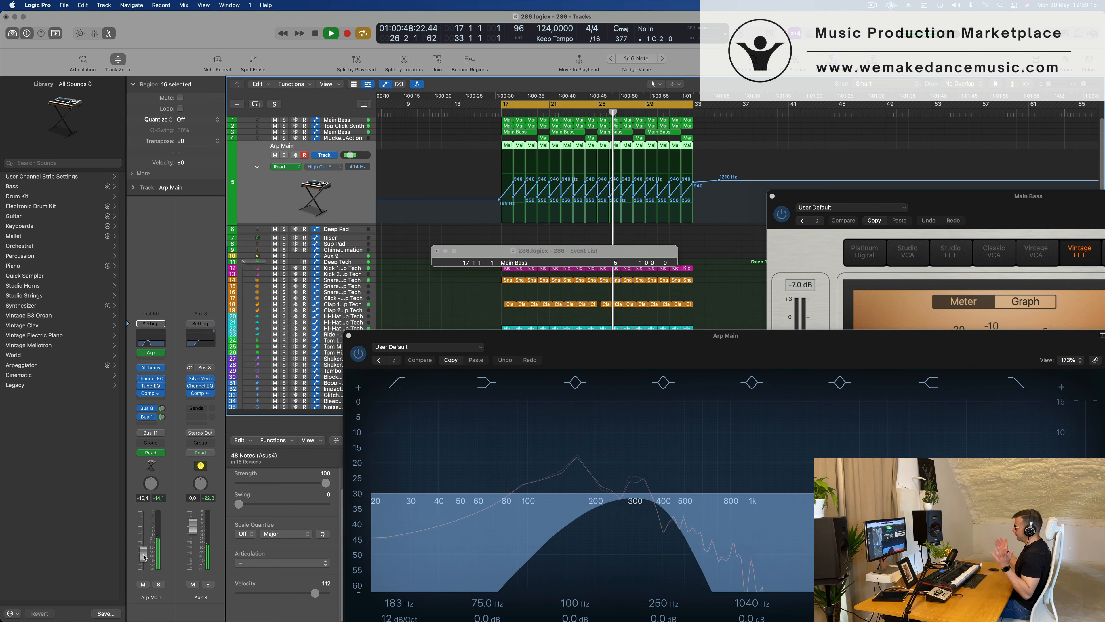
Close the Arp Main Channel EQ window and the floating Event List.
drag(664, 347, 398, 203)
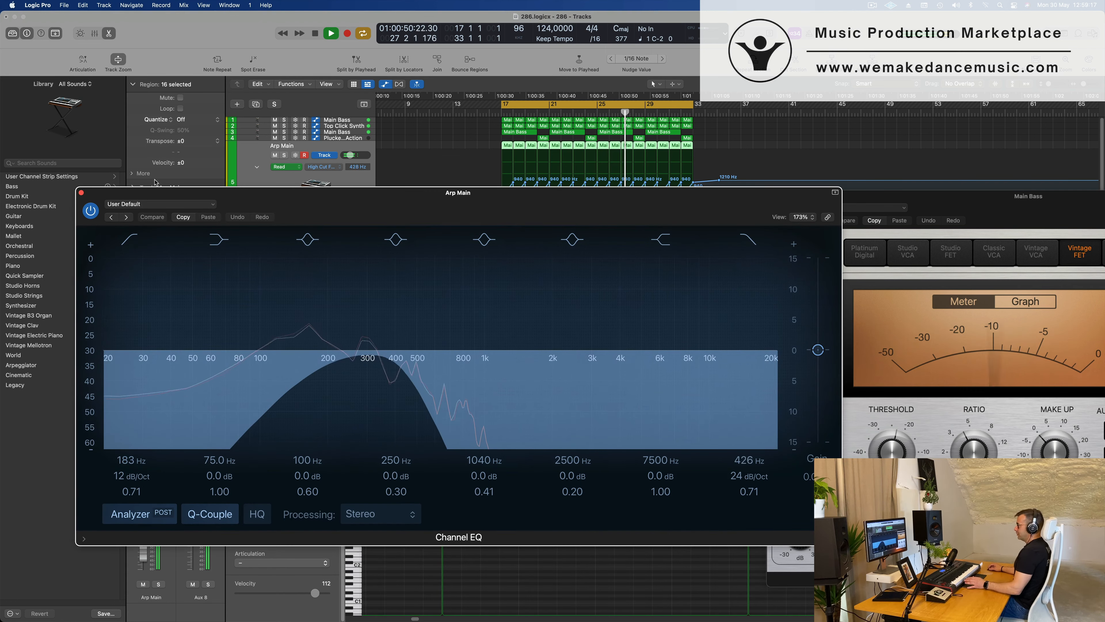
click(81, 192)
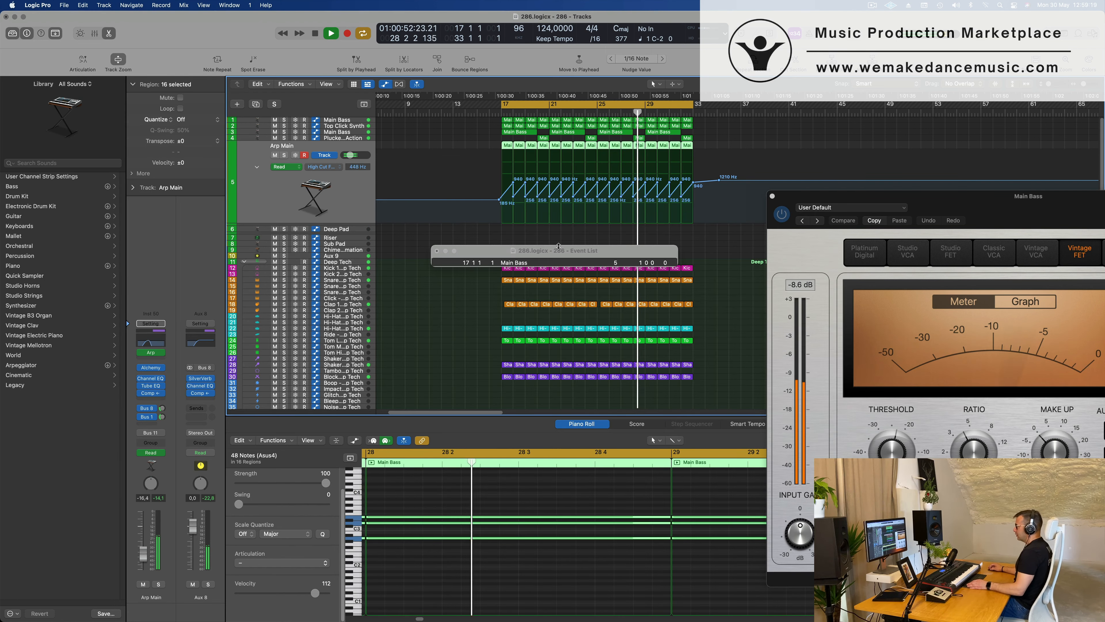
drag(441, 251, 409, 254)
click(405, 254)
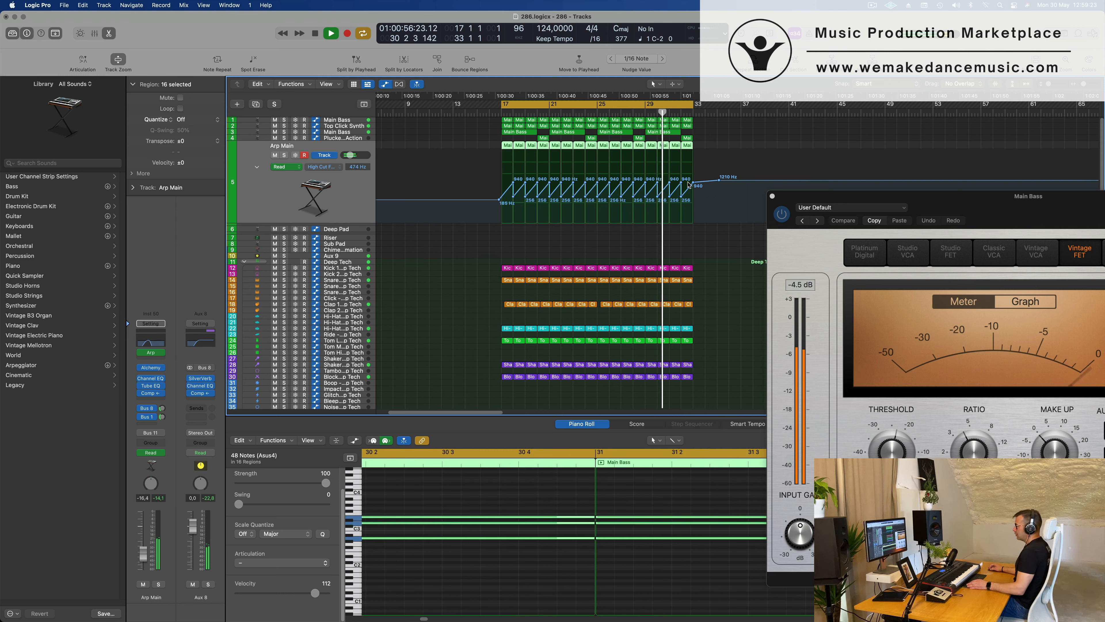
Replace Arp Main's high-cut sawtooth automation from bar 25 with a single ramp rising to about 7850 Hz at bar 33.
drag(695, 186, 597, 182)
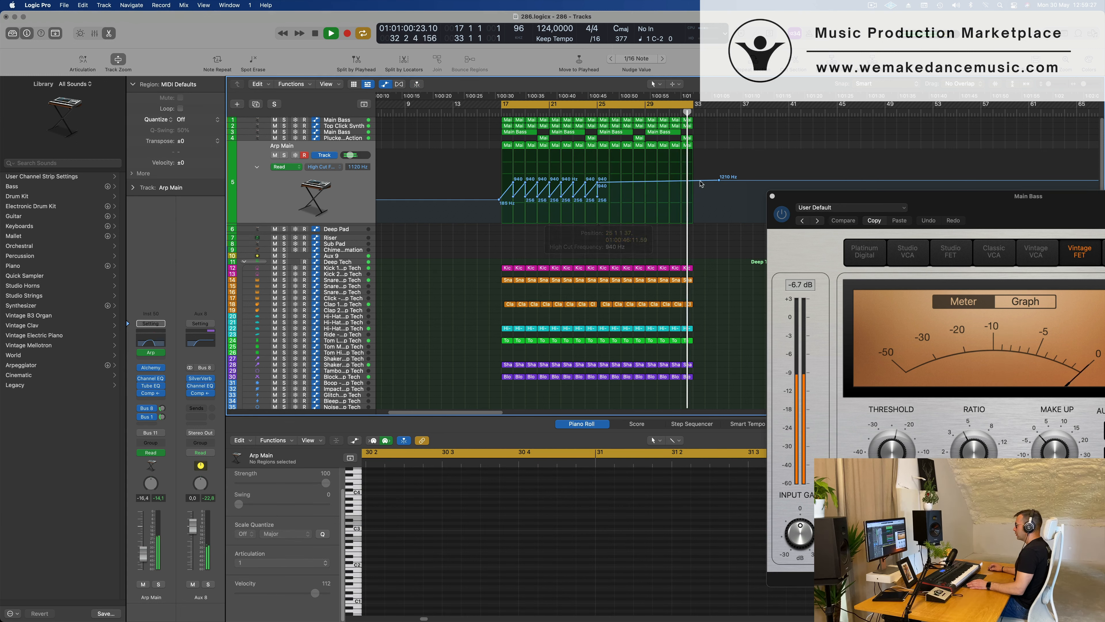
drag(693, 180, 693, 161)
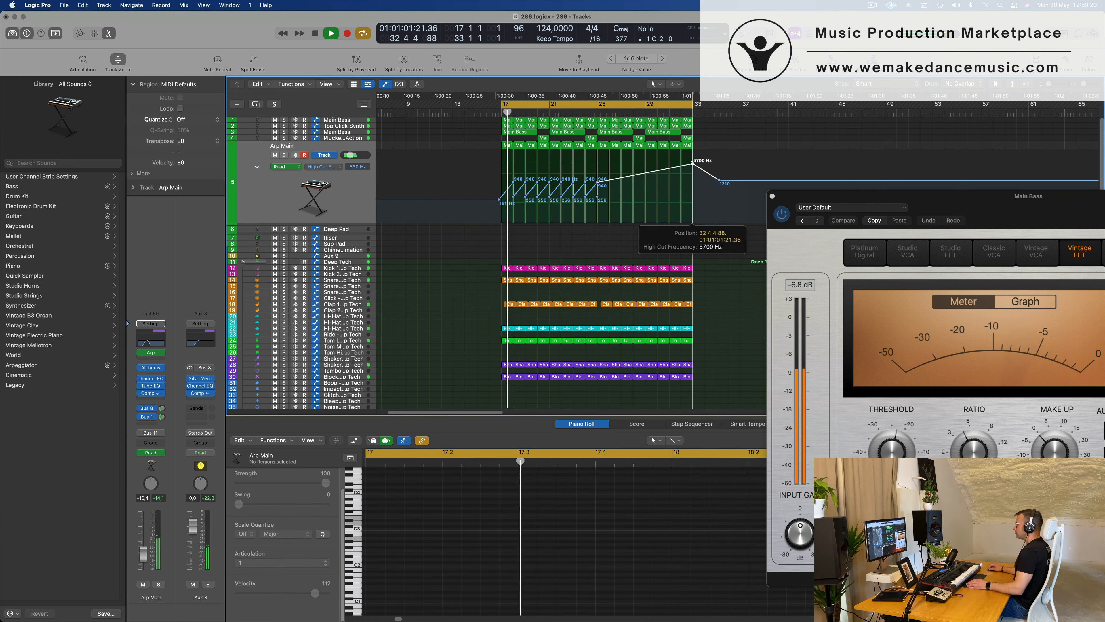
click(365, 196)
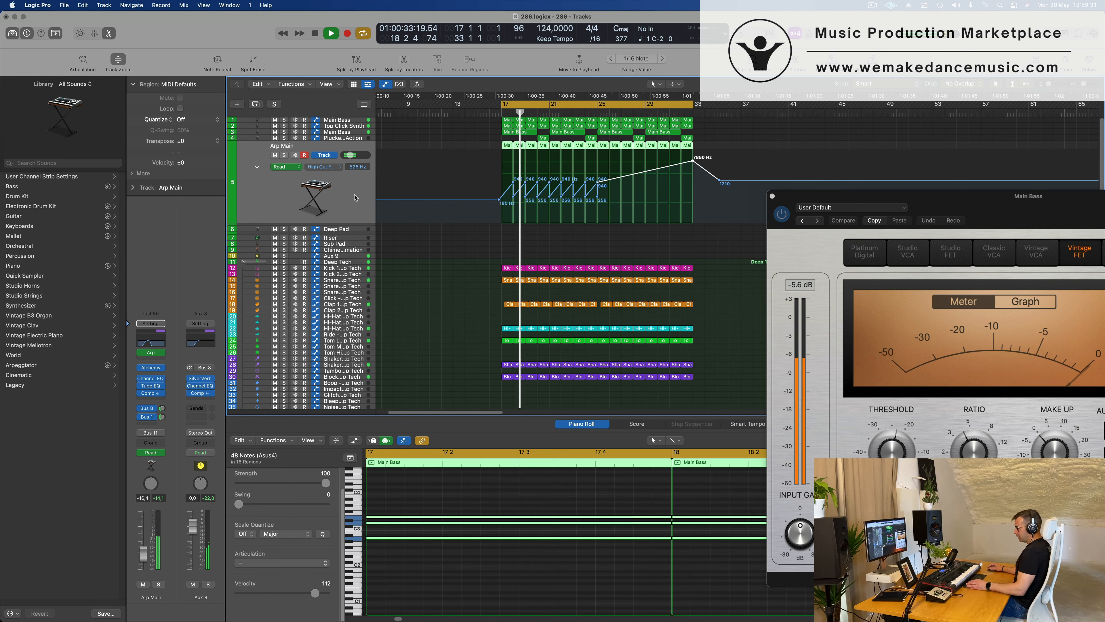
scroll(465, 226, up, 1)
scroll(465, 226, down, 2)
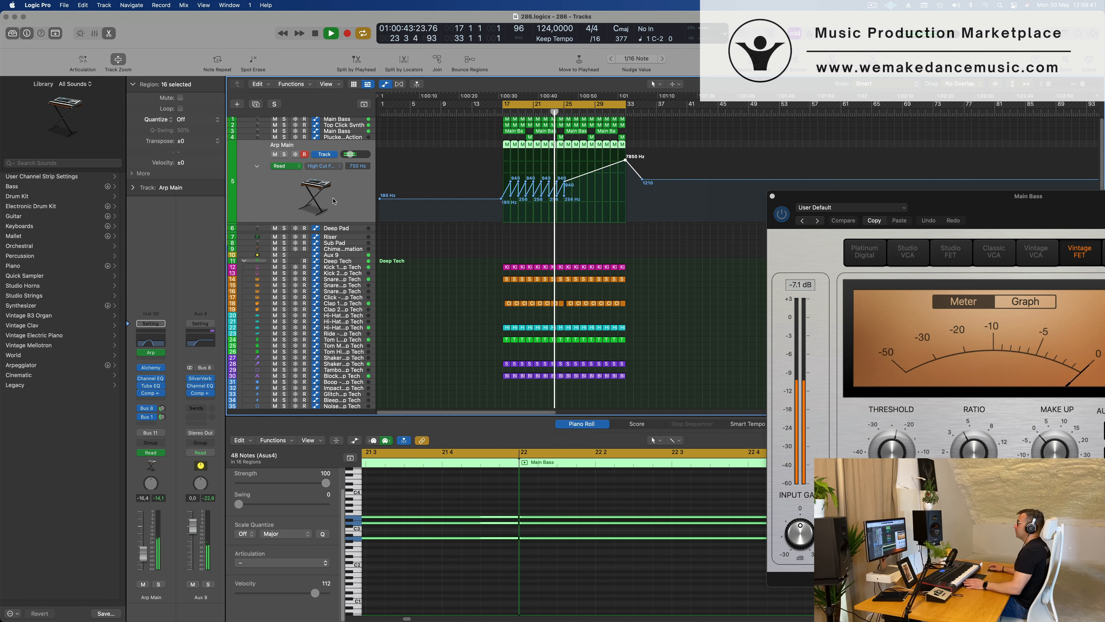
click(565, 198)
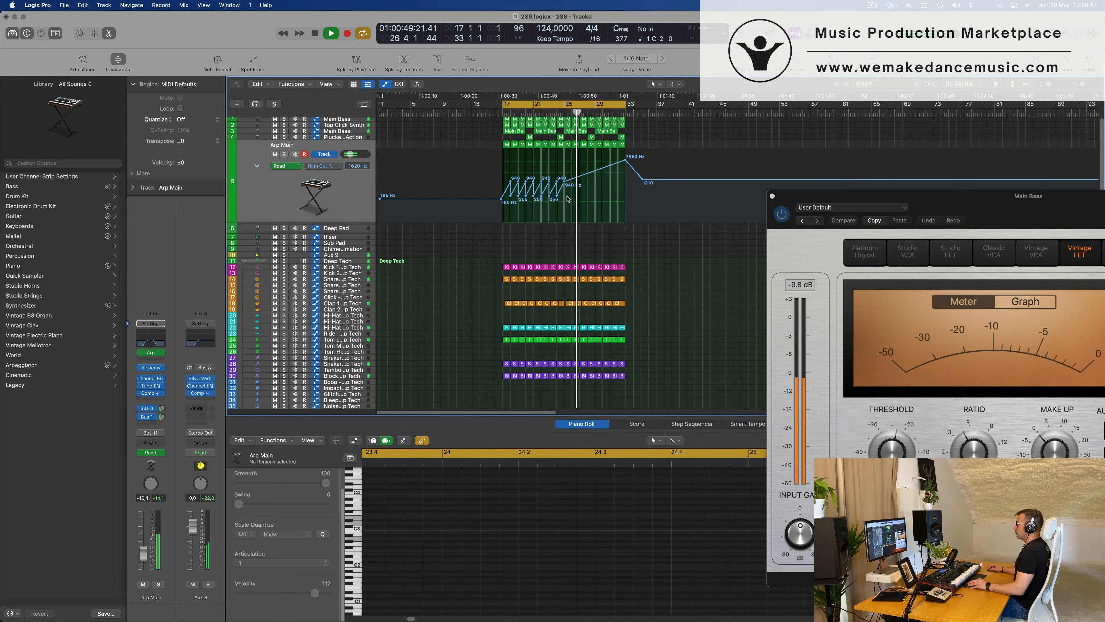
Delete the last Main Bass region on track 3 and the last Plucked region before bar 33.
key(super+Left)
key(super+Right)
key(super+Left)
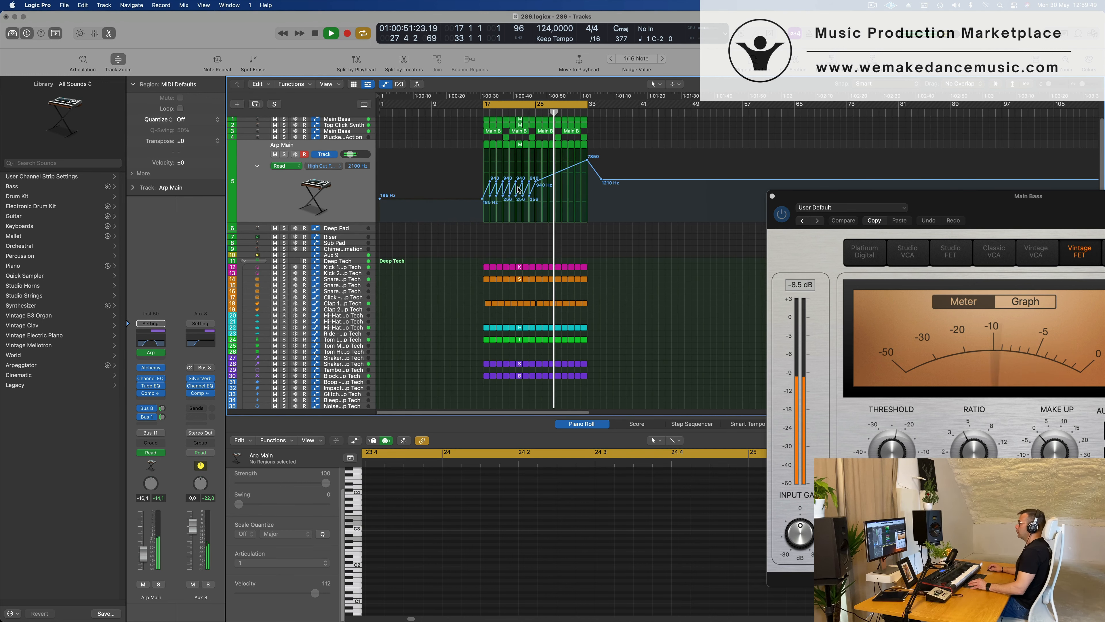
scroll(453, 172, left, 1)
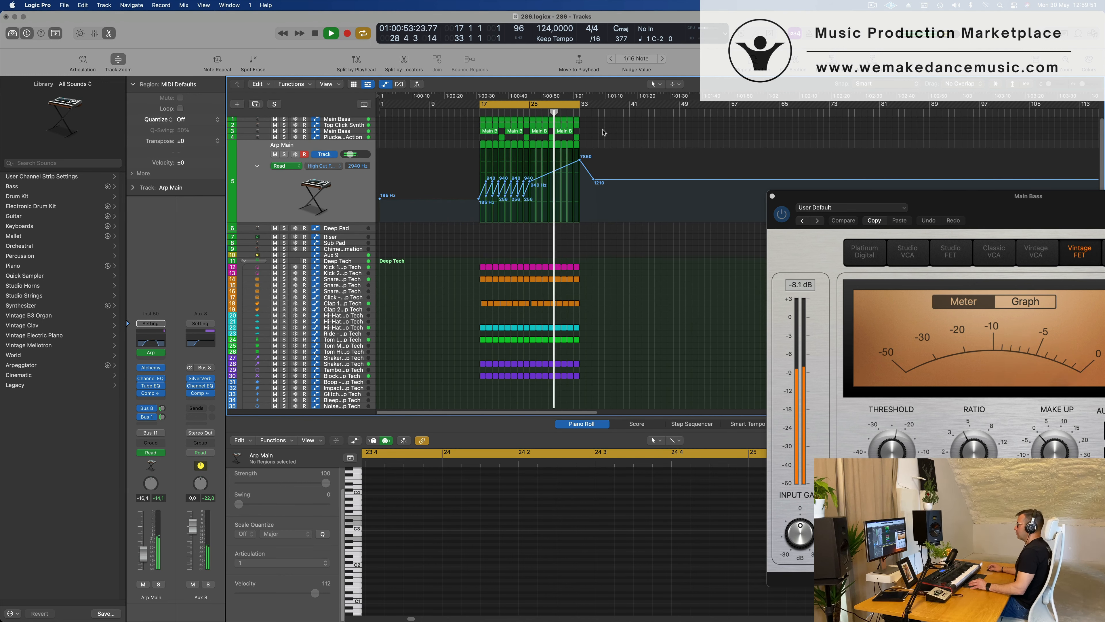
key(super+Right)
drag(579, 135, 562, 138)
key(Delete)
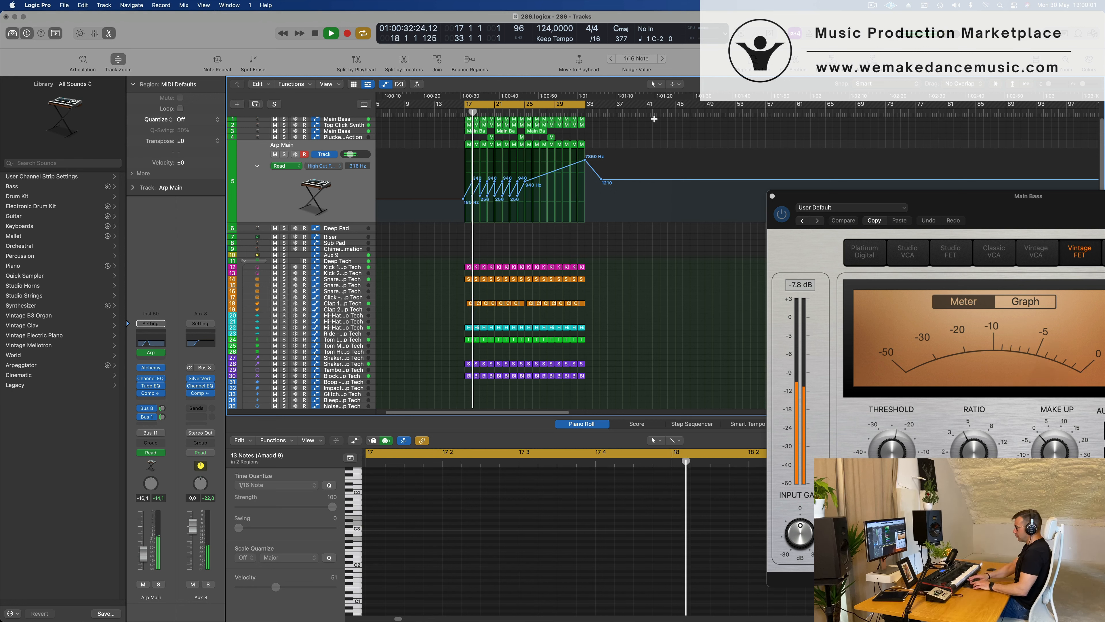
Repeat the bar 17 to 33 section on all tracks and extend the cycle range to bar 49.
key(ctrl+super+r)
key(super+Left)
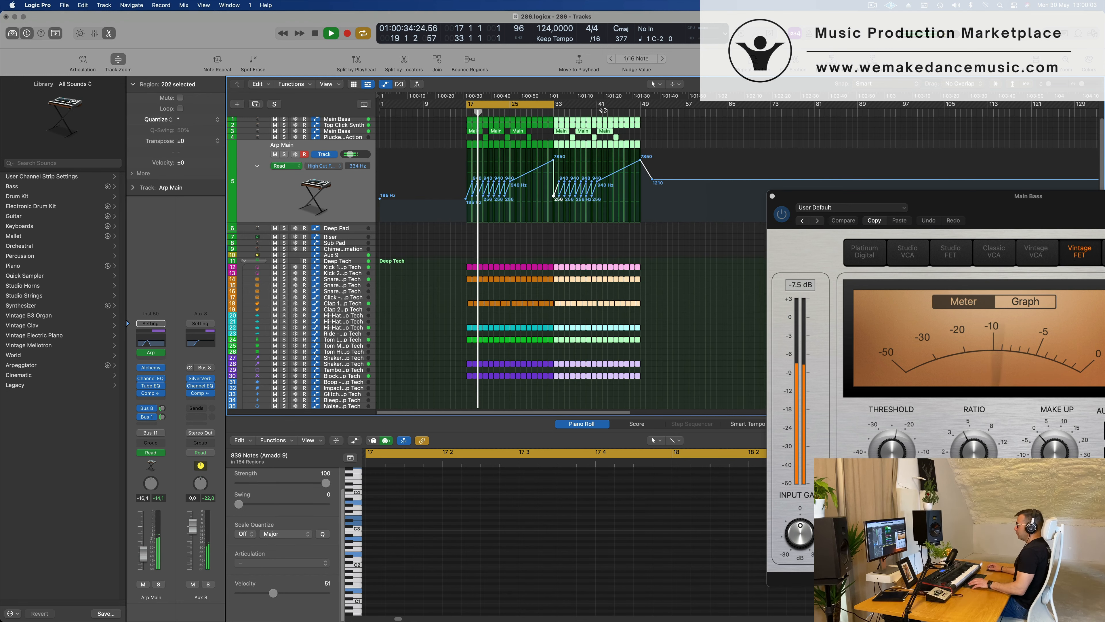
click(411, 126)
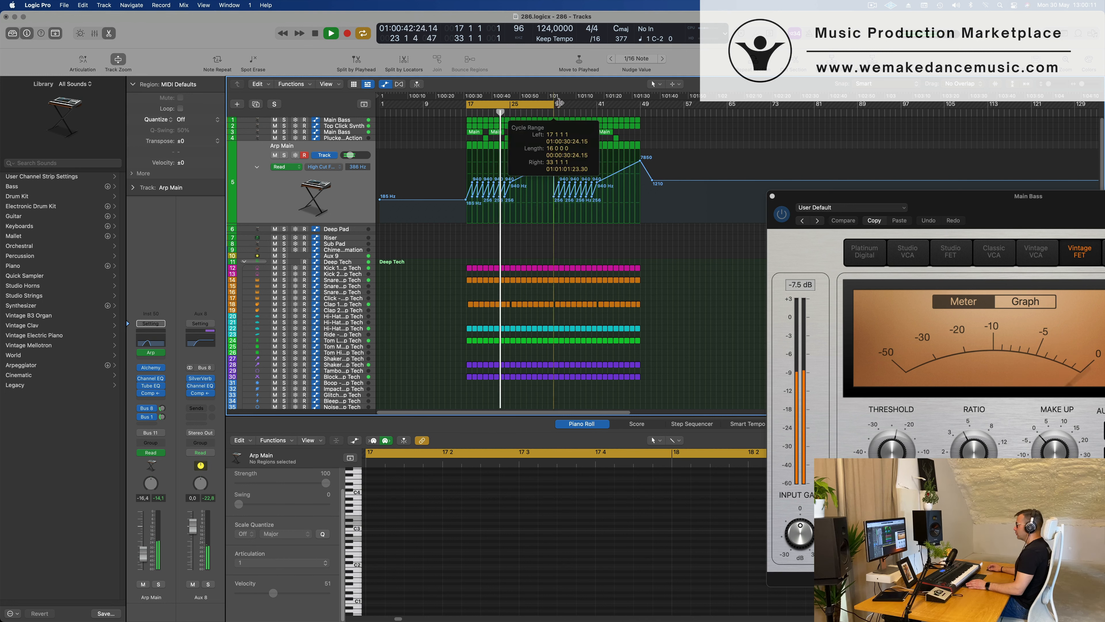
drag(559, 103, 638, 112)
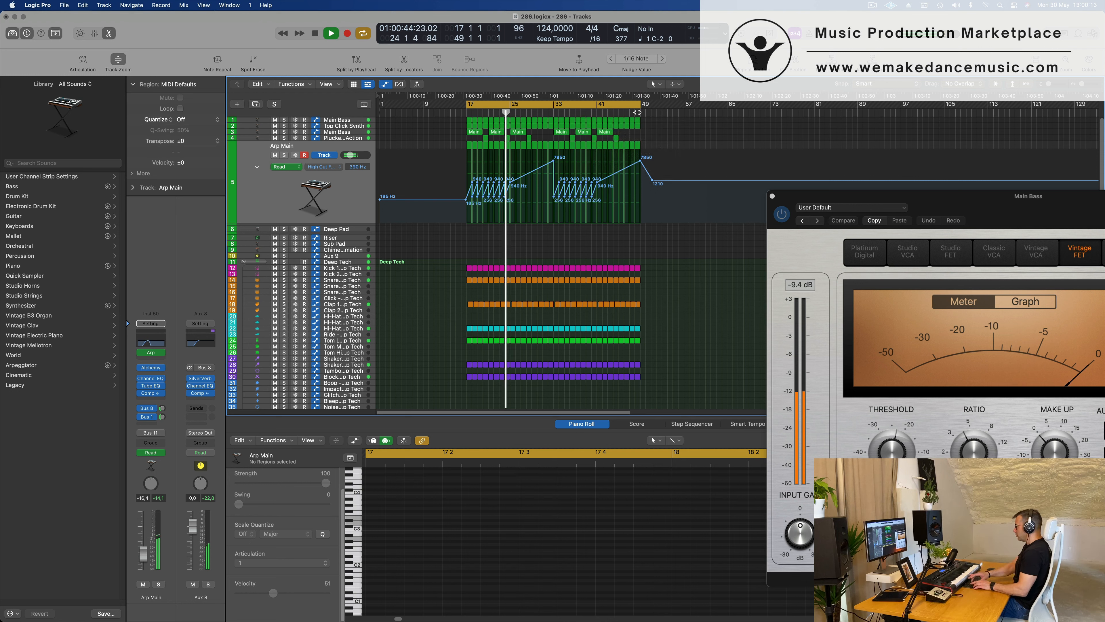
Repeat the bar 17 to 49 section on all tracks so the arrangement runs to bar 81.
click(753, 63)
key(super+Left)
key(super+Left)
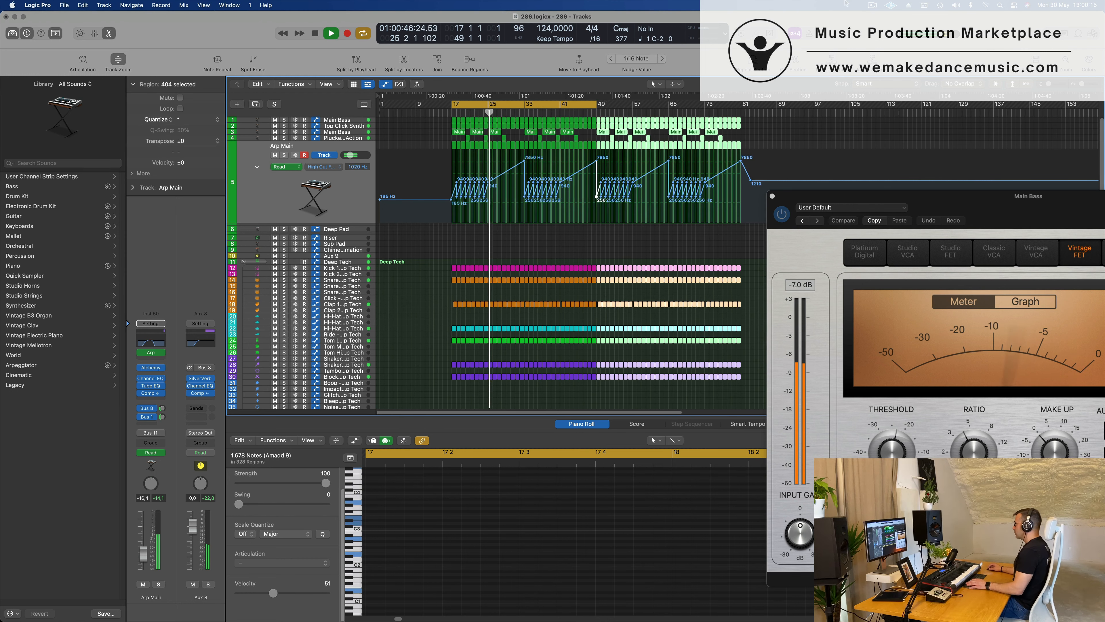
click(872, 5)
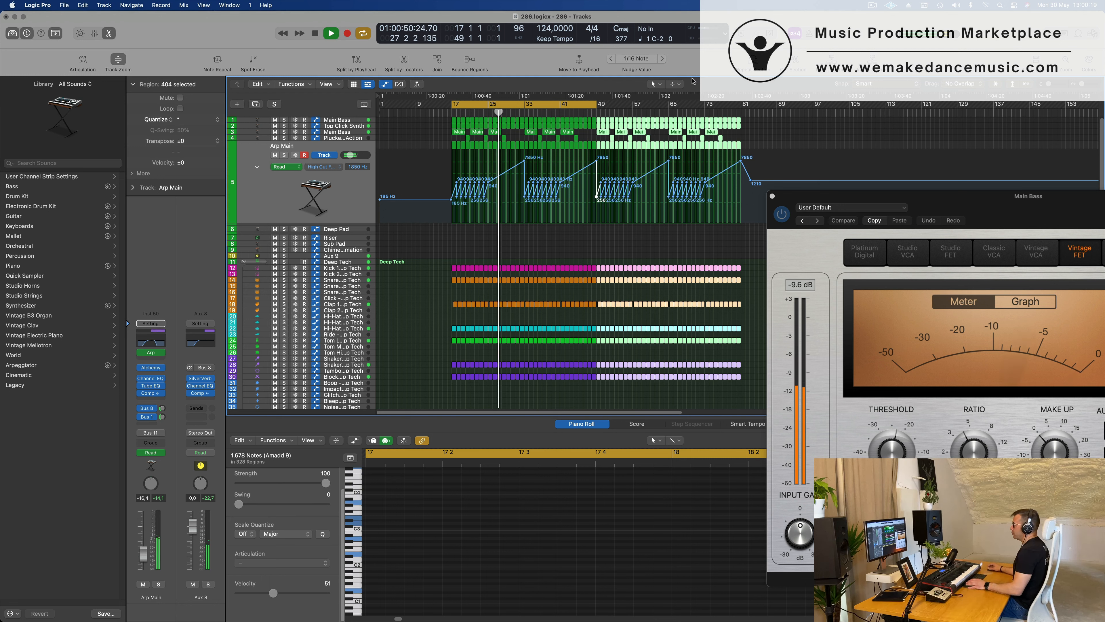
click(426, 257)
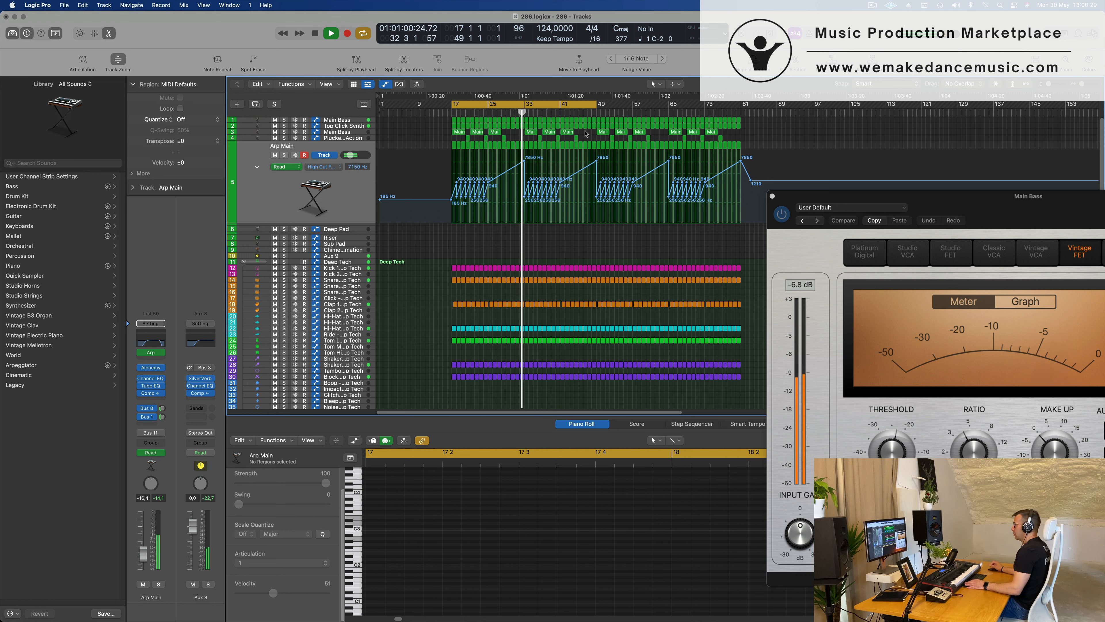
Delete the track 3 Main Bass and Plucked regions between bars 33 and 49.
key(space)
mouse_move(586, 134)
mouse_down()
mouse_move(522, 141)
mouse_move(524, 161)
mouse_move(560, 162)
mouse_move(561, 175)
mouse_up()
key(Delete)
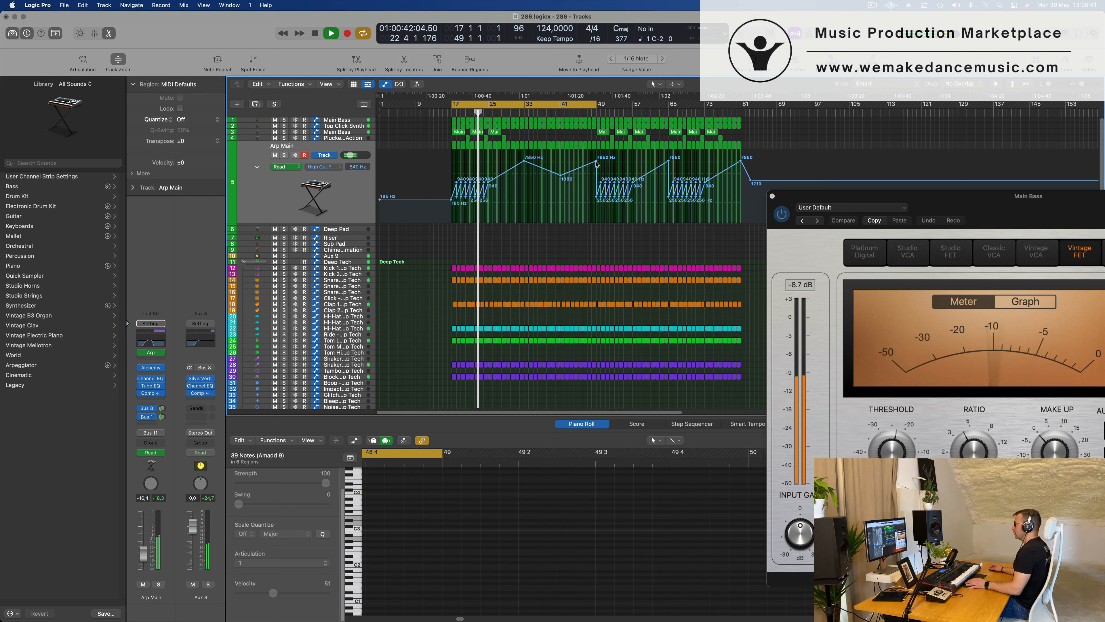
Shape Arp Main's high-cut automation to fall from bar 33 through about 1520 Hz at bar 41, removing the peak at bar 49.
click(561, 175)
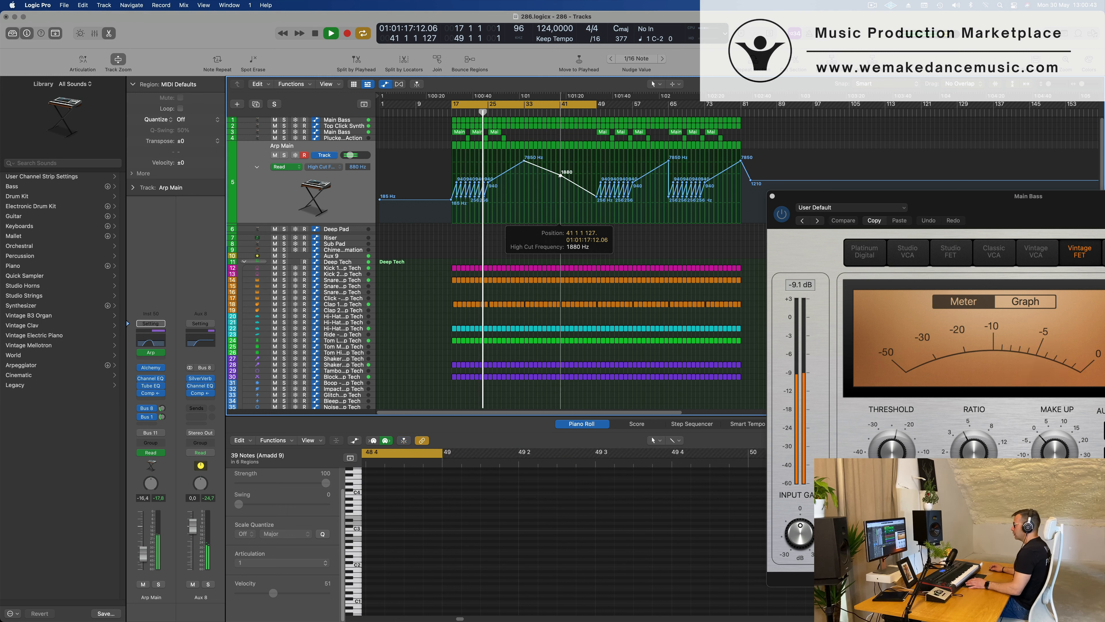
drag(561, 175, 560, 178)
click(446, 240)
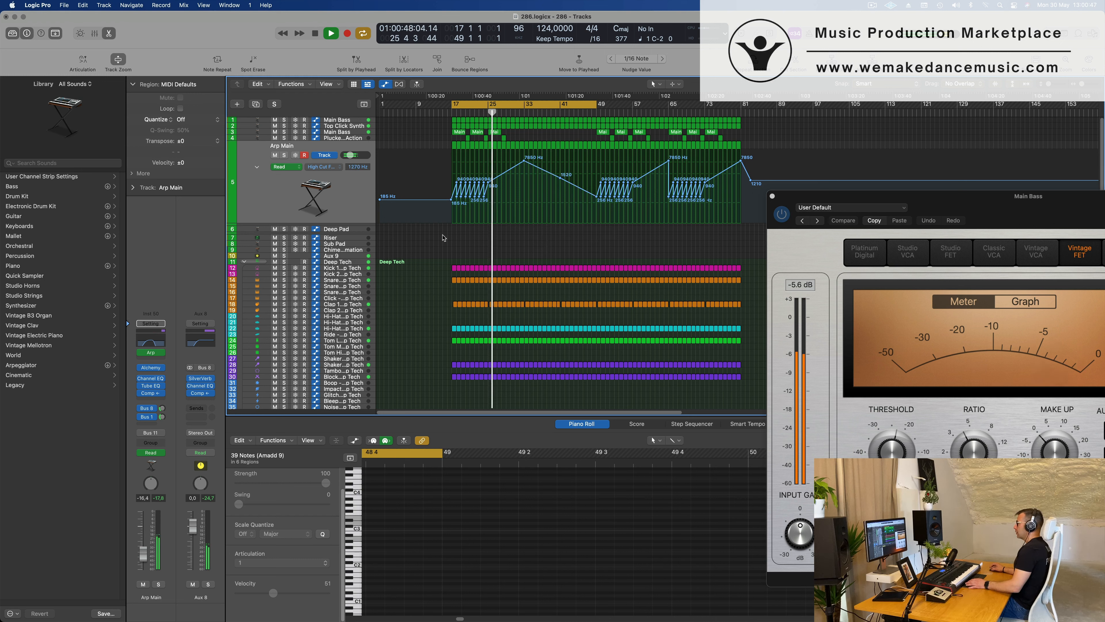
key(super+Right)
key(super+Right)
key(super+Right)
key(super+Right)
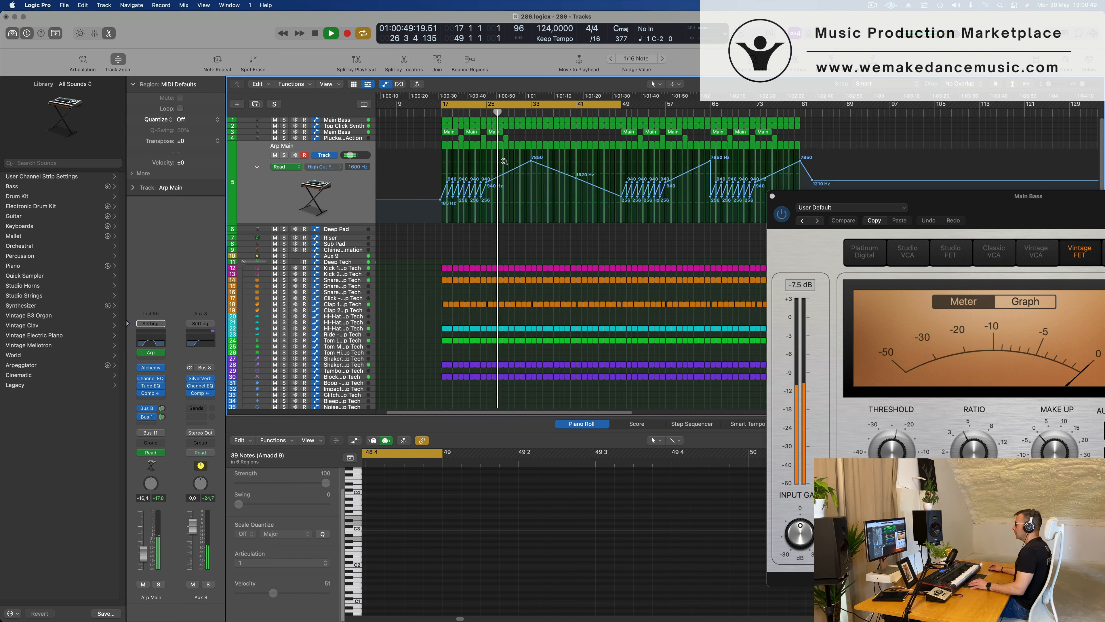
key(super+Right)
key(super+Left)
key(super+Left)
key(super+Left)
key(super+Left)
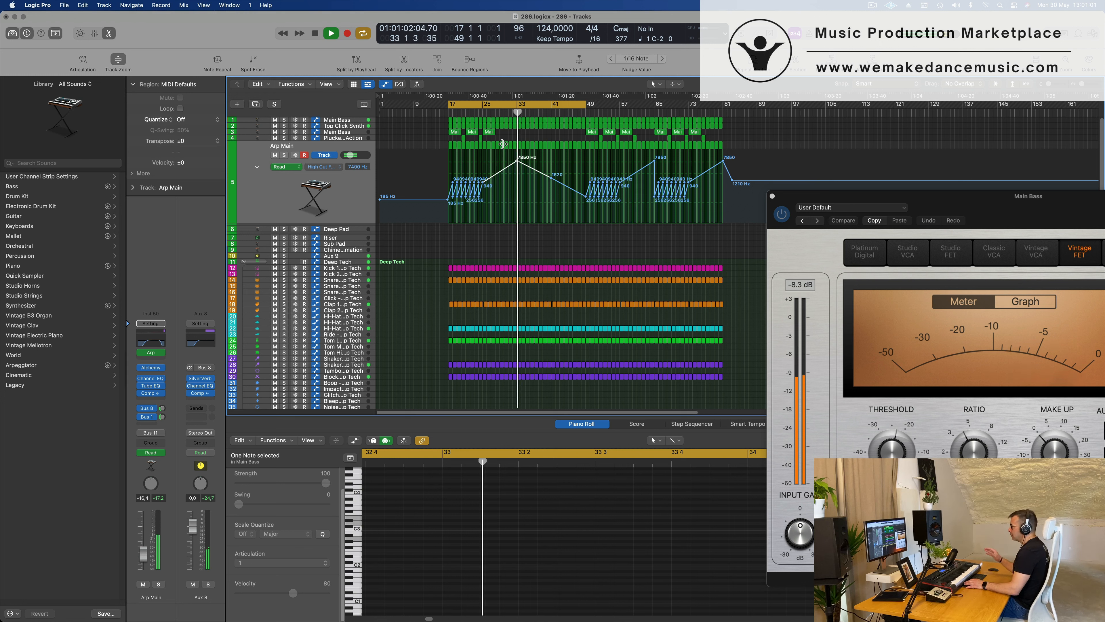
Stop playback and copy the one-bar Arp Main region at bar 33 onto the Deep Pad track.
key(space)
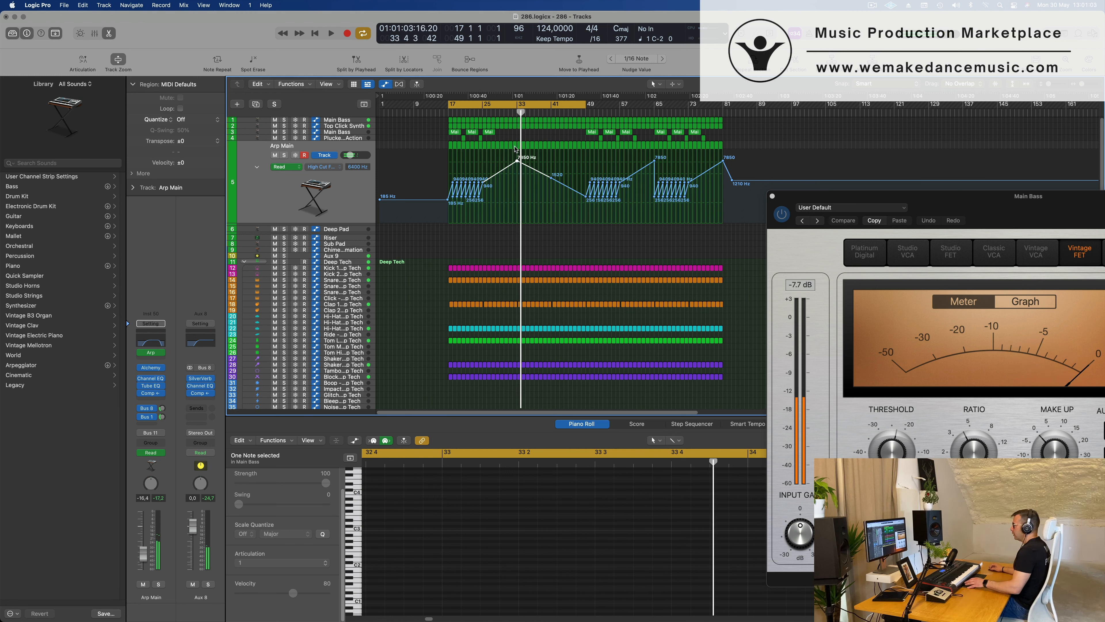
click(518, 147)
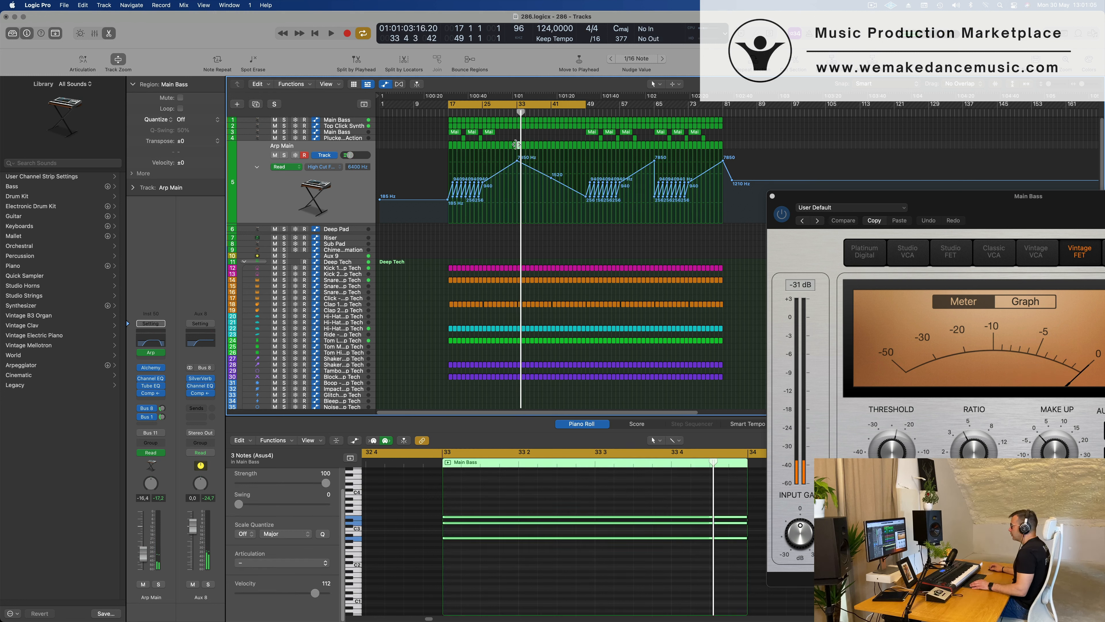
click(515, 145)
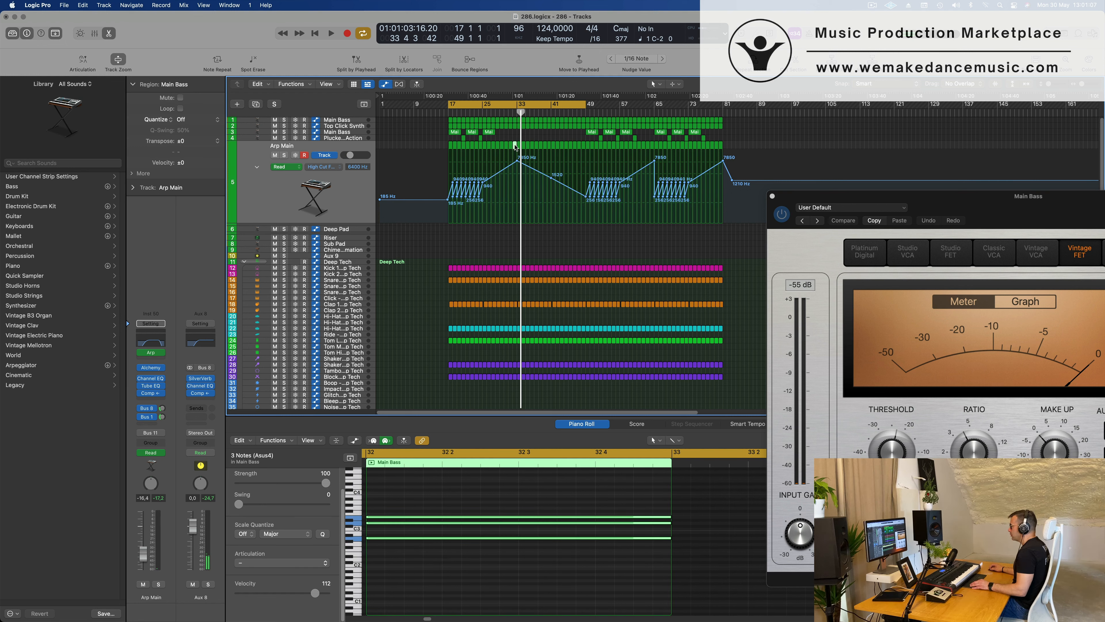
drag(515, 146, 517, 227)
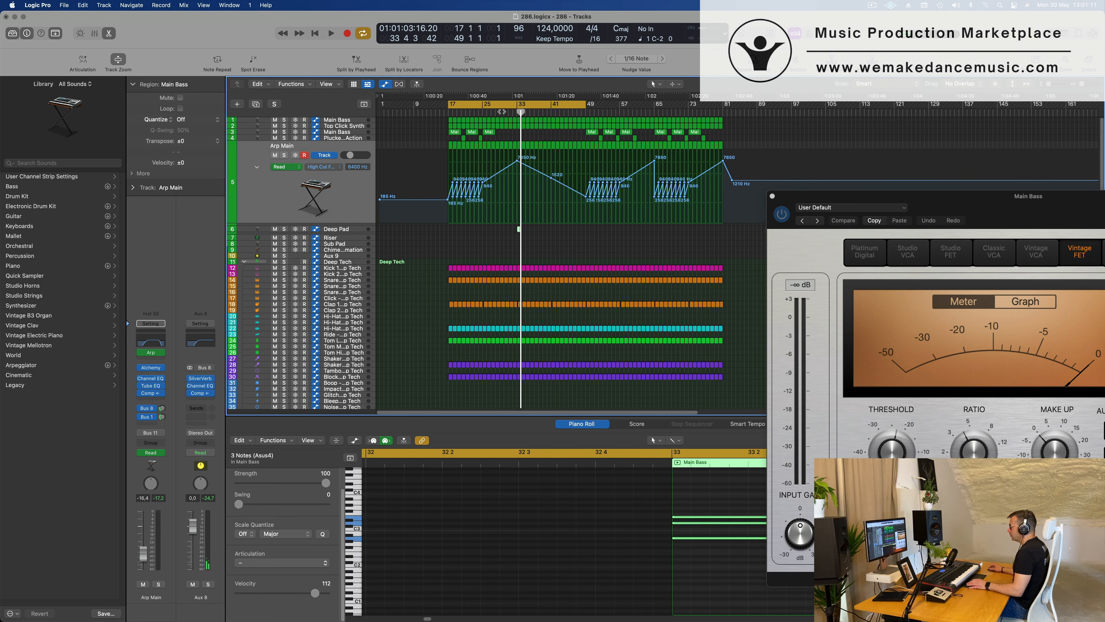
Restart playback and extend the Deep Pad region at bar 33 to about four bars.
key(space)
key(super+Right)
key(super+Right)
key(super+Right)
key(super+Right)
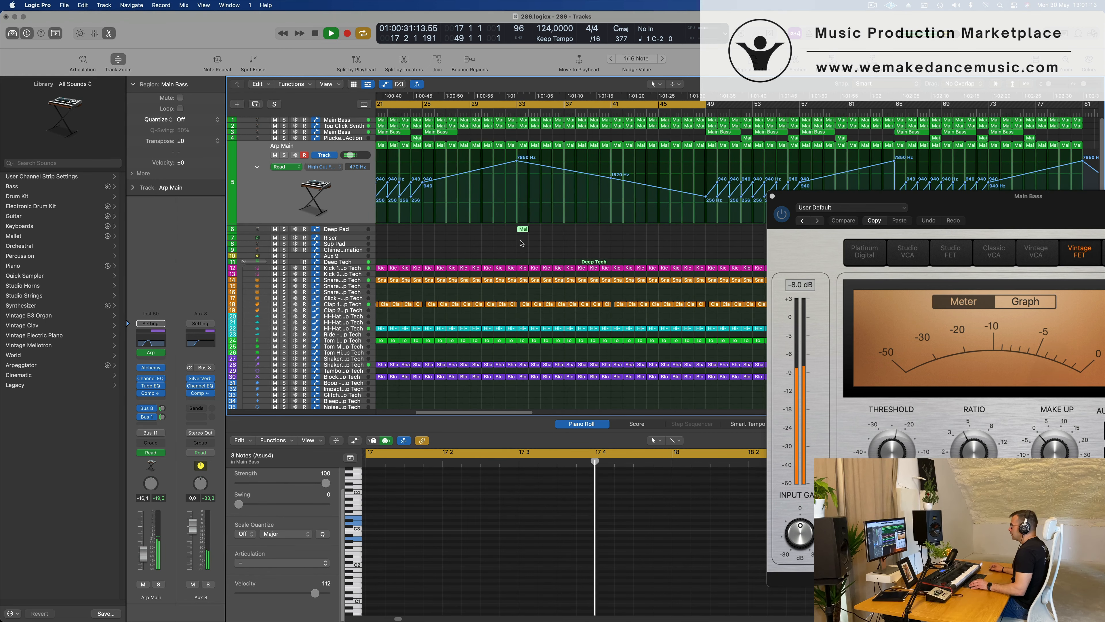
scroll(521, 239, left, 10)
key(super+Left)
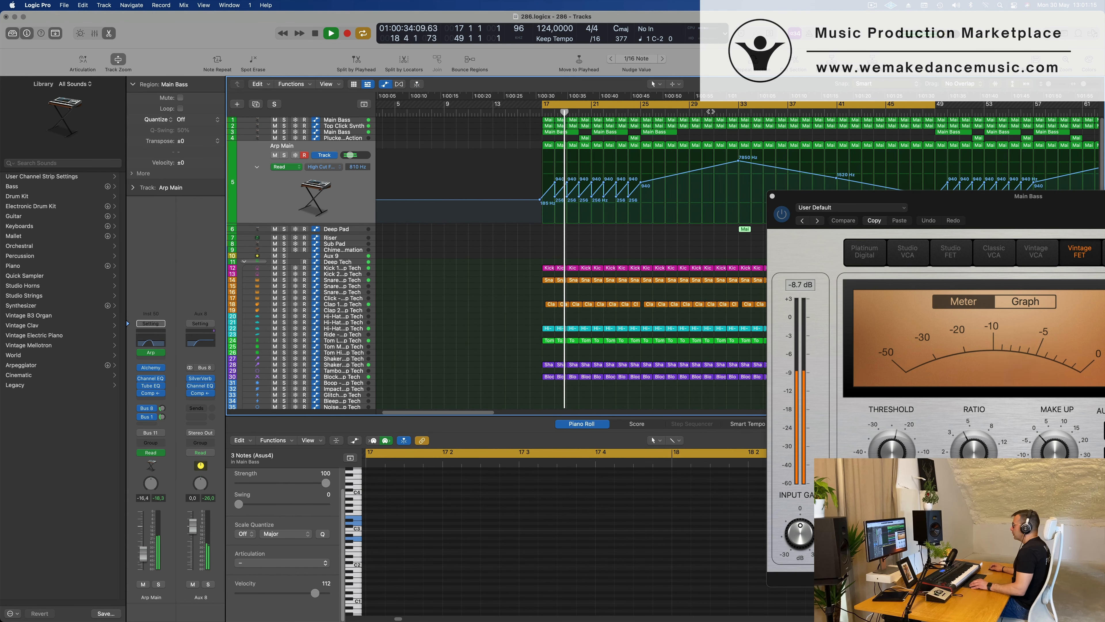
key(super+Left)
key(super+Left)
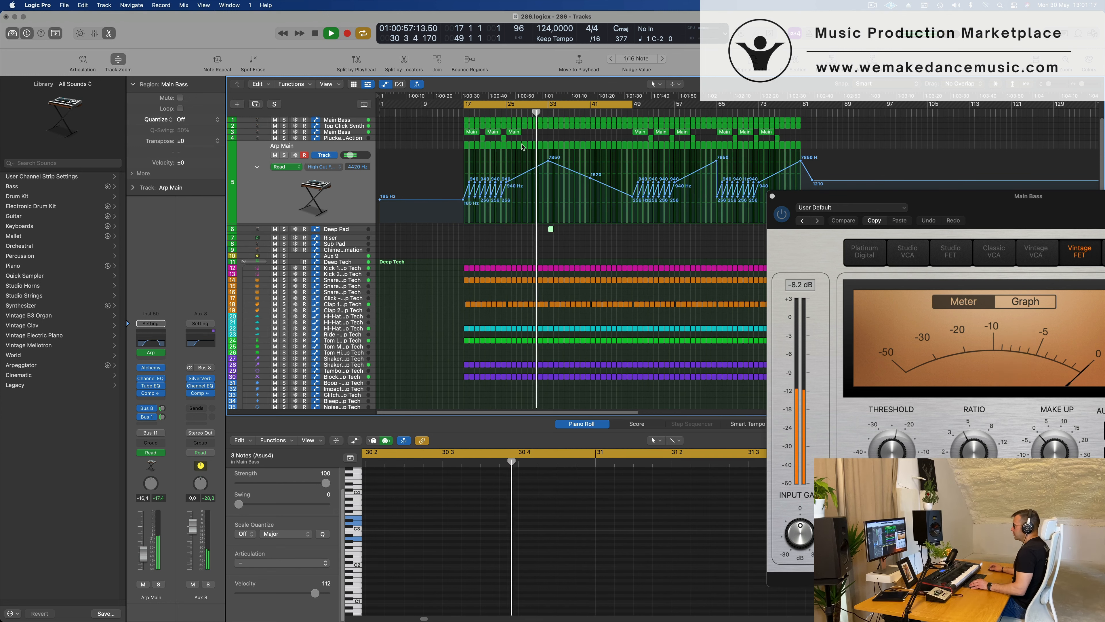
drag(550, 229, 566, 247)
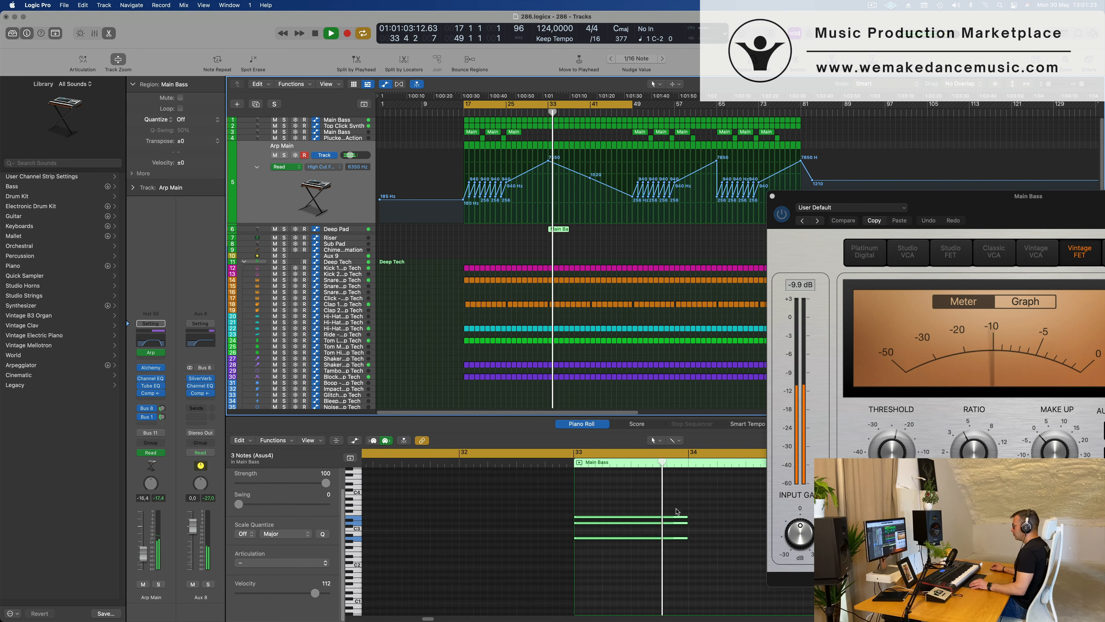
Move the Main Bass Compressor and SSLGChannel windows off the Piano Roll and lengthen the Deep Pad region's three notes.
drag(1006, 206, 307, 48)
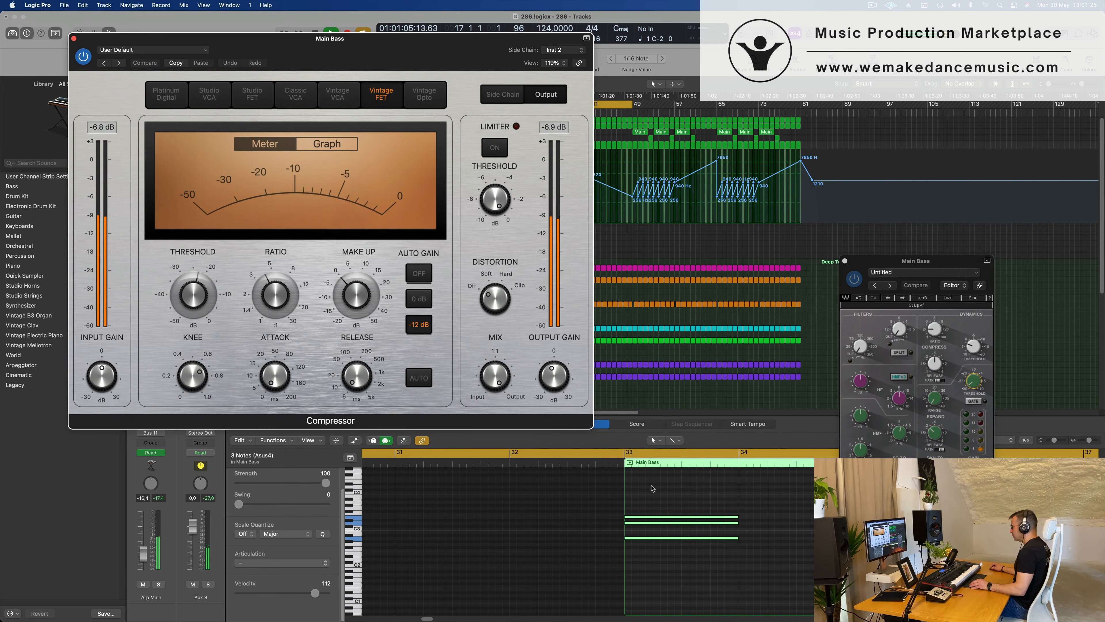
click(692, 589)
drag(954, 262, 404, 205)
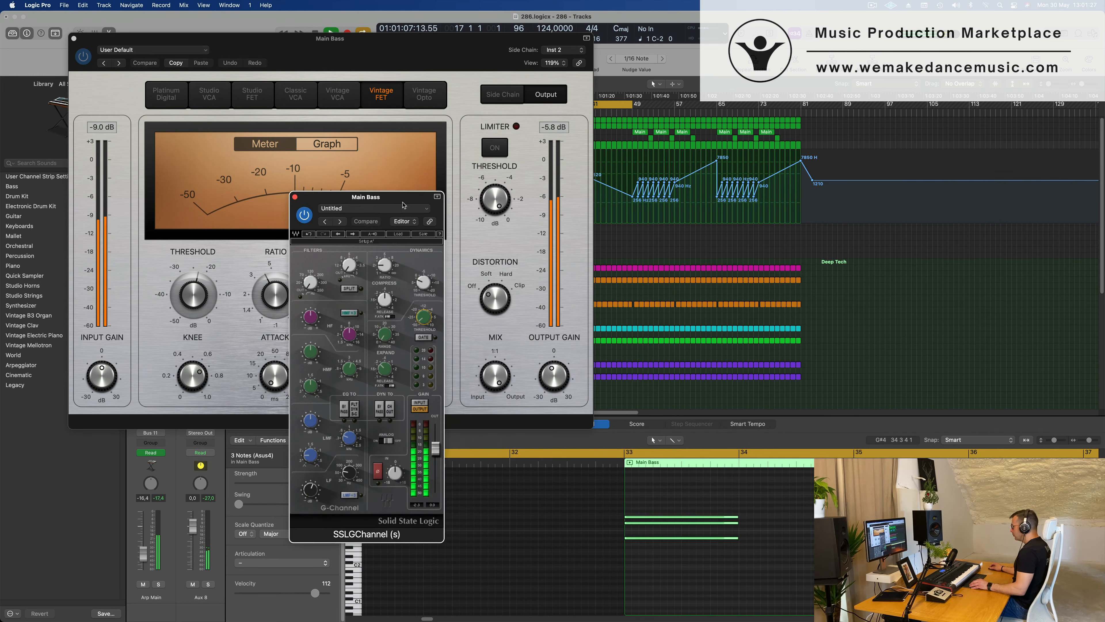
drag(739, 516, 834, 513)
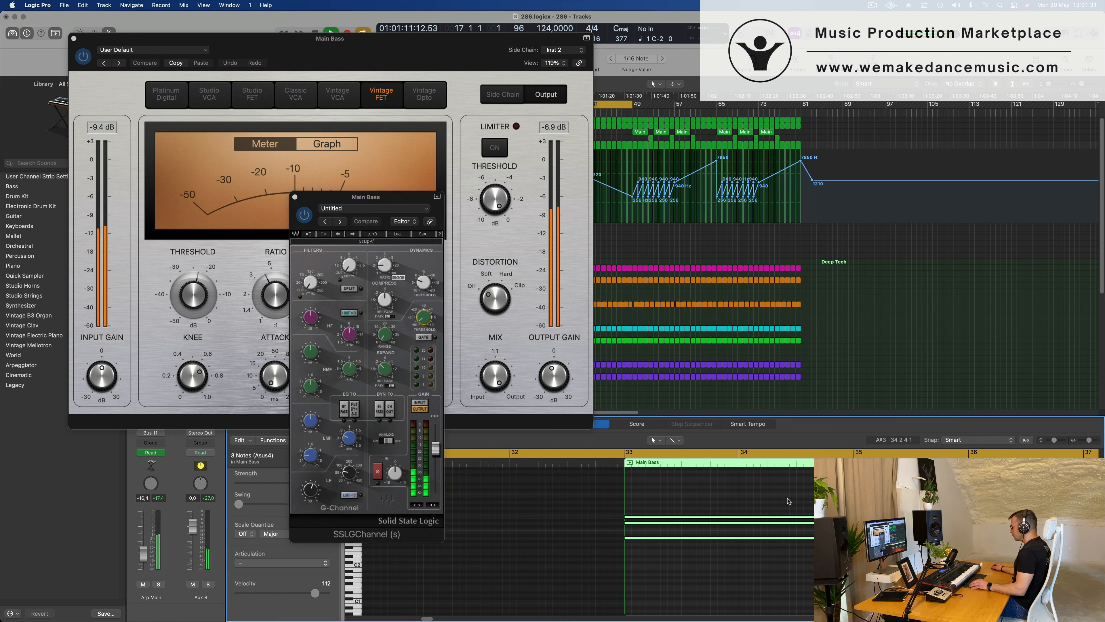
Transpose the Deep Pad region's three notes up an octave and move the Compressor window away from the track list.
click(791, 542)
key(shift+alt+Up)
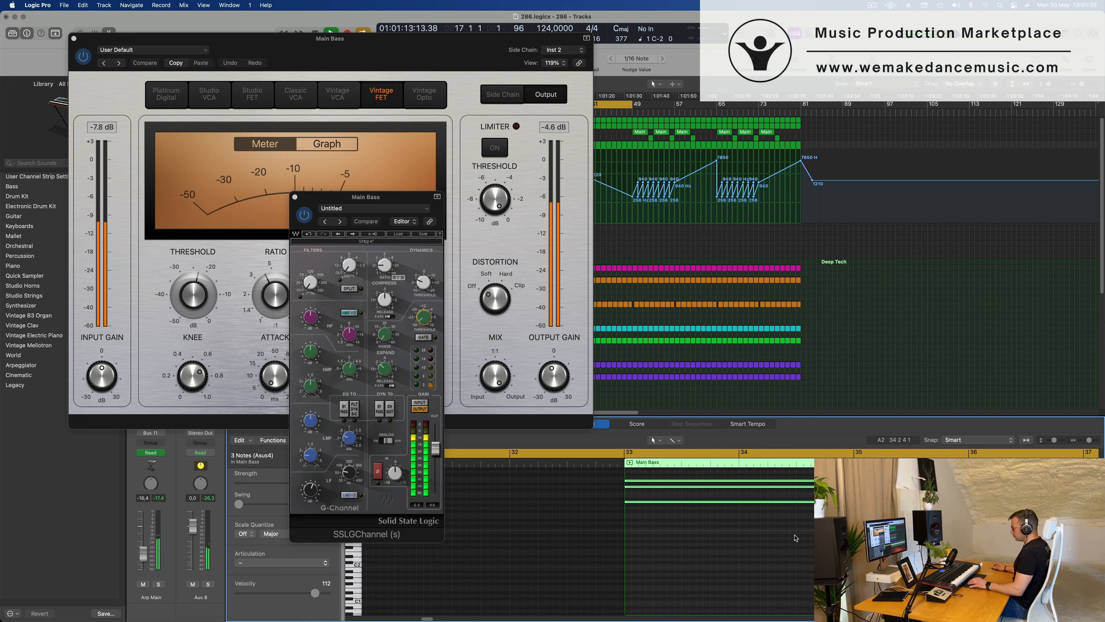
drag(370, 38, 1094, 102)
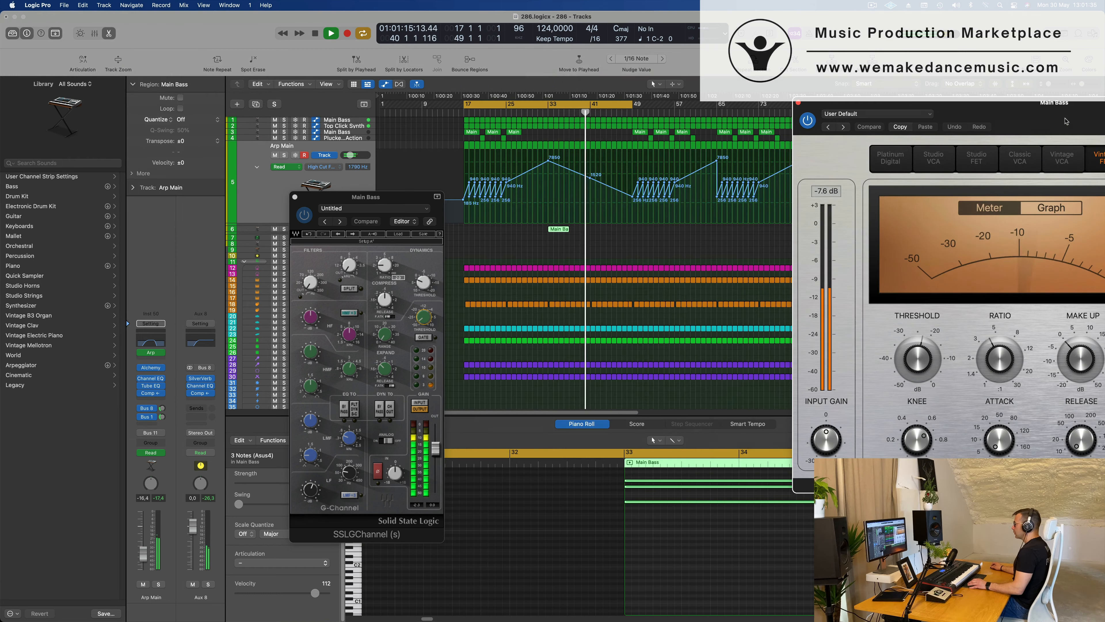
Move the Main Bass SSLGChannel window clear of the track list and play a cycle range shortened to start at bar 33.
drag(412, 197, 946, 260)
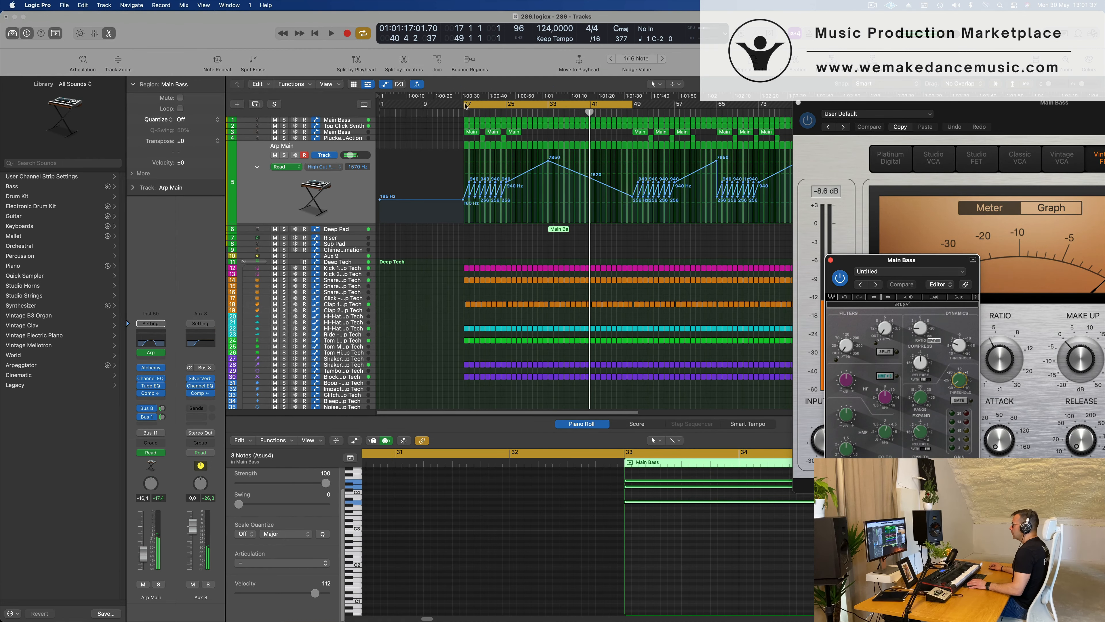
drag(466, 104, 549, 104)
key(space)
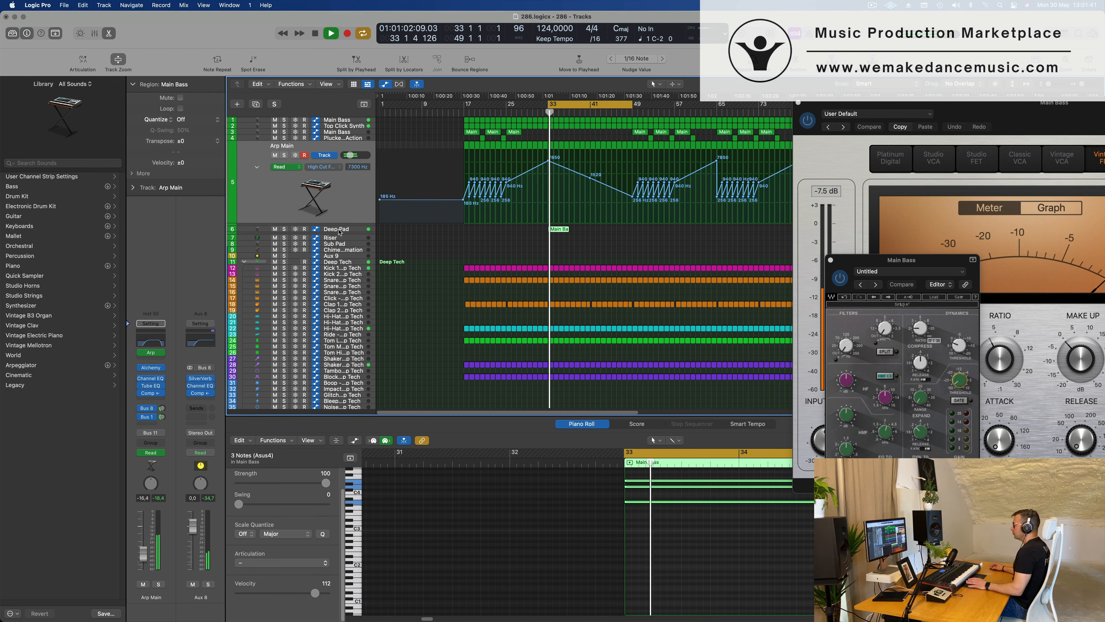
Select the Deep Pad track, check it briefly in solo and set its volume to -3.7 dB.
click(248, 229)
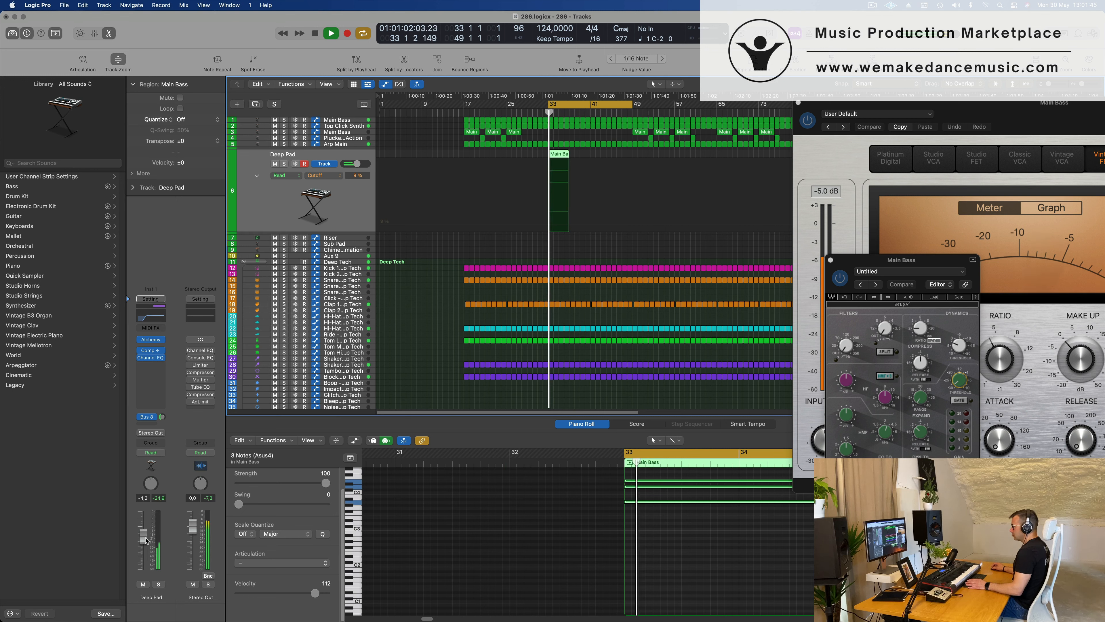
click(158, 584)
click(159, 584)
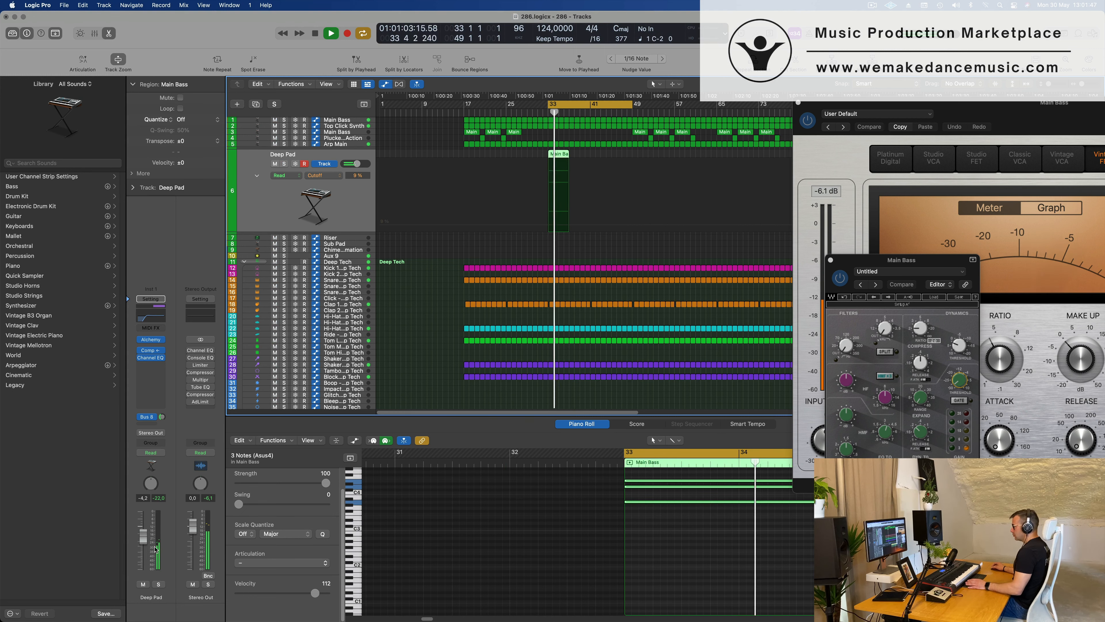
drag(143, 537, 143, 535)
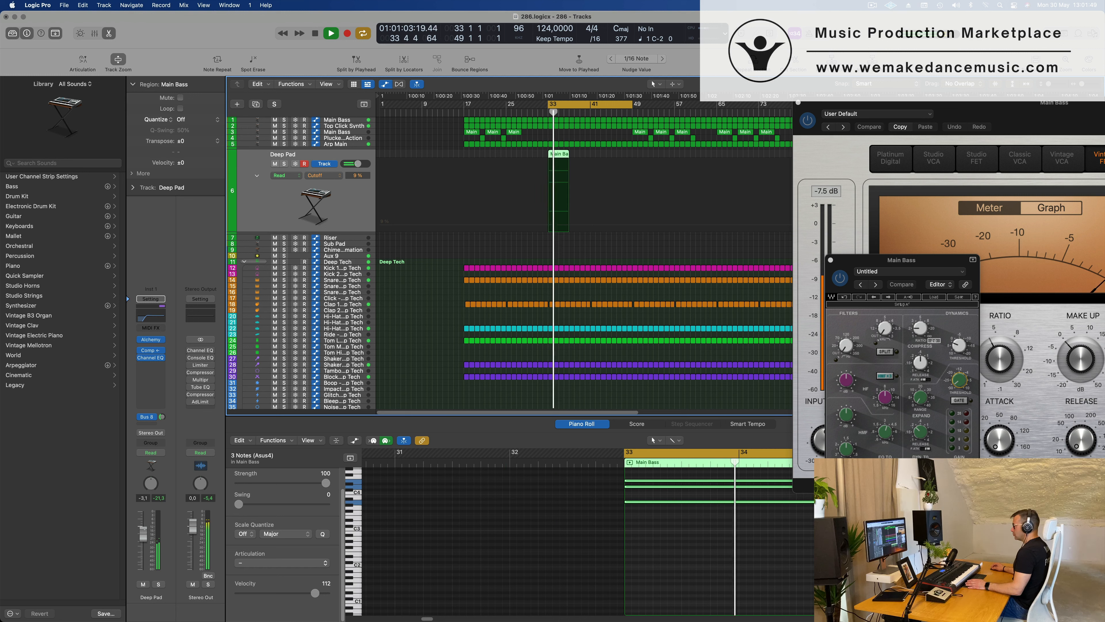
key(space)
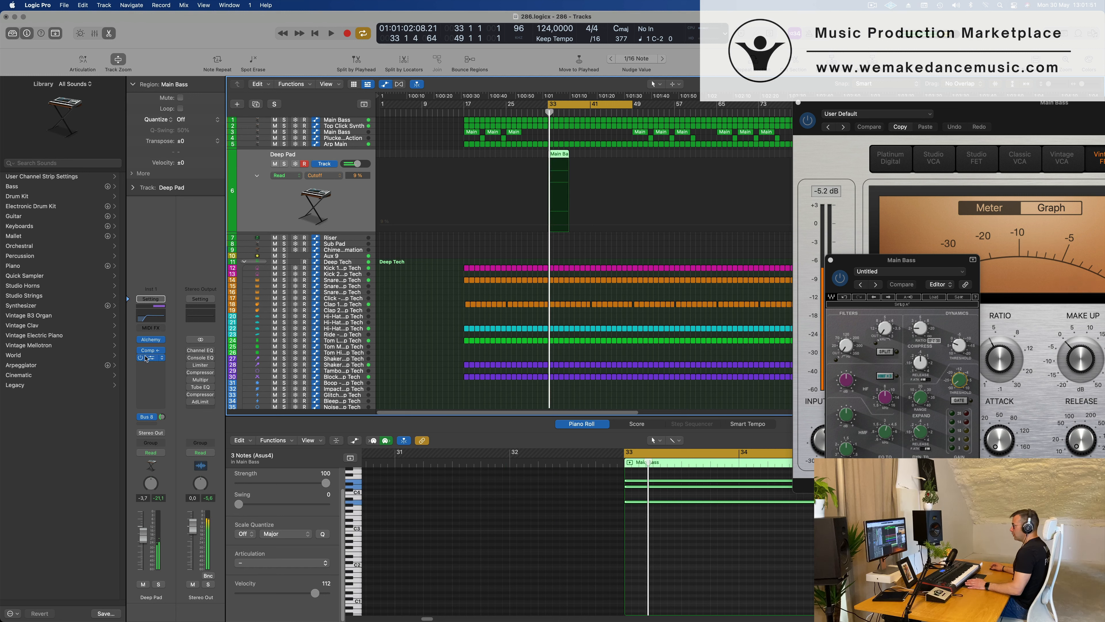
Record a short Cutoff automation move from Deep Pad's Alchemy in Touch mode, and return the track to Read.
click(161, 454)
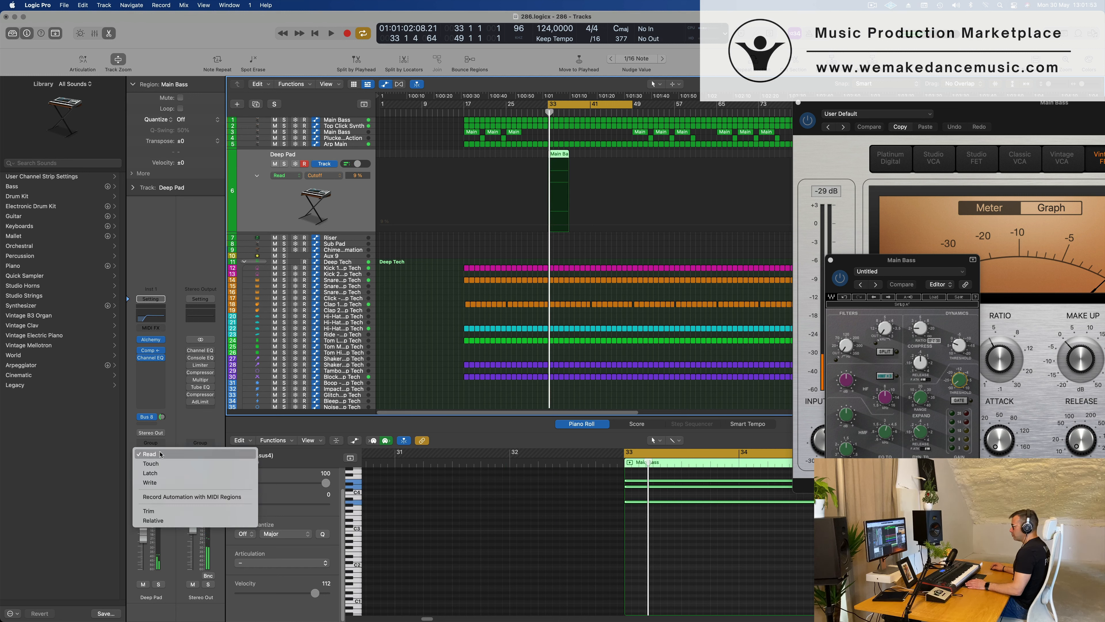
click(148, 468)
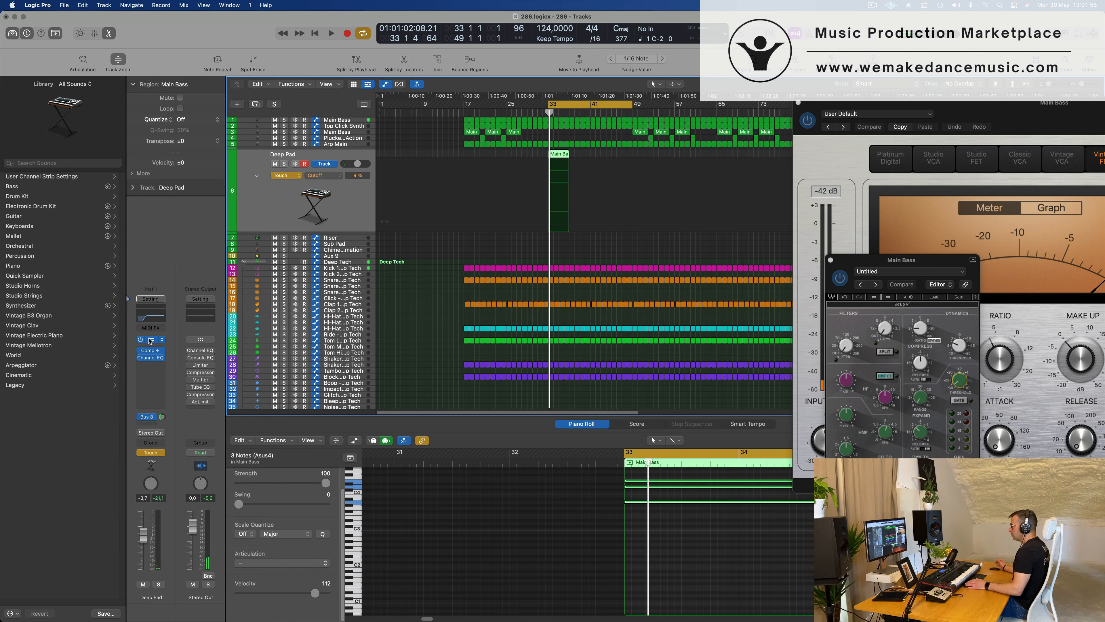
click(151, 340)
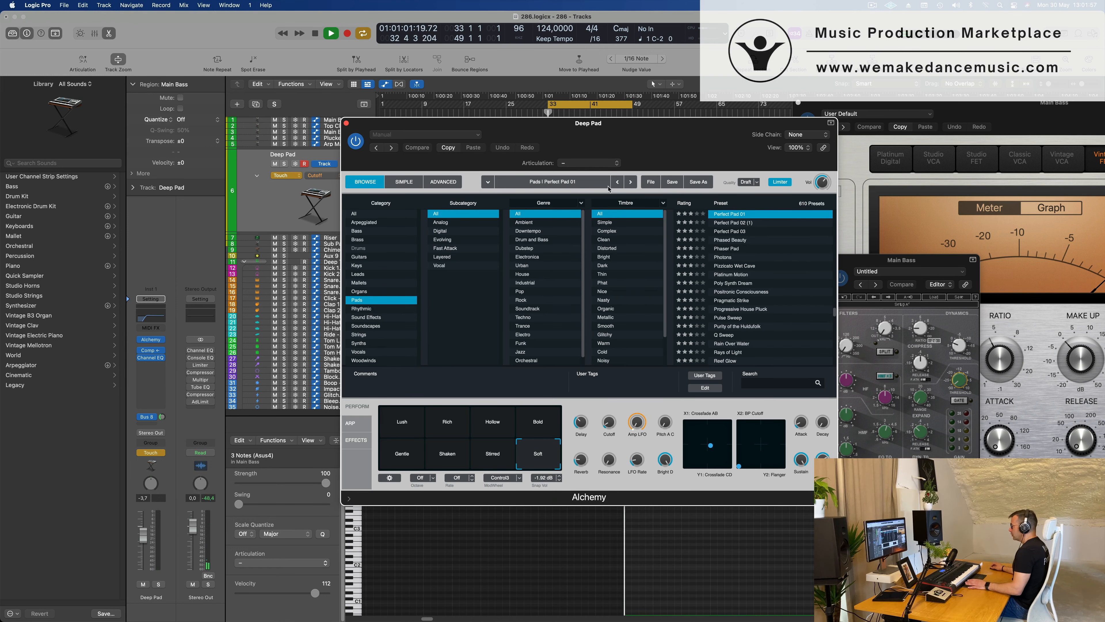
drag(612, 425, 612, 422)
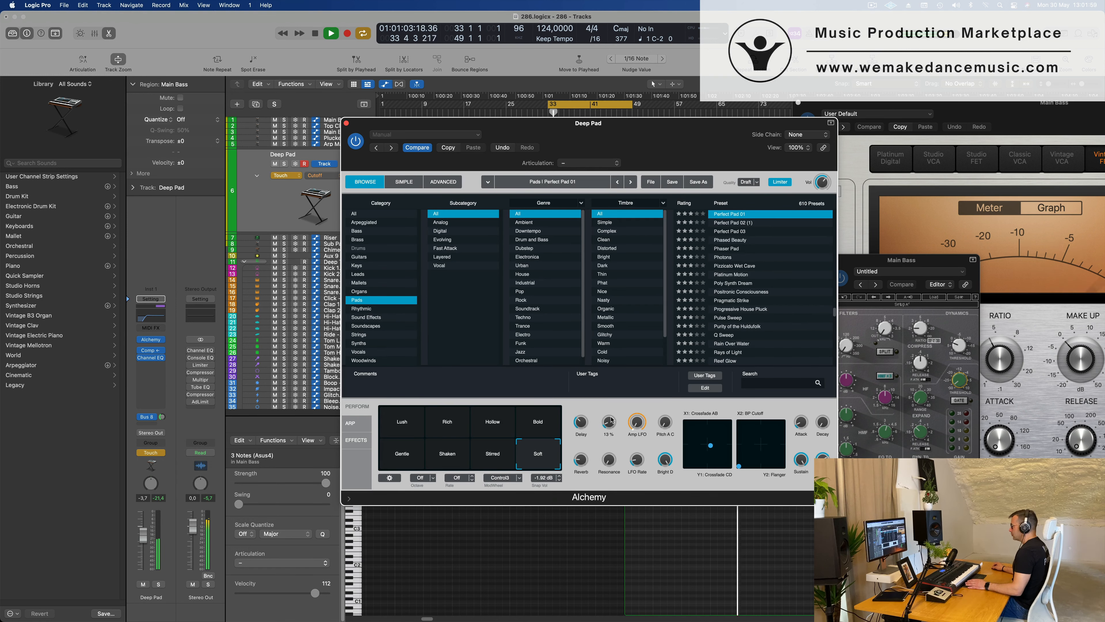
click(347, 124)
click(287, 175)
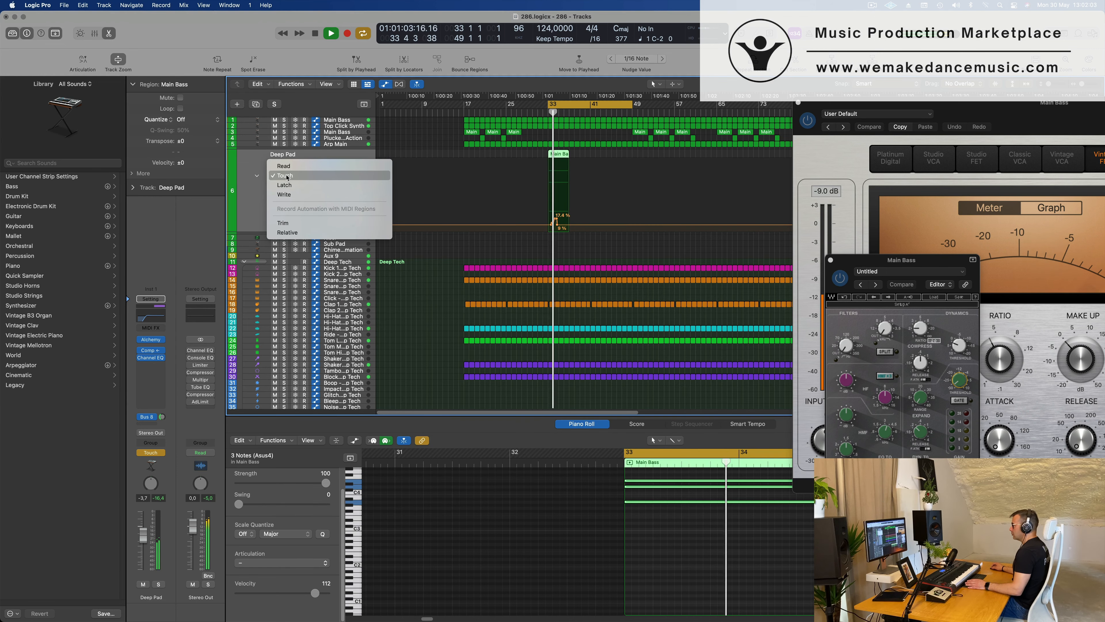
click(304, 168)
Reshape Deep Pad's Cutoff automation into a ramp rising to 27 % at the end of the bar 33 region, and audition it.
key(space)
mouse_move(558, 225)
mouse_down()
mouse_move(547, 225)
mouse_move(570, 225)
mouse_move(570, 213)
mouse_up()
key(space)
key(space)
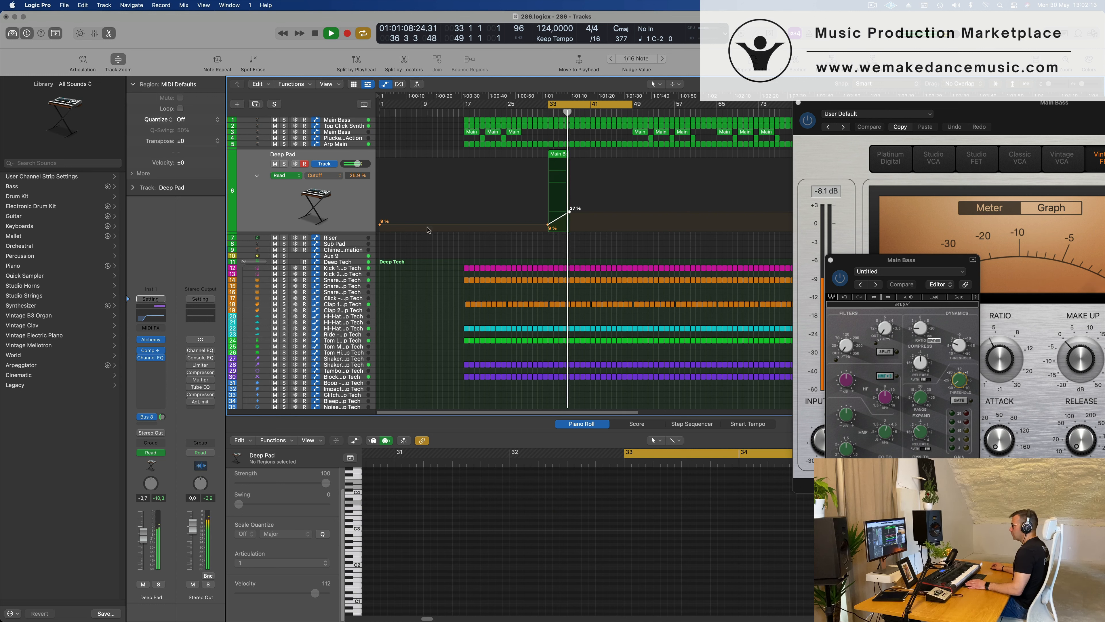
key(space)
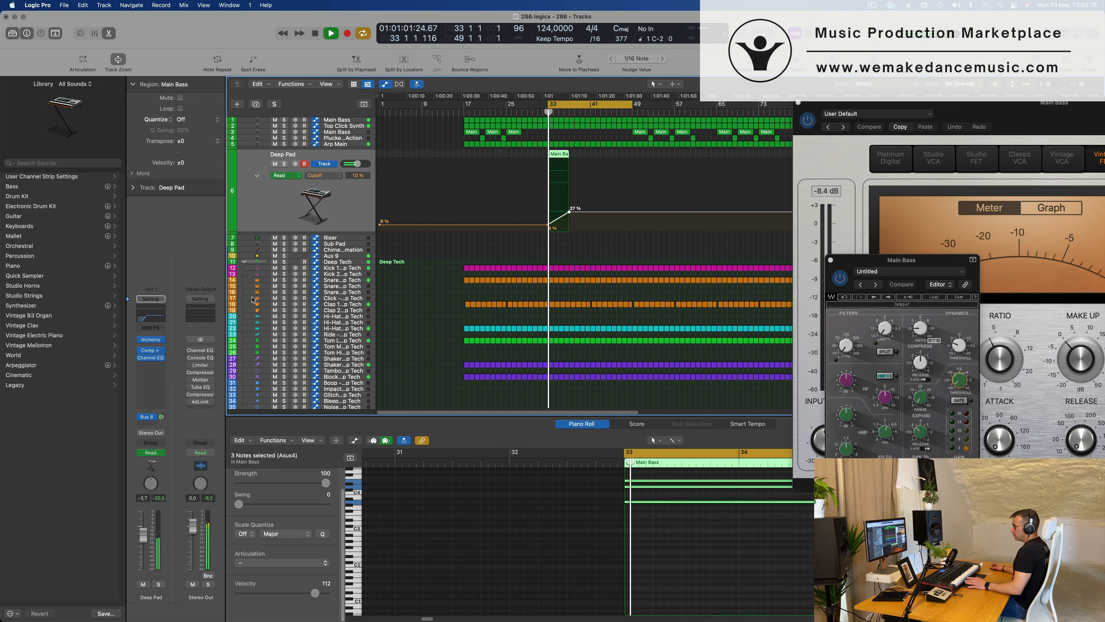
Lower the Deep Pad volume to -15.2 dB and raise the end of its Cutoff ramp to 37.5 %.
drag(144, 543, 144, 554)
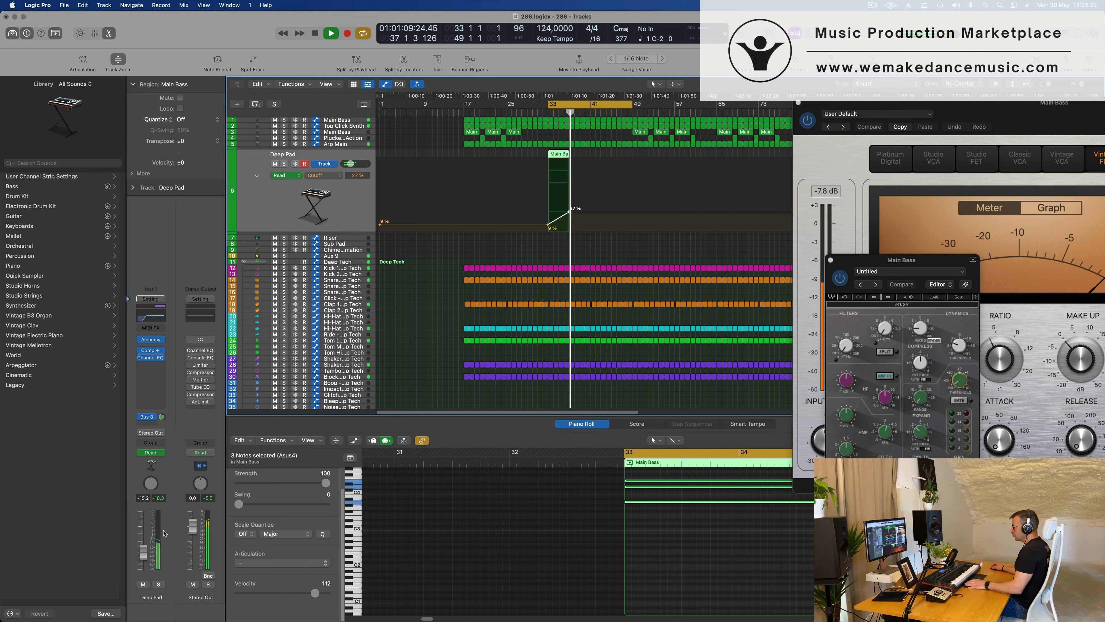
drag(569, 212, 569, 201)
click(279, 209)
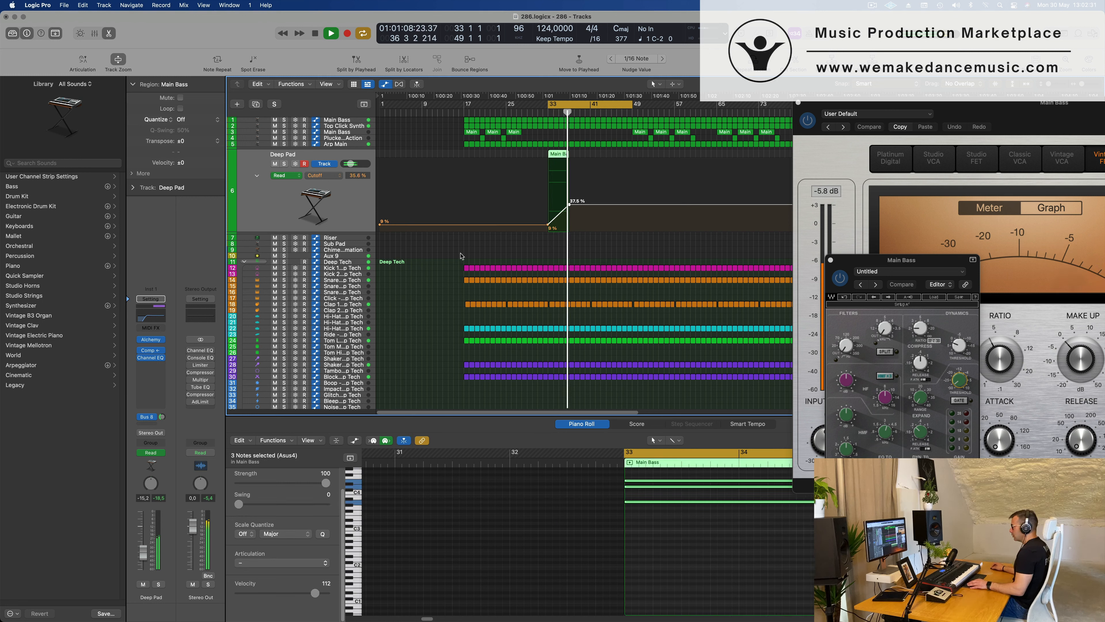
Lower the end point of Deep Pad's Cutoff ramp at bar 37 to 28.8 %.
key(super+Right)
key(super+Right)
key(super+Right)
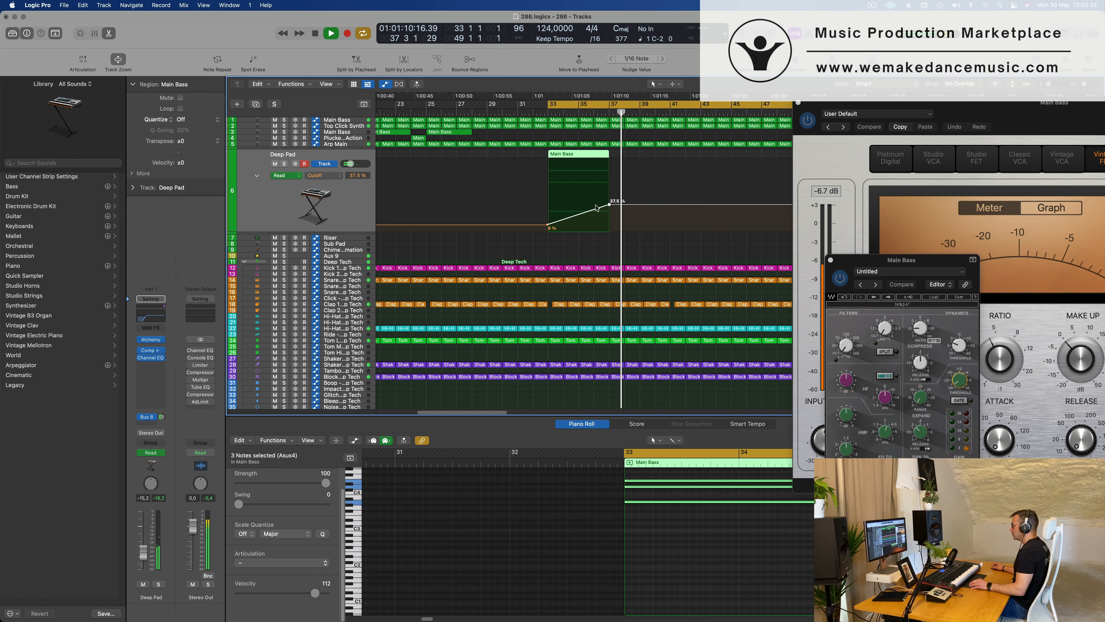
click(610, 205)
drag(611, 204, 611, 211)
key(super+Left)
key(super+Left)
key(super+Left)
key(super+Left)
key(super+Left)
key(super+Left)
key(super+Left)
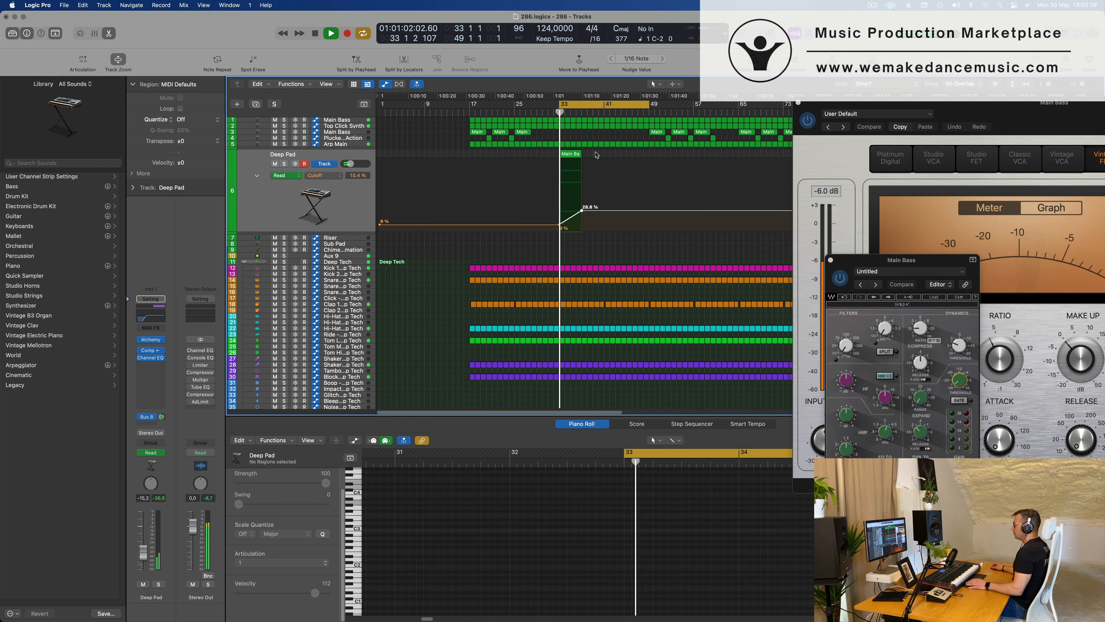
Repeat the four-bar Deep Pad region with its automation and move the copy to bar 41.
click(561, 153)
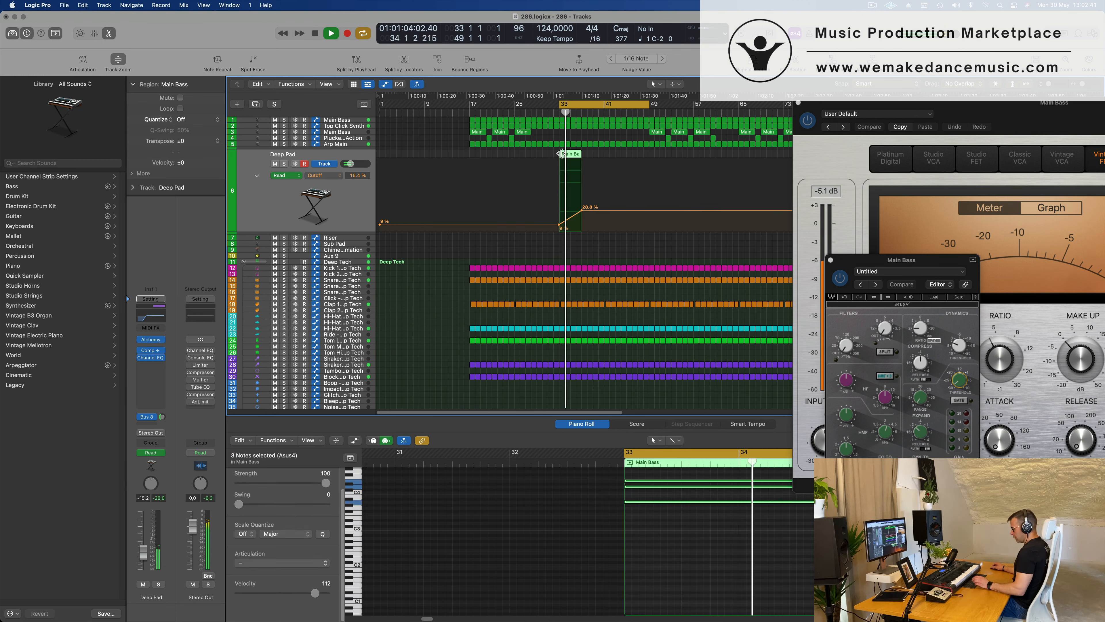
key(super+r)
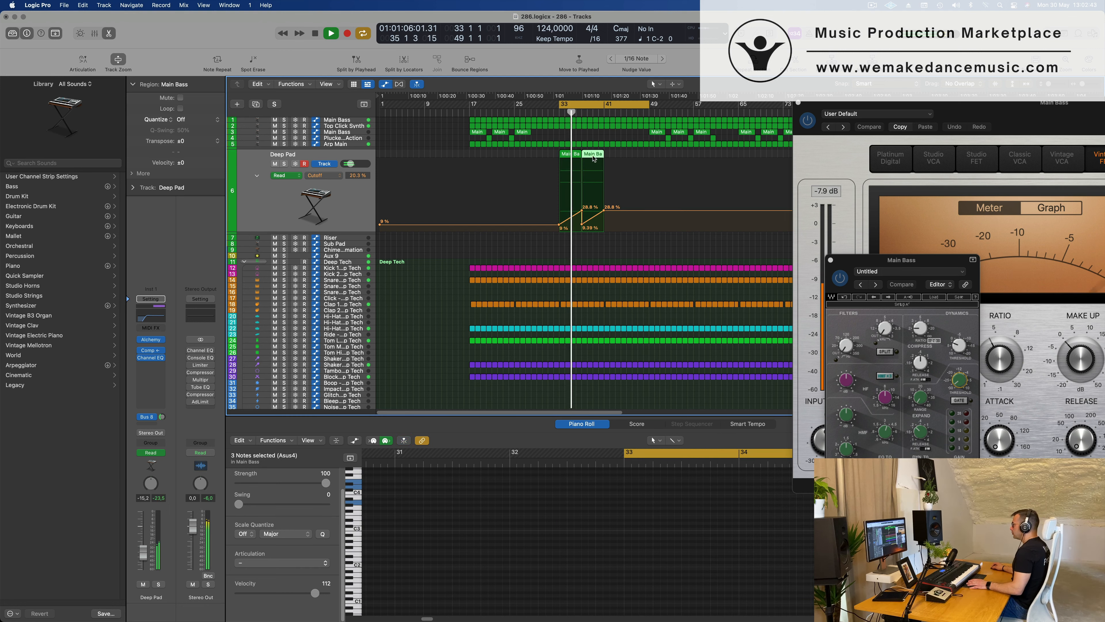
drag(594, 158, 617, 164)
scroll(615, 187, down, 3)
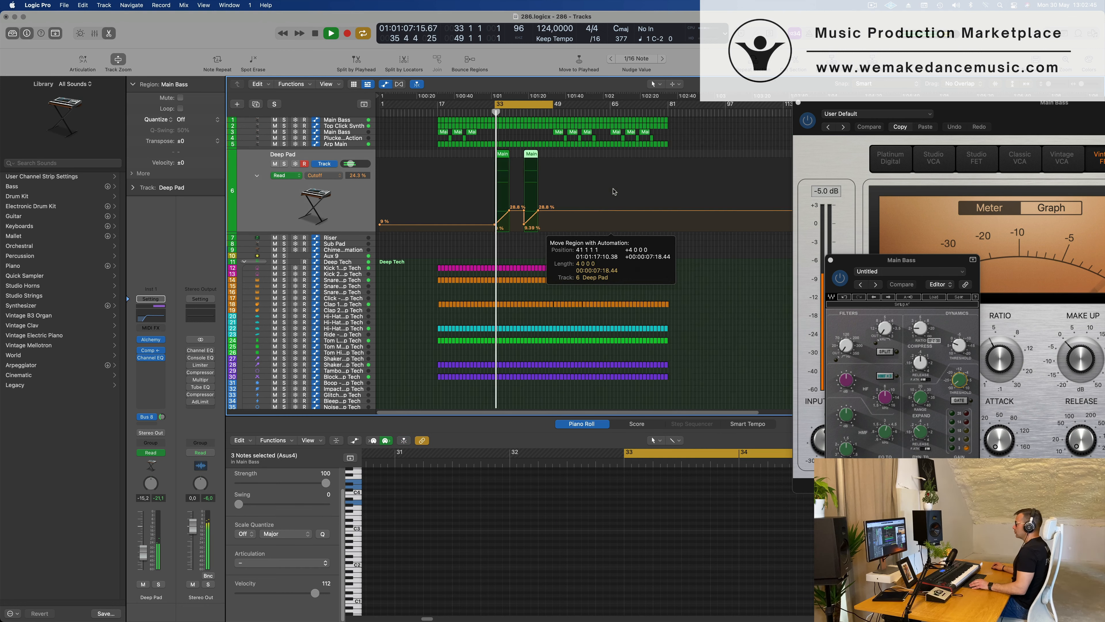
scroll(565, 205, up, 2)
scroll(543, 187, up, 1)
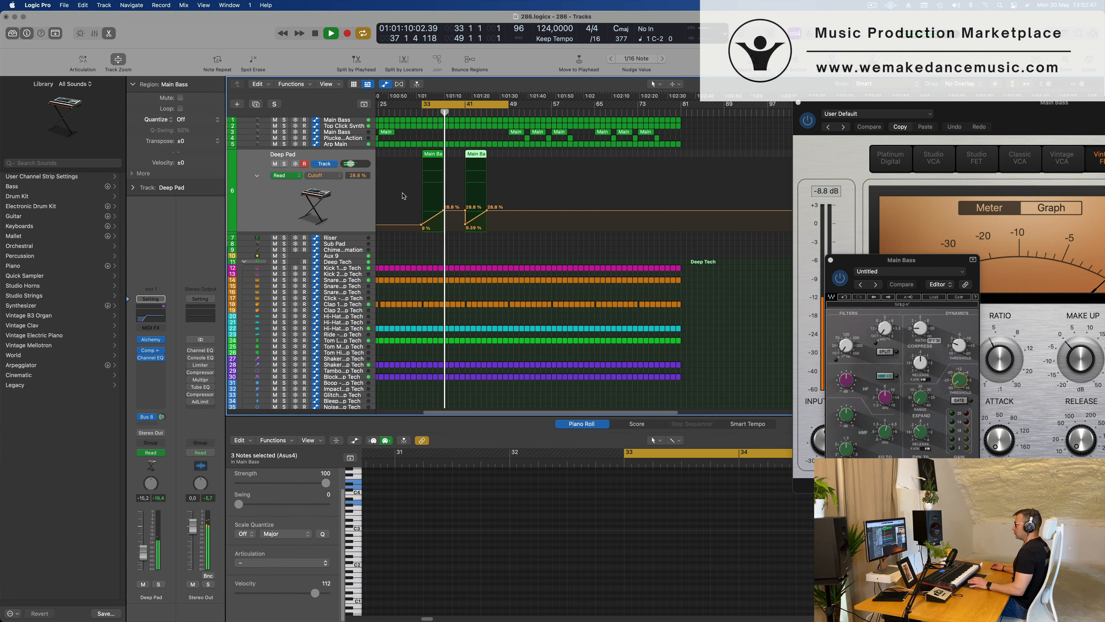
Set the Deep Pad volume to -14.0 dB and its Channel EQ low cut to 192 Hz.
click(350, 213)
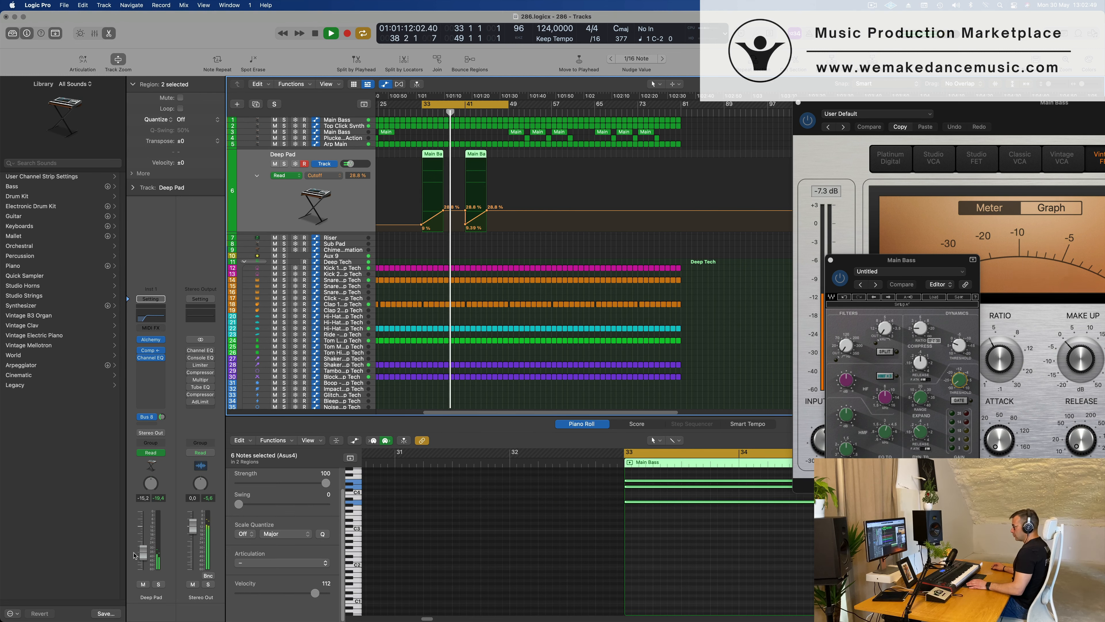
click(152, 319)
drag(590, 288, 592, 289)
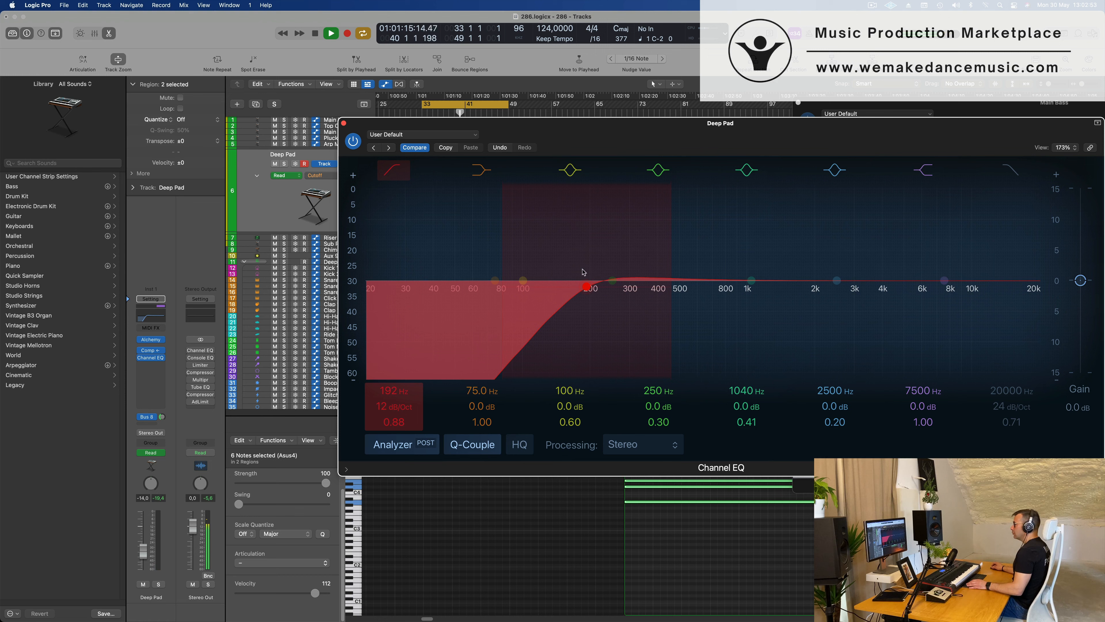
click(344, 124)
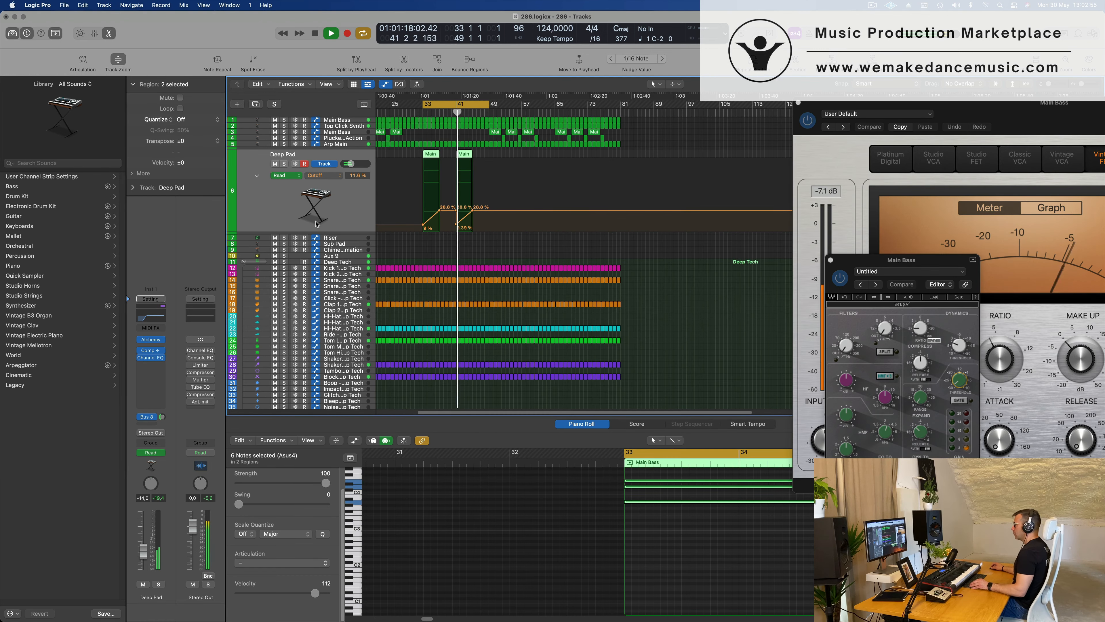
Look over the Deep Tech and Roland TR-808 drum tracks and the arrangement around the Deep Pad regions.
click(479, 304)
scroll(464, 317, down, 10)
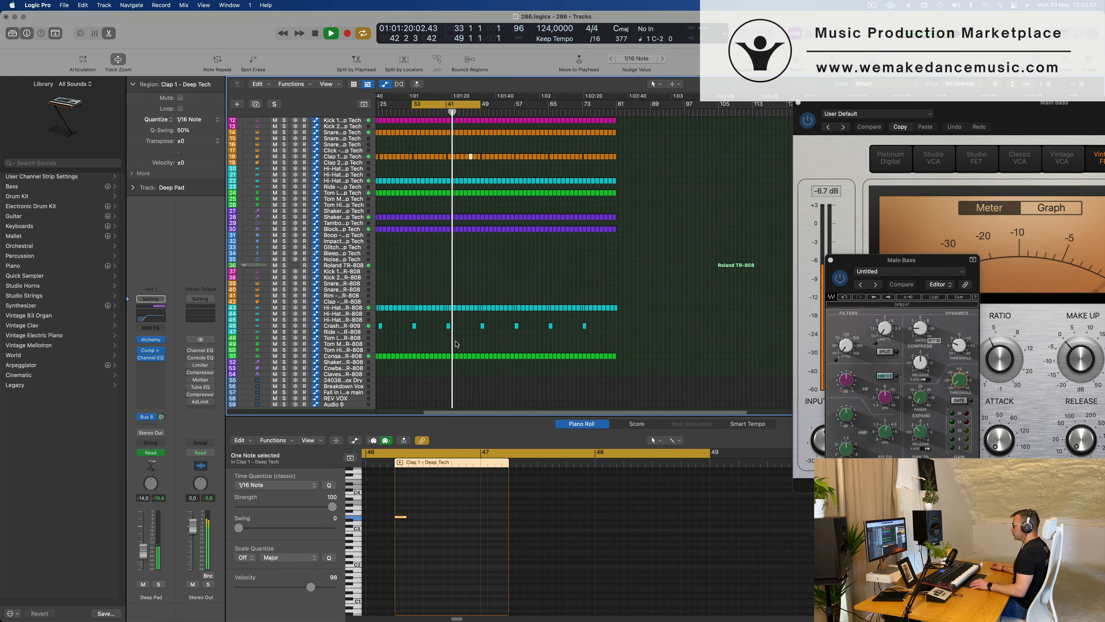
click(463, 317)
scroll(478, 262, up, 10)
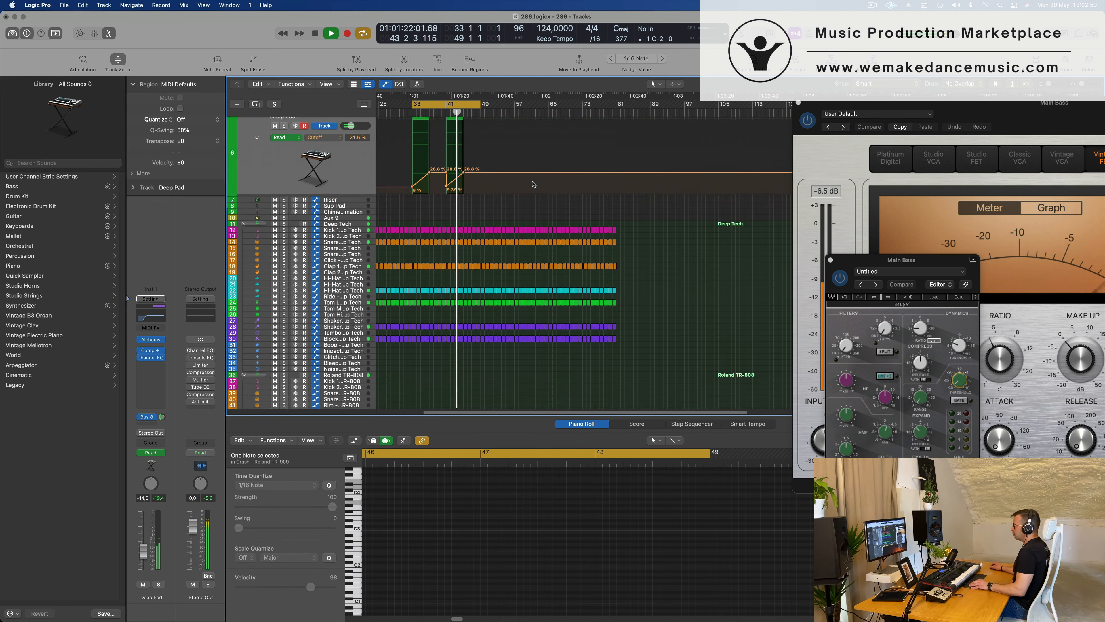
scroll(532, 180, up, 5)
scroll(531, 180, down, 2)
scroll(531, 179, left, 3)
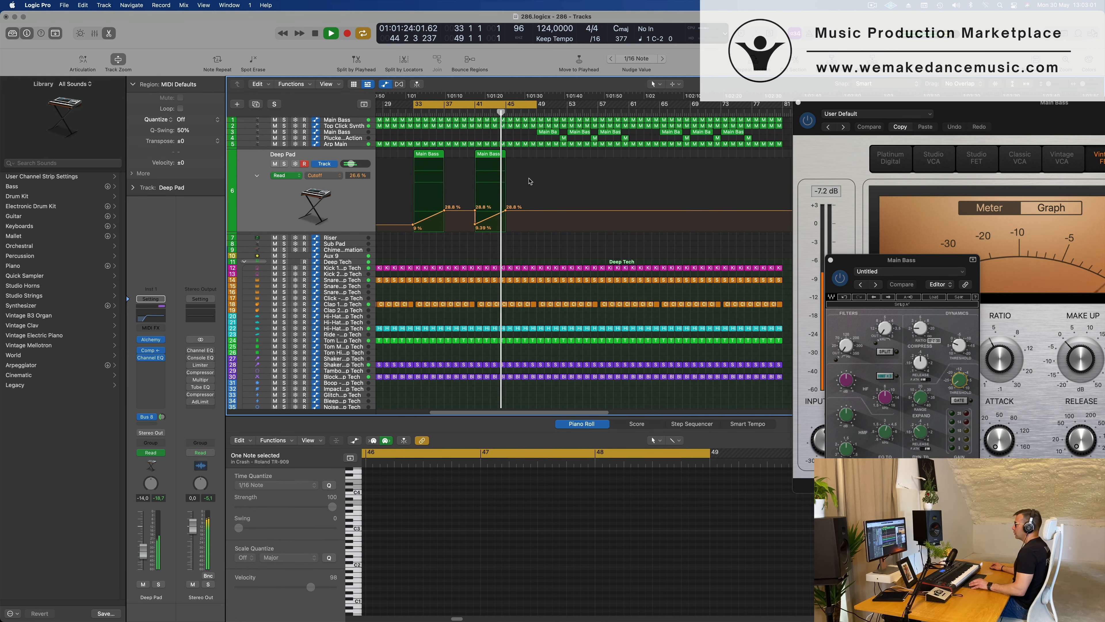
scroll(530, 169, down, 2)
scroll(531, 168, left, 2)
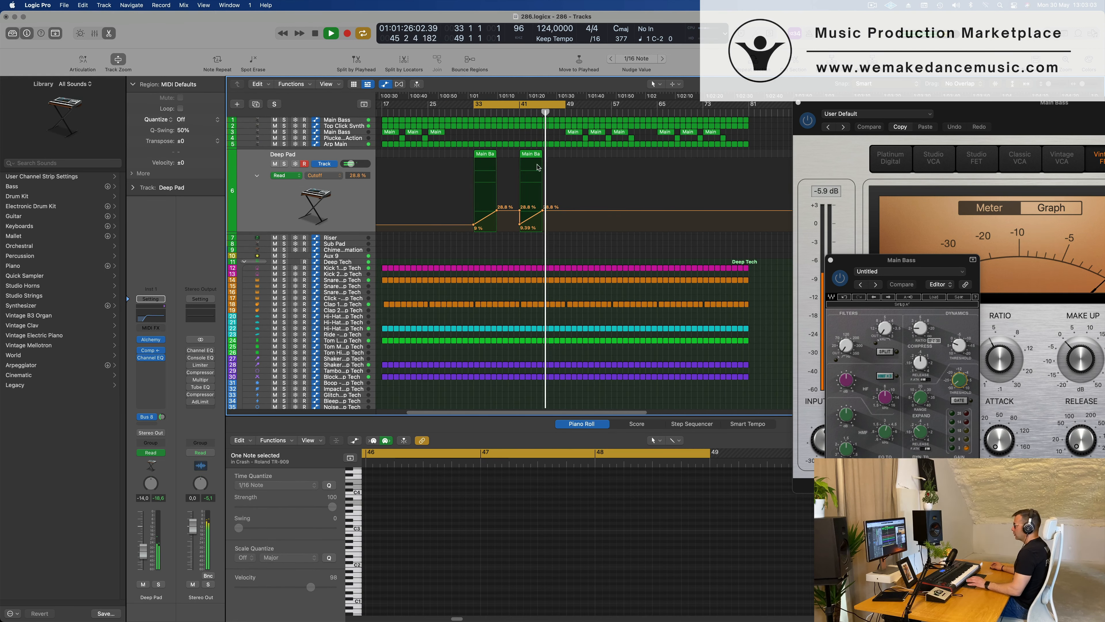
Duplicate the Deep Pad track and restart playback from bar 33.
key(space)
key(space)
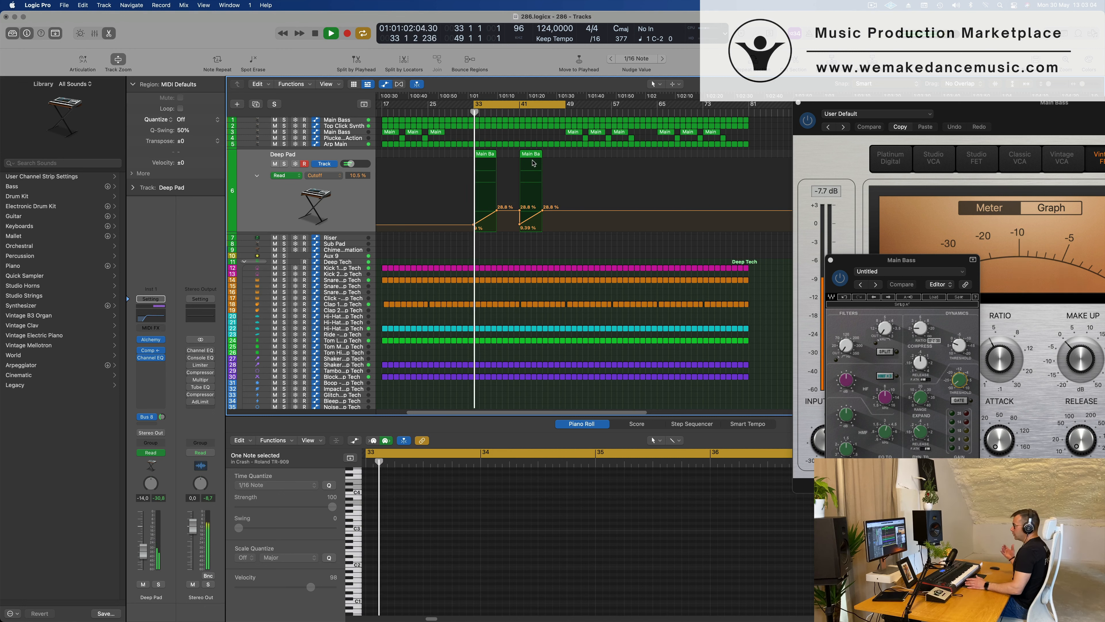
click(352, 213)
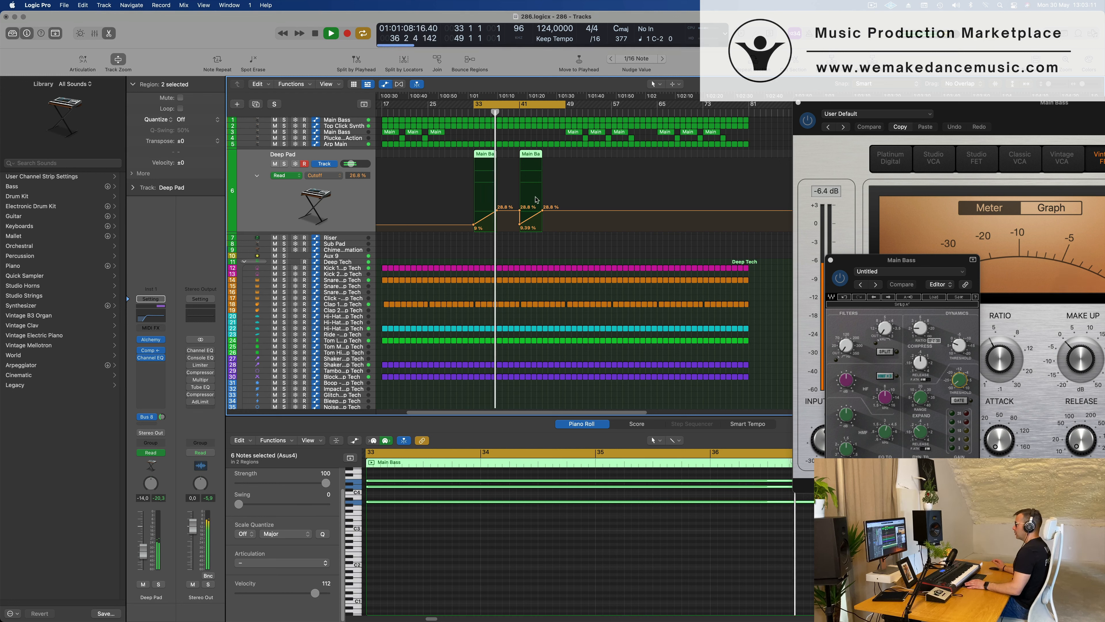
key(super+d)
key(space)
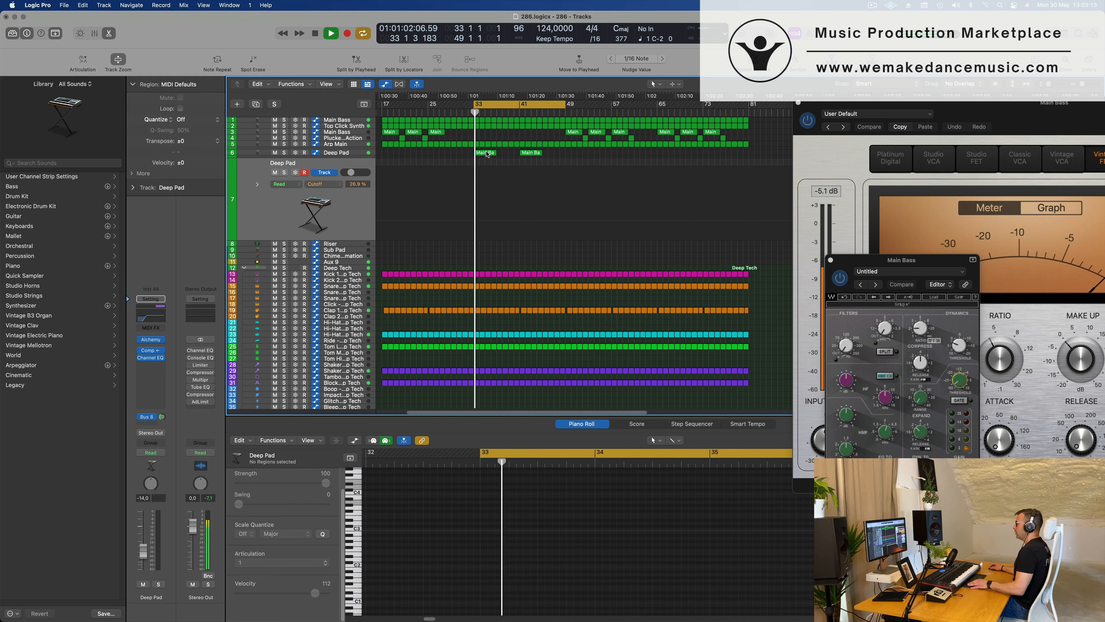
Copy the bar 33 pad region to bar 37 on the duplicate Deep Pad track, delete that track's automation and restart playback.
drag(484, 153, 507, 170)
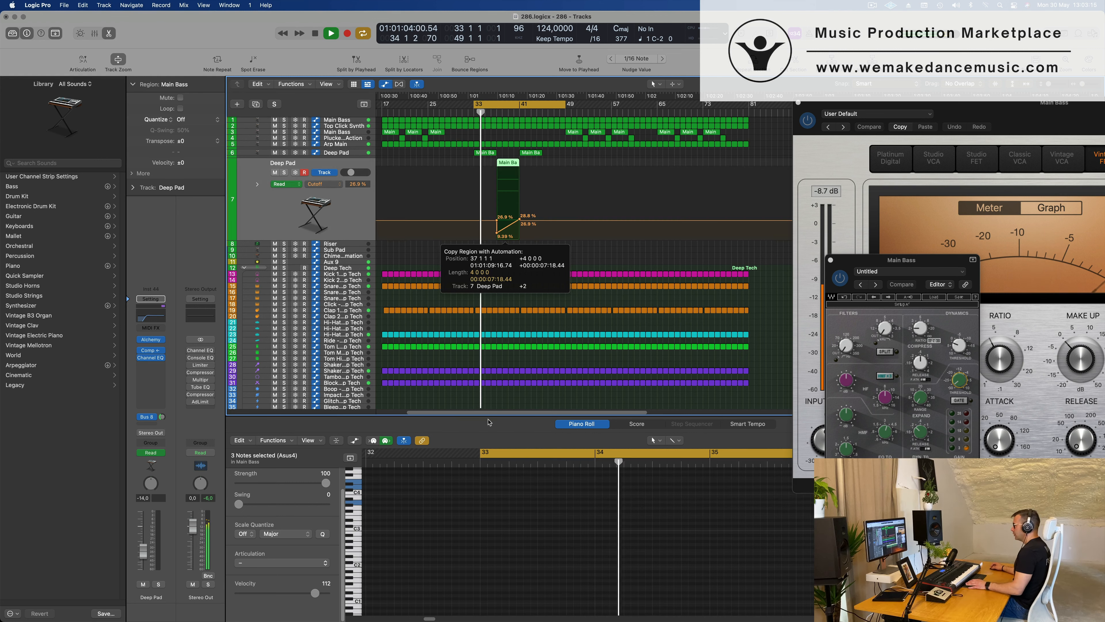
key(space)
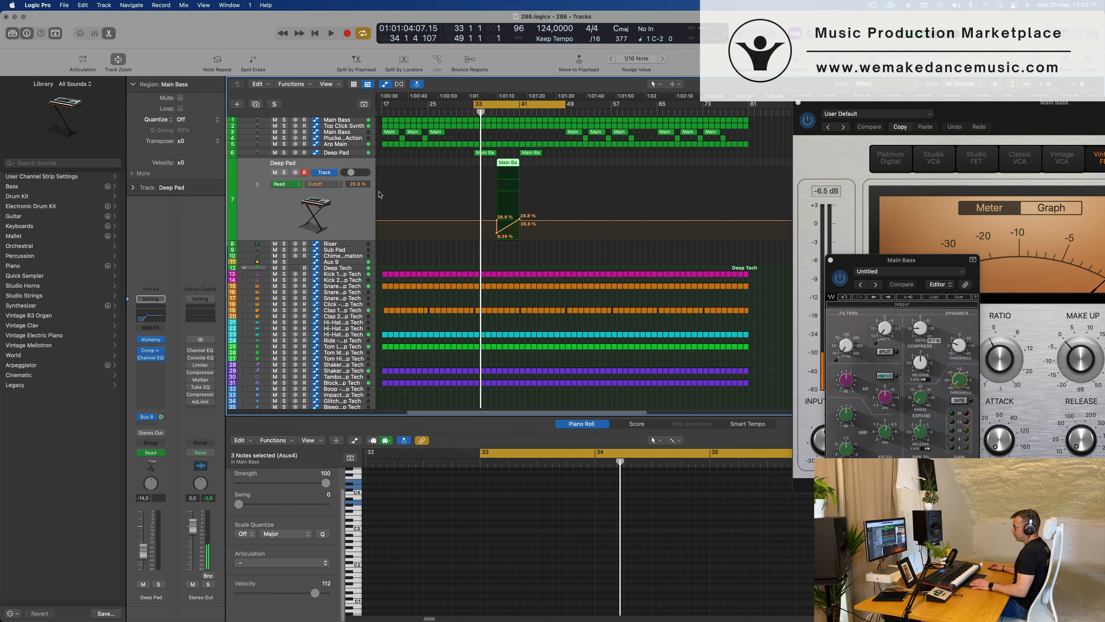
key(ctrl+super+BackSpace)
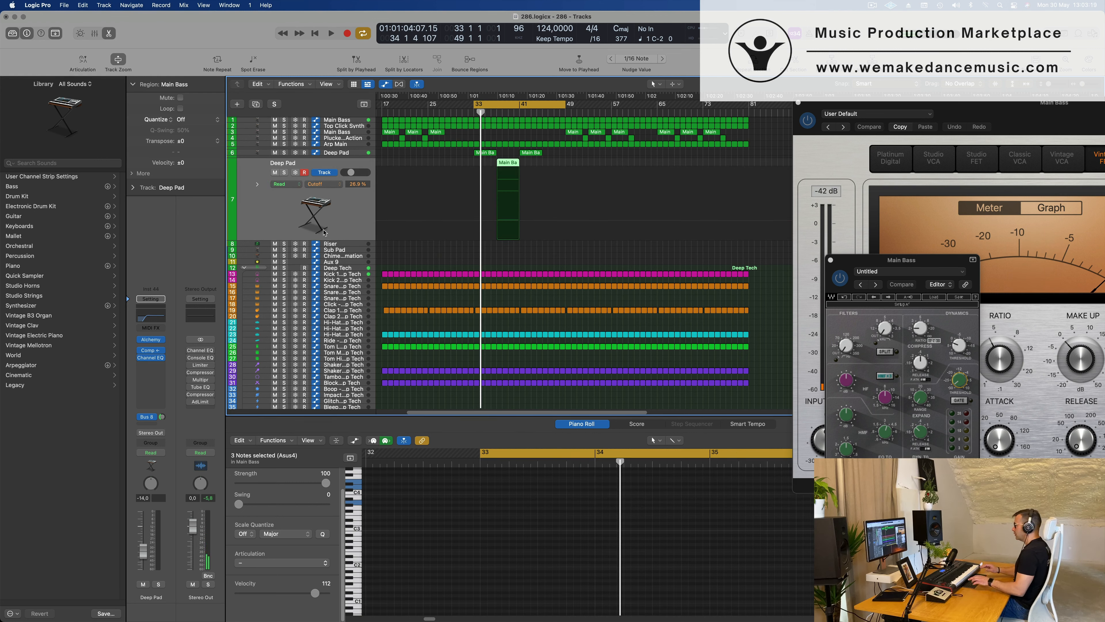
key(space)
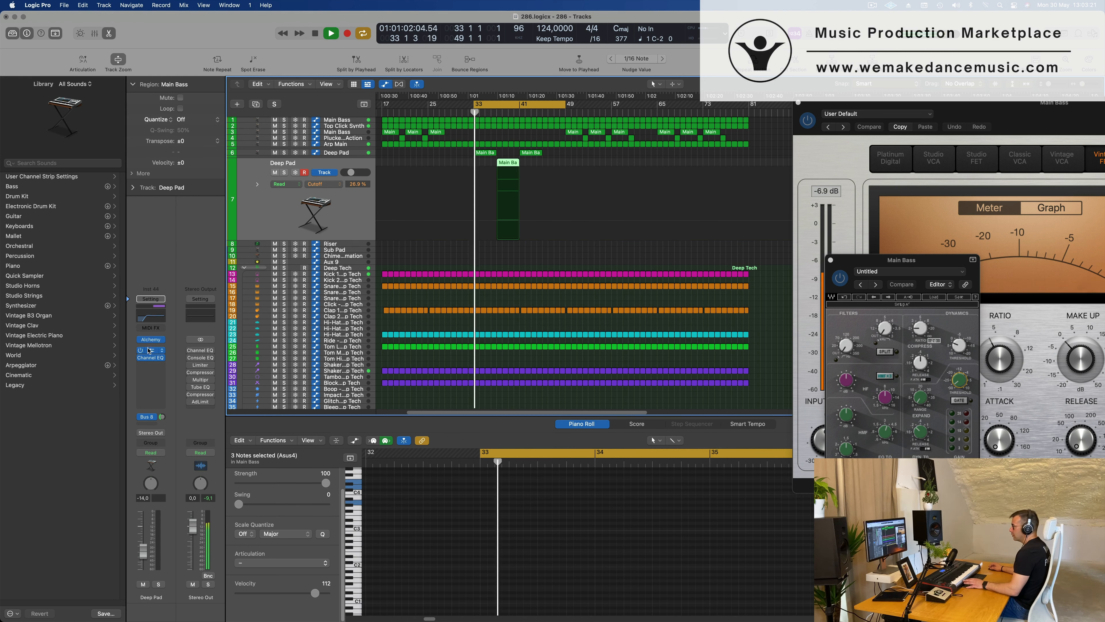
Open Alchemy on the duplicate Deep Pad track, load the Rhythmic preset Walking Creature and restart playback from bar 33.
click(151, 339)
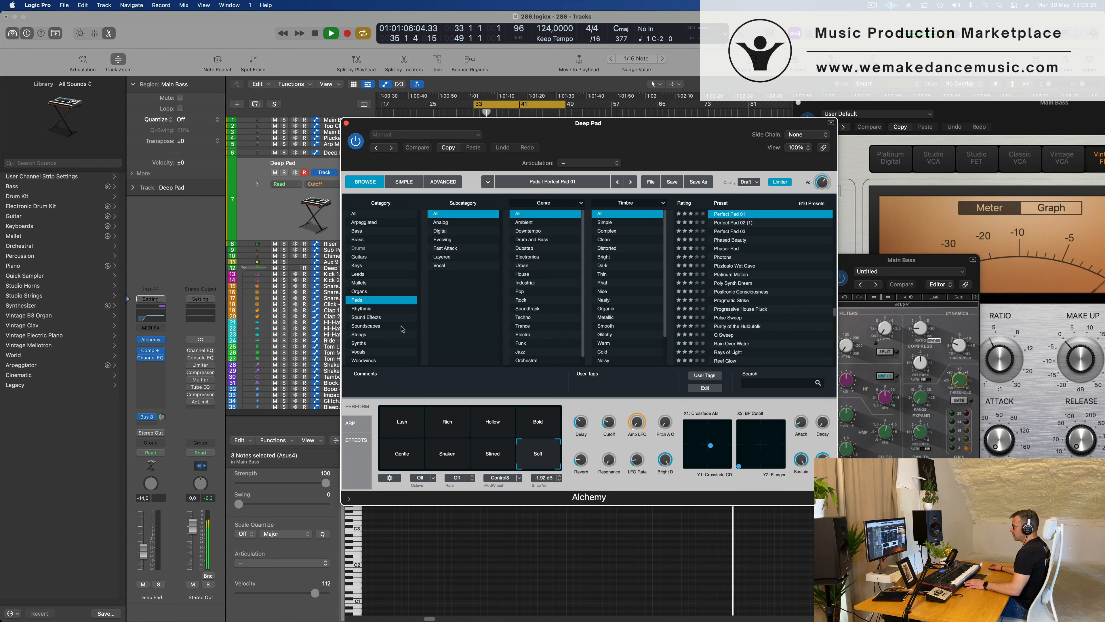
click(365, 309)
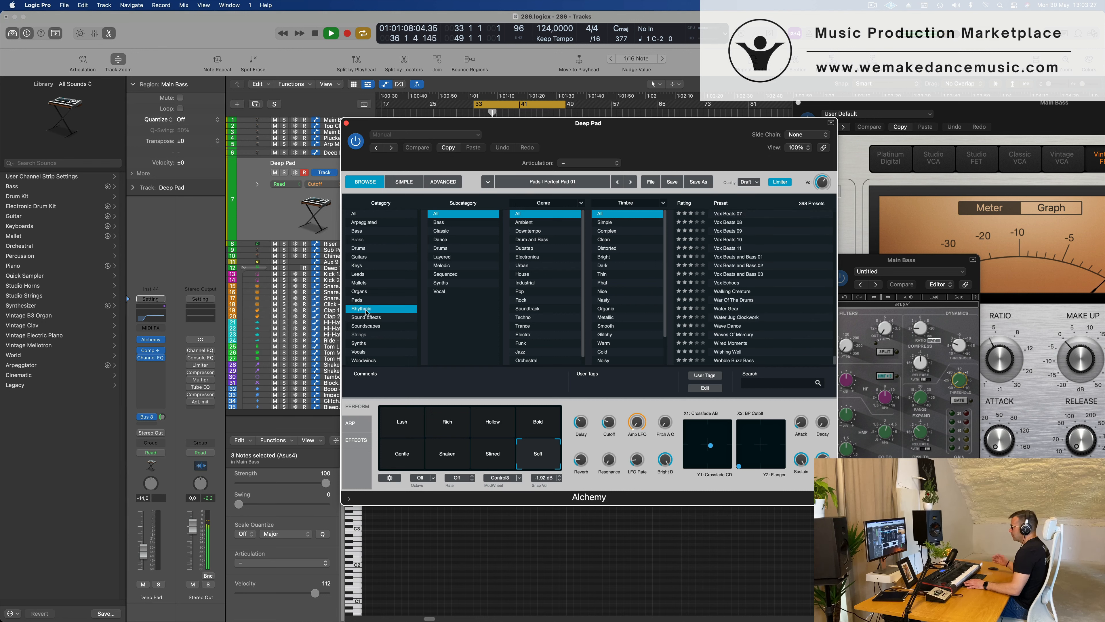
click(733, 294)
drag(426, 141, 744, 199)
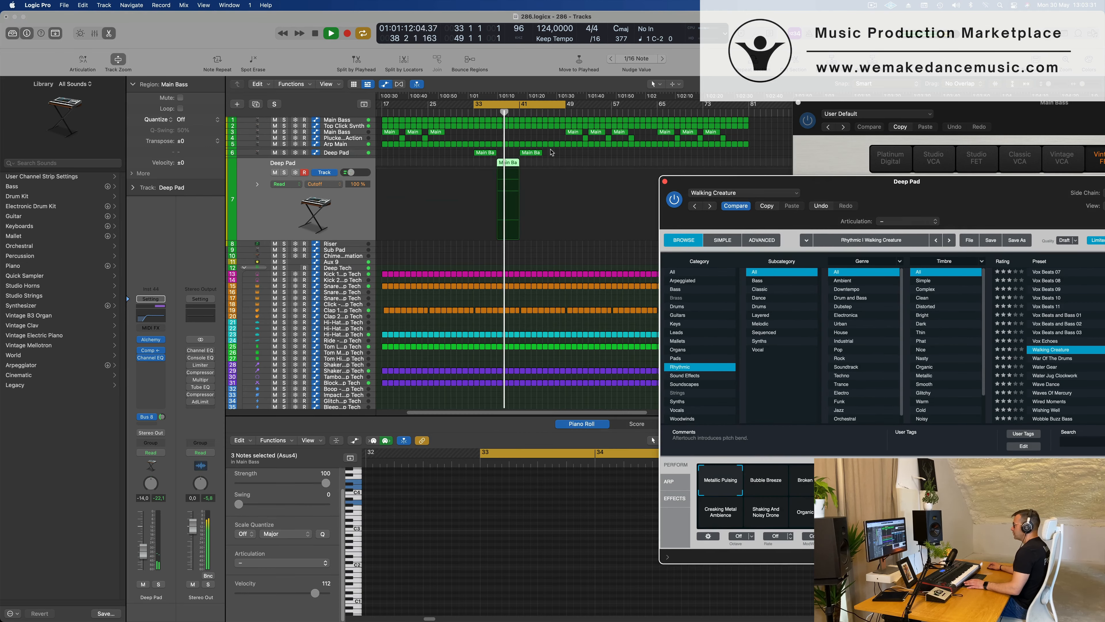
key(Return)
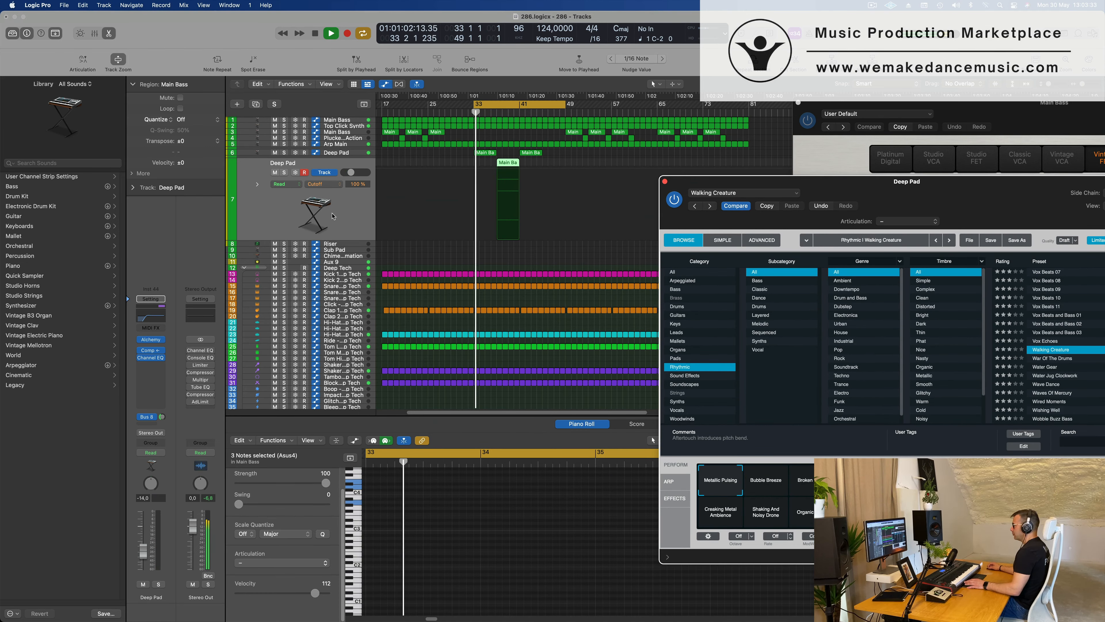
drag(886, 181, 679, 118)
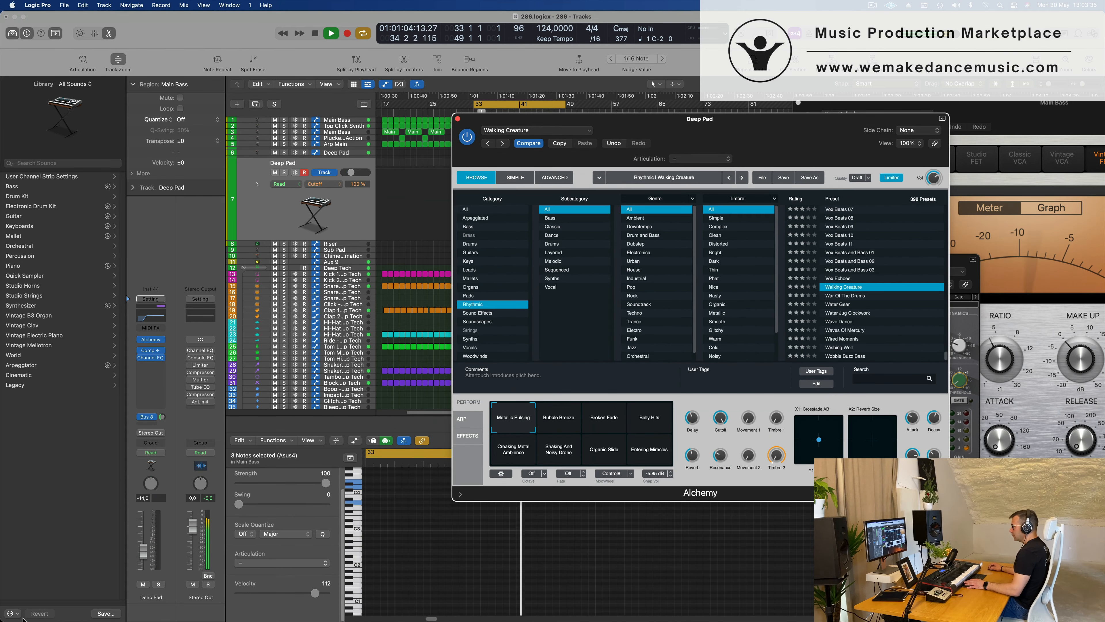
Try the Deep Pad volume at -5.0 dB and at -15.6 dB with the Walking Creature preset.
drag(145, 536, 145, 534)
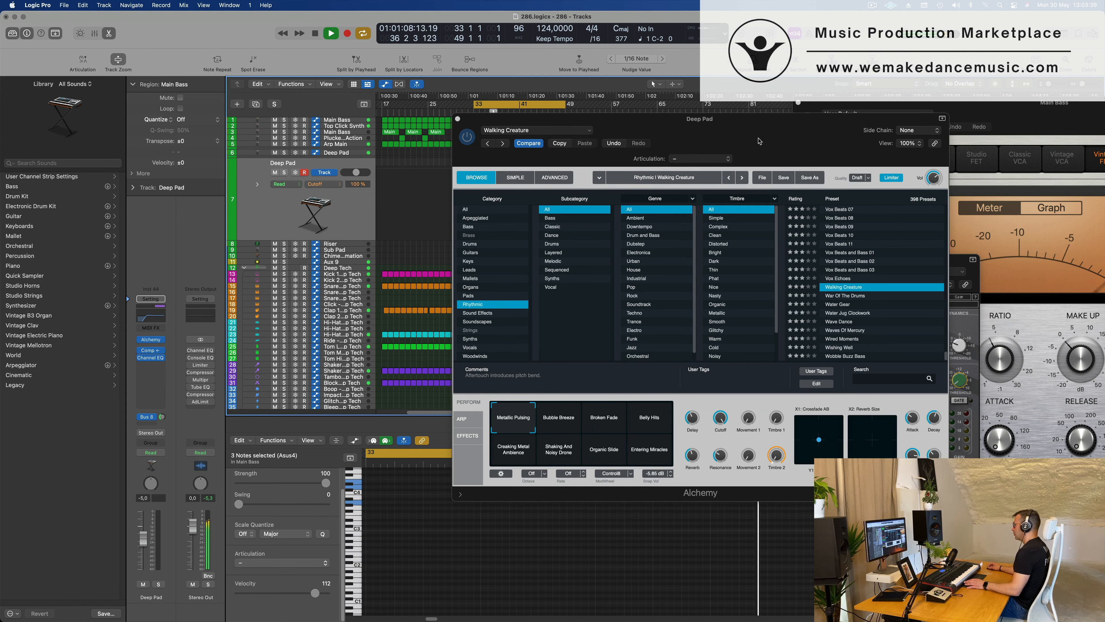
drag(759, 141, 853, 171)
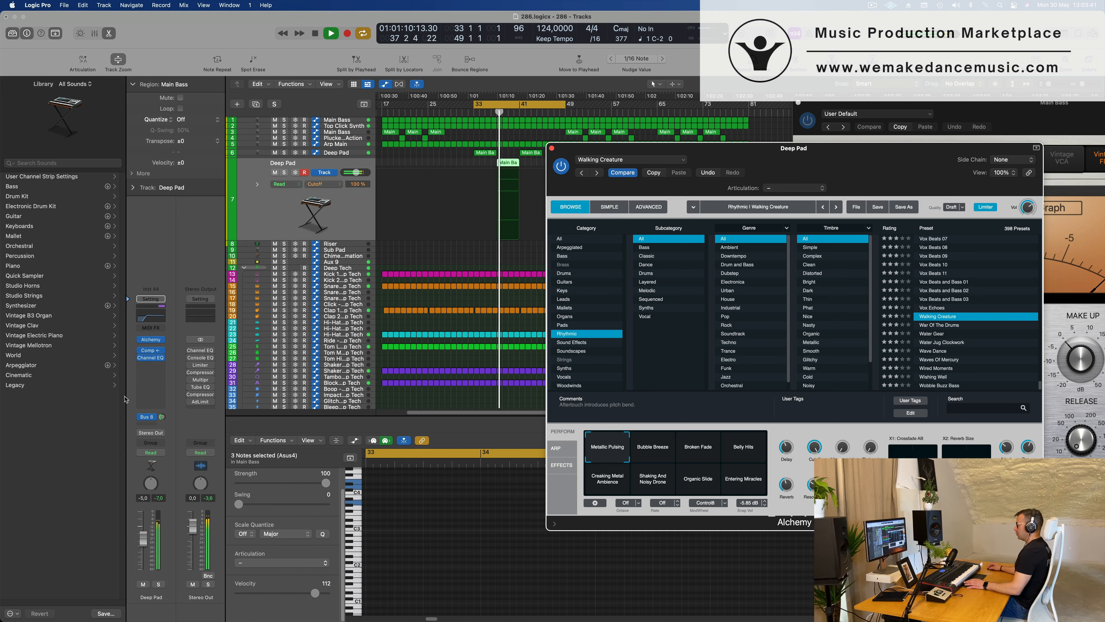
drag(144, 551, 144, 553)
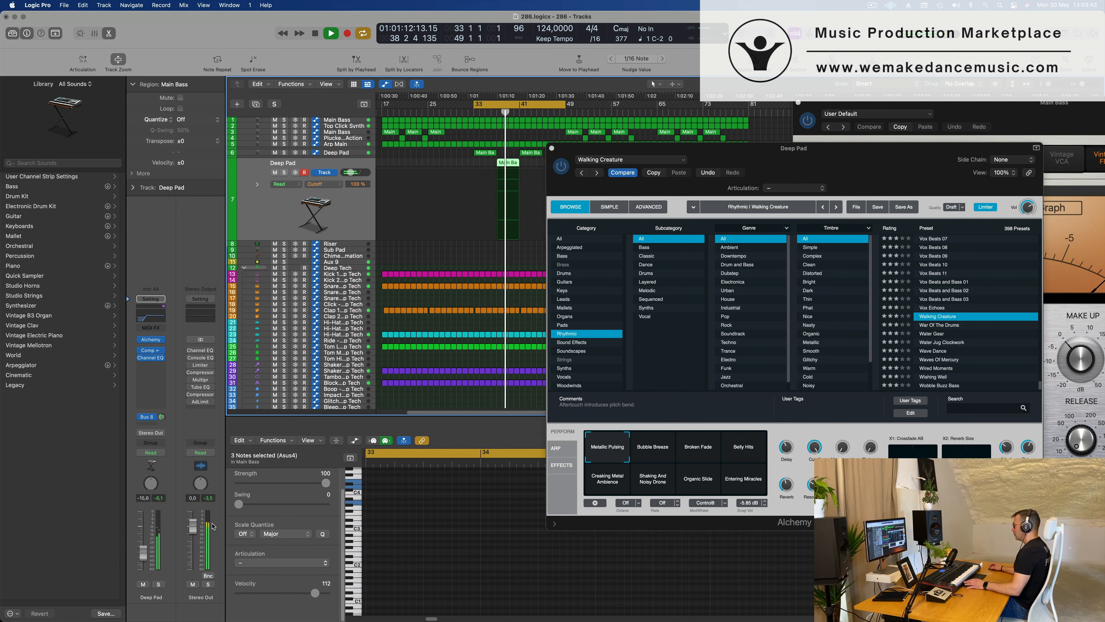
drag(880, 154, 767, 182)
Load the War Of The Drums preset in Alchemy and move the cycle start to bar 37.
click(817, 346)
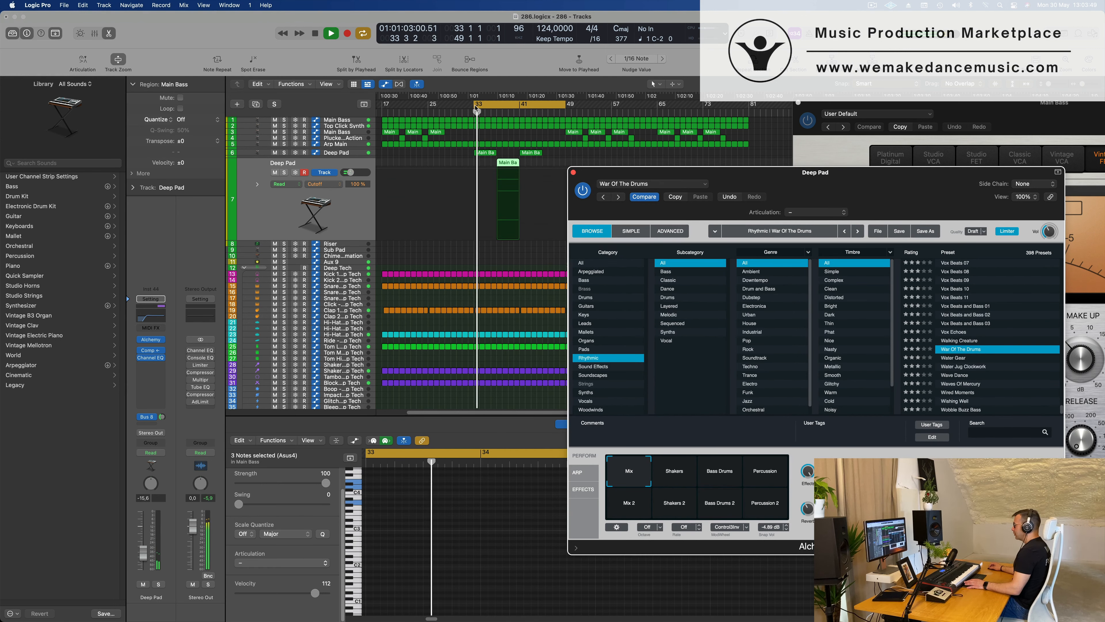
drag(474, 104, 498, 105)
drag(876, 185, 684, 166)
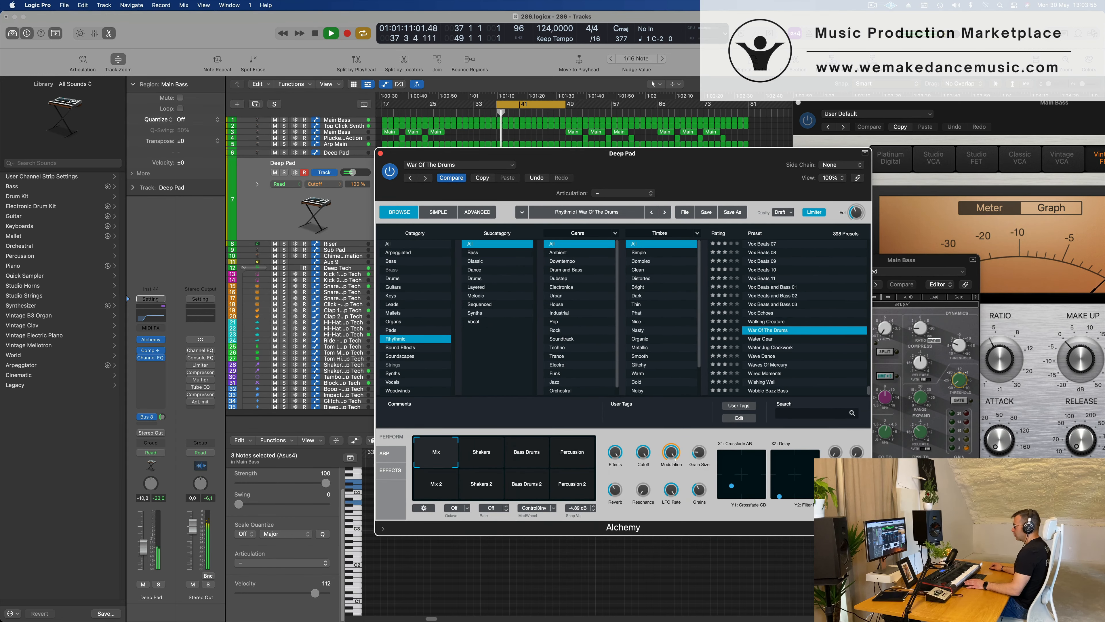
Audition Alchemy's Shakers, Bass Drums, Mix and Percussion snapshots, select Percussion and set the Deep Pad volume to -2.5 dB.
drag(143, 547, 143, 546)
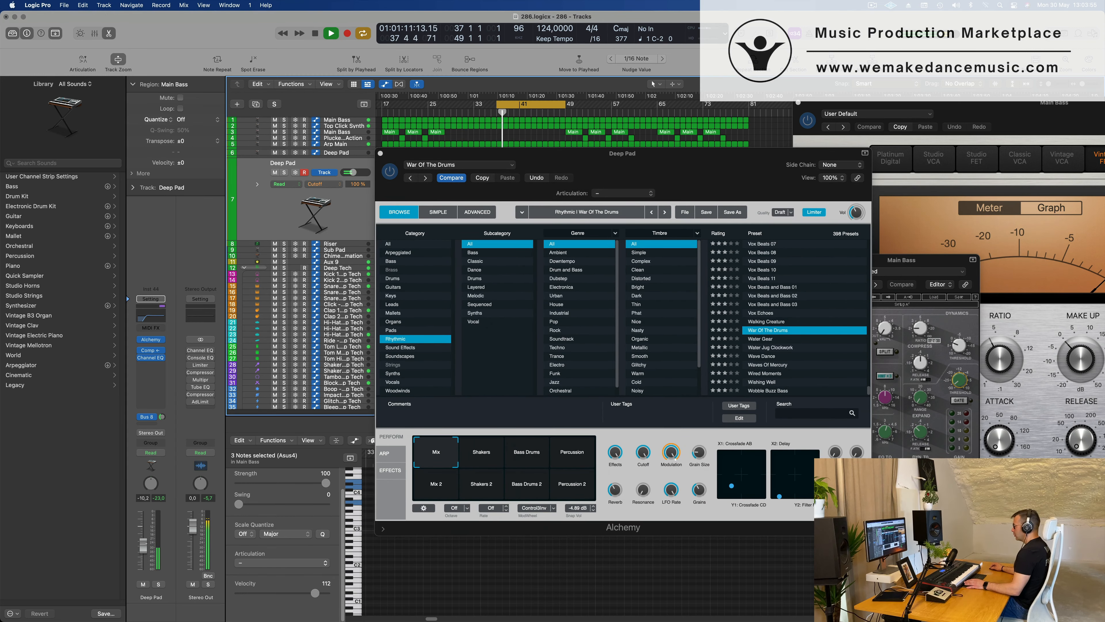
click(471, 462)
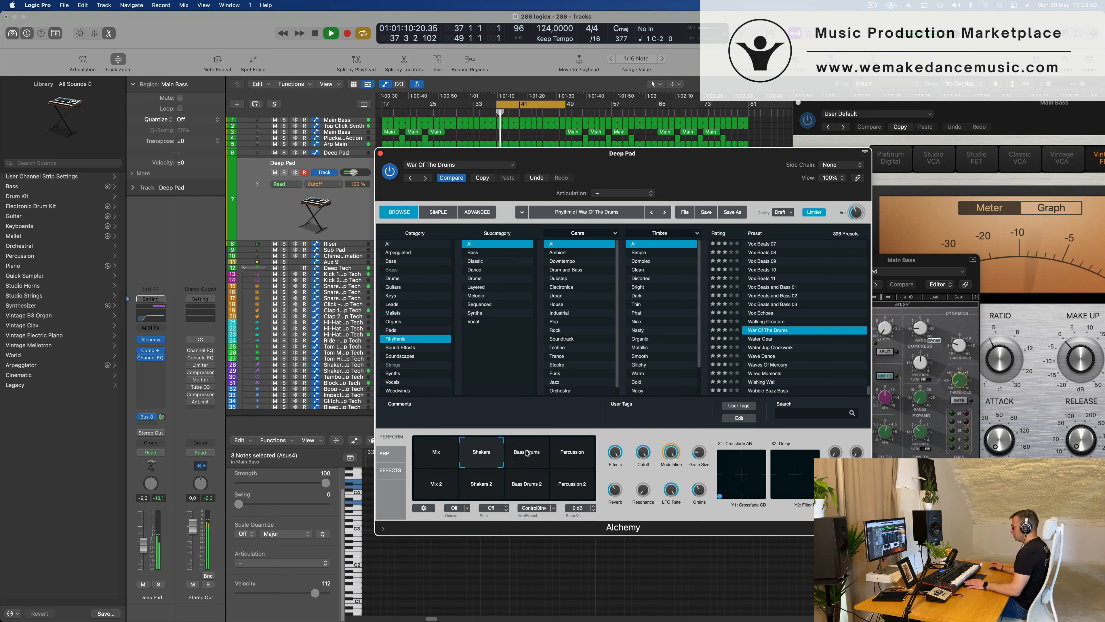
drag(657, 153, 835, 120)
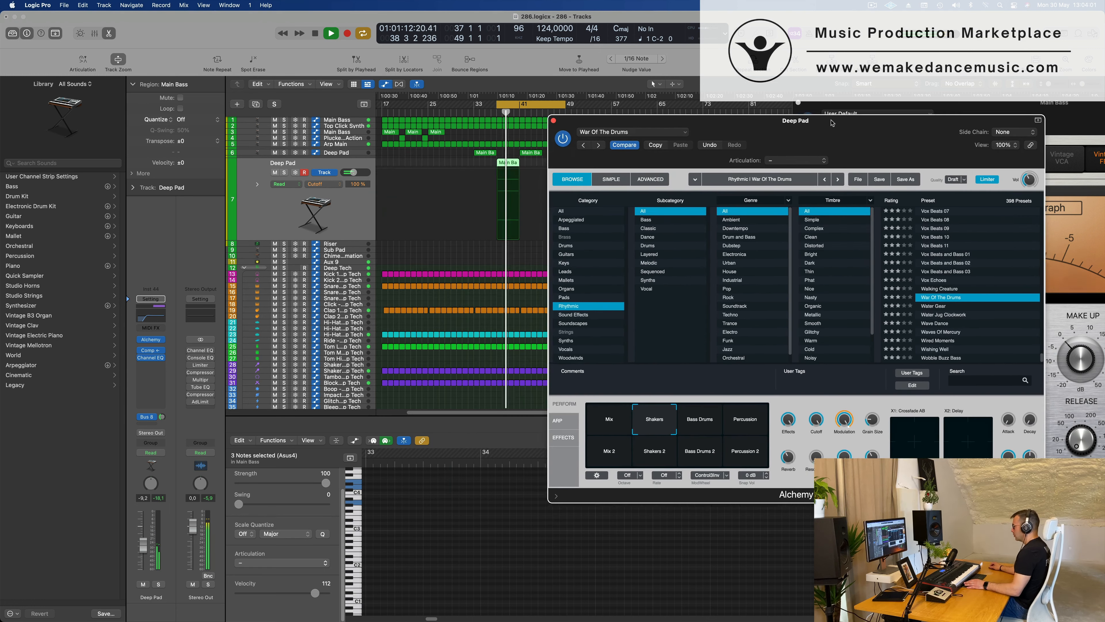
click(704, 420)
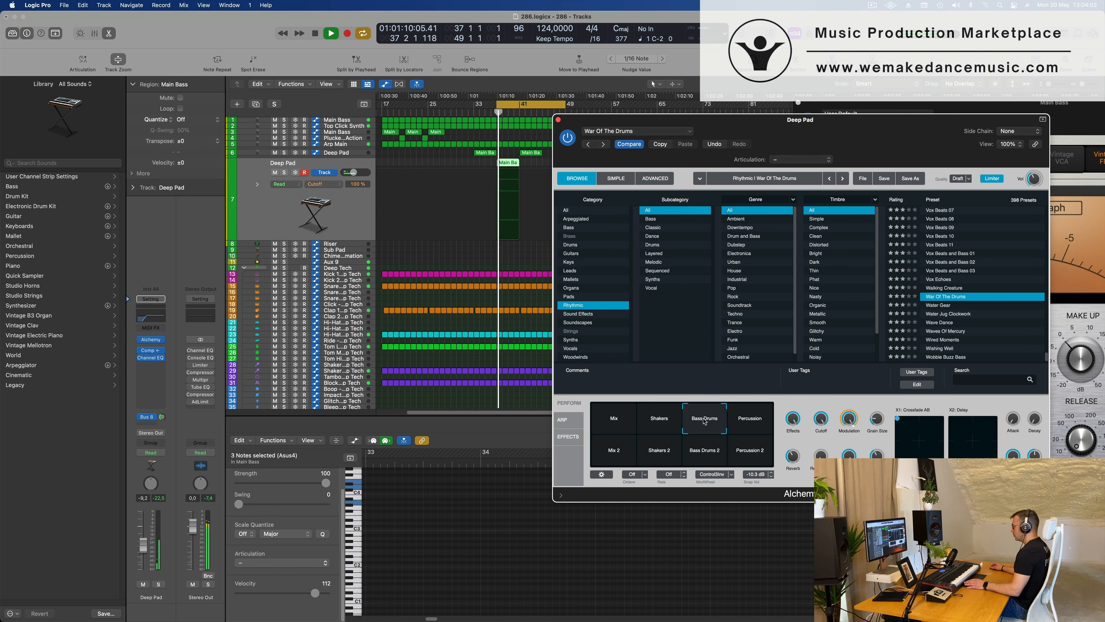
click(754, 426)
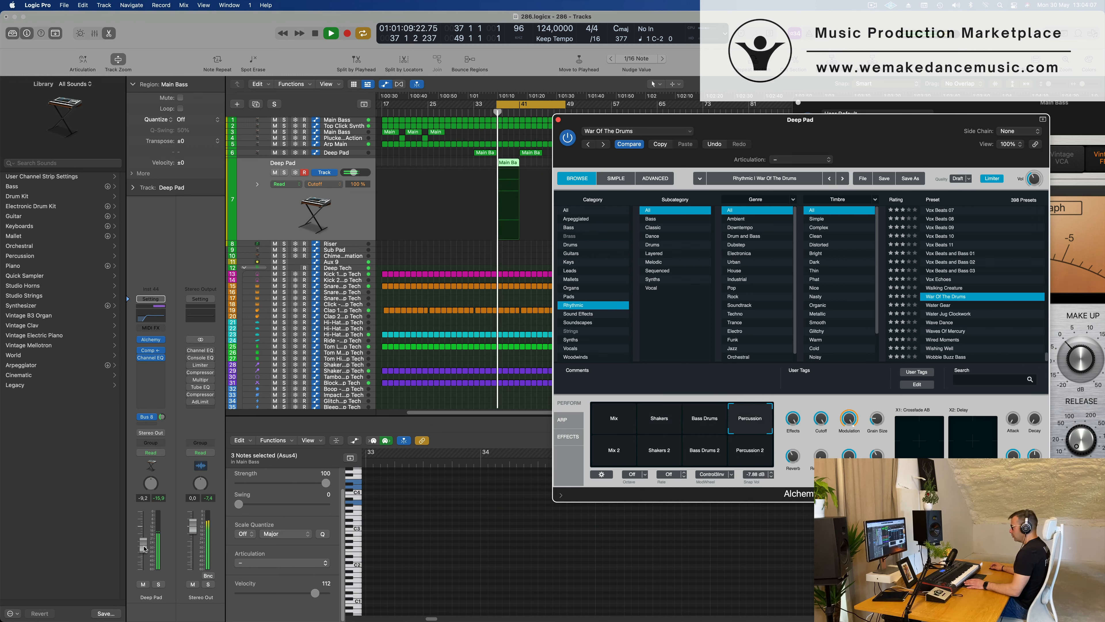
drag(145, 550, 146, 534)
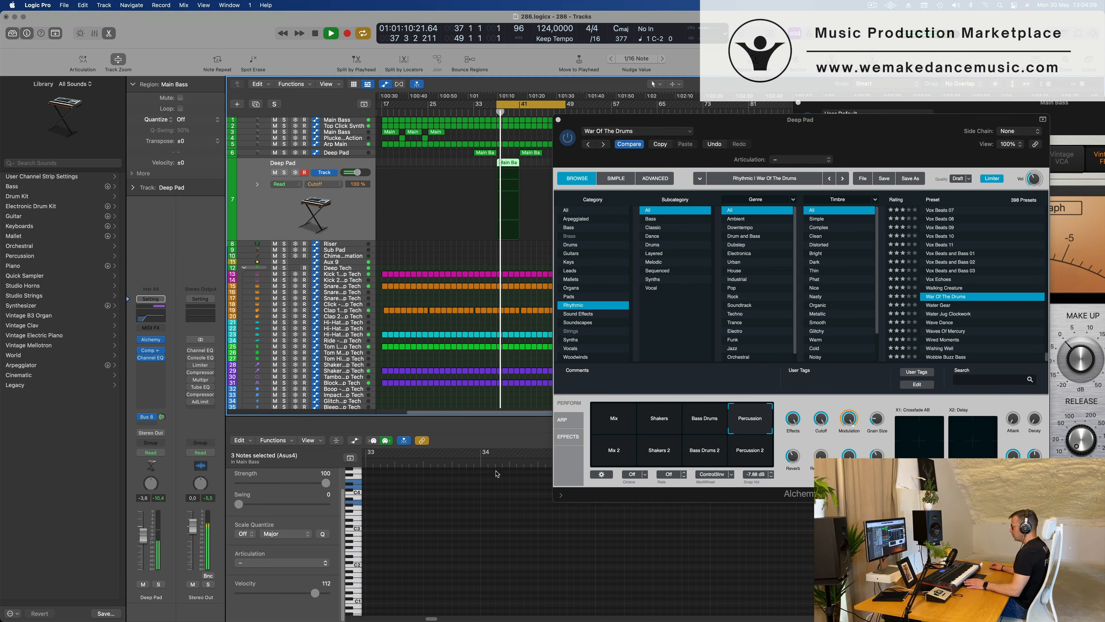
click(619, 424)
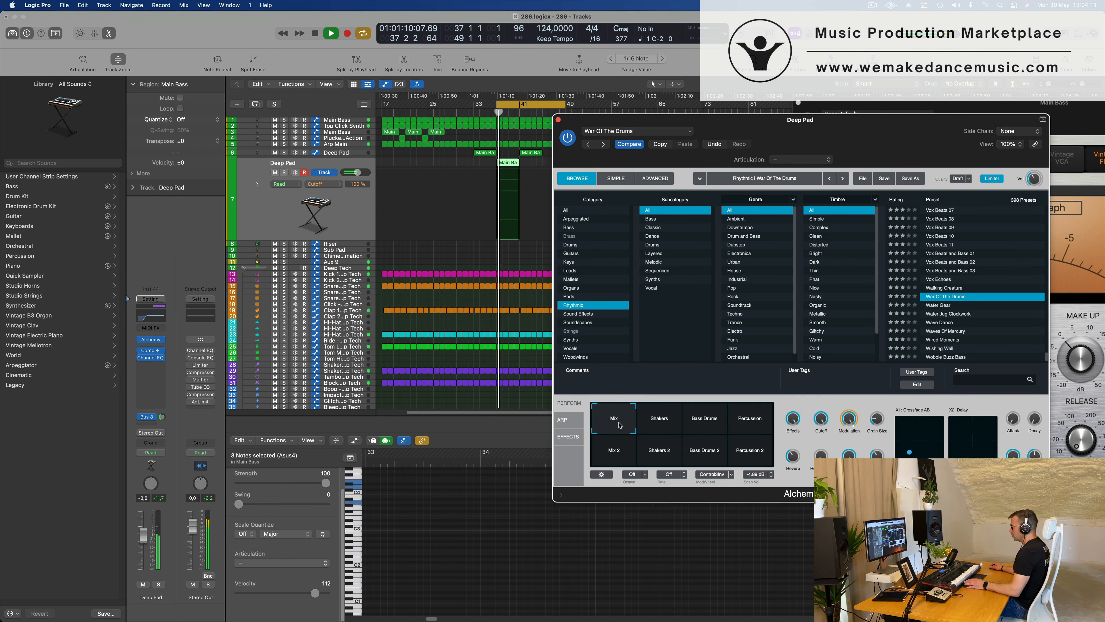
click(750, 424)
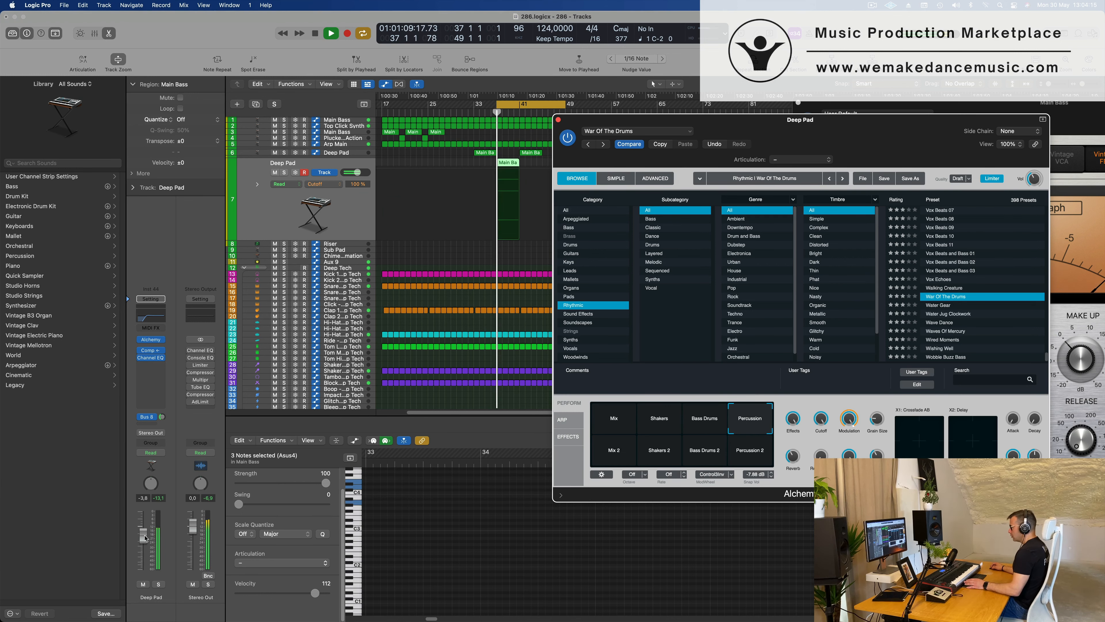
click(165, 545)
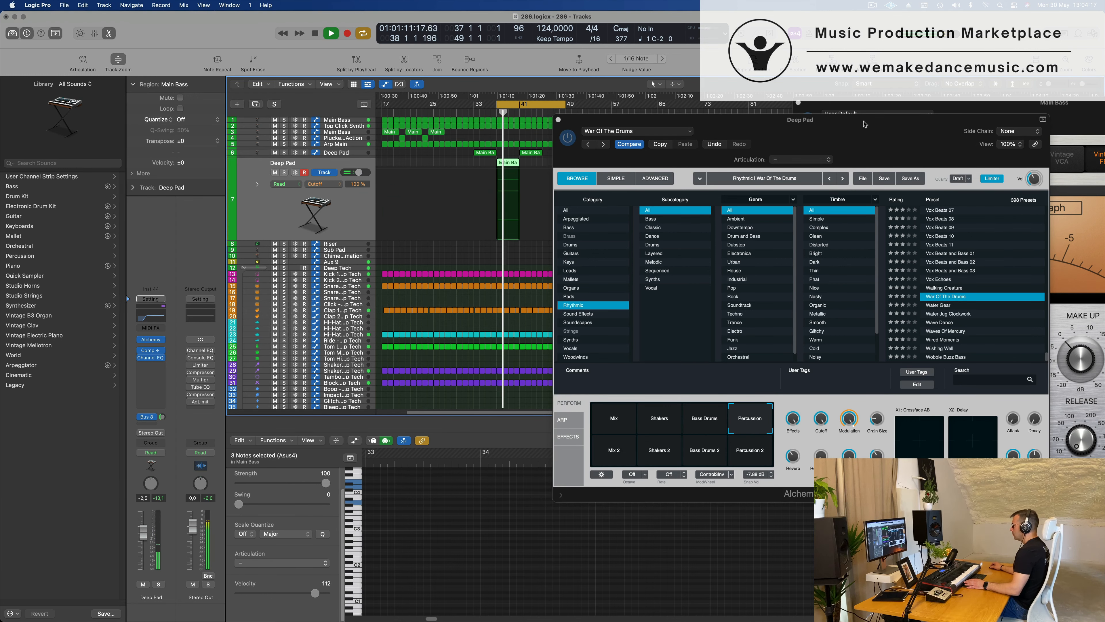
Close the Alchemy window and play the arrangement with the cycle start moved back to bar 33.
drag(864, 124, 855, 134)
click(548, 129)
key(space)
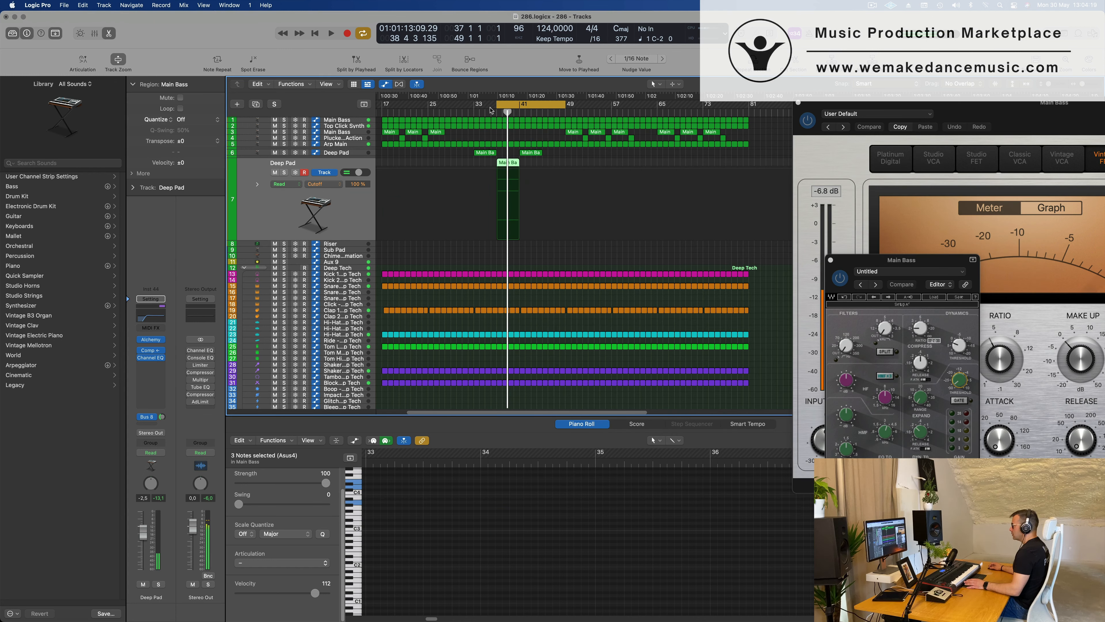
drag(497, 104, 477, 104)
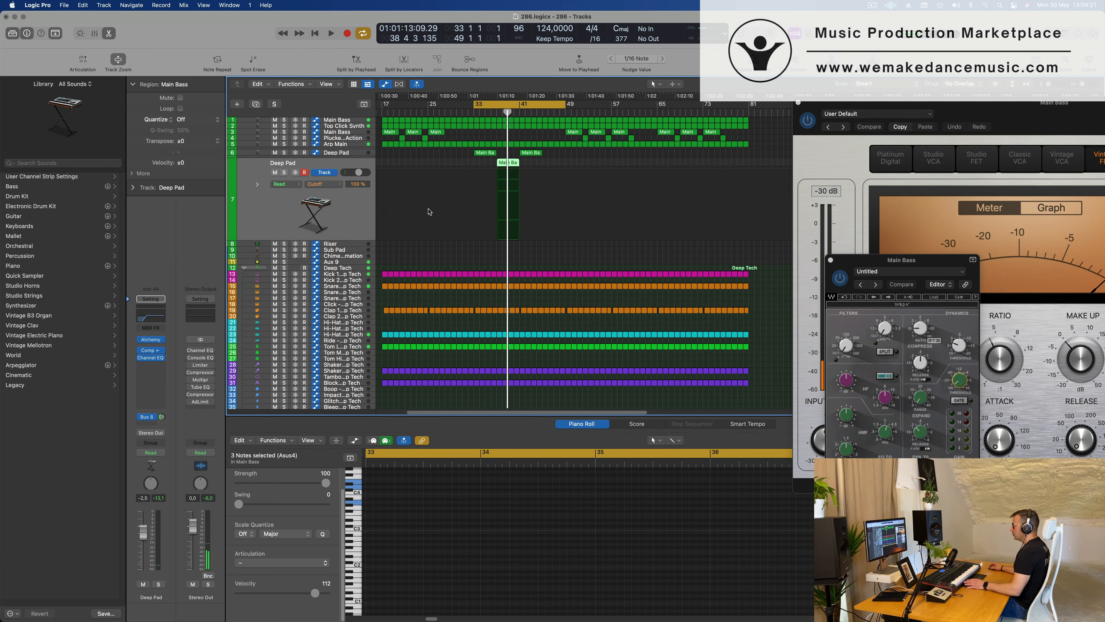
key(space)
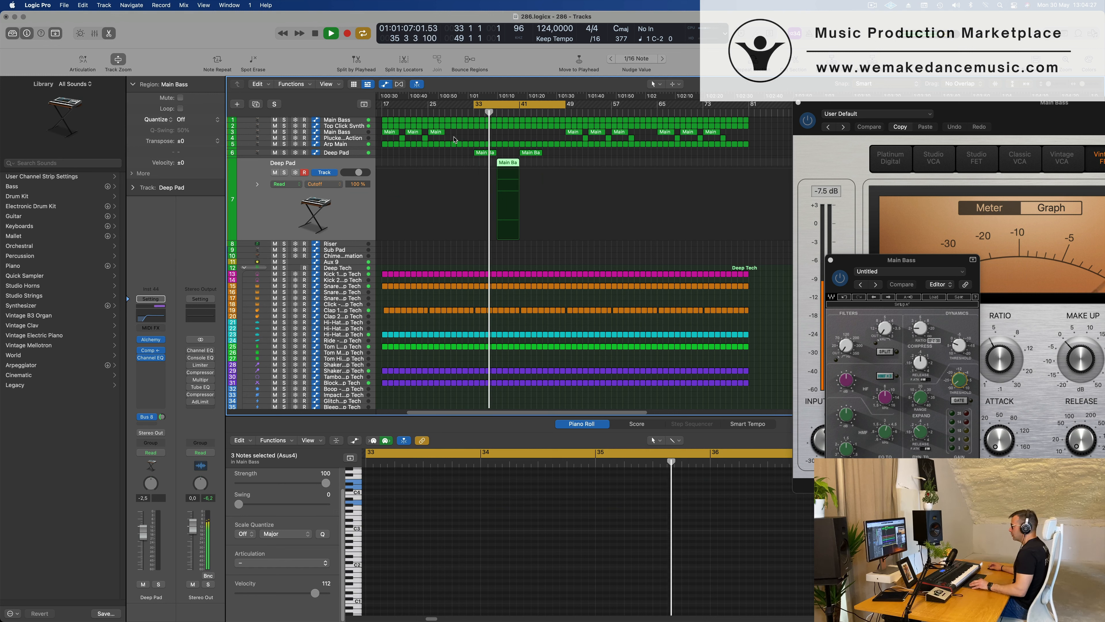
scroll(451, 196, up, 5)
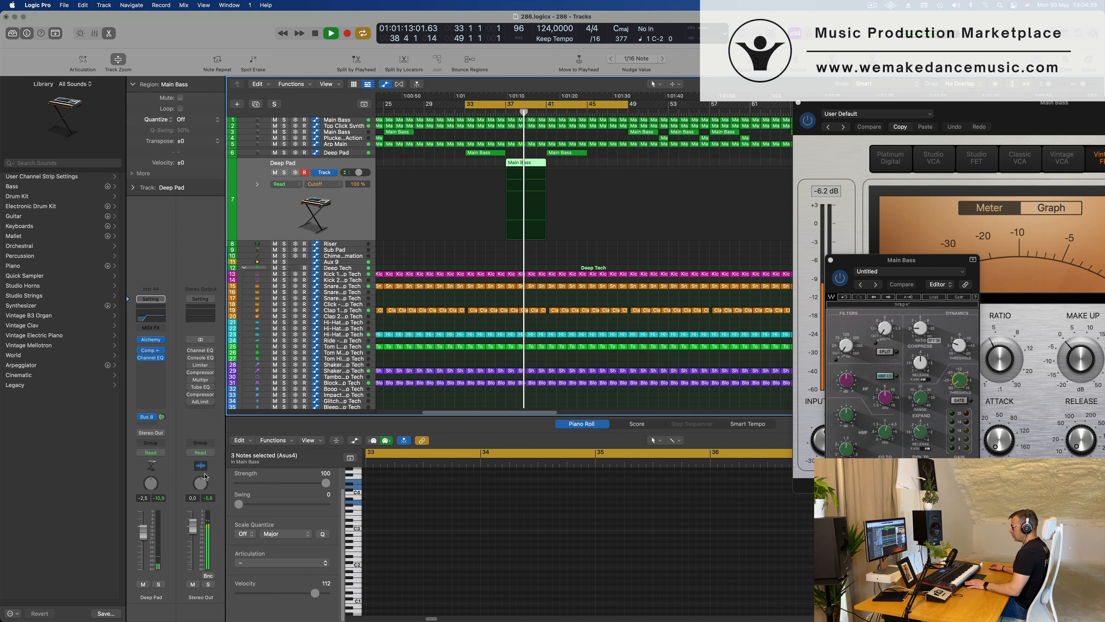
key(space)
key(space)
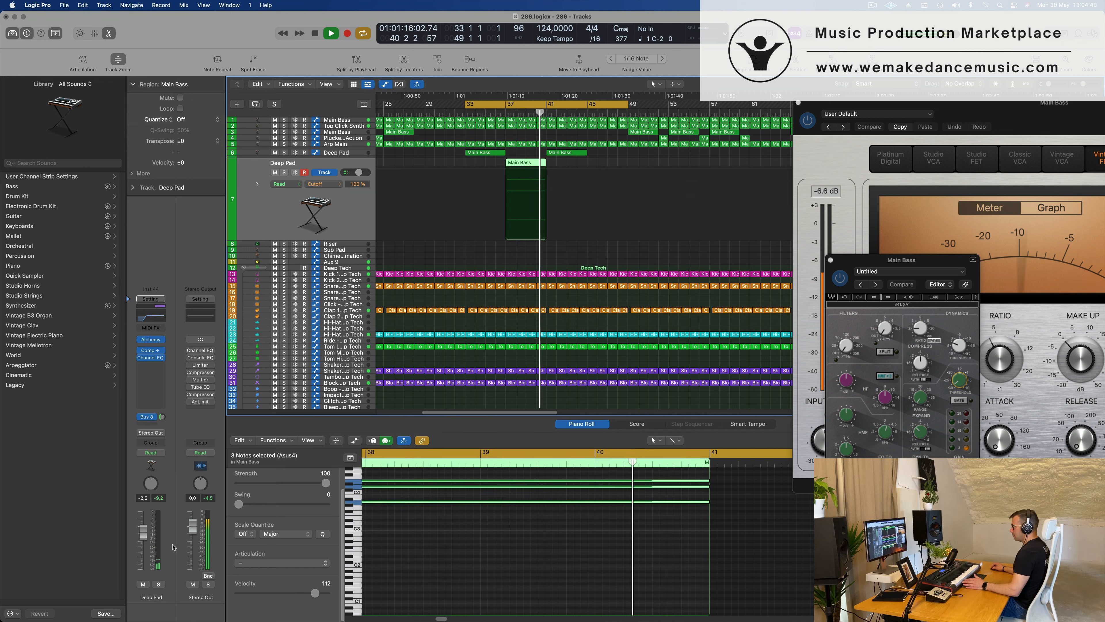
Start the cycle at bar 37 and solo the duplicate Deep Pad track.
click(469, 106)
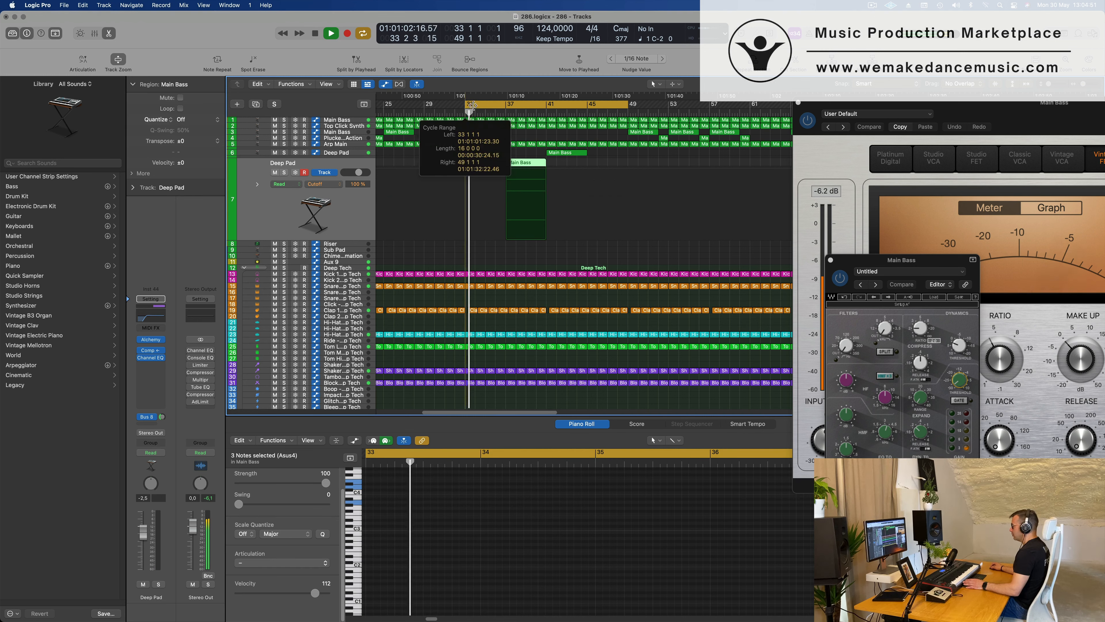
drag(472, 106, 507, 106)
click(284, 173)
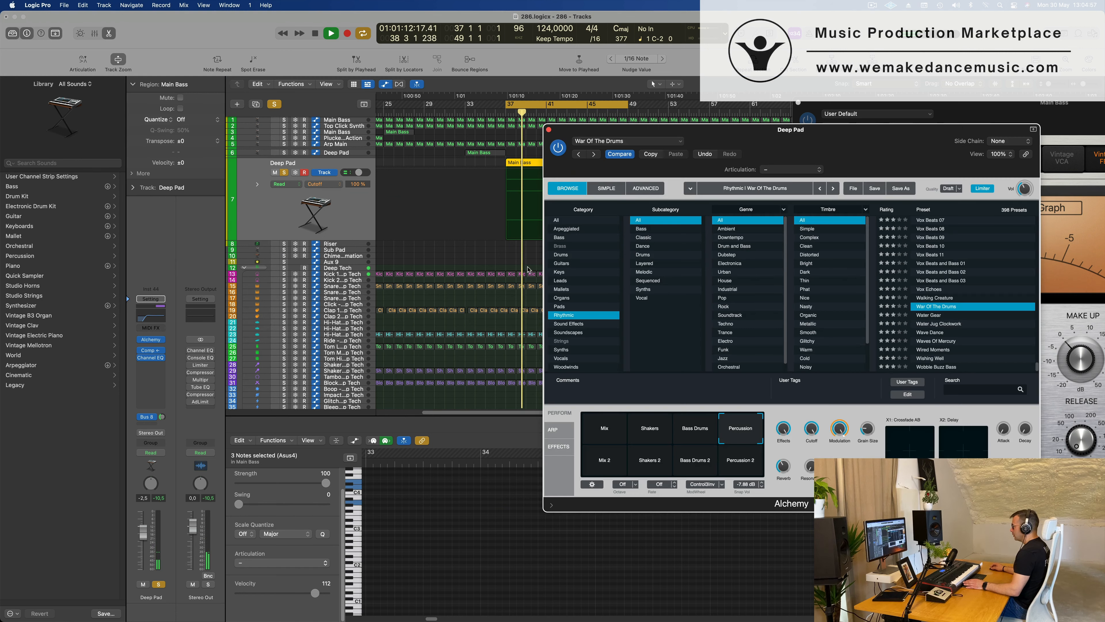
Compare the Mix and Bass Drums snapshots of War Of The Drums in Alchemy and select Shakers.
click(612, 426)
key(space)
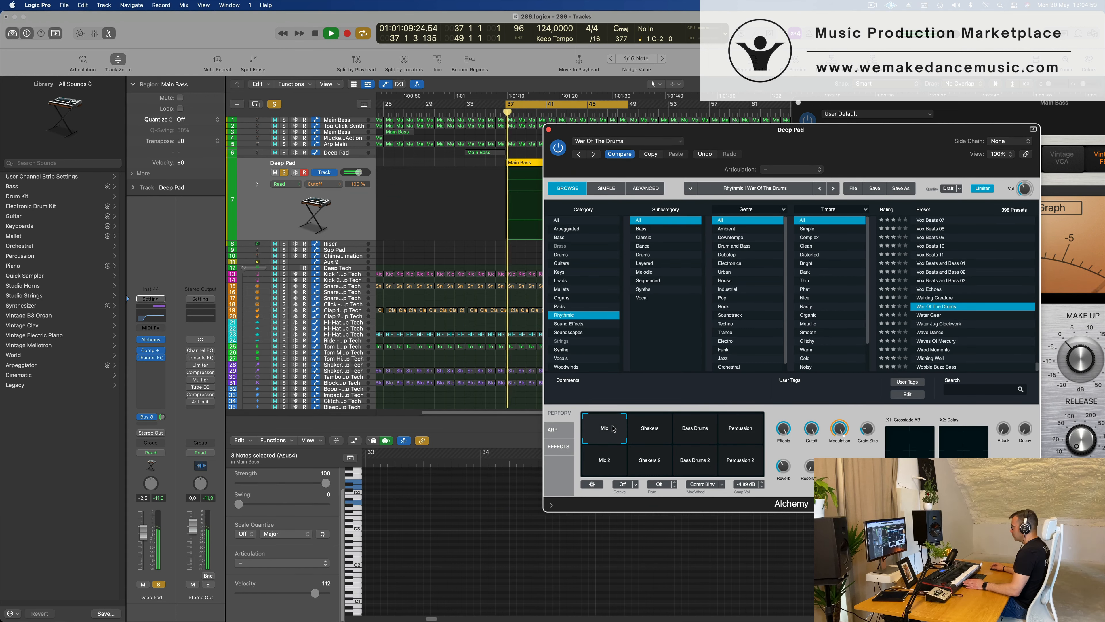
click(693, 431)
key(space)
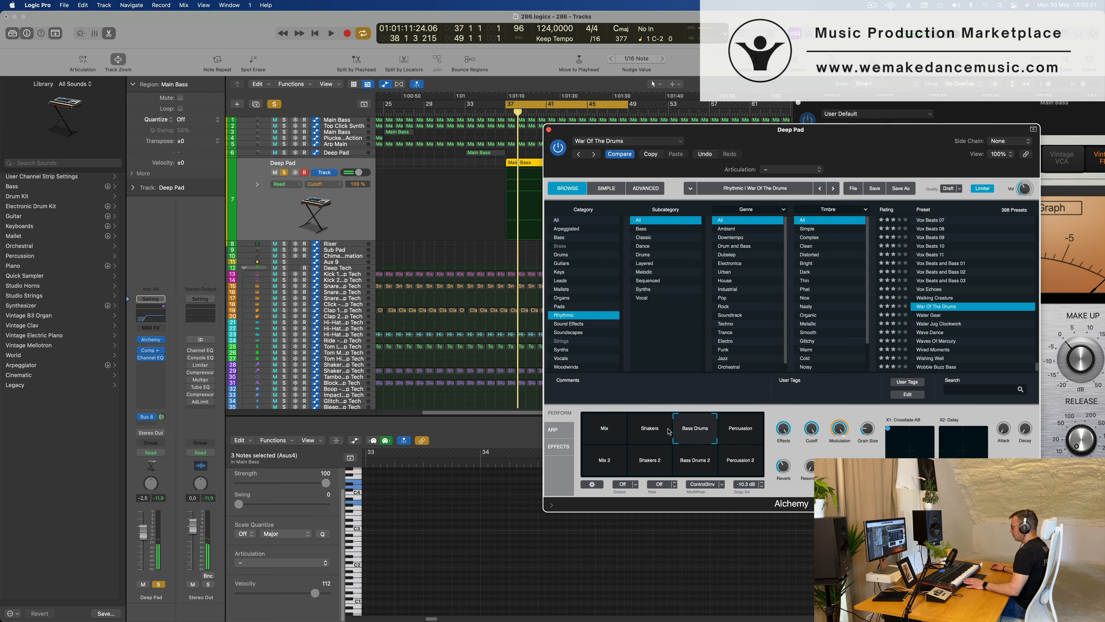
click(656, 430)
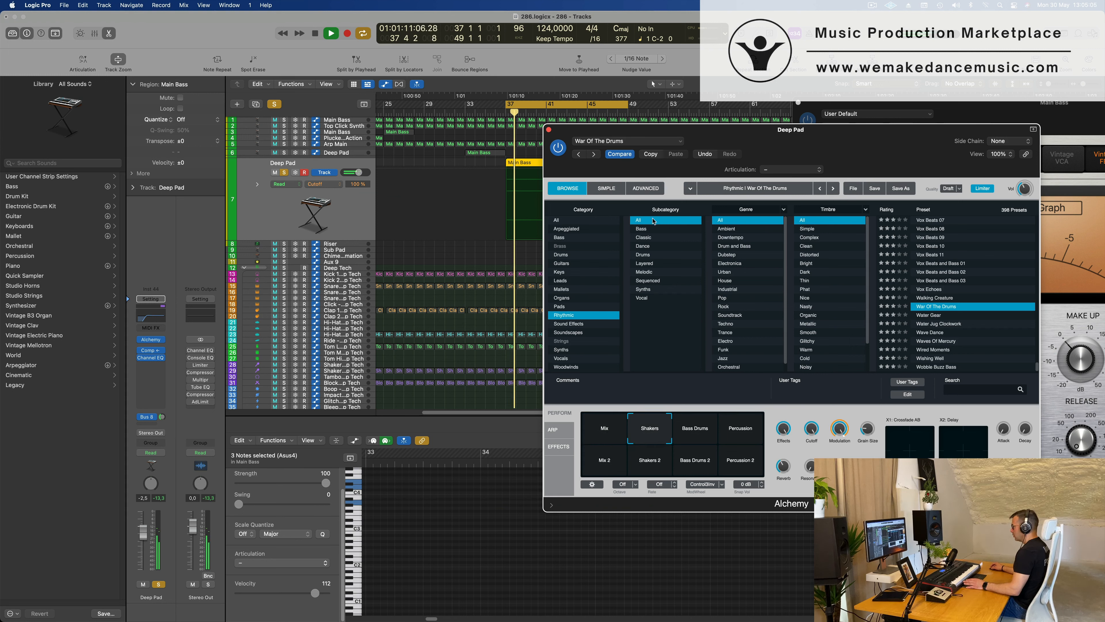
Close Alchemy, unsolo the duplicate Deep Pad track and play with the cycle starting at bar 33.
click(549, 129)
key(space)
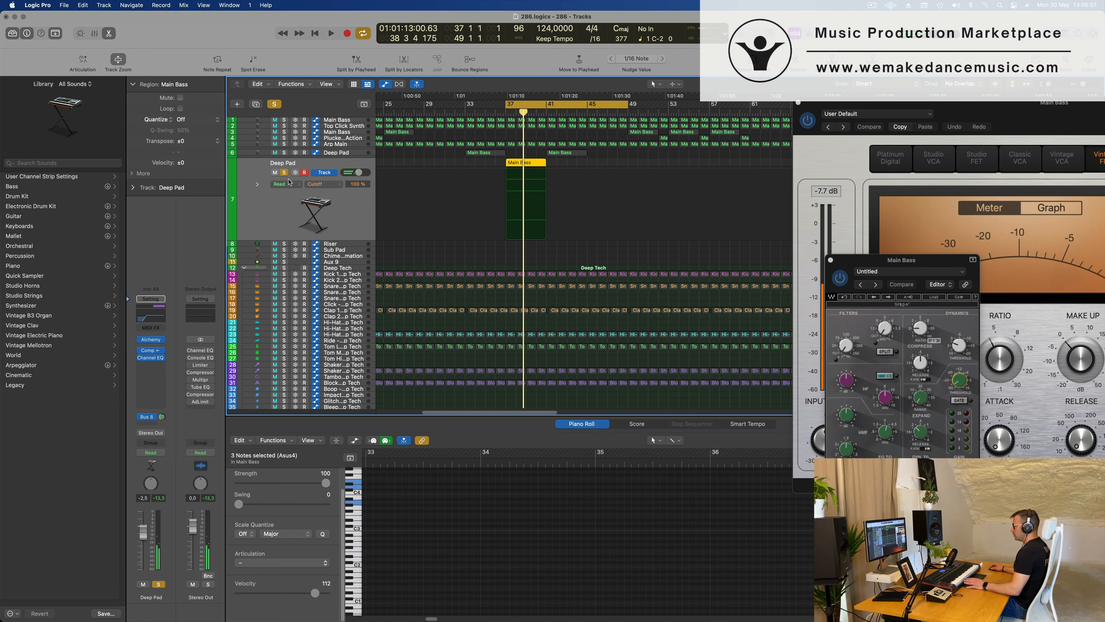
click(283, 175)
key(space)
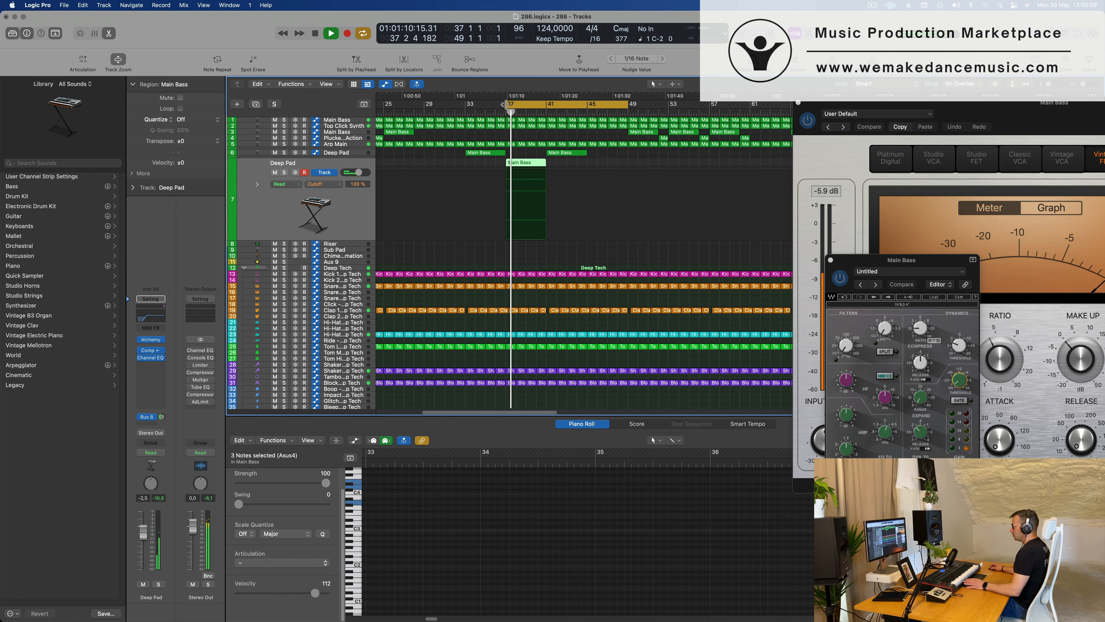
drag(505, 104, 465, 105)
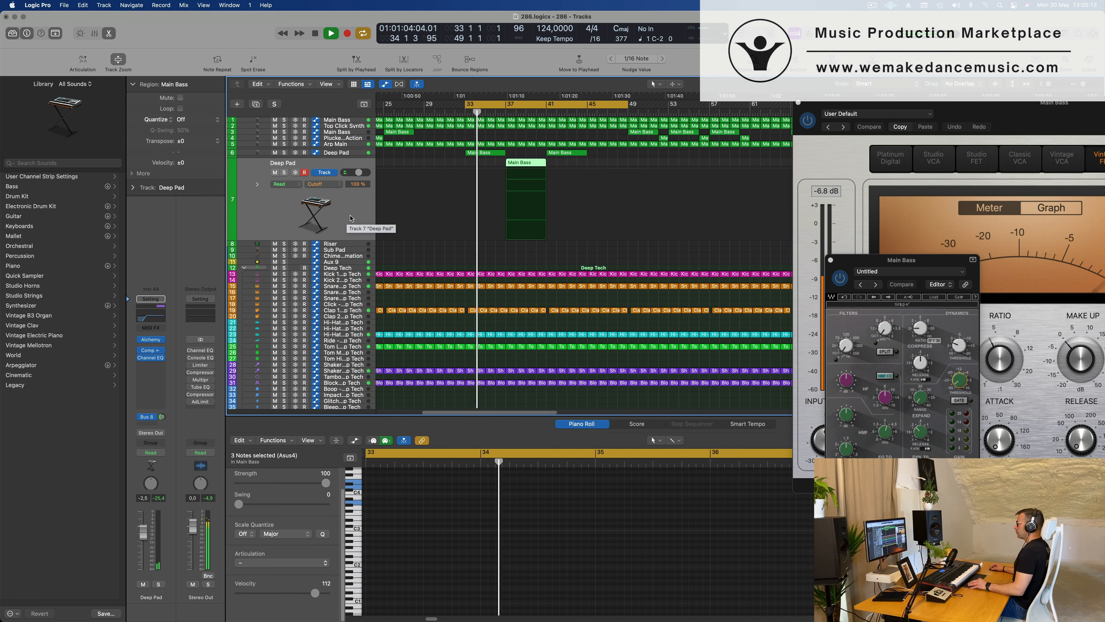
Look over the full arrangement while the section from bar 33 plays.
key(super+Left)
key(super+Left)
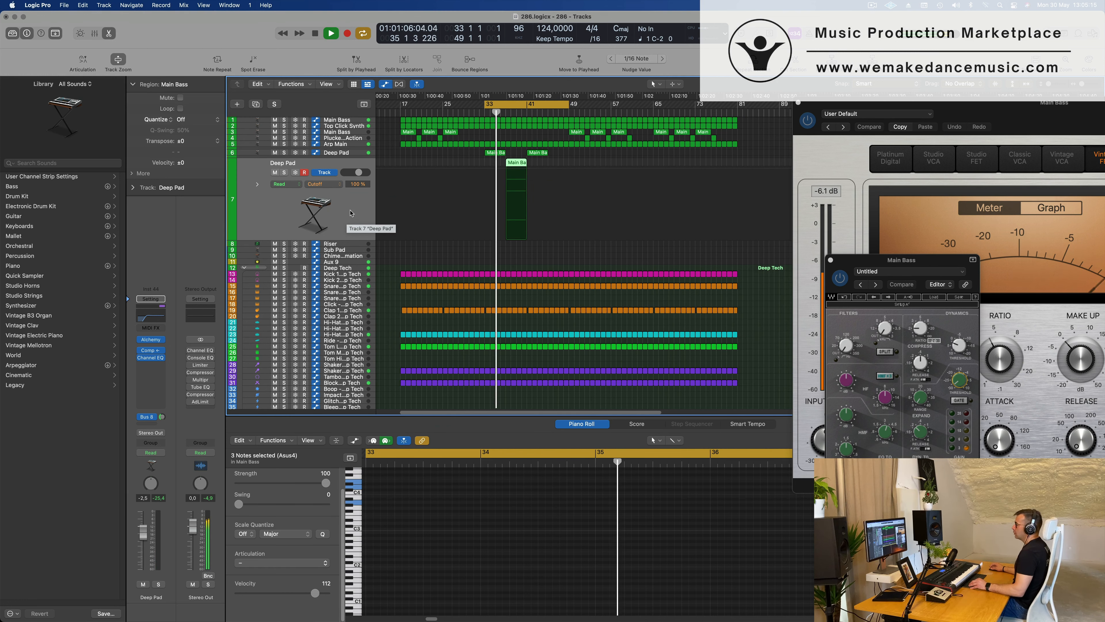
key(super+Left)
key(super+Left)
key(super+Left)
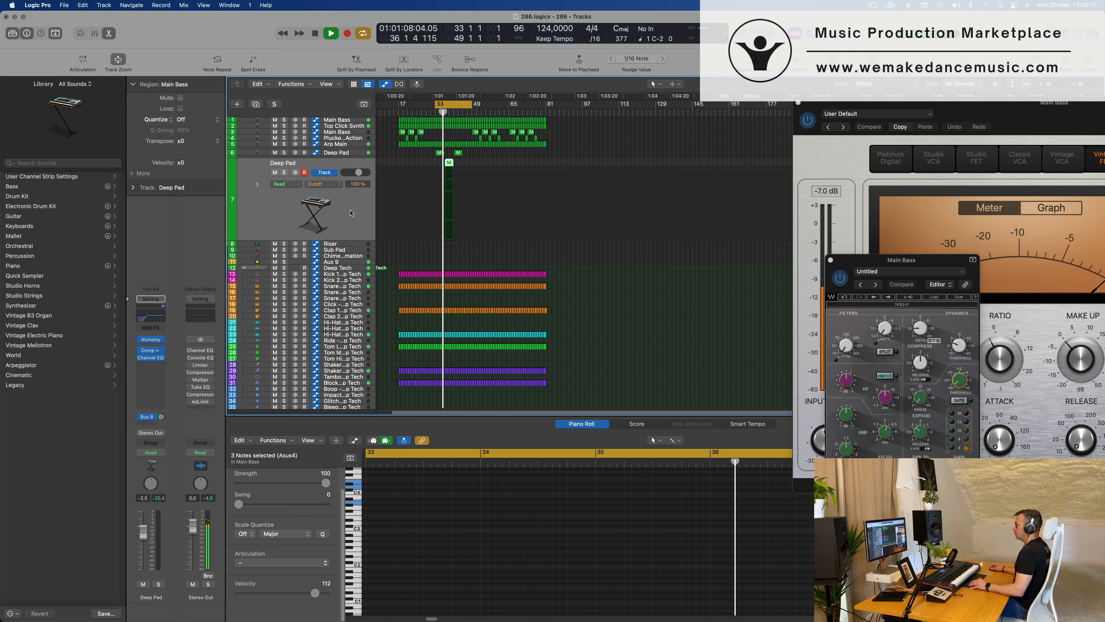
key(super+Right)
key(super+Right)
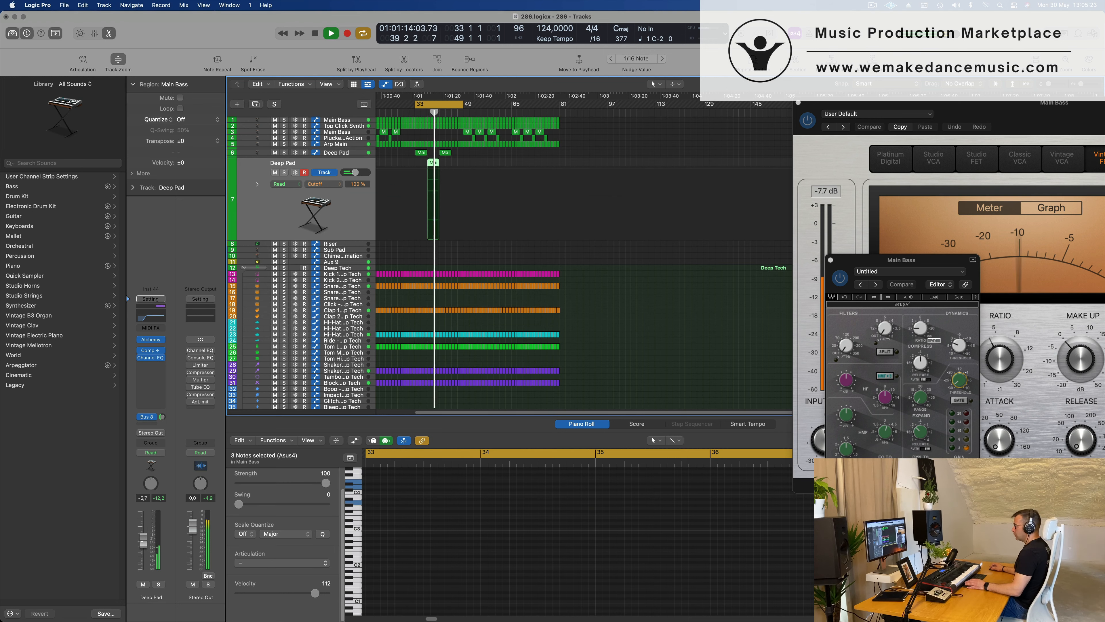
Restart playback from bar 33 and copy the duplicate Deep Pad track's bar 37 region to bar 45.
key(space)
key(space)
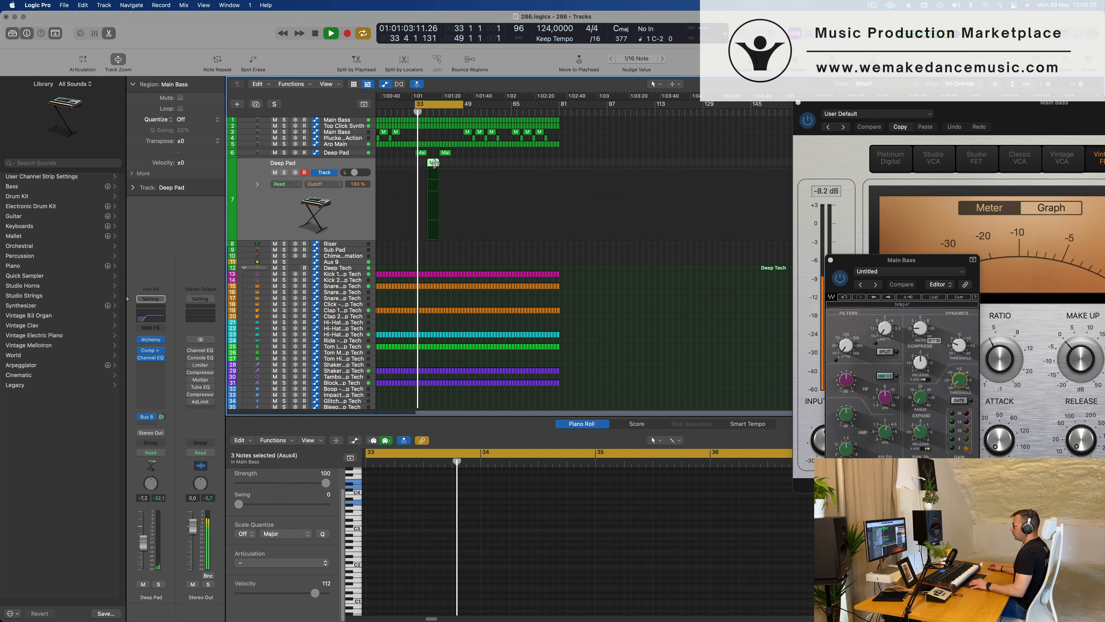
drag(434, 163, 456, 169)
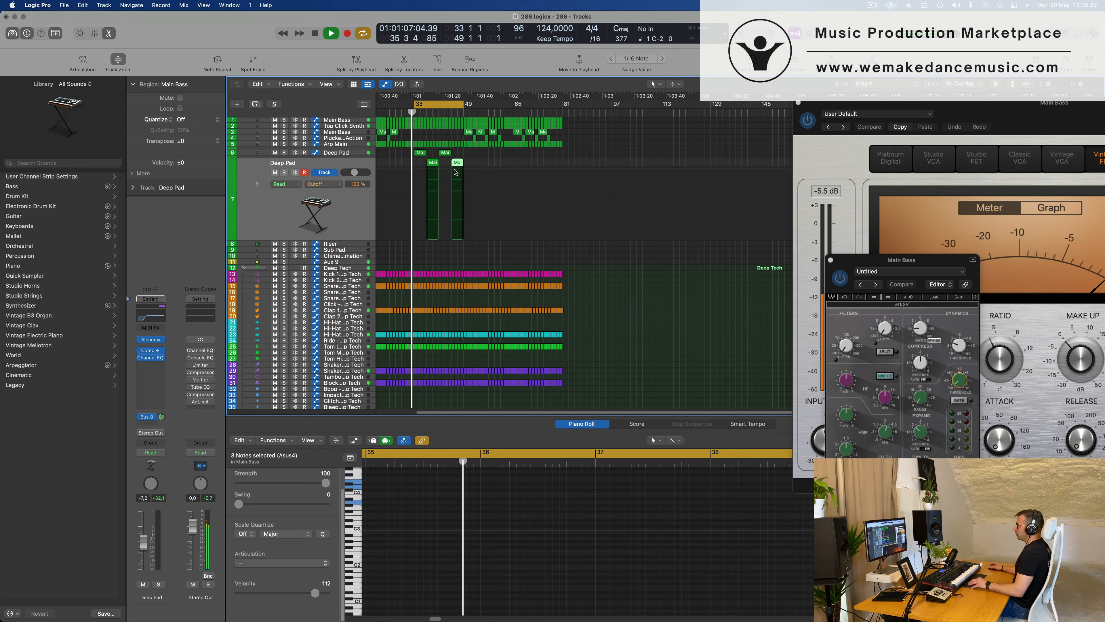
scroll(455, 172, up, 2)
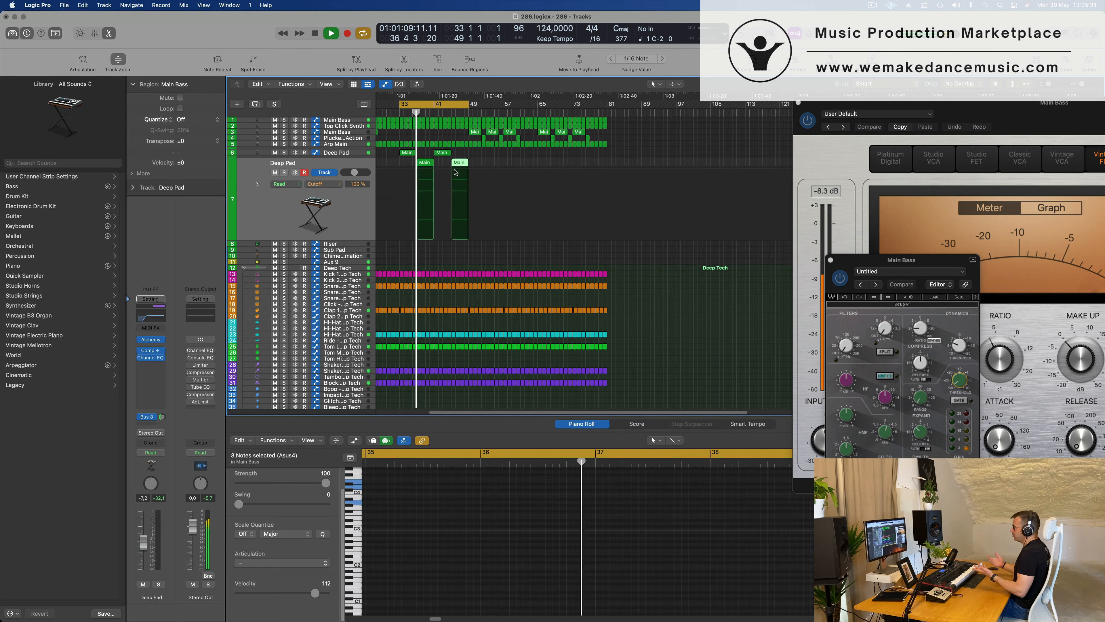
Close the open channel strip and Compressor plug-in windows of the Main Bass track.
click(831, 261)
drag(973, 116, 692, 174)
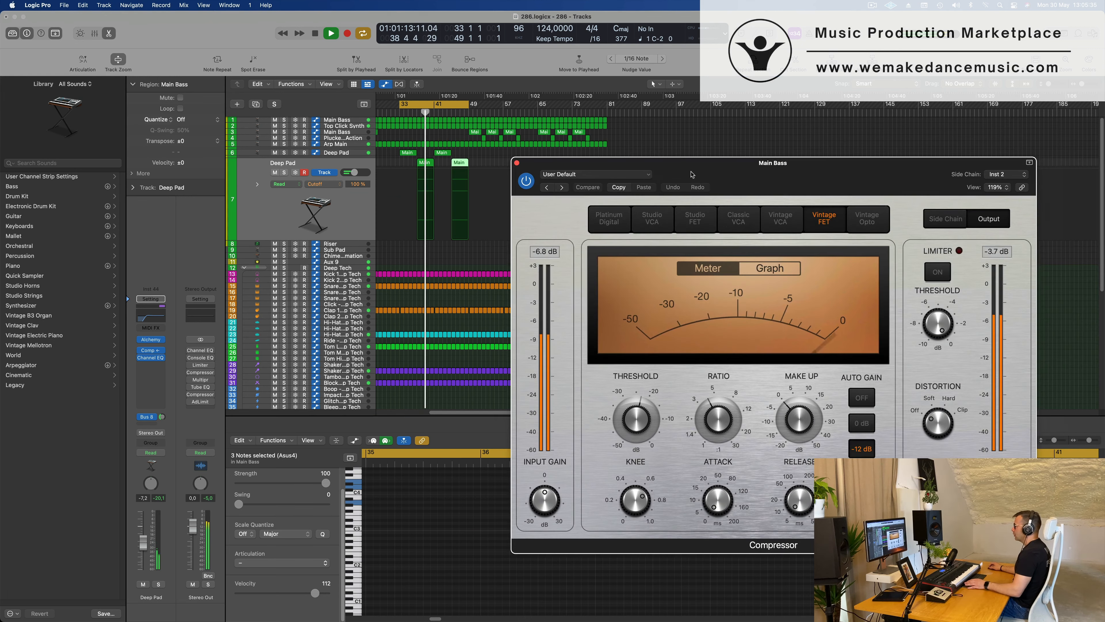
click(517, 164)
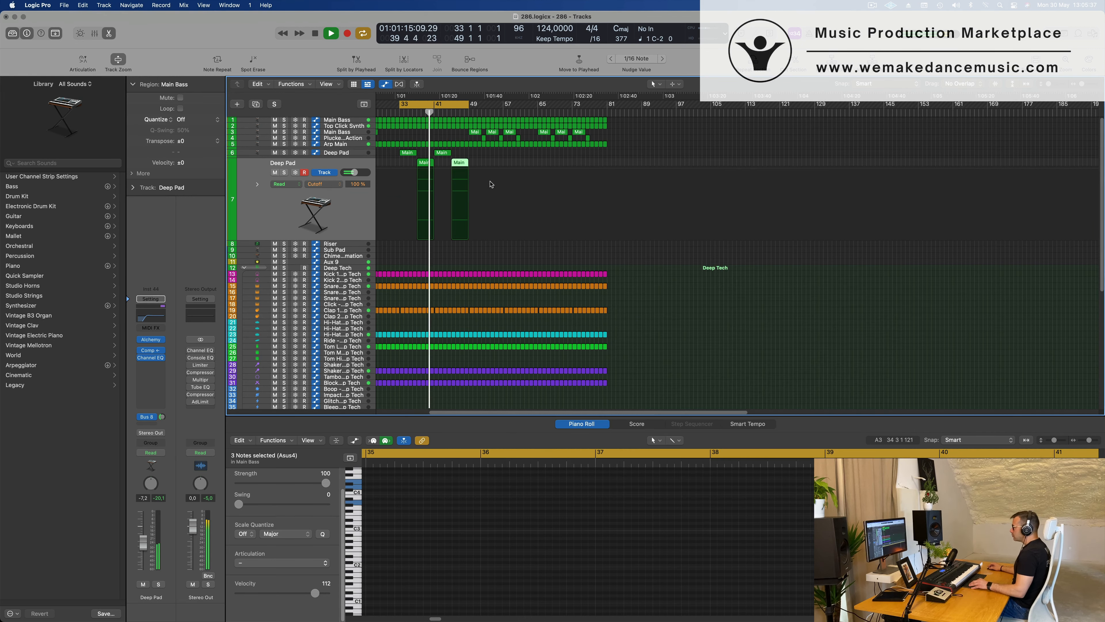
Split the duplicate Deep Pad track's two regions at bars 39 and 47, splitting crossing notes, and delete both second halves.
scroll(491, 183, up, 2)
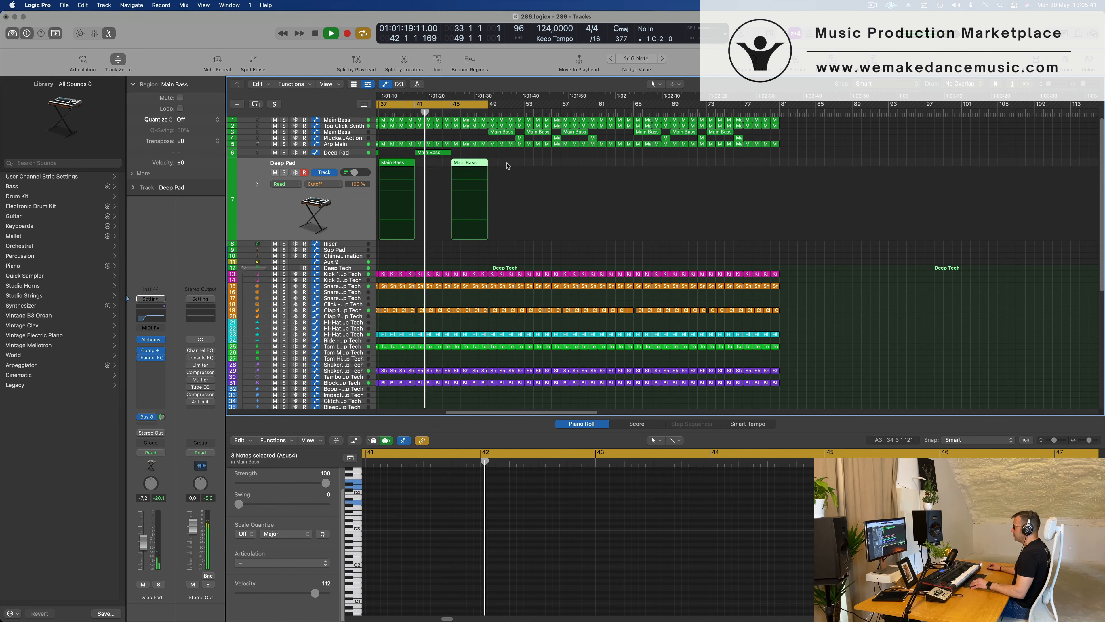
drag(515, 163, 406, 184)
super+double_click(396, 162)
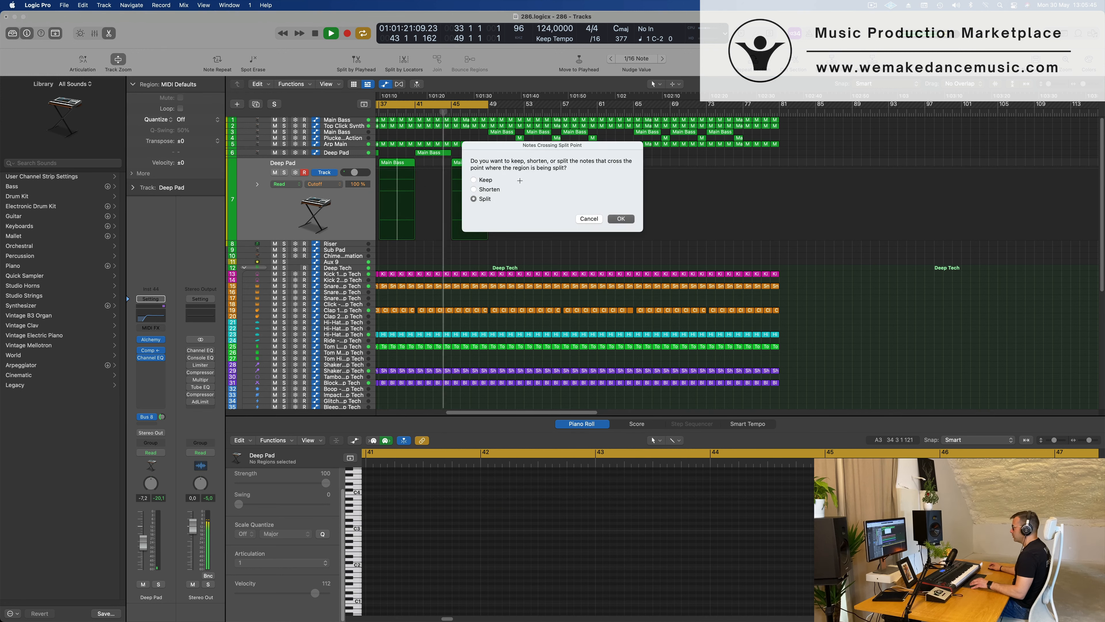
click(611, 219)
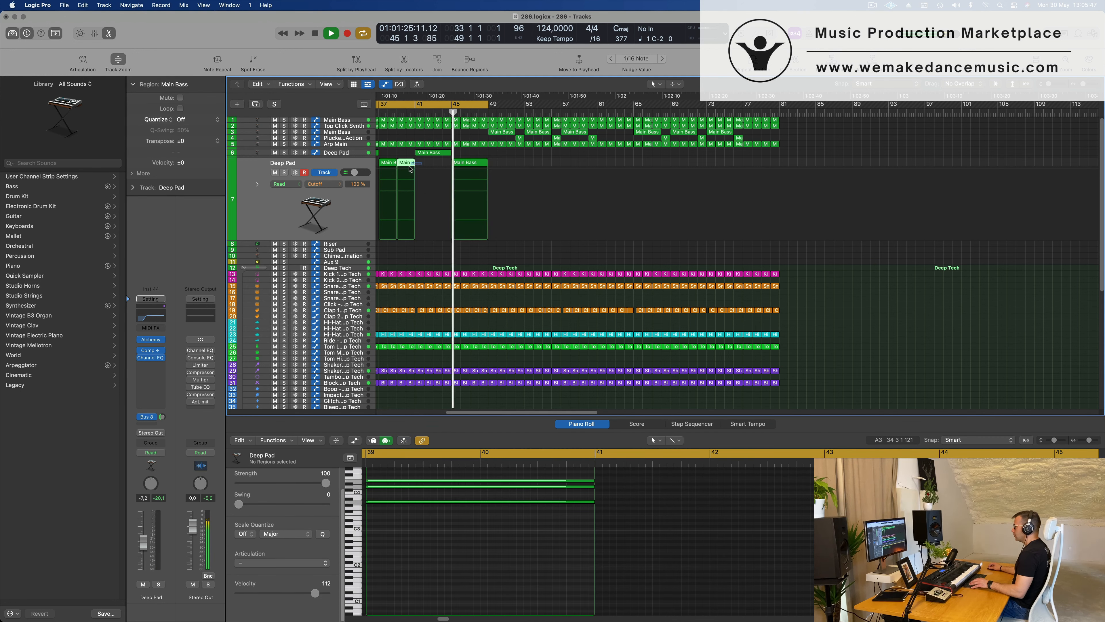
key(Delete)
click(471, 164)
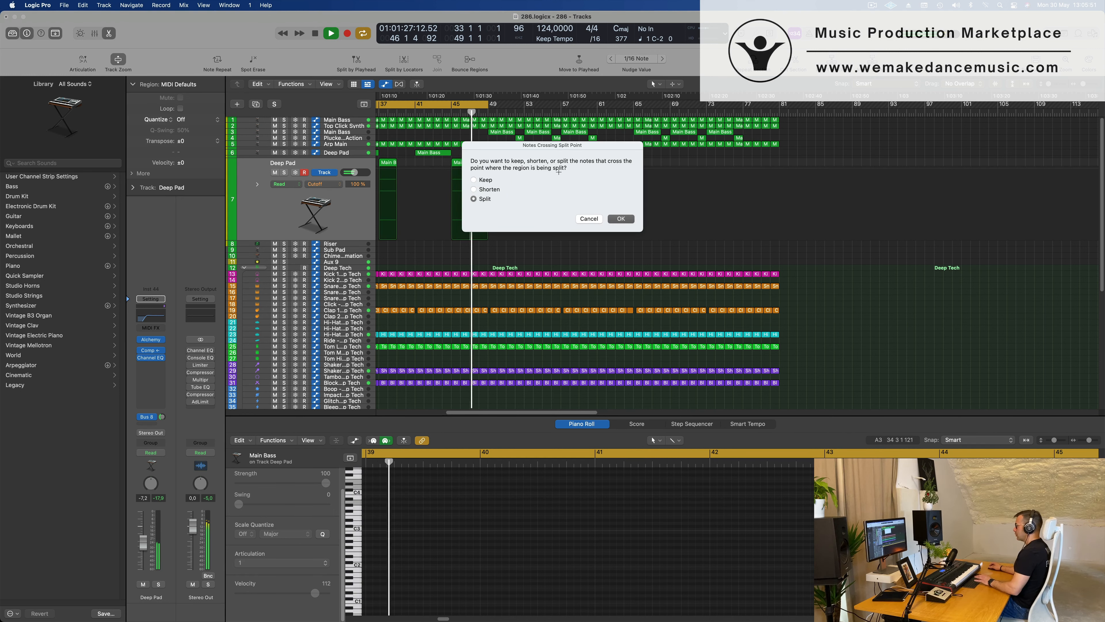
click(621, 218)
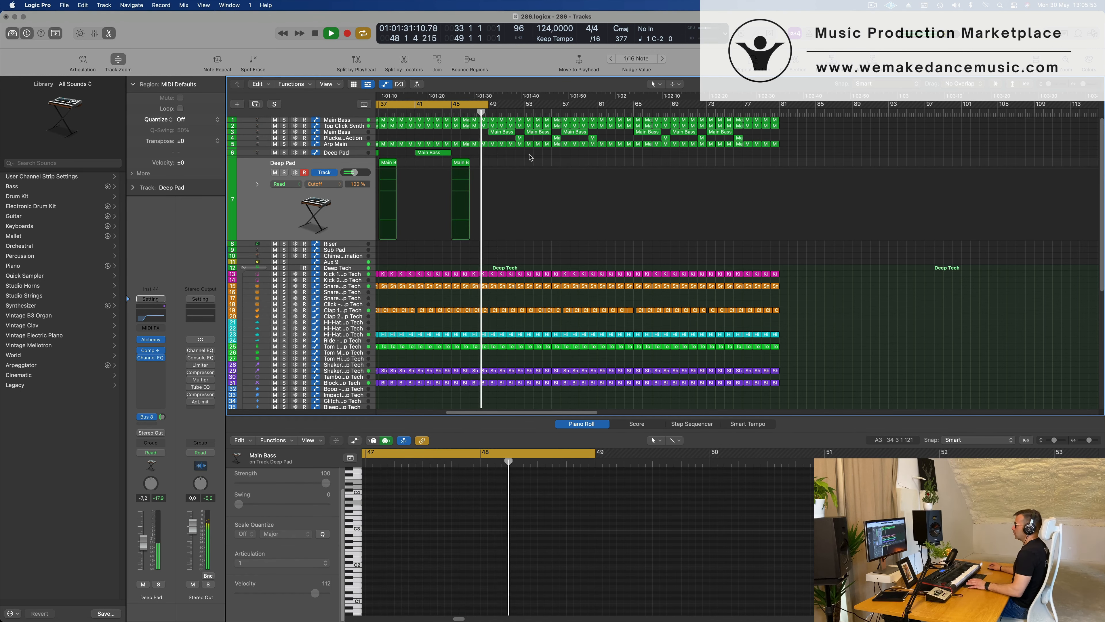
Extend the cycle start back to bar 17, keeping its end at bar 49, and restart playback from there.
key(space)
key(space)
key(super+Left)
key(super+Left)
key(super+Left)
key(super+Left)
scroll(479, 195, left, 10)
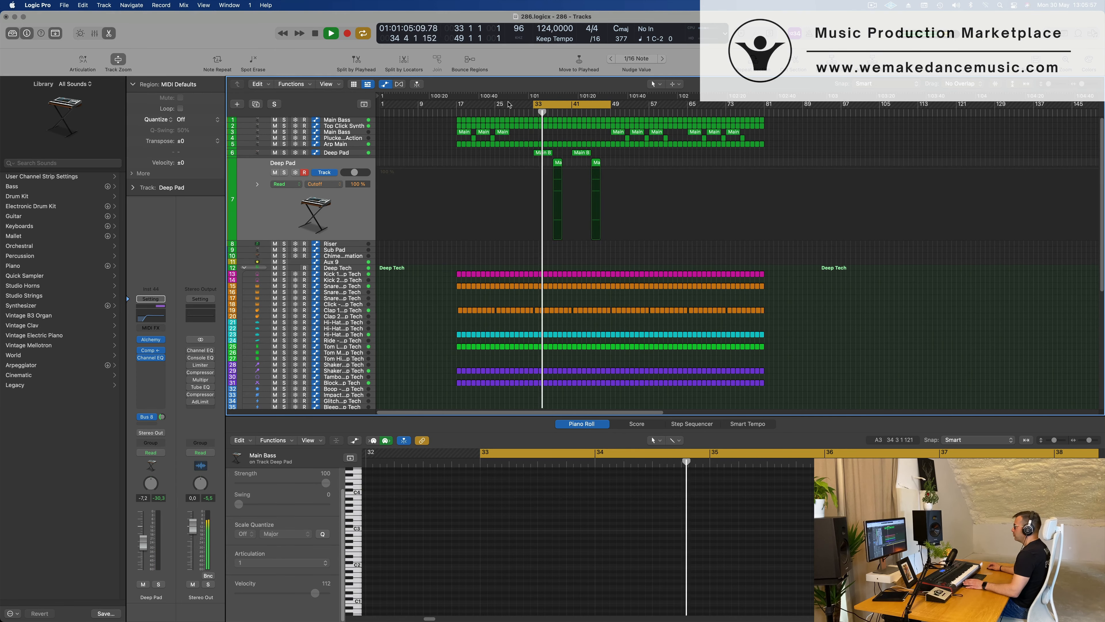
drag(535, 105, 458, 117)
key(space)
key(space)
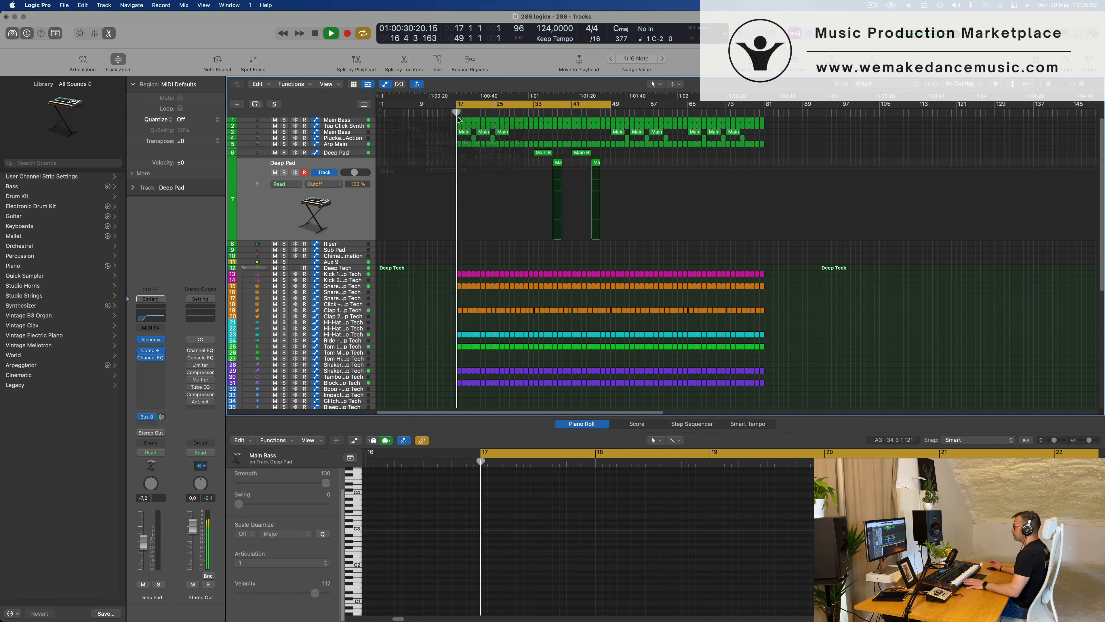
Select the Main Bass on track 3, lower its volume to -13.2 dB and restart playback.
scroll(454, 150, down, 2)
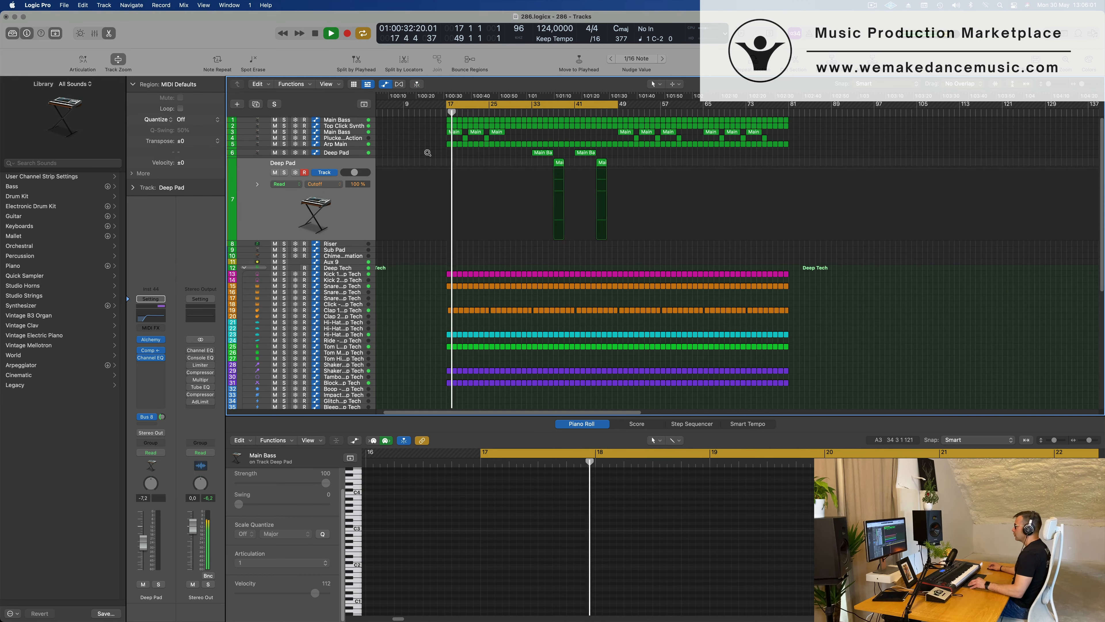
scroll(423, 157, down, 2)
click(356, 134)
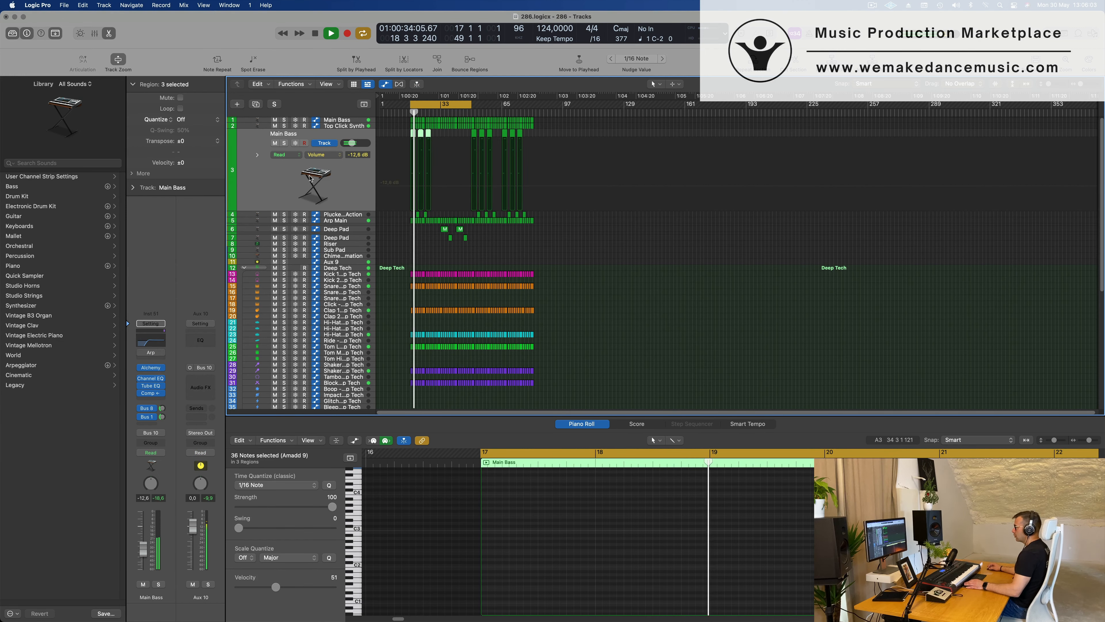
key(space)
key(space)
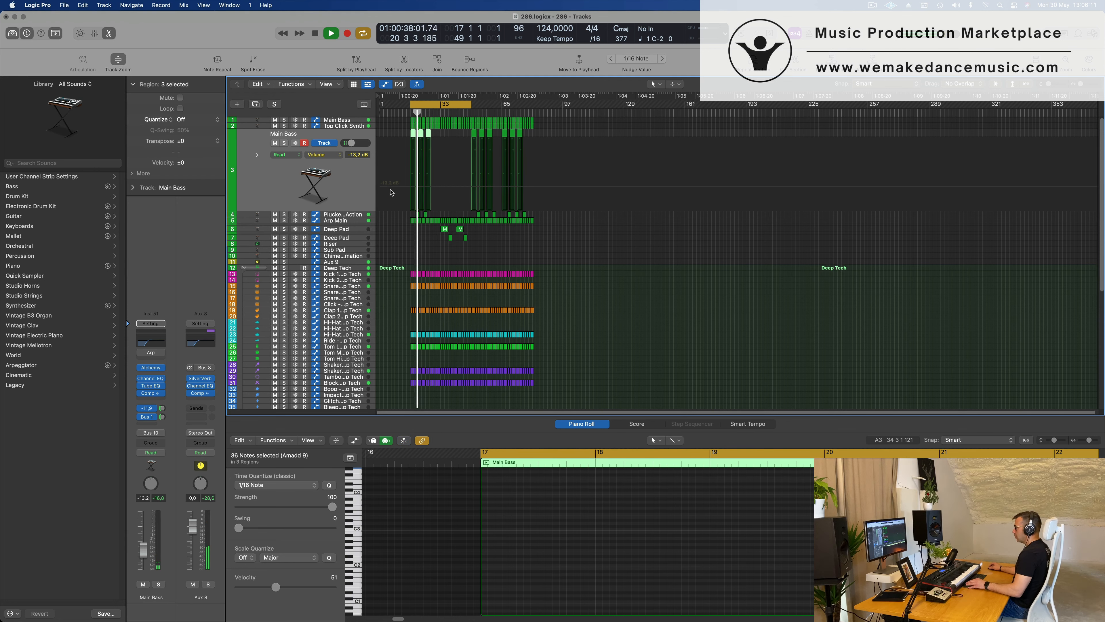
Look over the synth and drum tracks of the arrangement while the section from bar 17 plays.
scroll(391, 192, up, 5)
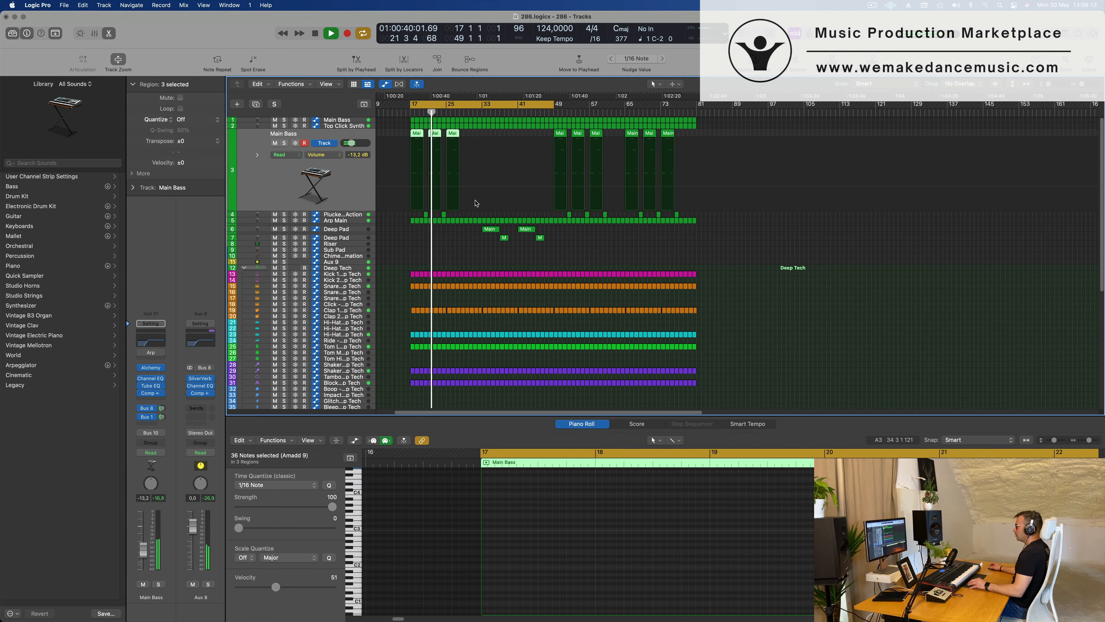
scroll(490, 204, up, 2)
scroll(489, 203, down, 1)
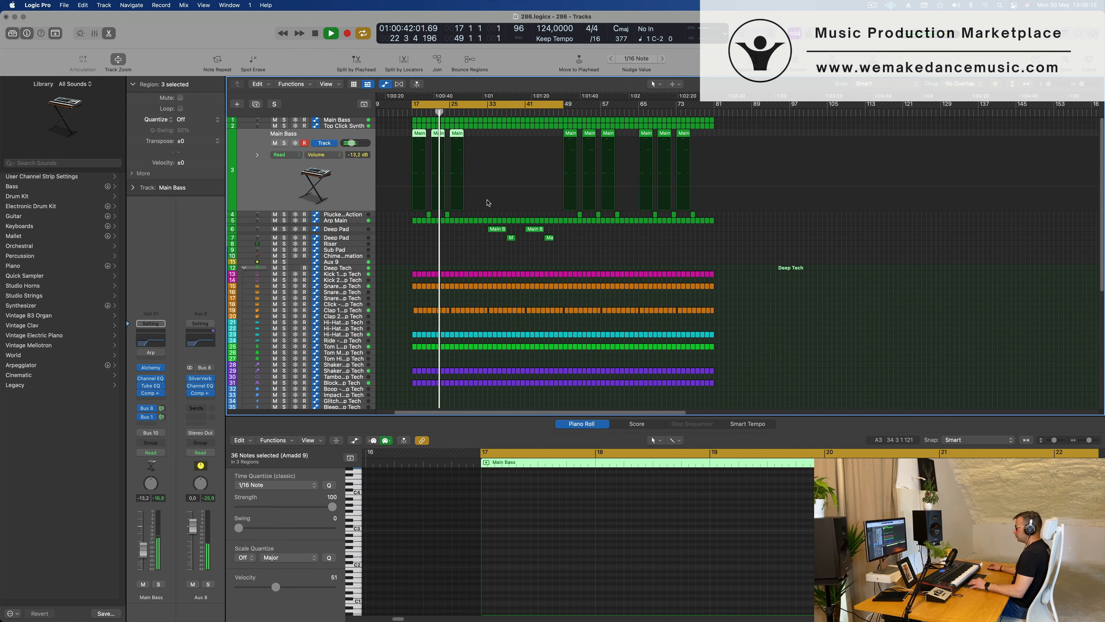
scroll(508, 177, up, 2)
scroll(508, 177, down, 3)
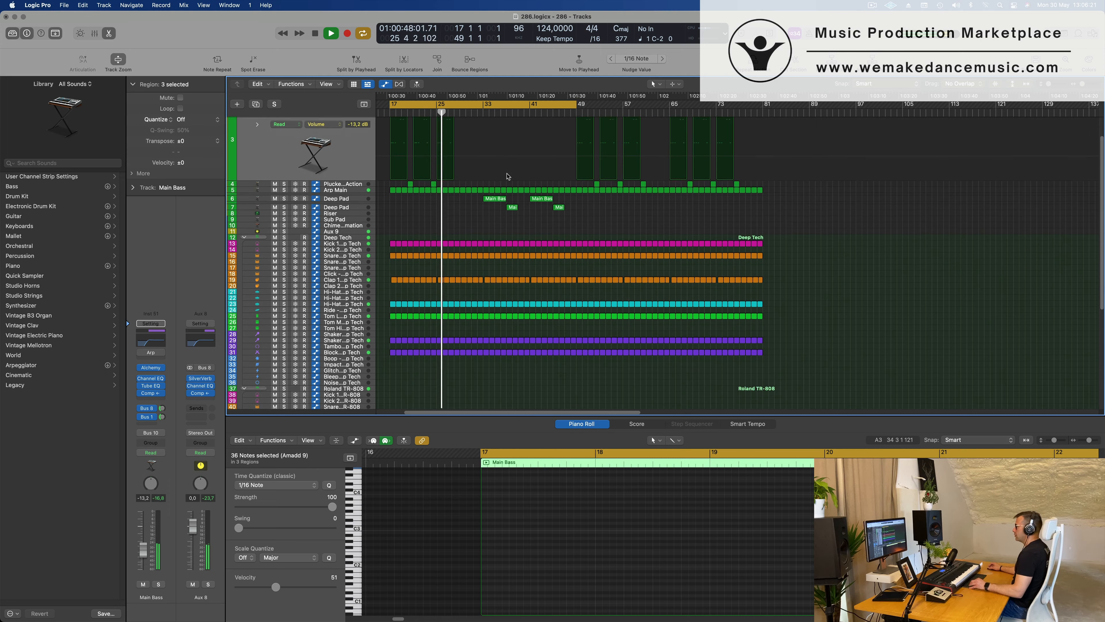
scroll(508, 176, up, 3)
scroll(507, 176, down, 1)
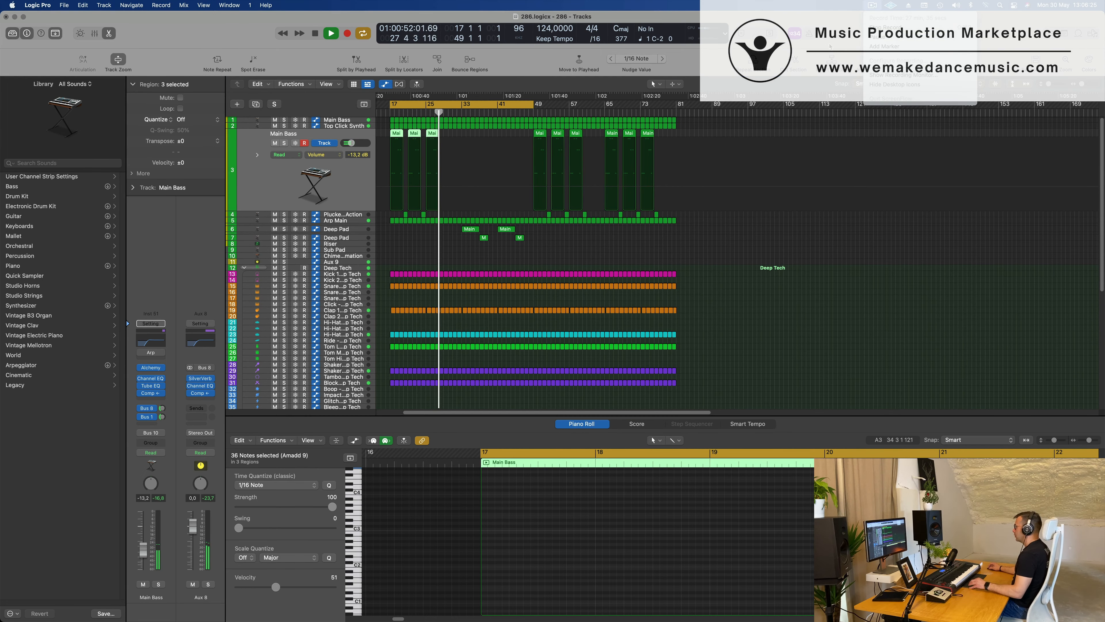
scroll(699, 188, up, 1)
scroll(699, 188, up, 2)
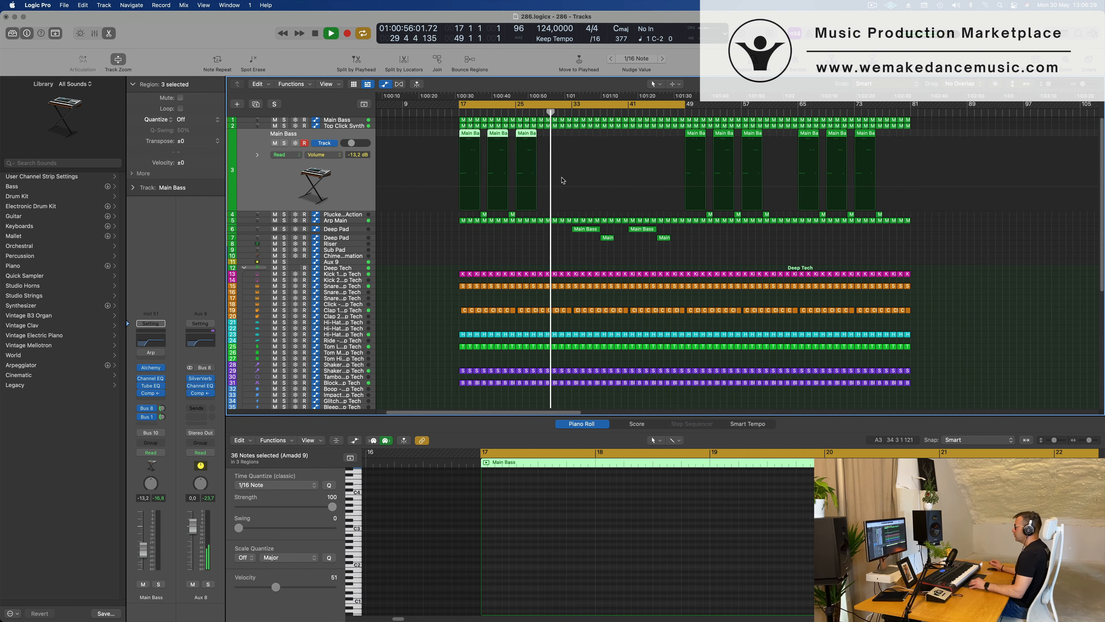
Try to record a rising Alchemy Cutoff sweep on the track 1 Main Bass in Touch automation mode after bar 33.
click(345, 121)
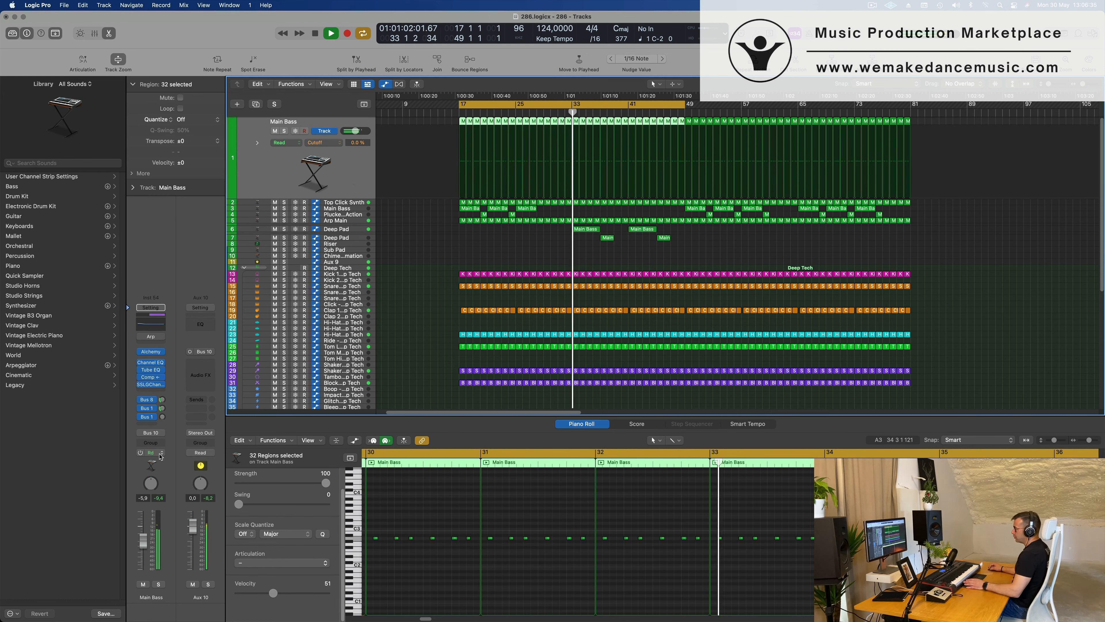
click(150, 452)
click(150, 463)
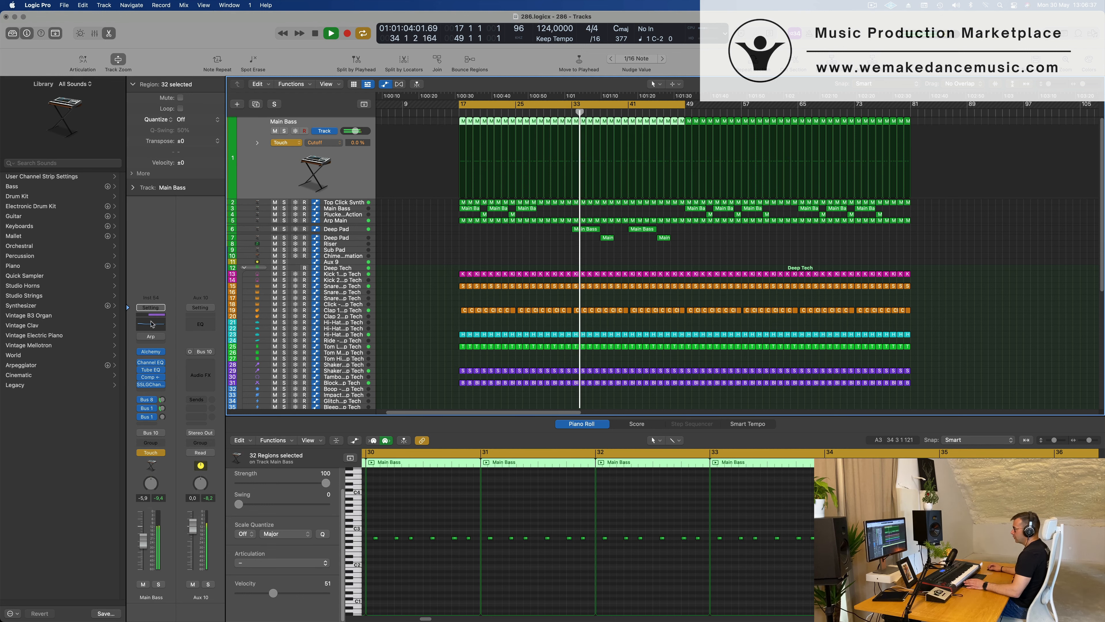
key(v)
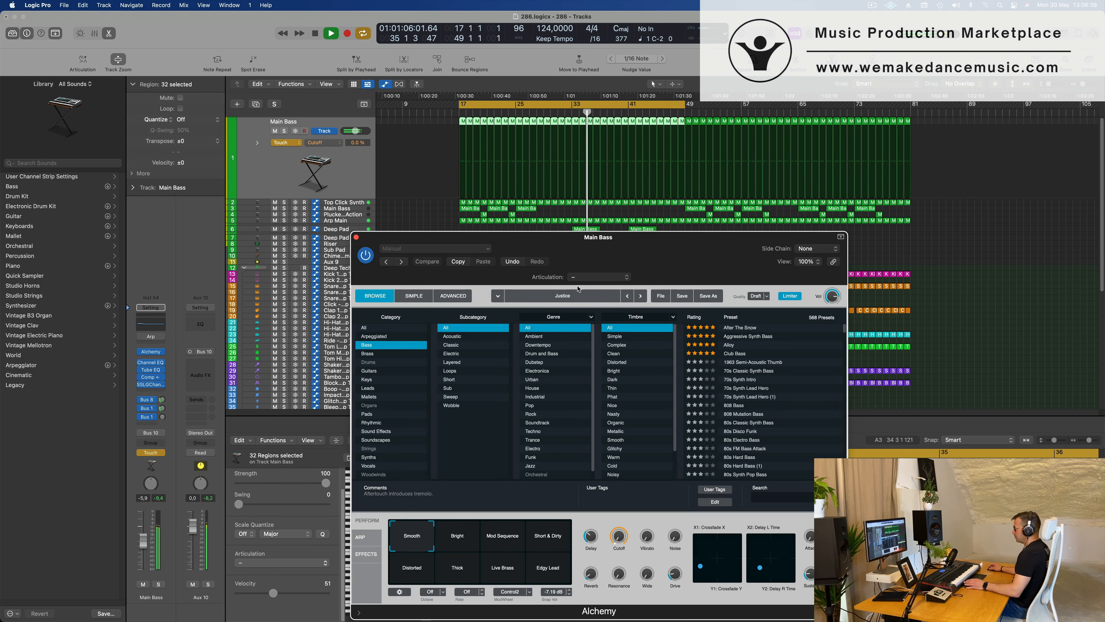
drag(621, 543, 633, 488)
key(space)
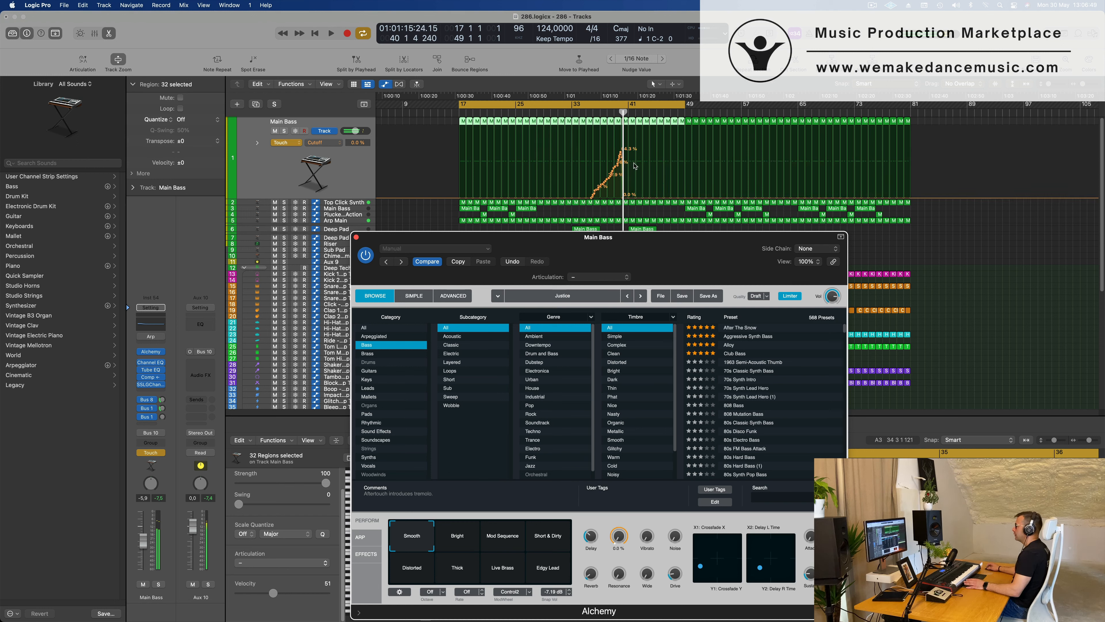
Replace the recorded Cutoff curve with points rising from bar 33 to about 18% at bar 41 and falling to 0.58% at bar 49.
drag(623, 198, 574, 198)
click(632, 195)
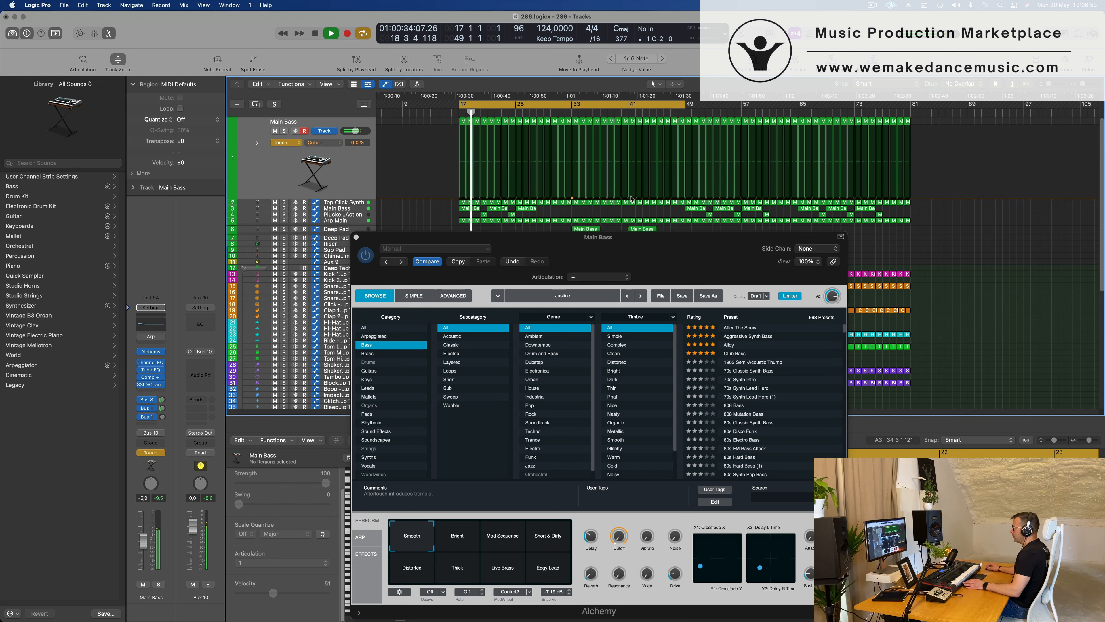
drag(632, 198, 686, 197)
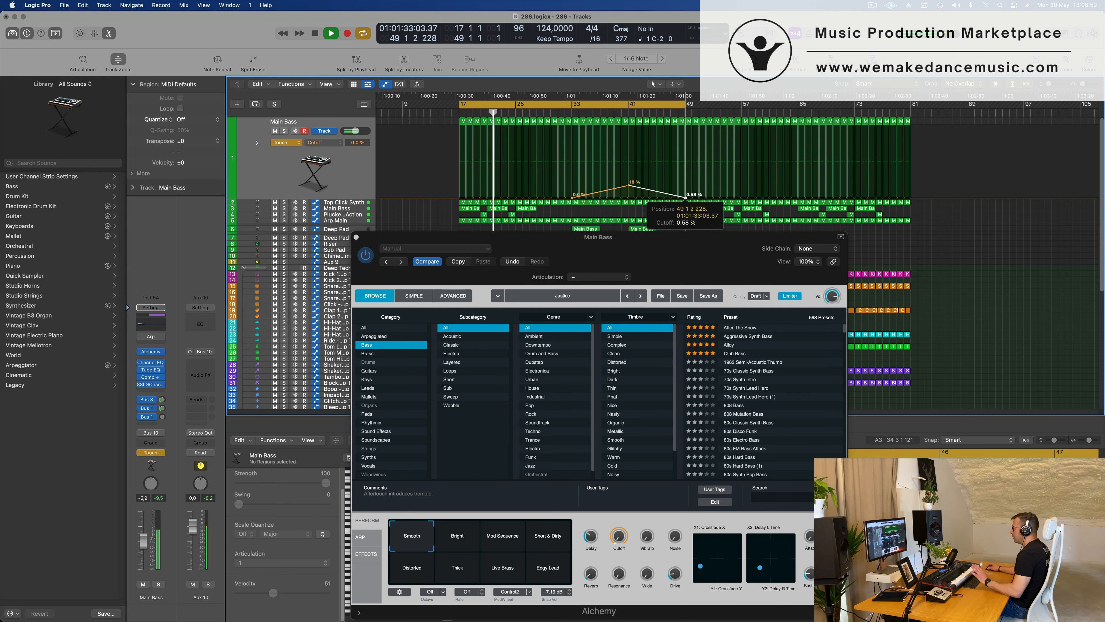
Close Alchemy and set the track 1 Main Bass automation mode to Read.
drag(539, 245, 365, 234)
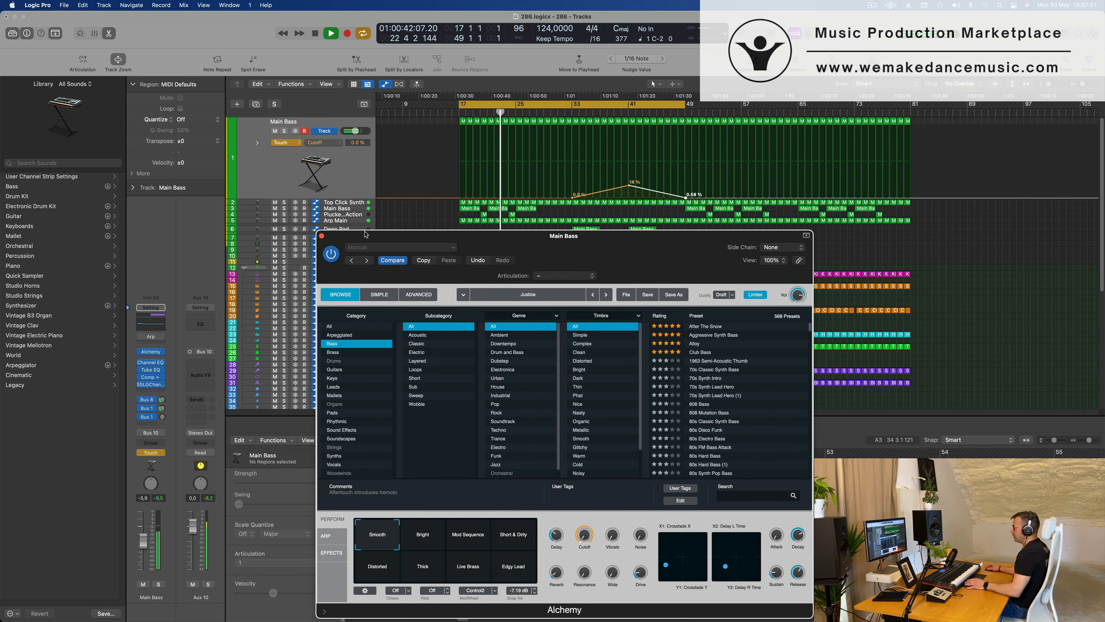
click(322, 237)
click(287, 143)
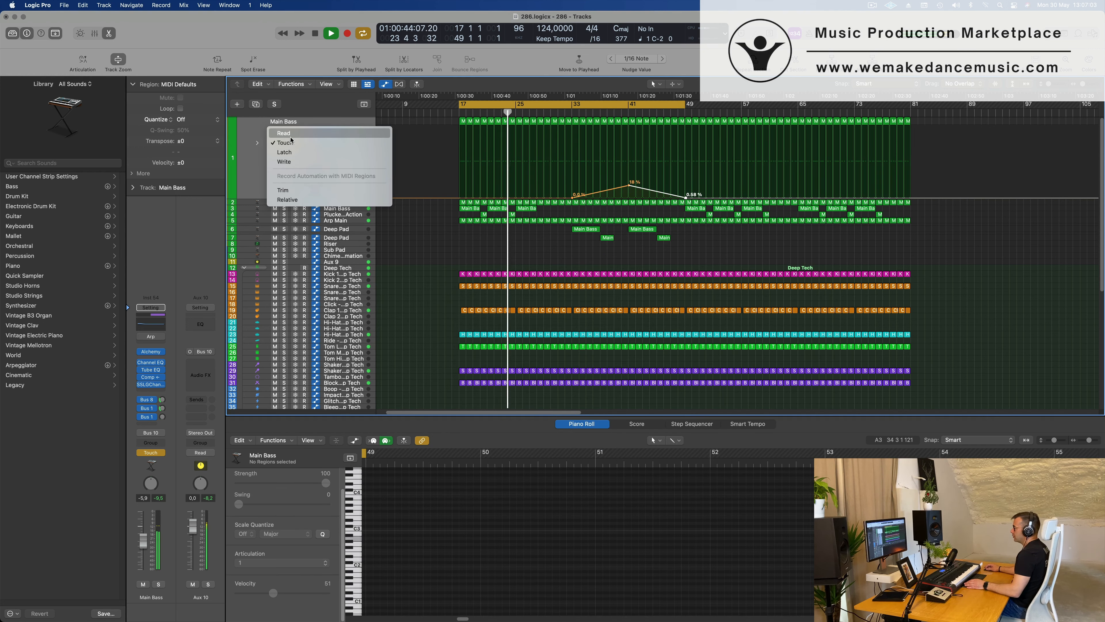
key(Return)
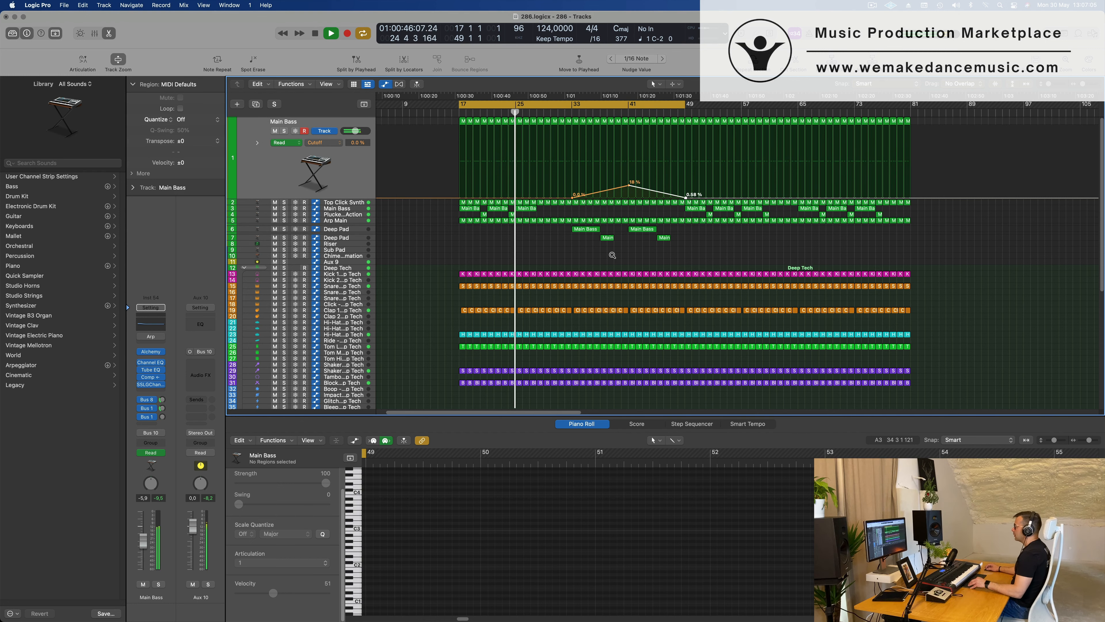
Delete the Roland TR-909 Crash region at bar 33.
scroll(612, 255, left, 1)
scroll(574, 260, left, 2)
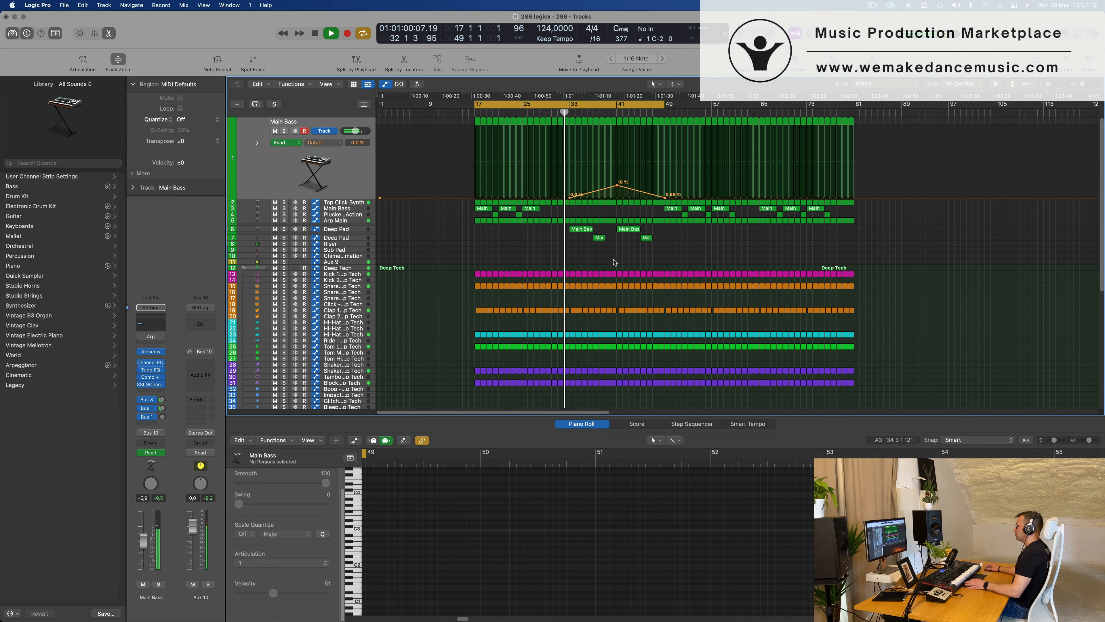
scroll(628, 261, up, 2)
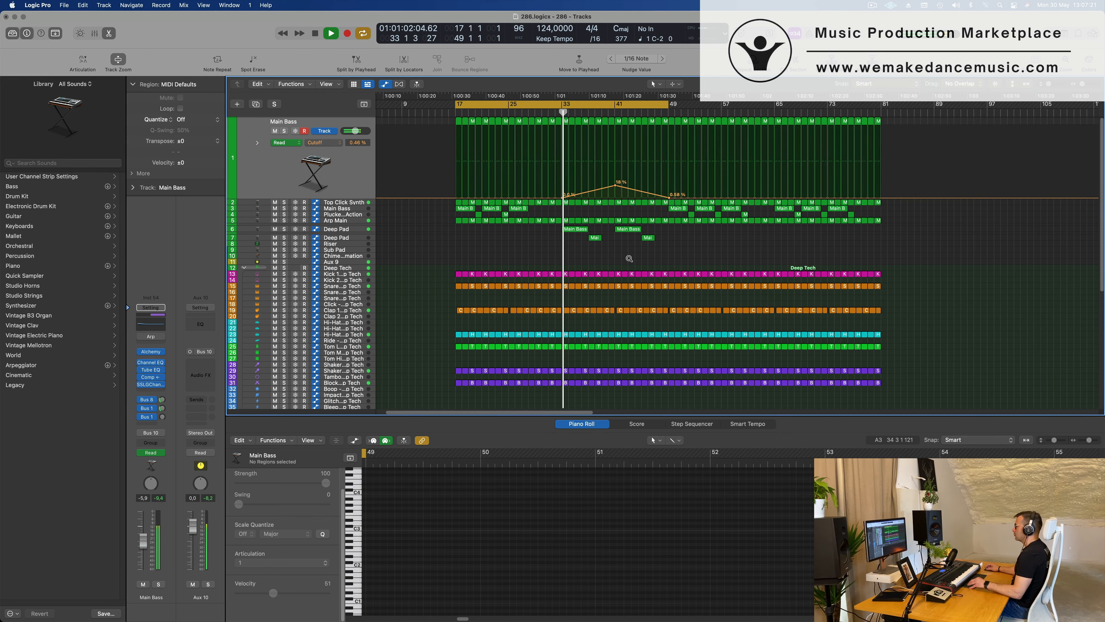
scroll(626, 256, down, 1)
scroll(626, 256, up, 2)
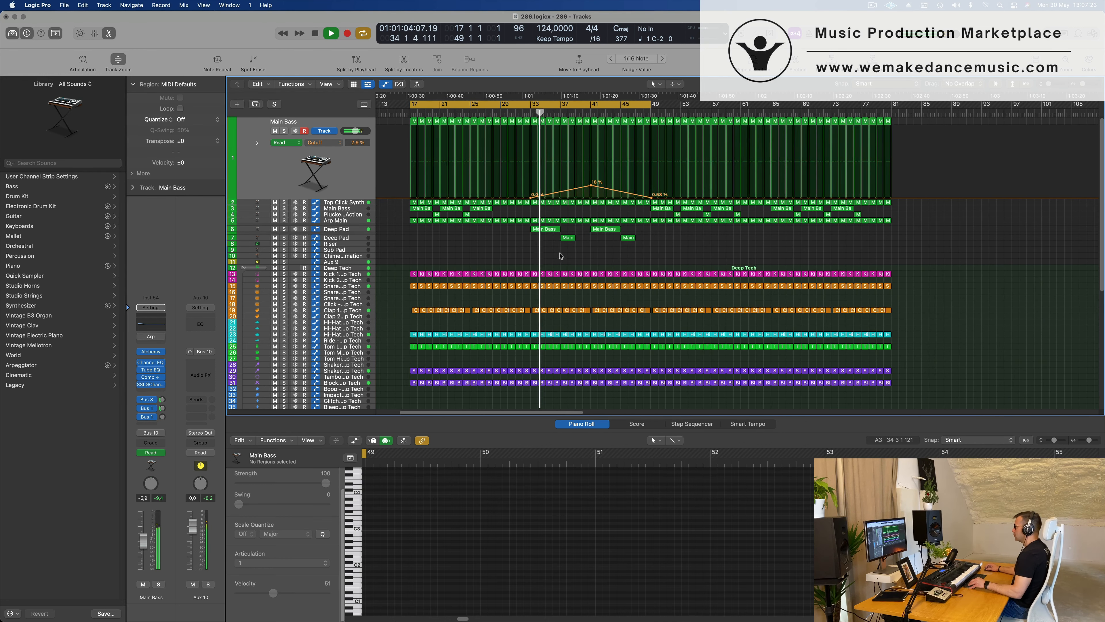
scroll(538, 314, down, 3)
scroll(538, 314, down, 1)
click(536, 361)
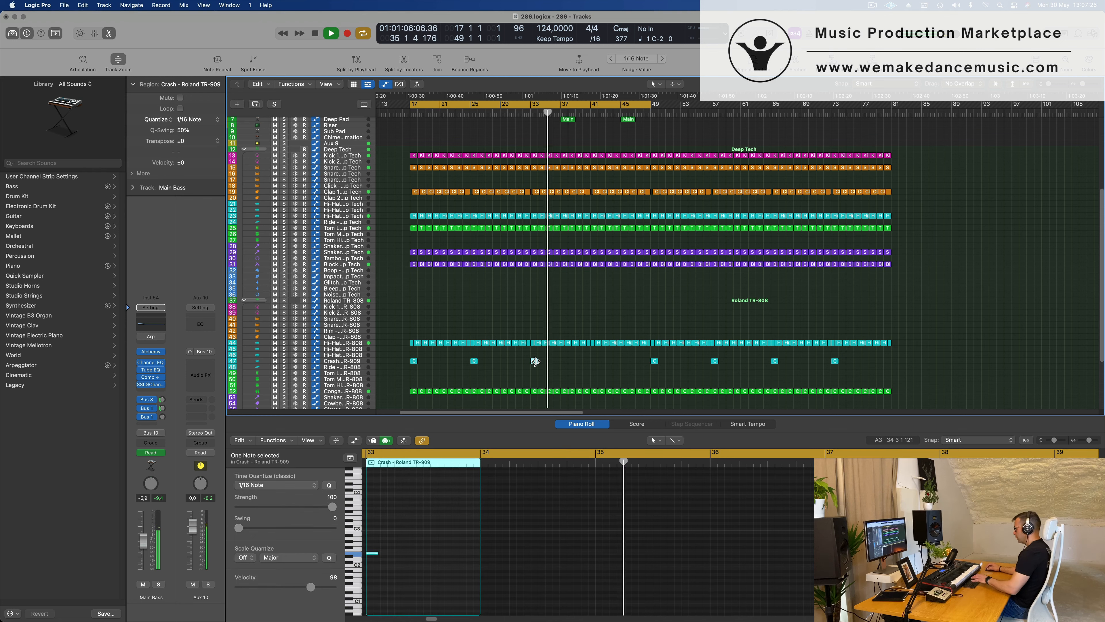
key(Delete)
scroll(592, 289, up, 5)
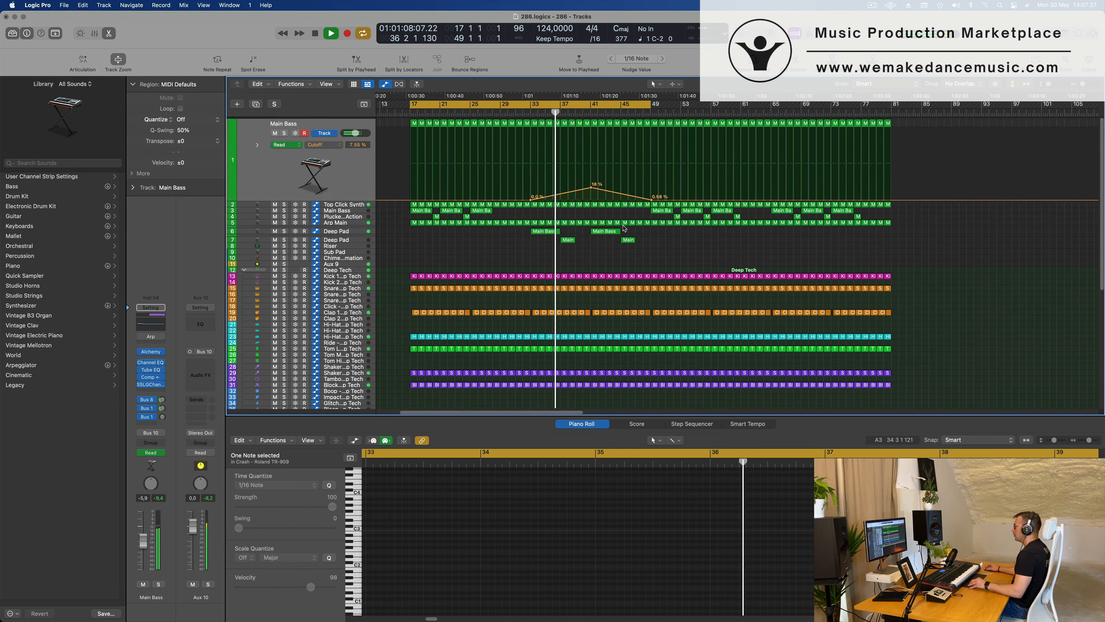
scroll(628, 259, up, 1)
scroll(629, 259, down, 8)
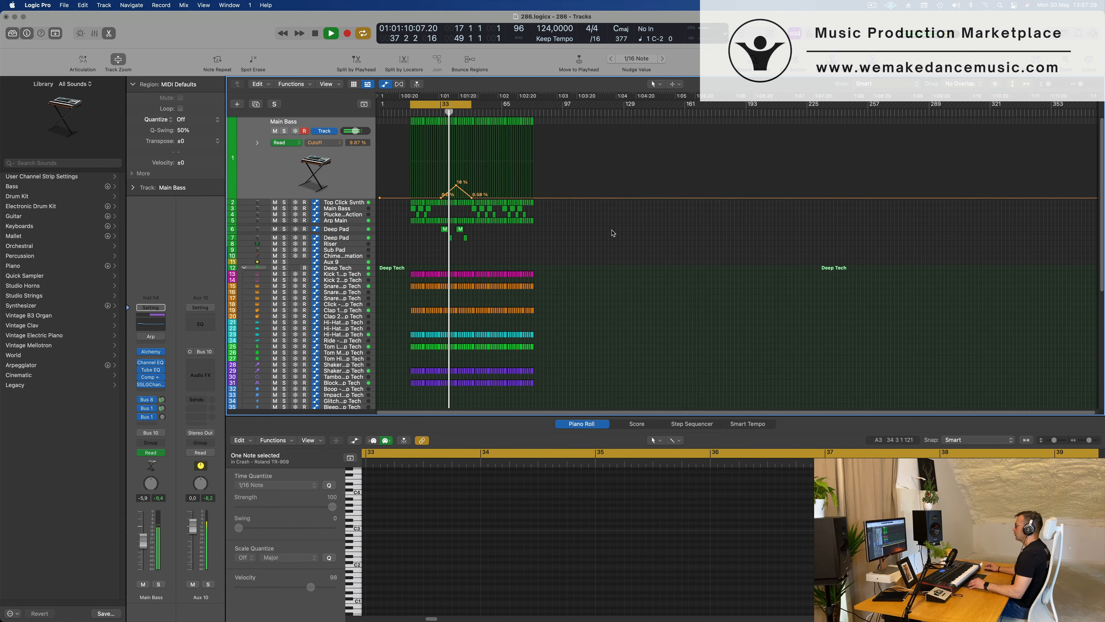
Raise the Cutoff automation peak at bar 41 on the track 1 Main Bass to 22.4%.
scroll(450, 230, up, 10)
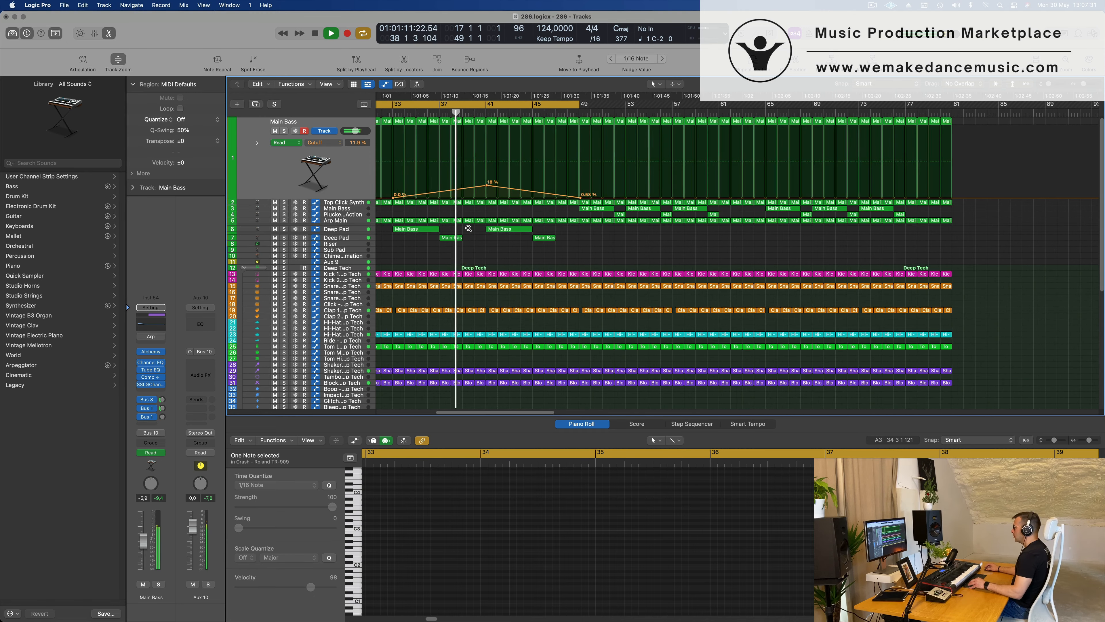
scroll(507, 198, up, 1)
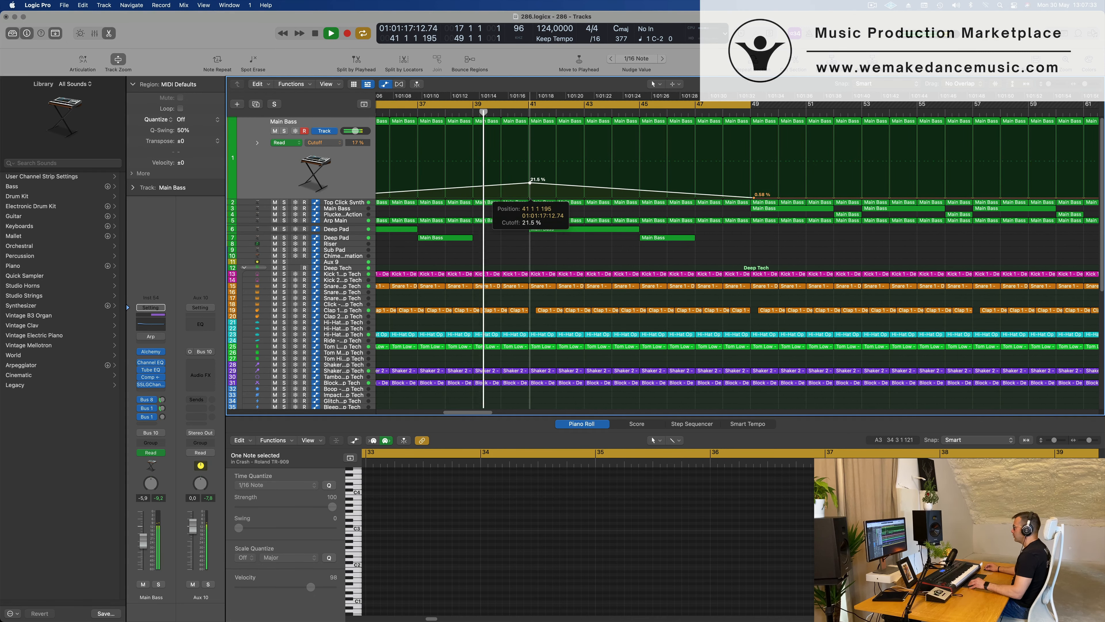
click(530, 183)
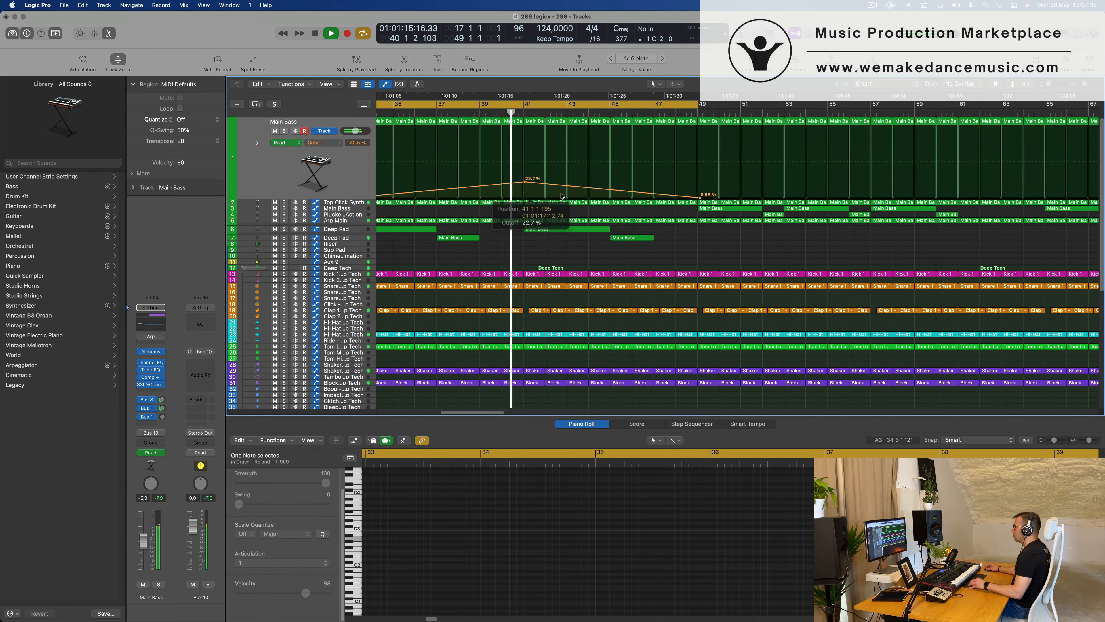
scroll(527, 185, down, 5)
scroll(523, 184, up, 6)
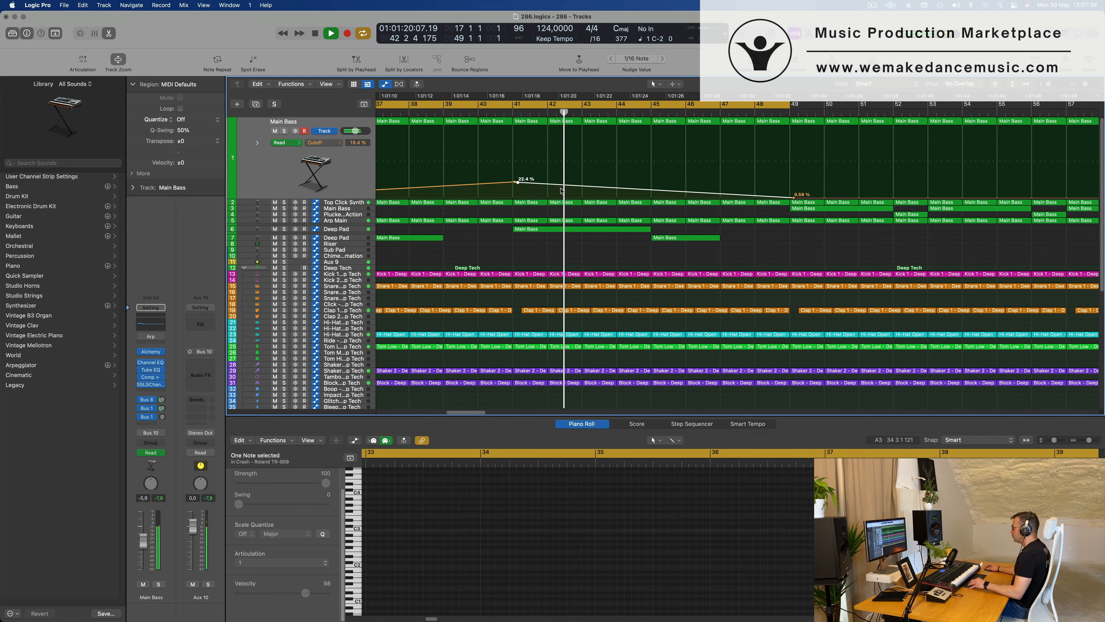
scroll(561, 191, down, 3)
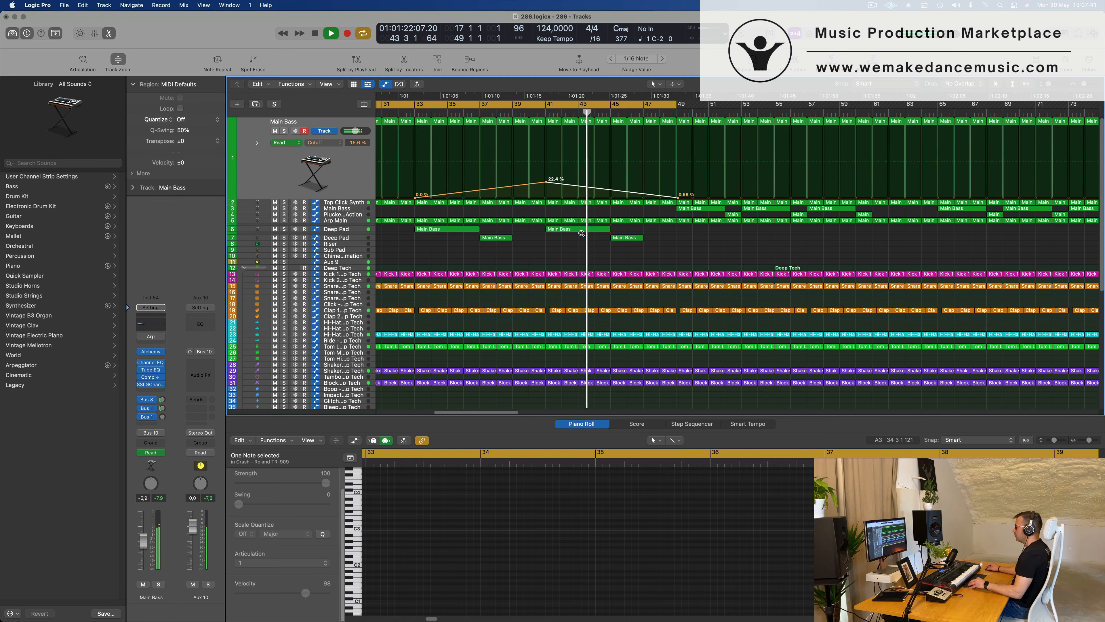
scroll(701, 169, down, 8)
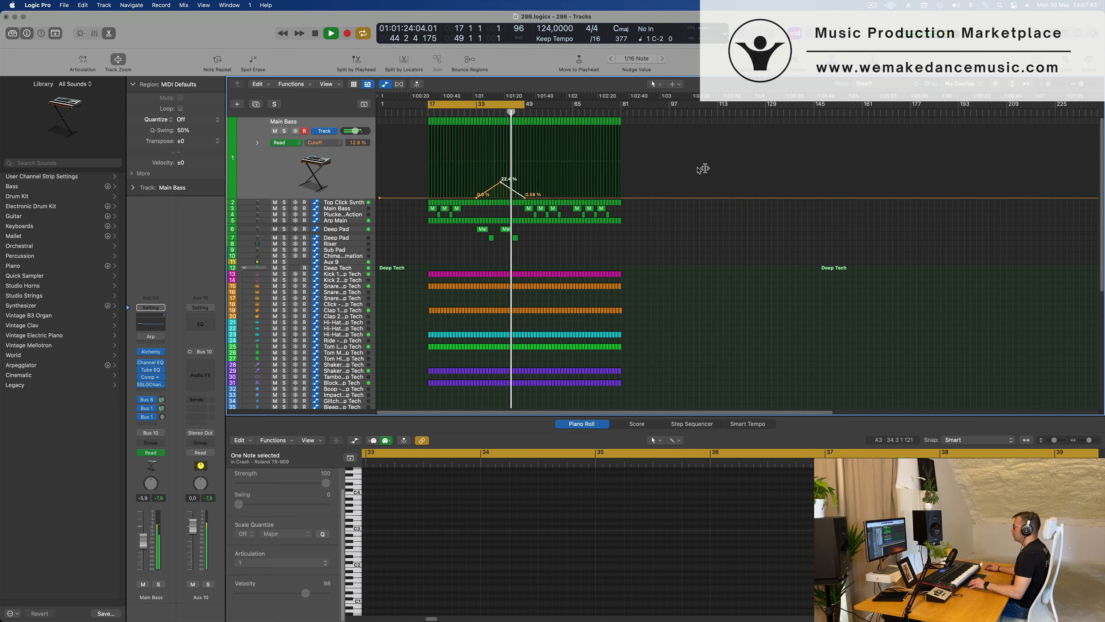
Move the cycle range to bars 49–81 and restart playback from bar 49.
scroll(562, 114, up, 2)
scroll(560, 167, up, 5)
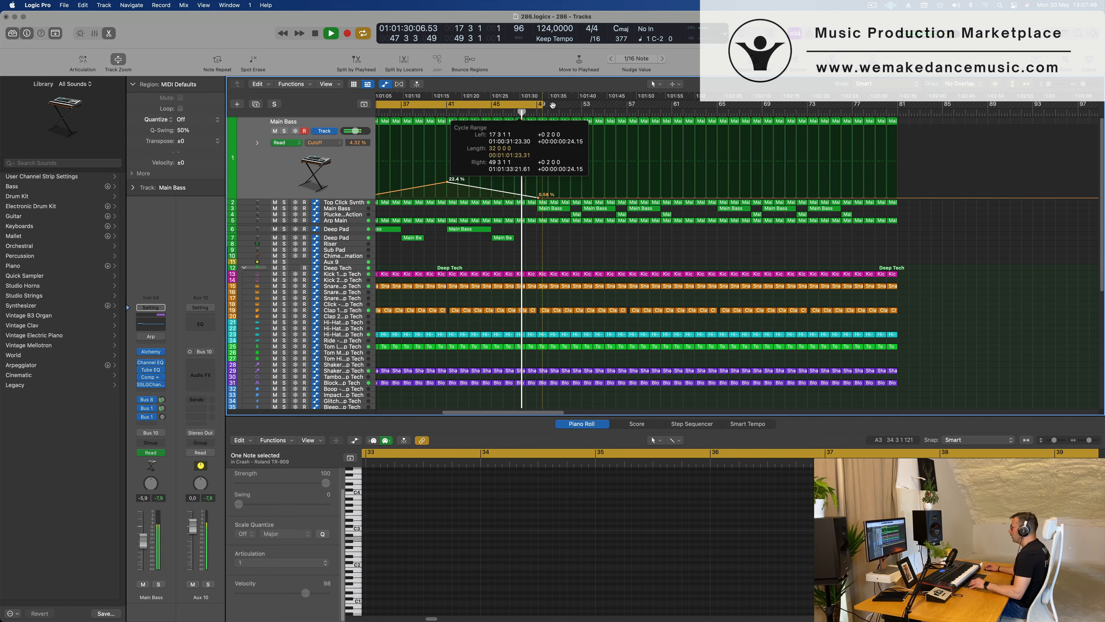
drag(552, 105, 805, 198)
key(Return)
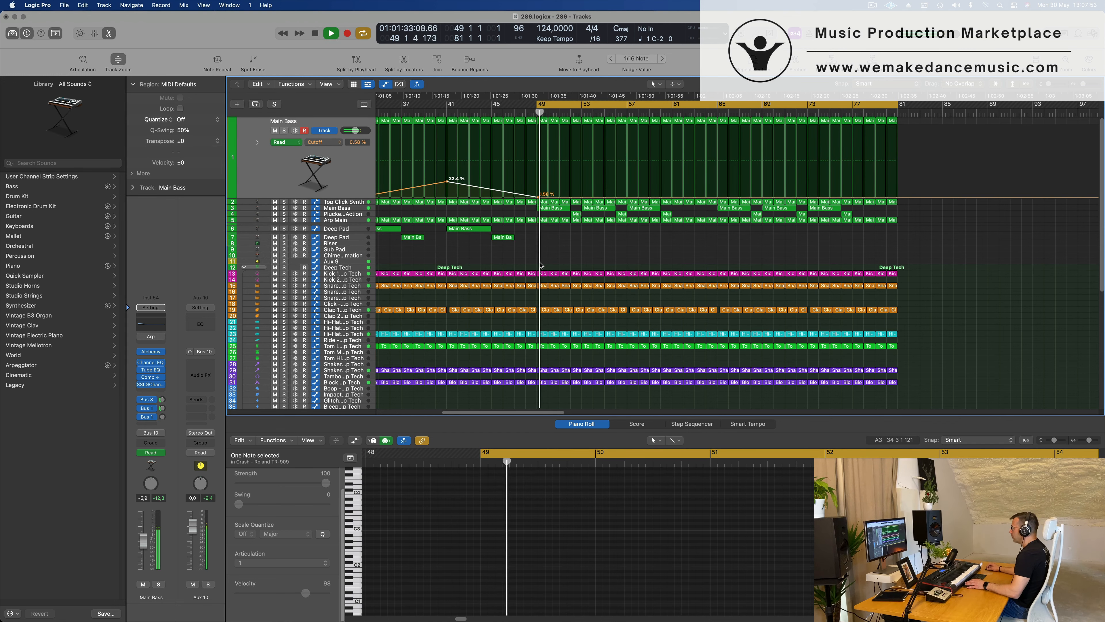
Delete all Deep Tech drum regions from bar 49 to bar 57.
drag(541, 266, 620, 398)
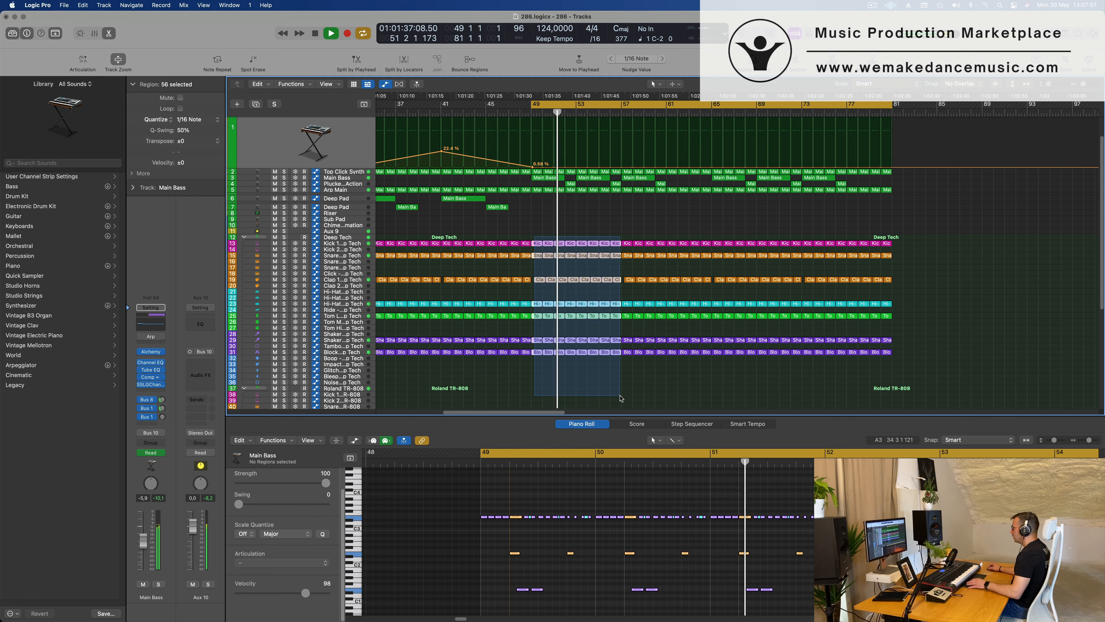
key(Delete)
key(space)
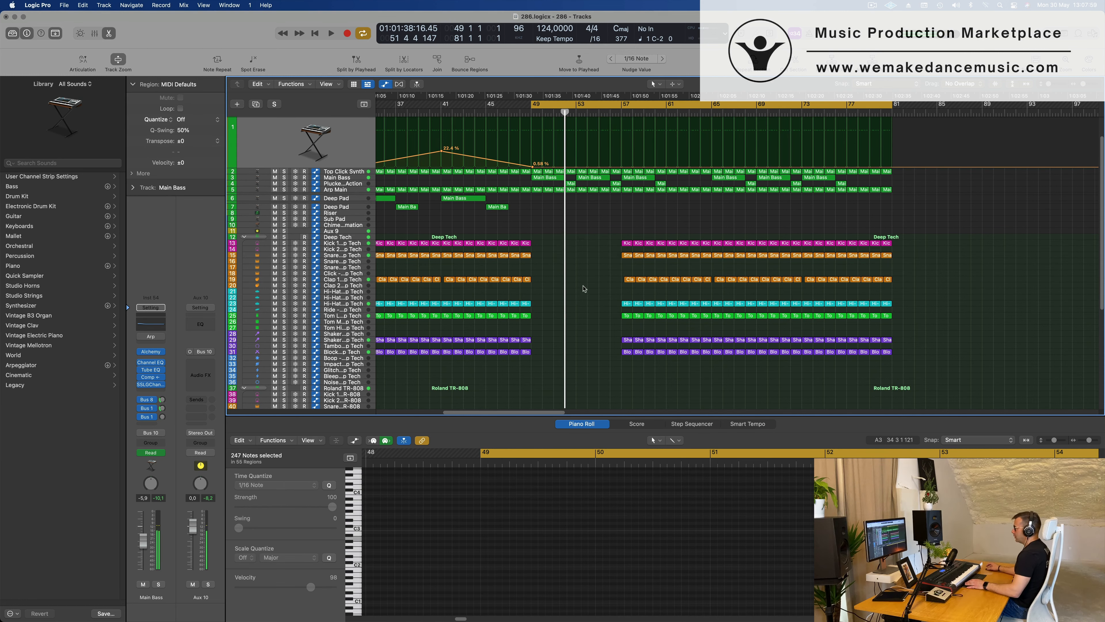
Delete the Roland TR-808 hi-hat and conga regions between bars 49 and 57, including the short hi-hat region at bar 49.
scroll(578, 272, down, 5)
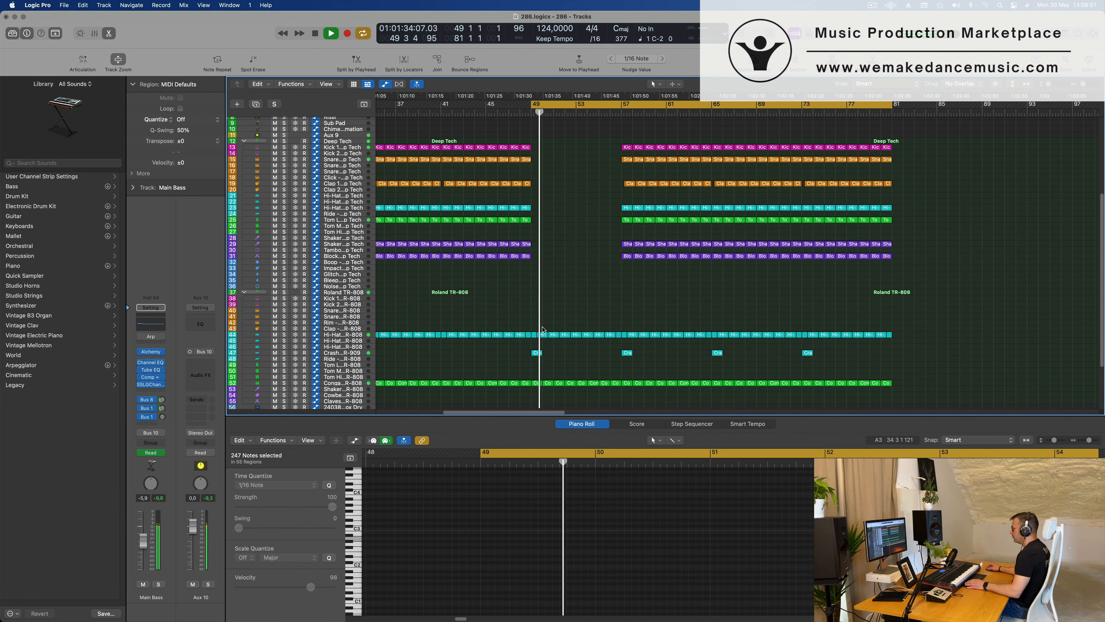
drag(538, 326, 617, 343)
key(Delete)
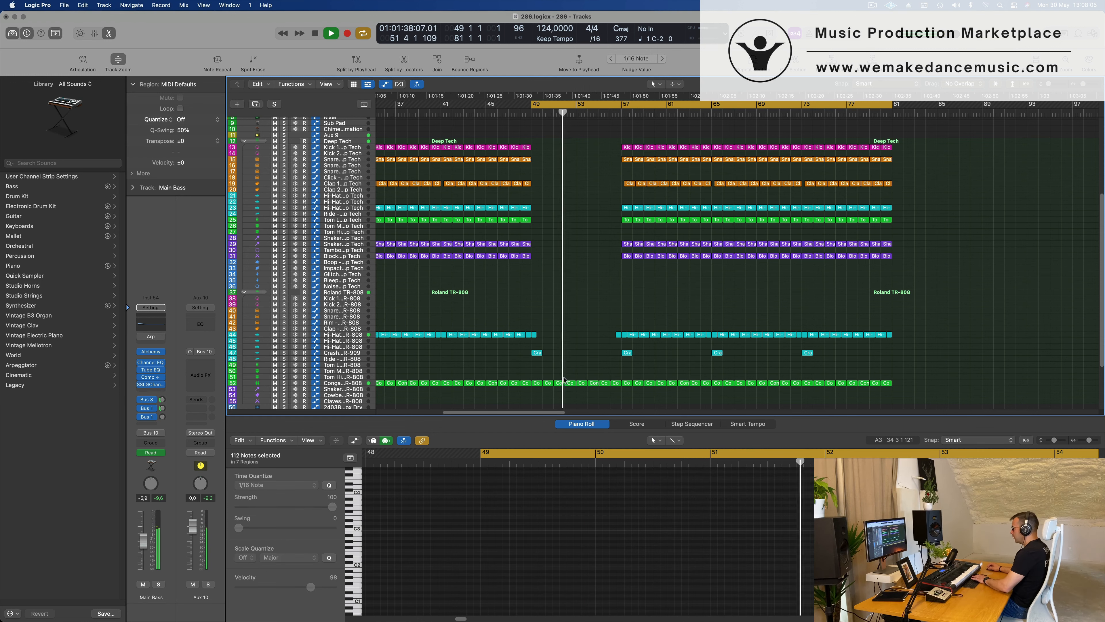
drag(565, 386, 619, 388)
key(Delete)
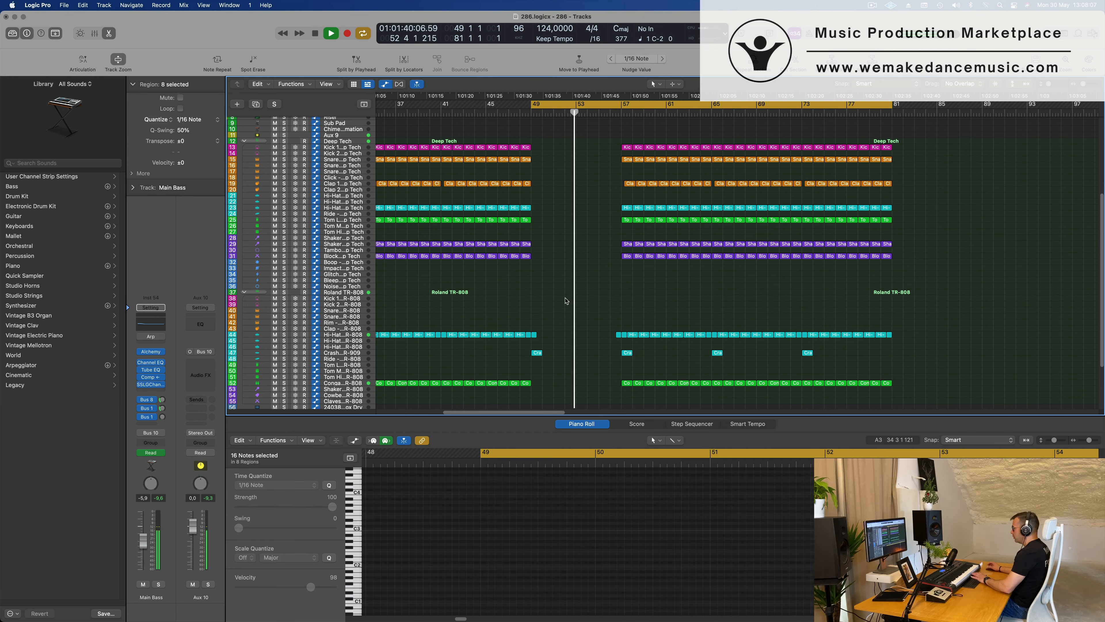
key(space)
scroll(599, 274, up, 4)
scroll(580, 322, down, 4)
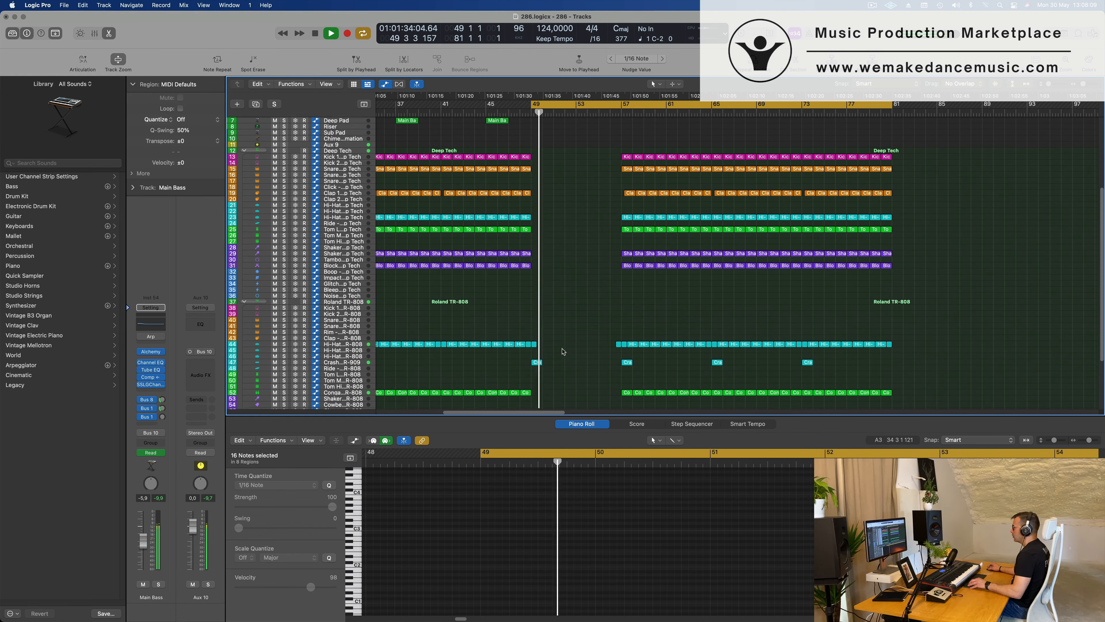
click(534, 339)
key(Delete)
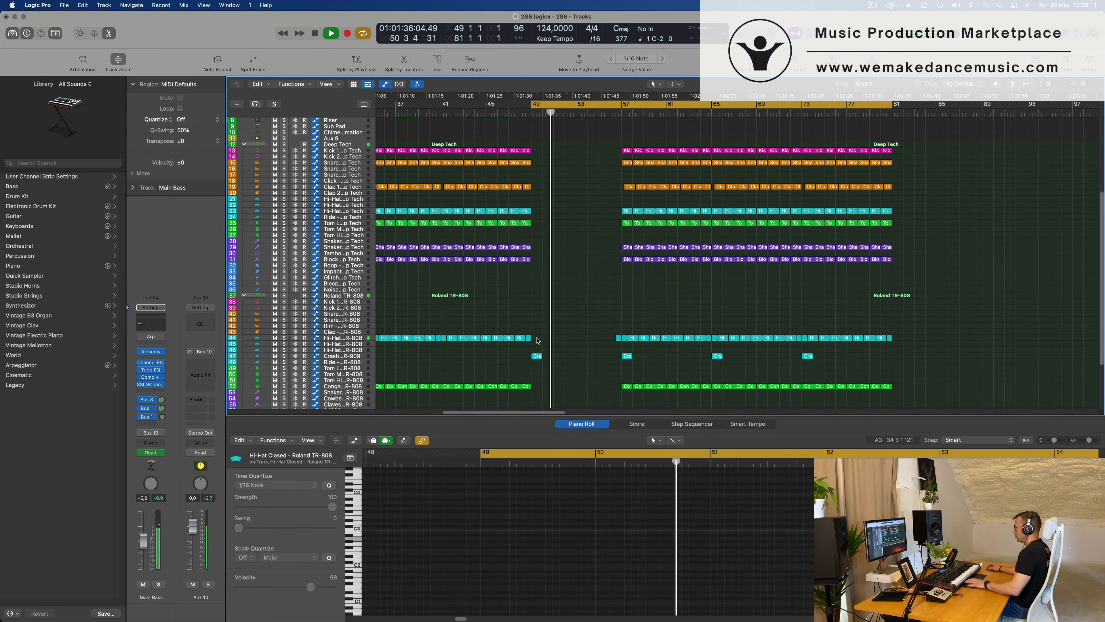
Delete the track 1 Main Bass regions from bar 49 to bar 57.
scroll(612, 287, up, 5)
key(super+Right)
key(super+Right)
key(super+Right)
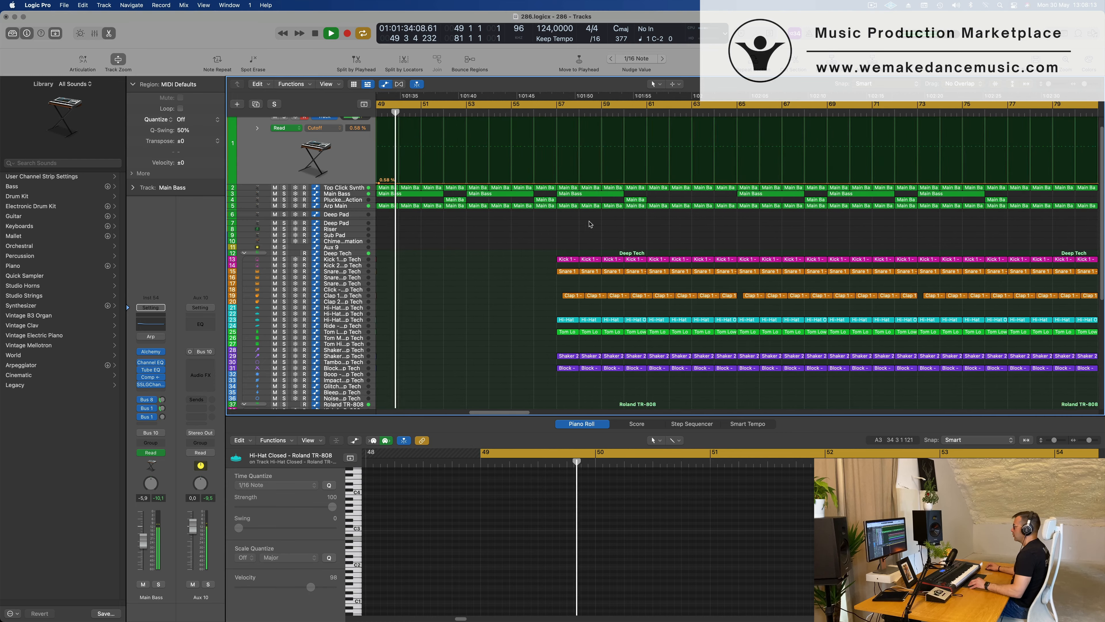
key(super+Left)
key(super+Left)
scroll(509, 188, down, 2)
key(space)
key(space)
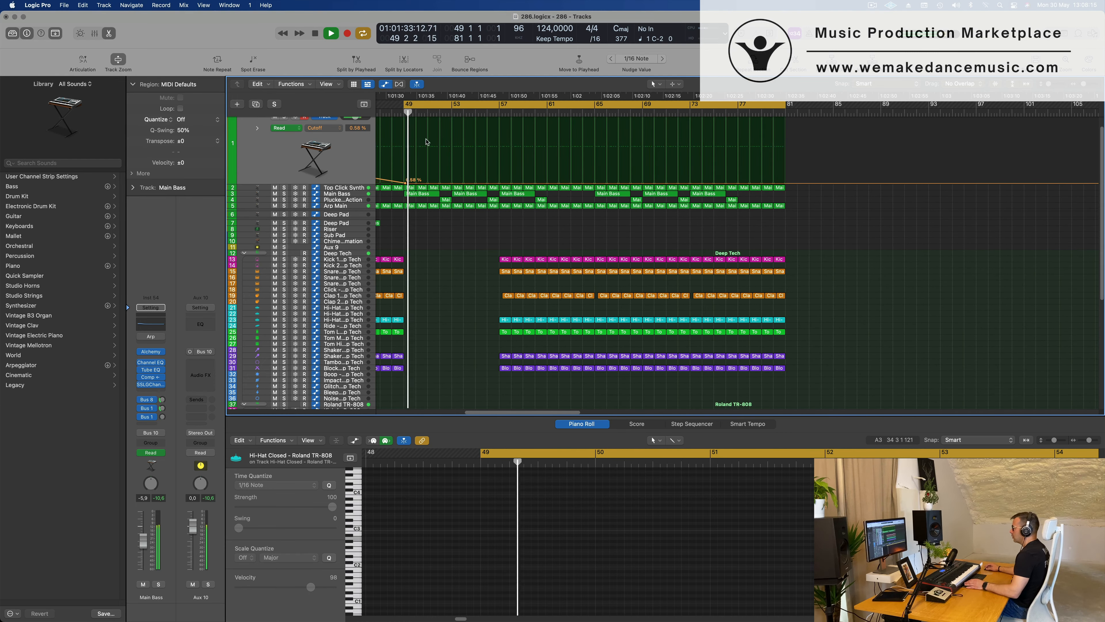
scroll(435, 150, left, 4)
scroll(441, 155, up, 1)
click(498, 122)
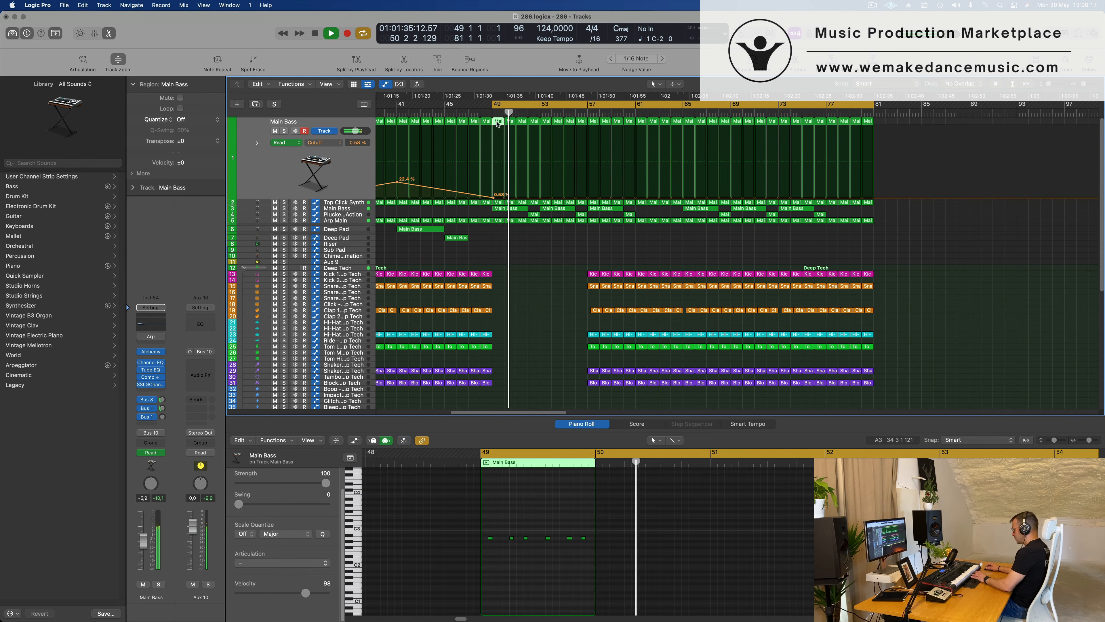
key(Delete)
drag(498, 120, 547, 125)
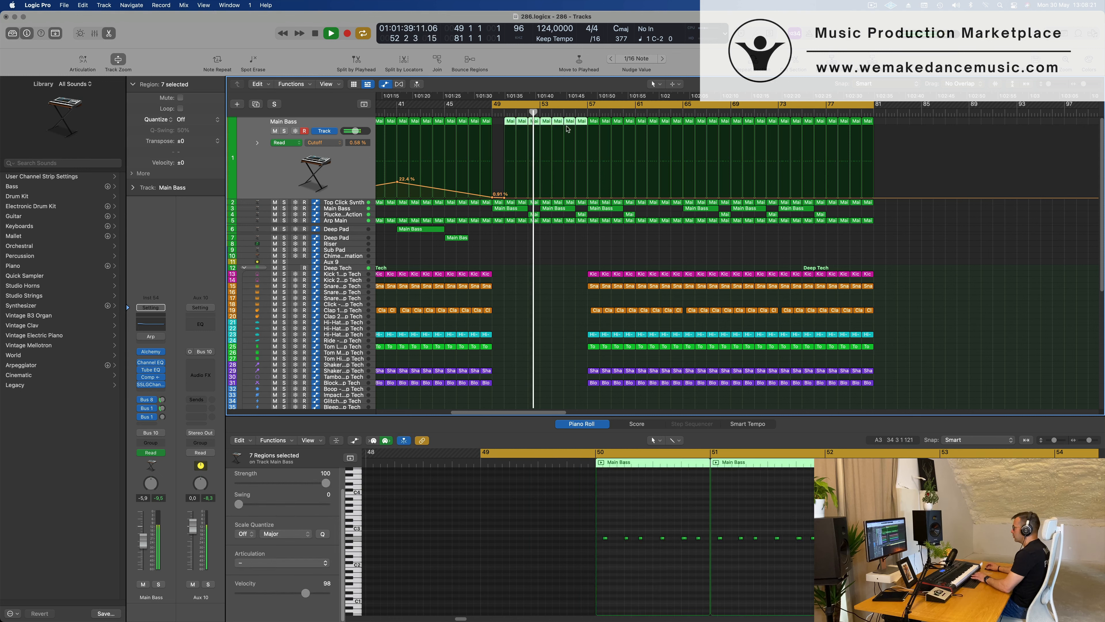
key(Delete)
Delete the Top Click Synth regions from bar 49 to bar 57 and restart playback.
click(322, 202)
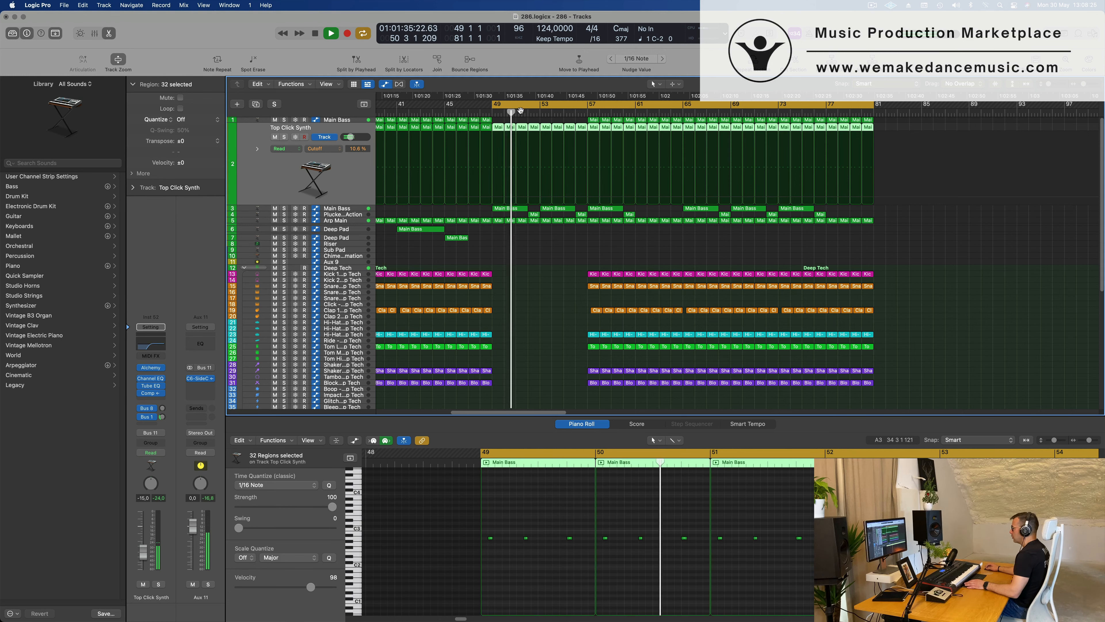
drag(497, 124, 548, 133)
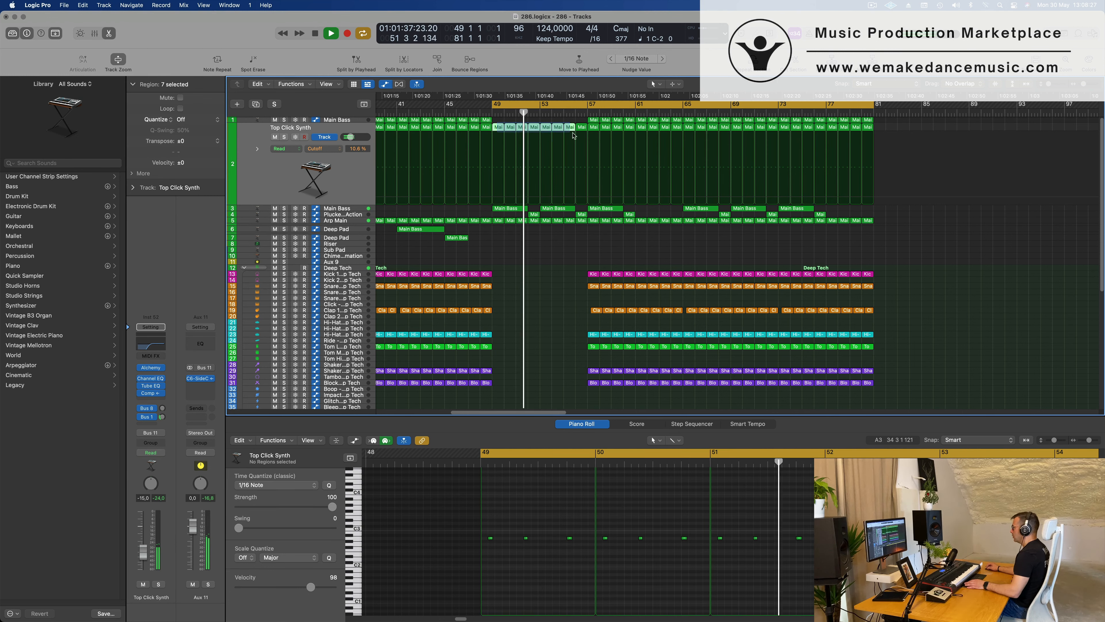
key(Delete)
key(space)
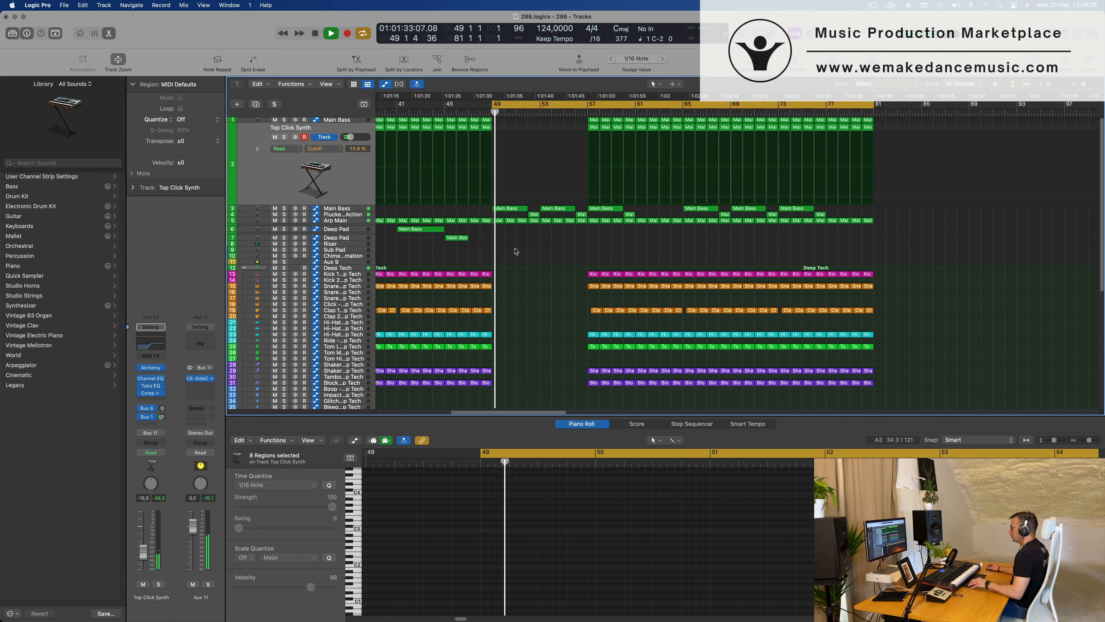
Replace the Arp Main sawtooth High Cut automation with a single ramp from 48 Hz at bar 49 to 940 Hz at bar 57.
scroll(528, 252, up, 2)
scroll(528, 251, down, 2)
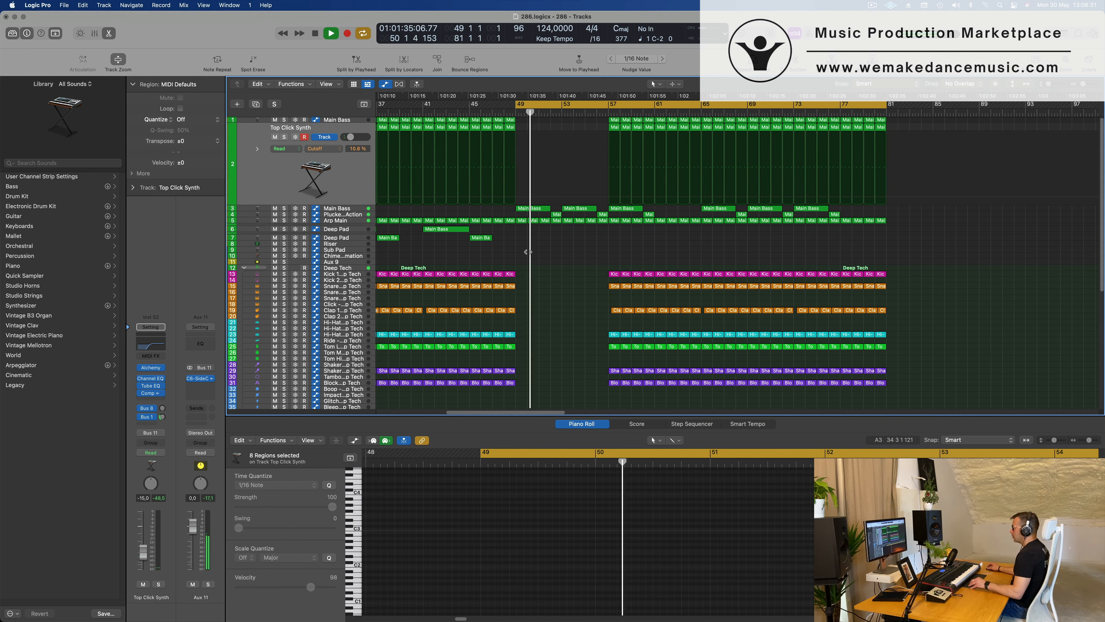
scroll(528, 252, right, 1)
scroll(529, 254, up, 1)
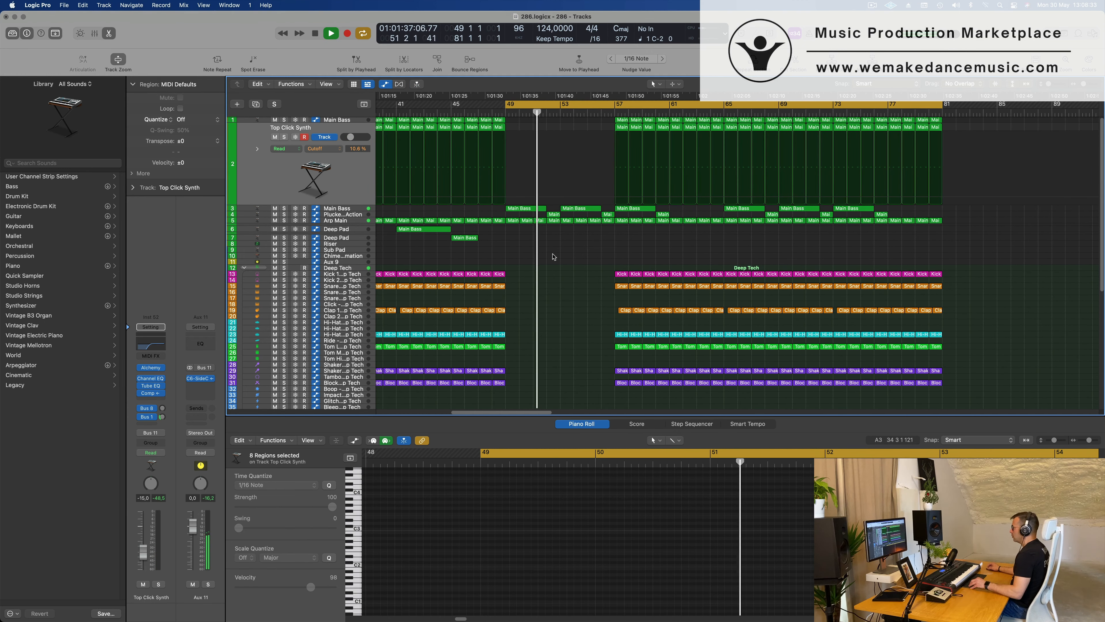
click(352, 221)
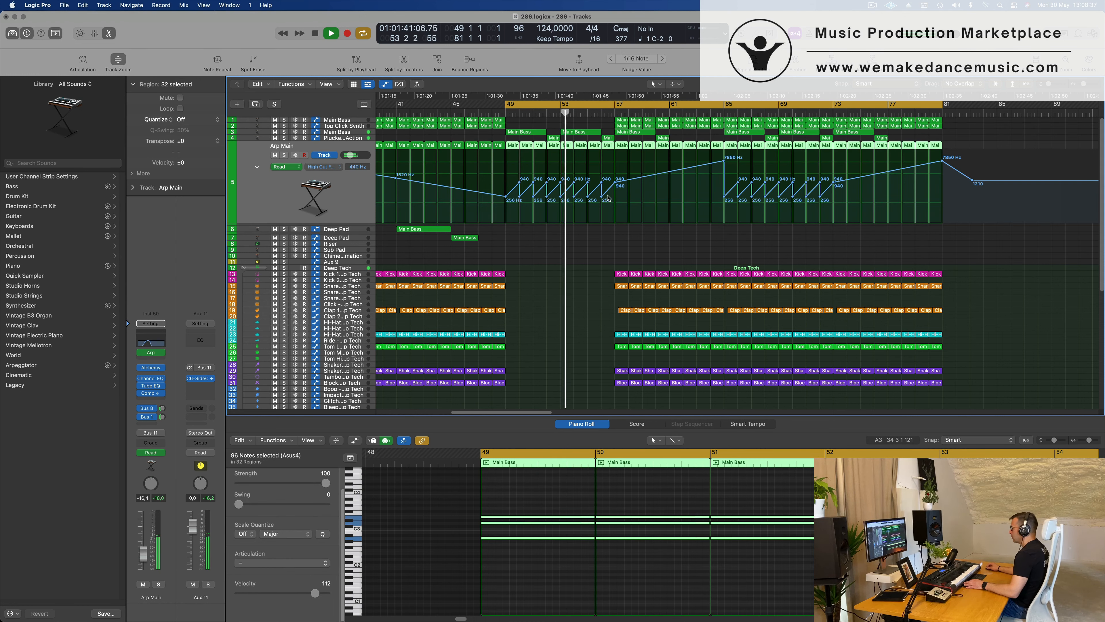
mouse_move(590, 198)
mouse_down()
mouse_move(508, 198)
mouse_move(505, 212)
mouse_up()
key(Return)
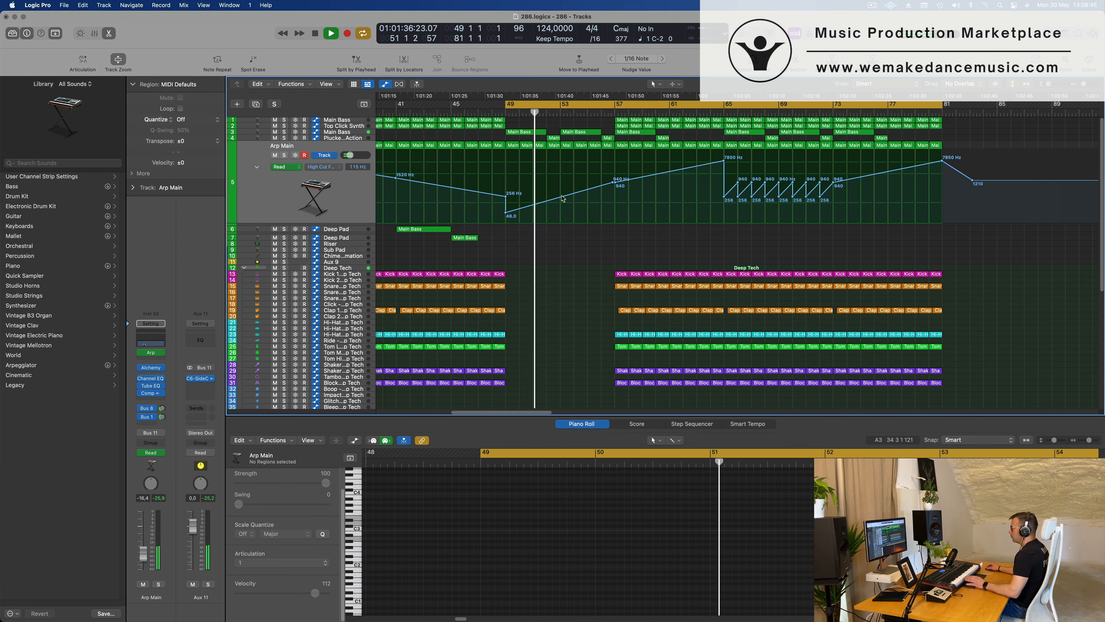
click(613, 182)
drag(612, 183, 613, 183)
Delete the Deep Tech drum regions from bar 57 to bar 61, leaving only the Kick 1 regions.
scroll(609, 261, down, 2)
drag(609, 256, 667, 382)
key(Delete)
Delete the Roland TR-808 kit's hi-hat and crash regions around bars 57 to 61.
scroll(639, 349, down, 5)
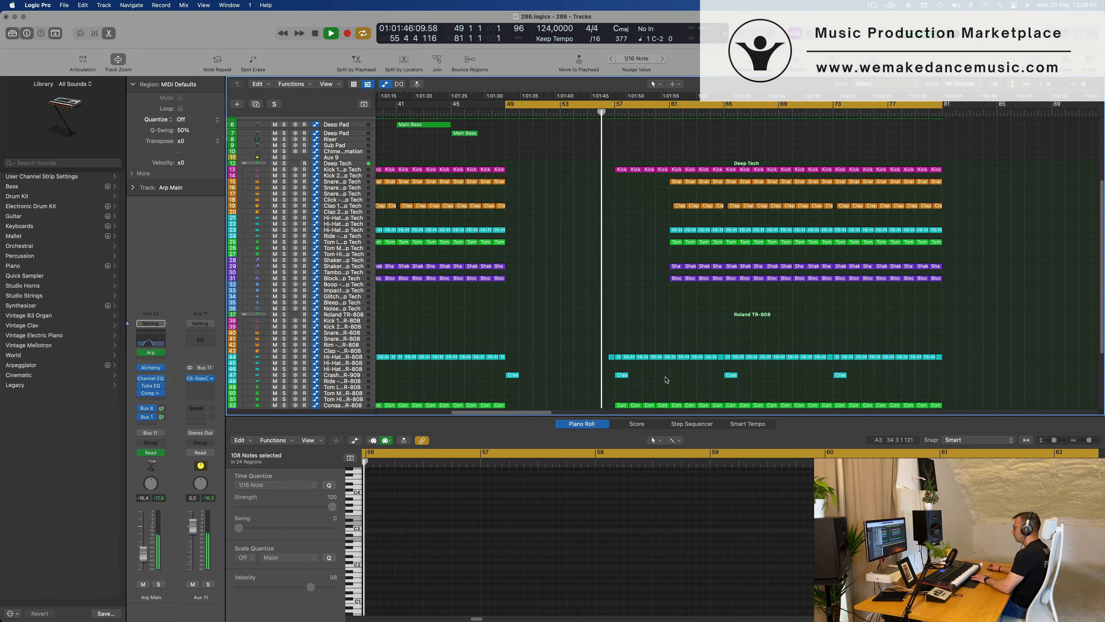
drag(613, 324, 653, 394)
key(Delete)
scroll(656, 309, up, 5)
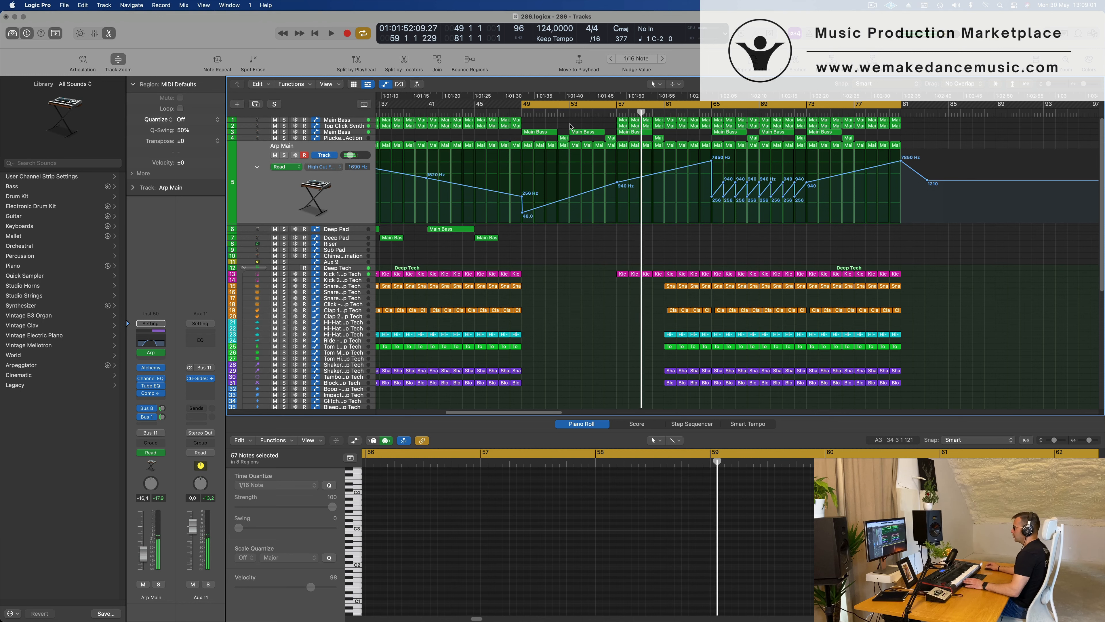
Play the breakdown from bar 49 and review how the arrangement builds toward the drums' return.
key(space)
key(space)
scroll(607, 347, down, 2)
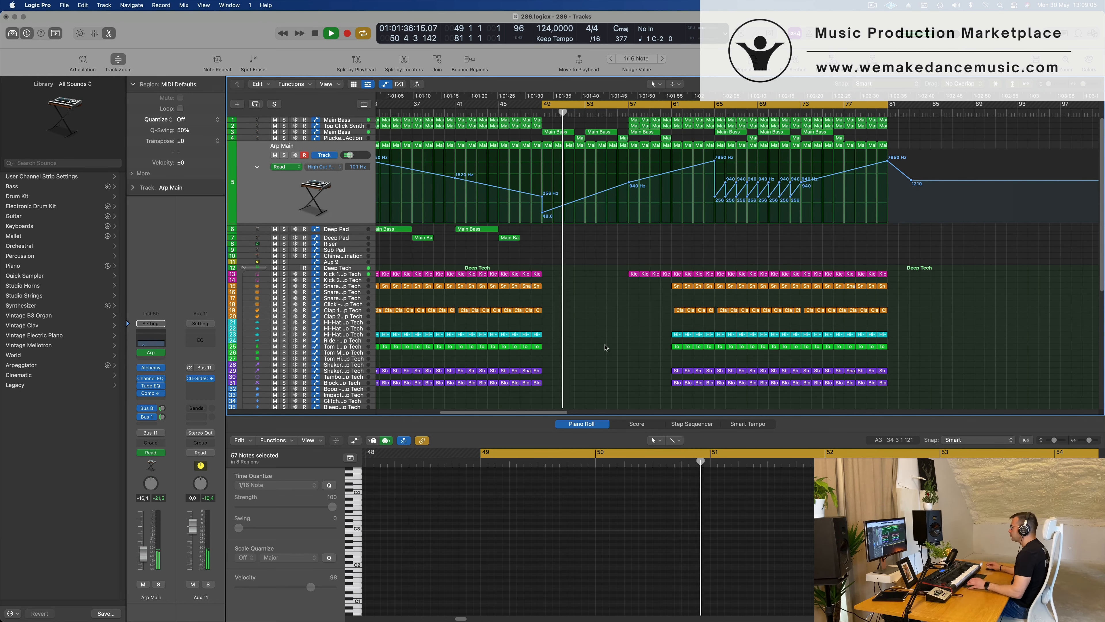
scroll(603, 349, down, 2)
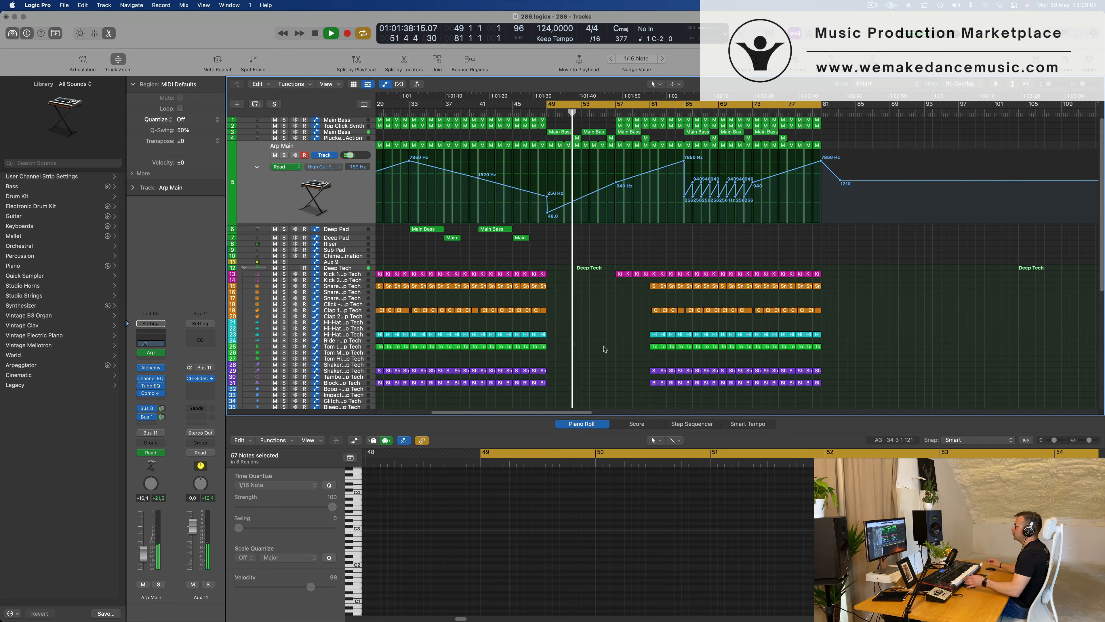
scroll(602, 349, down, 5)
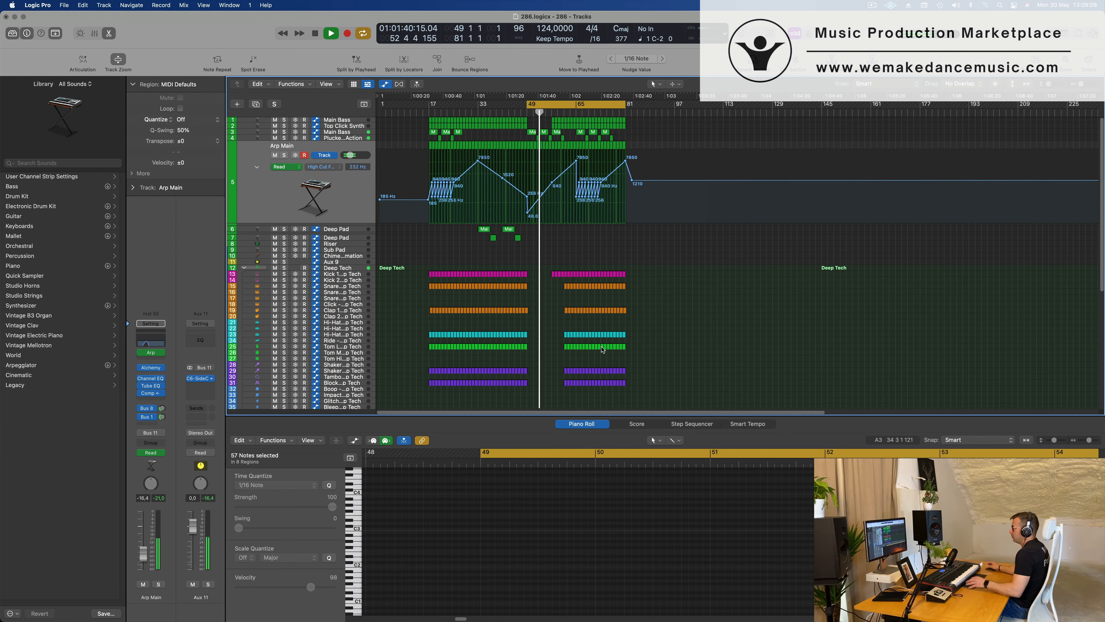
scroll(560, 275, up, 6)
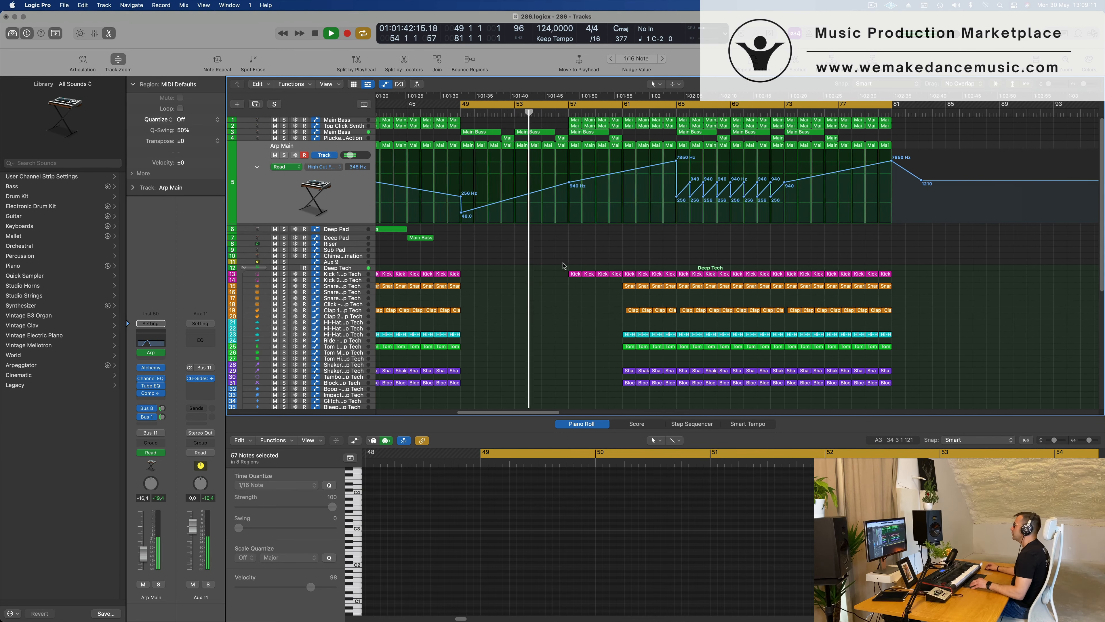
scroll(557, 266, down, 1)
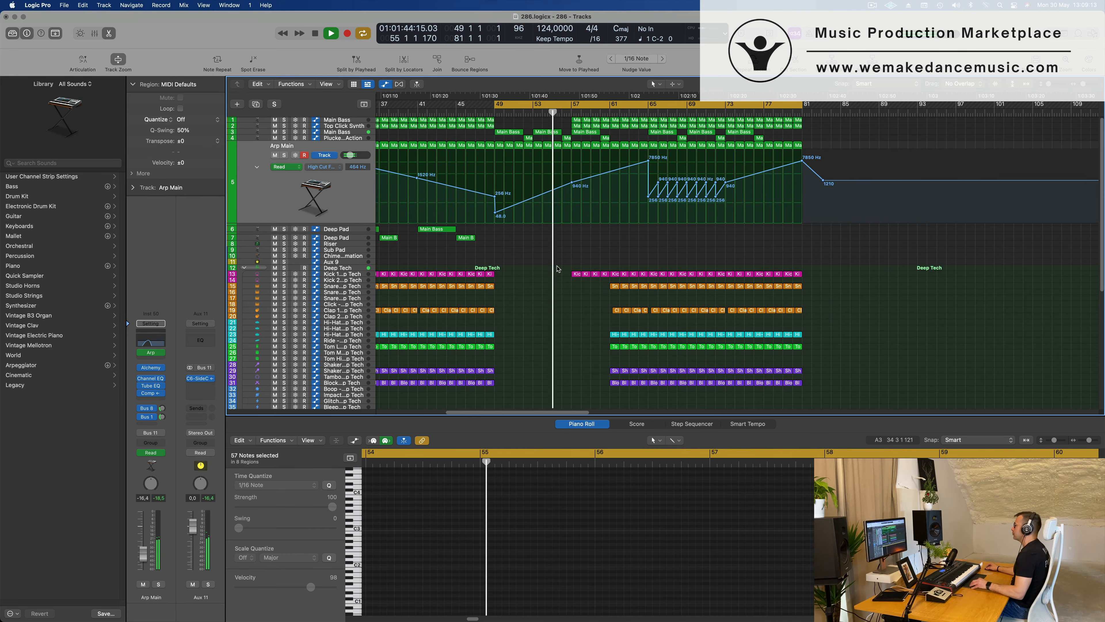
scroll(559, 268, down, 1)
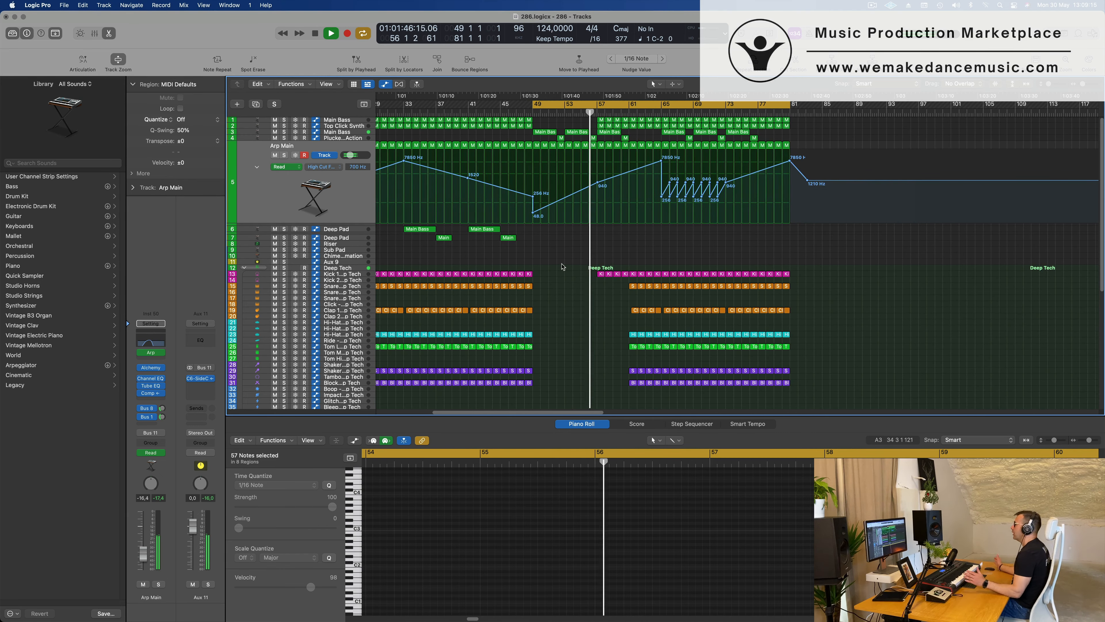